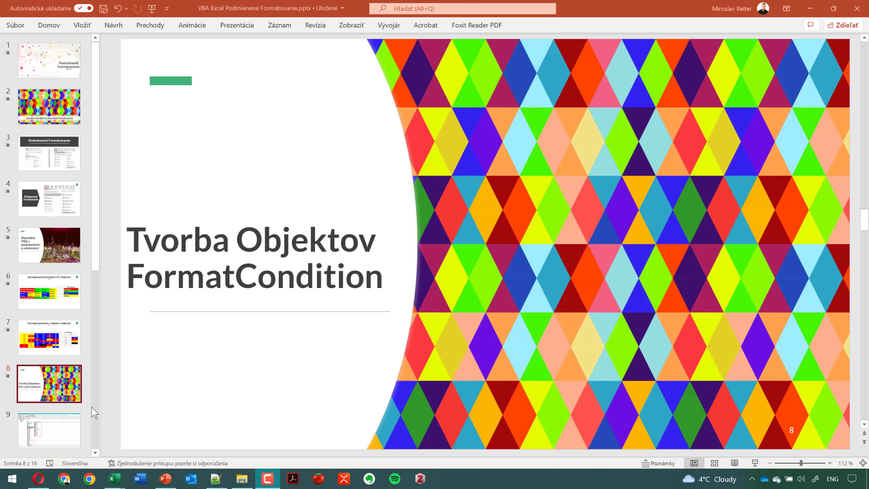
- Advance the PowerPoint deck to the Objekty FormatCondition slide, then switch to the Excel workbook
click(55, 434)
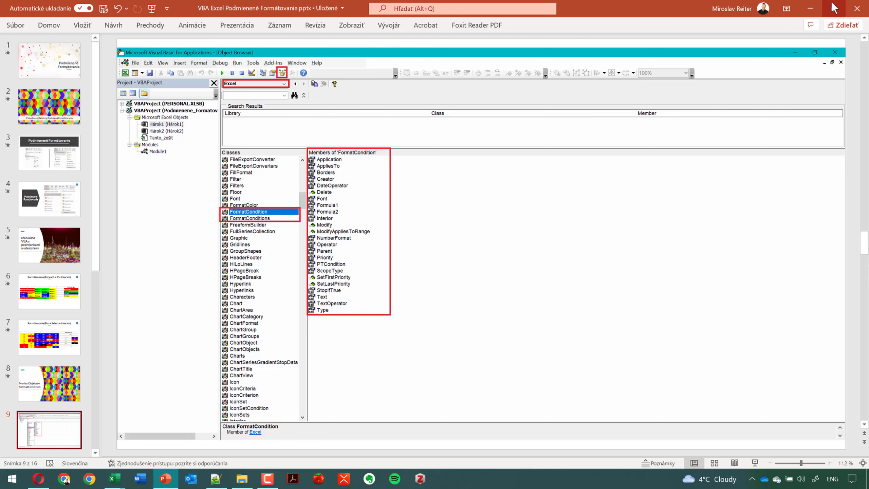
scroll(49, 393, down, 3)
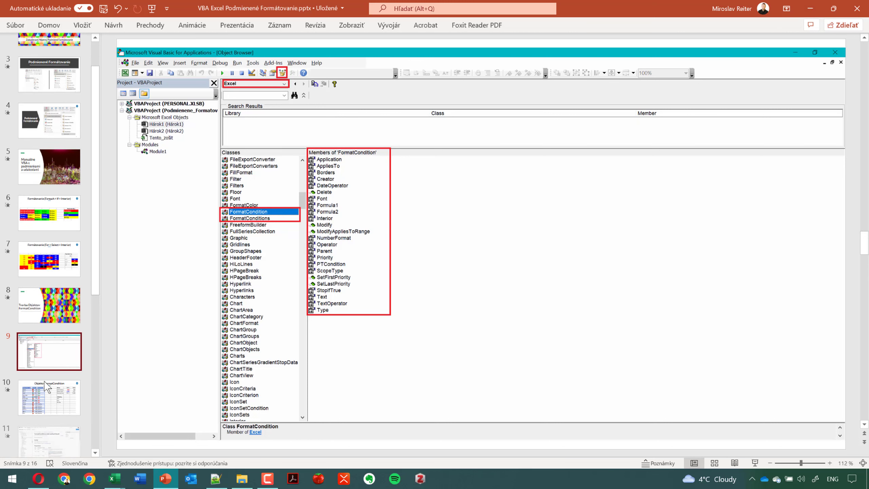
click(50, 394)
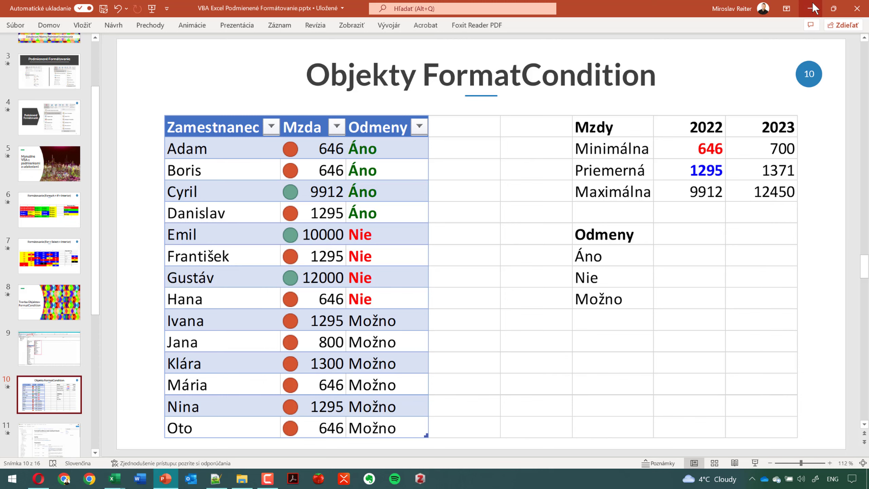
key(alt+Tab)
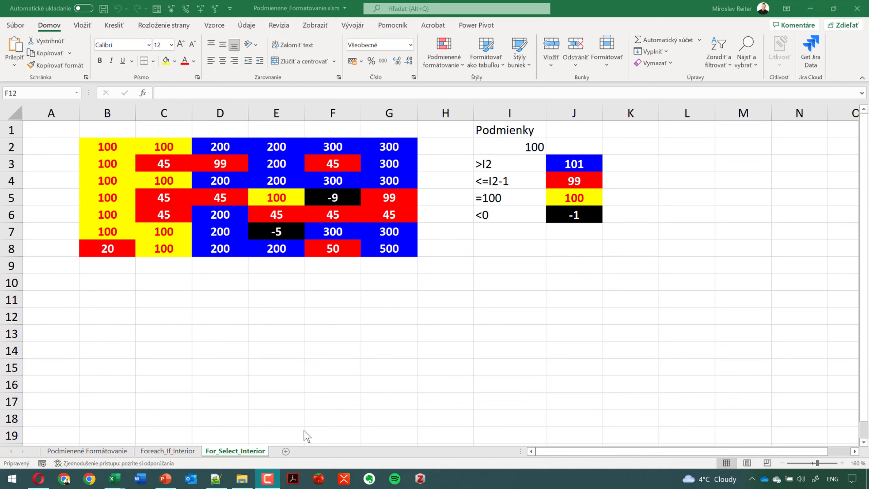
- Insert a new worksheet and rename it FormatCondition
click(286, 451)
double_click(287, 451)
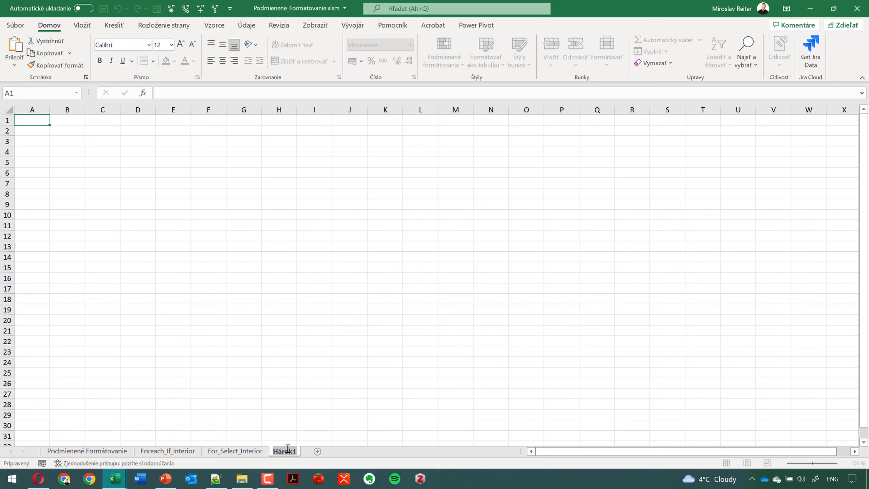
text(F)
text(orma)
text(t)
text(Conditio)
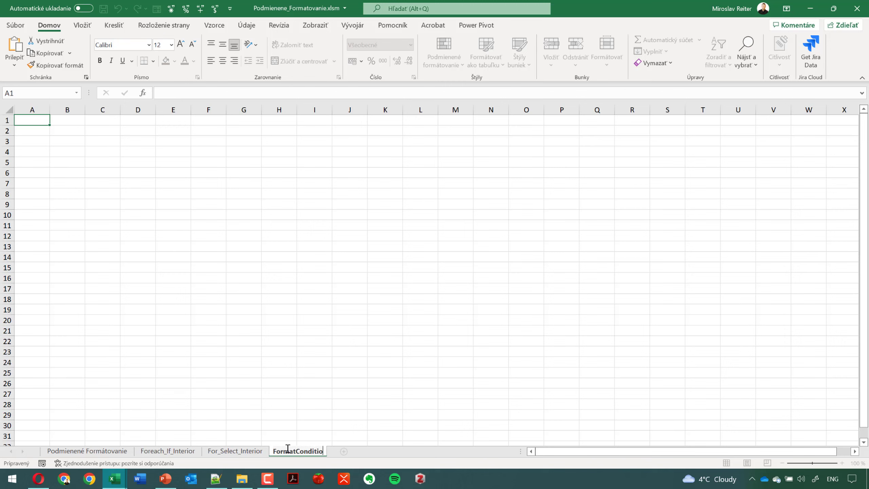
text(n)
click(237, 372)
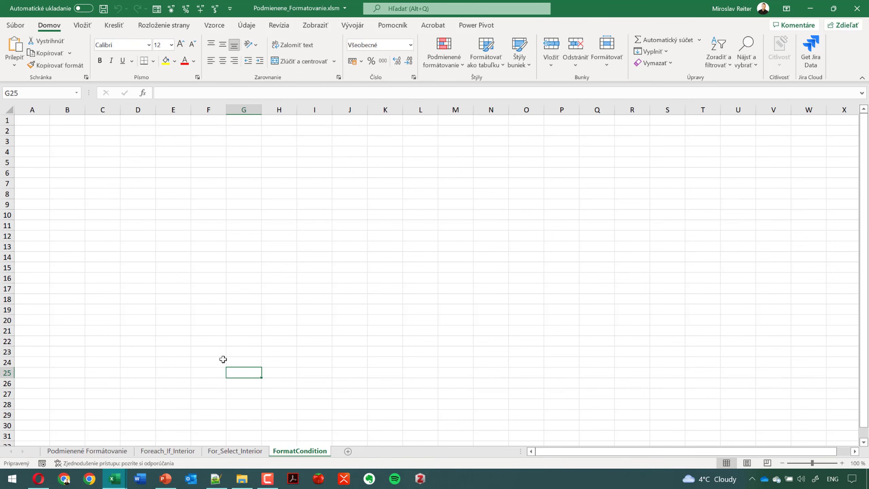
- Copy B2:G8 from For_Select_Interior and paste only the values into B2 of FormatCondition
click(255, 451)
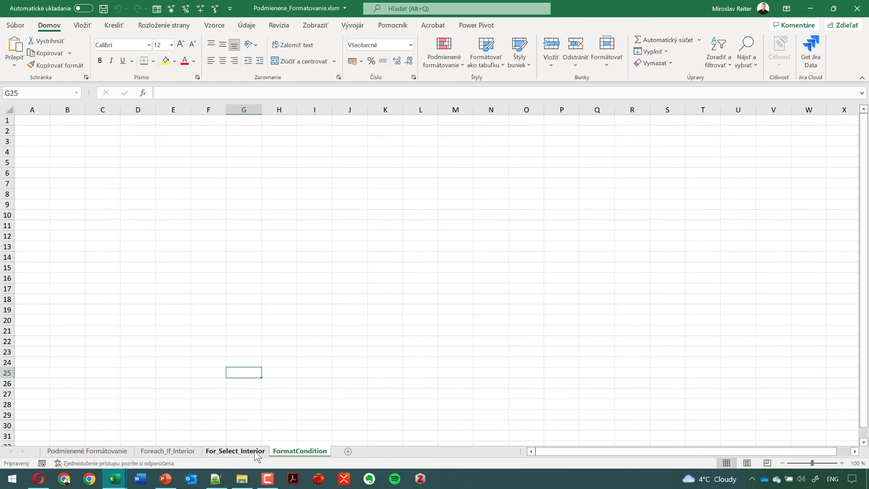
drag(109, 143, 389, 249)
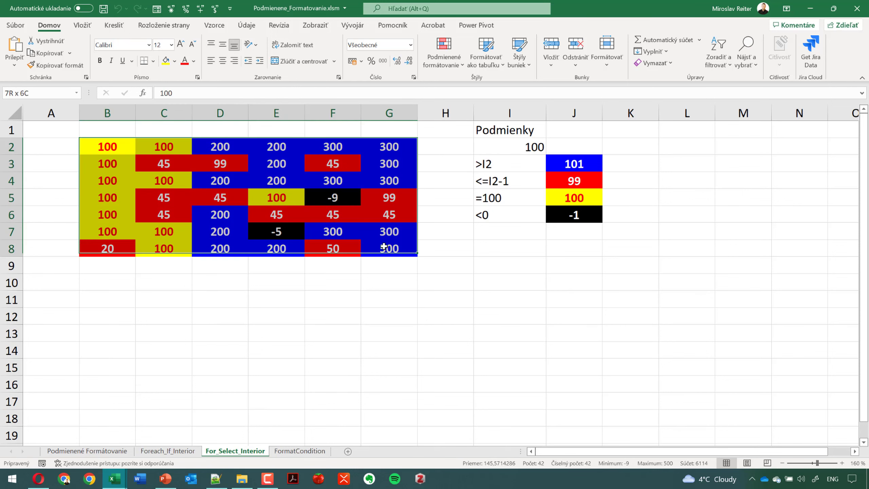
key(ctrl+c)
click(300, 451)
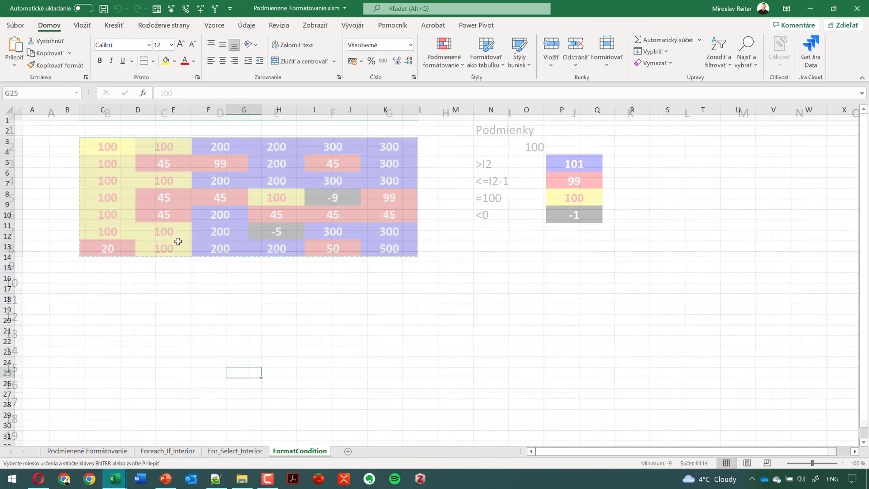
click(60, 132)
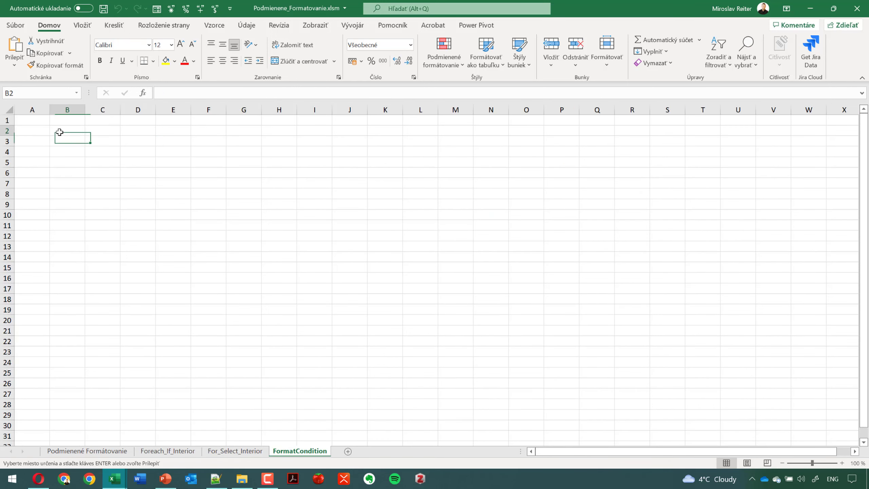
click(14, 63)
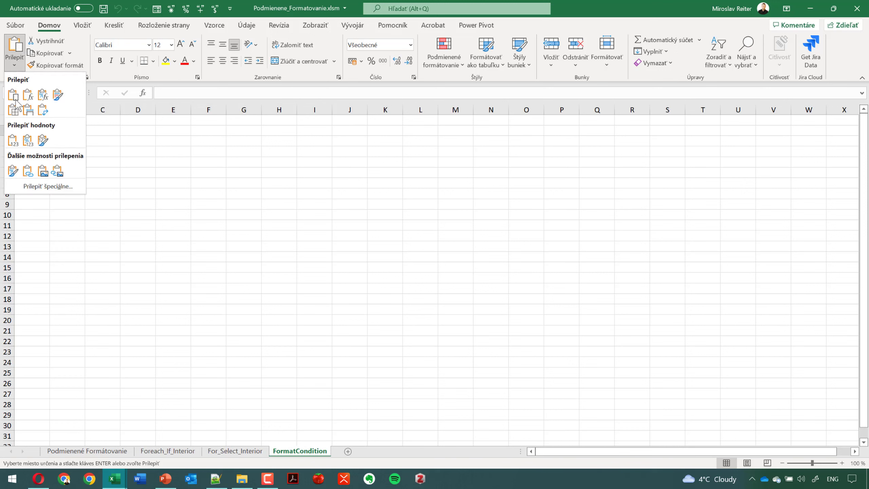
click(12, 140)
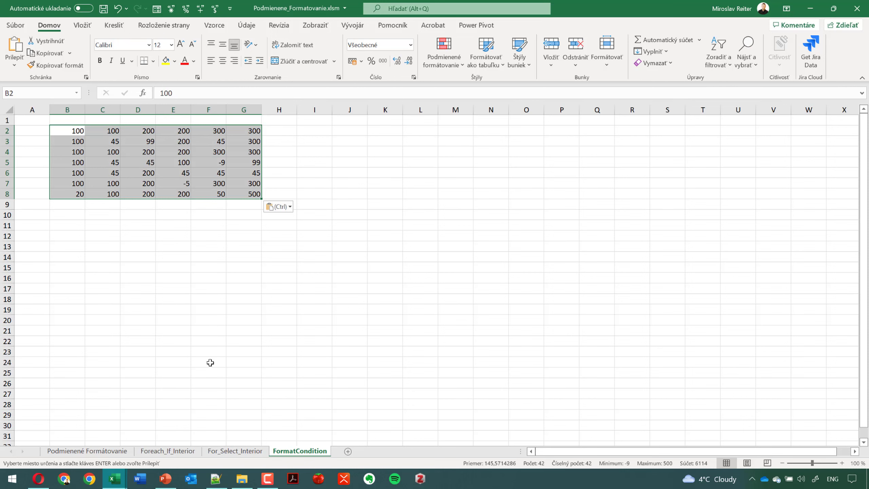
click(236, 454)
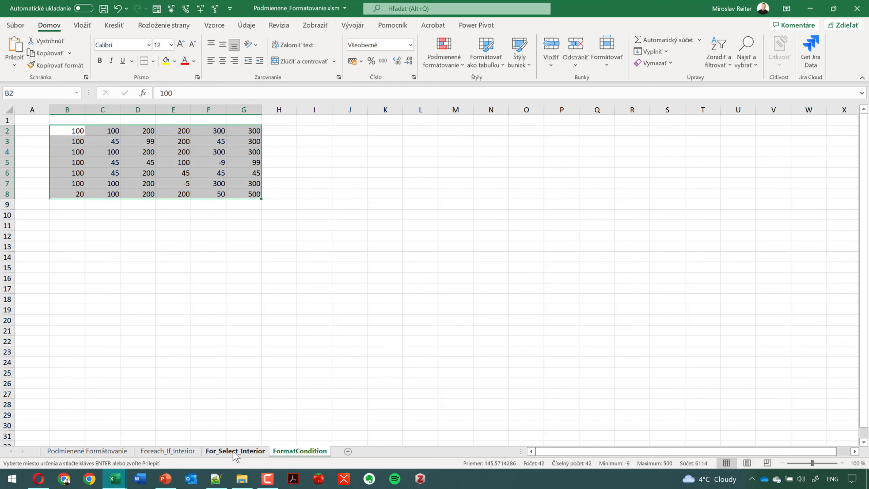
- Interrupt and stop the running formatting macro, then return to the FormatCondition sheet and select D6
click(235, 455)
click(167, 176)
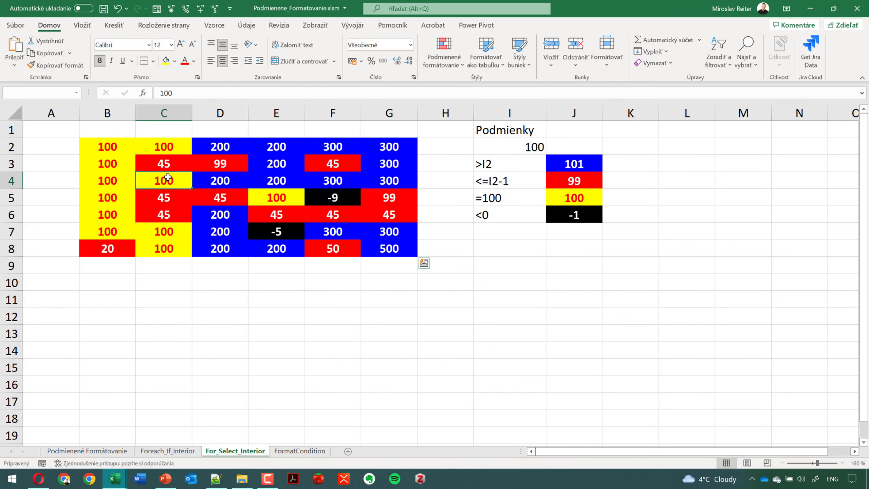
key(ctrl+Break)
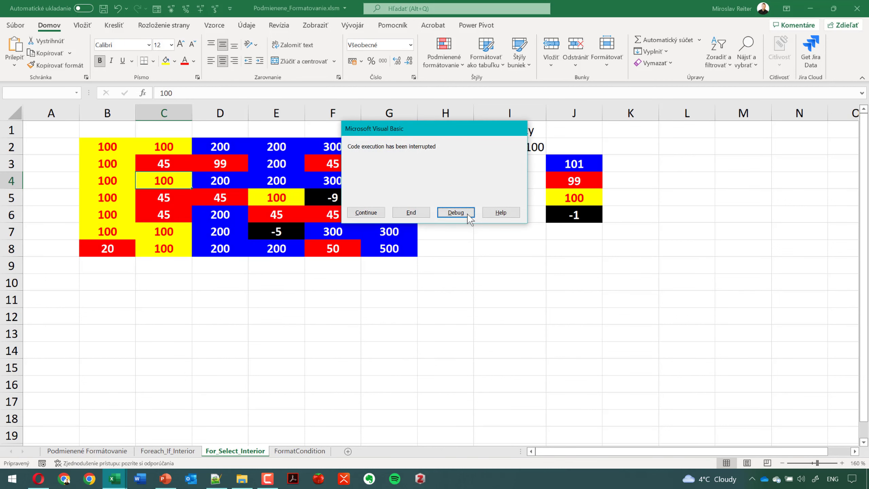
click(413, 213)
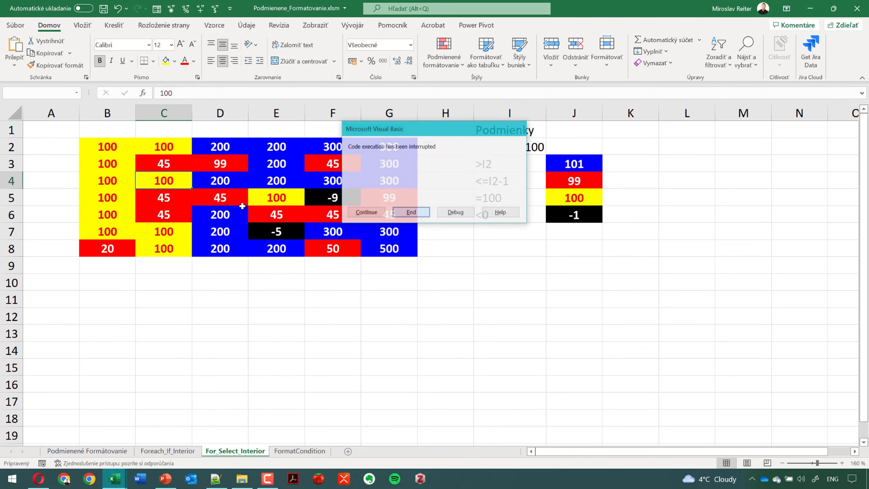
click(300, 451)
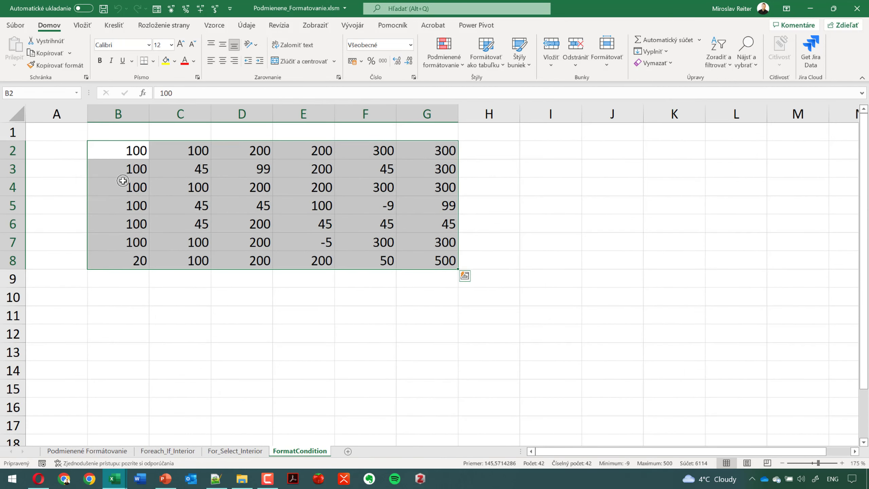
click(123, 180)
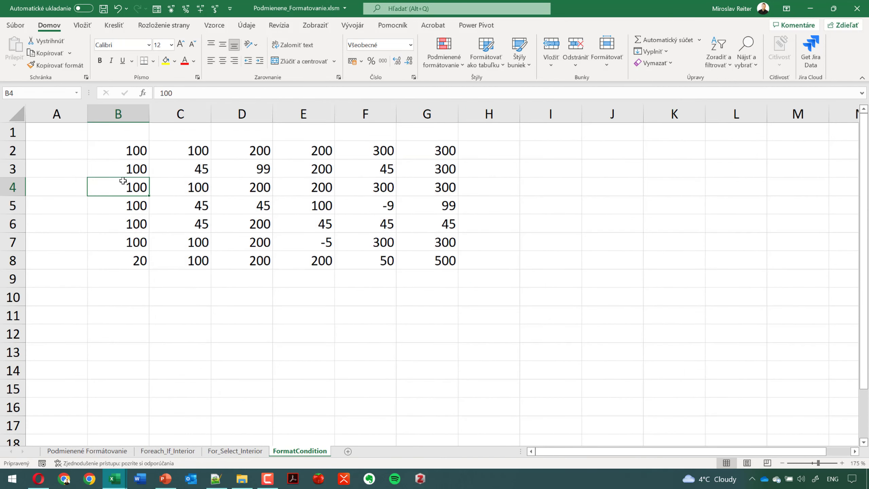
click(255, 216)
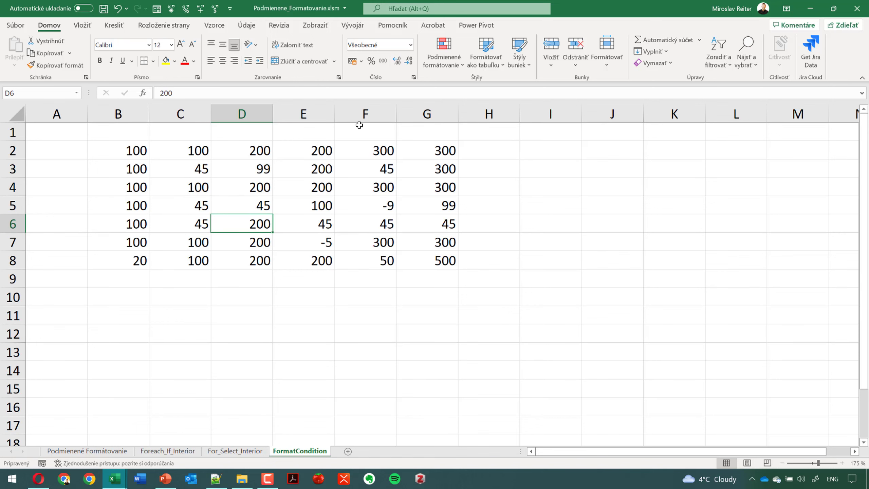
click(359, 27)
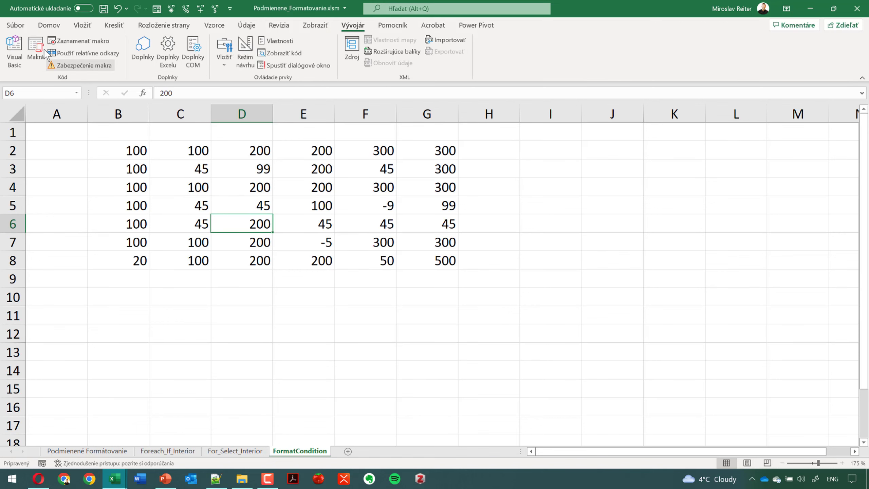
- Open the VBA editor and insert a new standard module, Module1
click(15, 48)
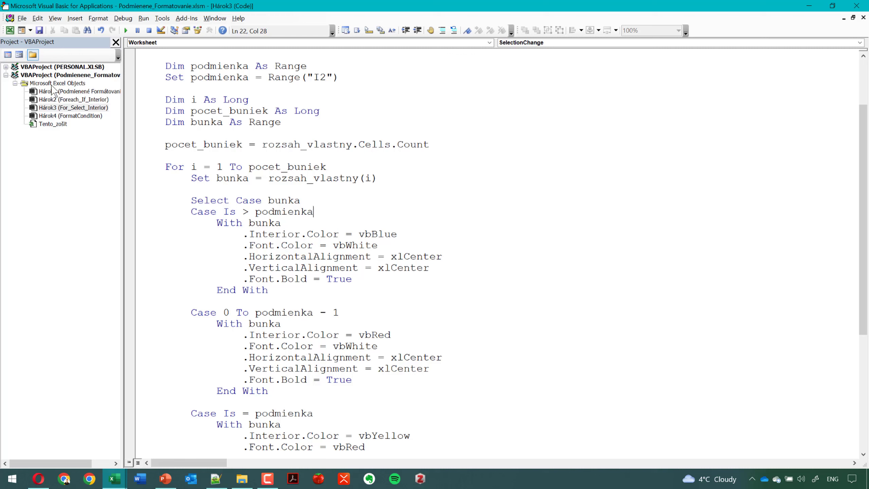
click(75, 18)
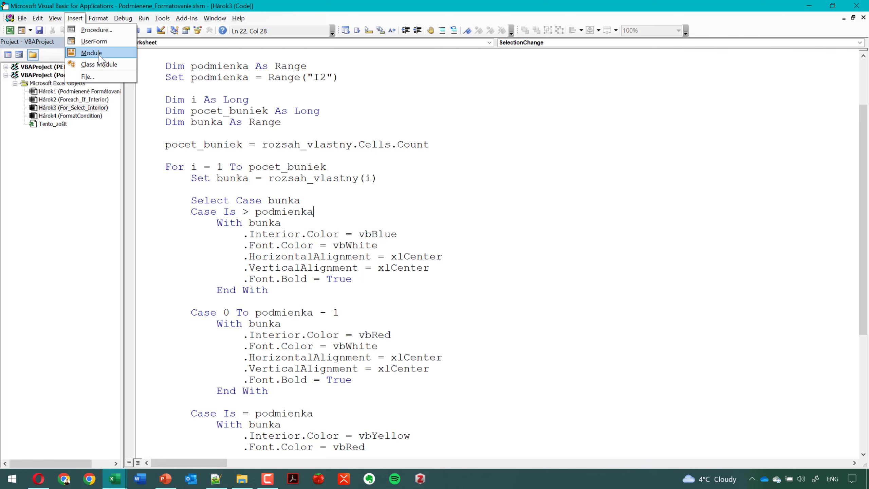
click(91, 53)
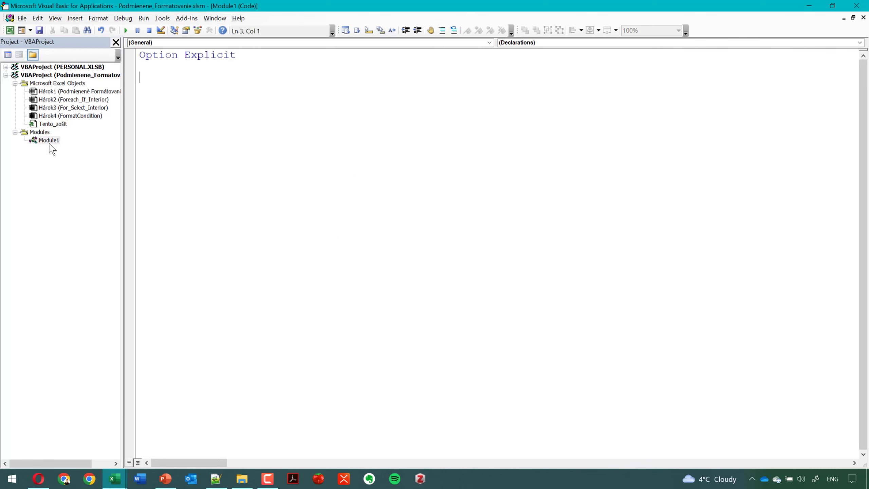
click(49, 144)
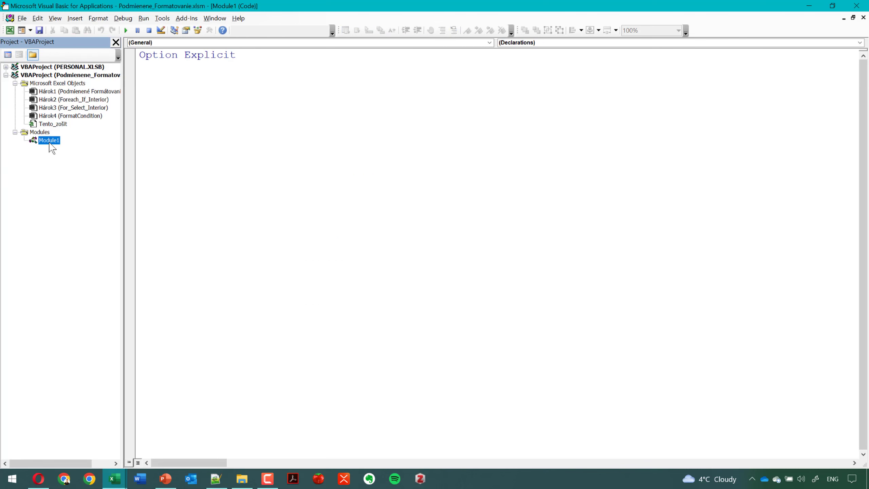
key(F4)
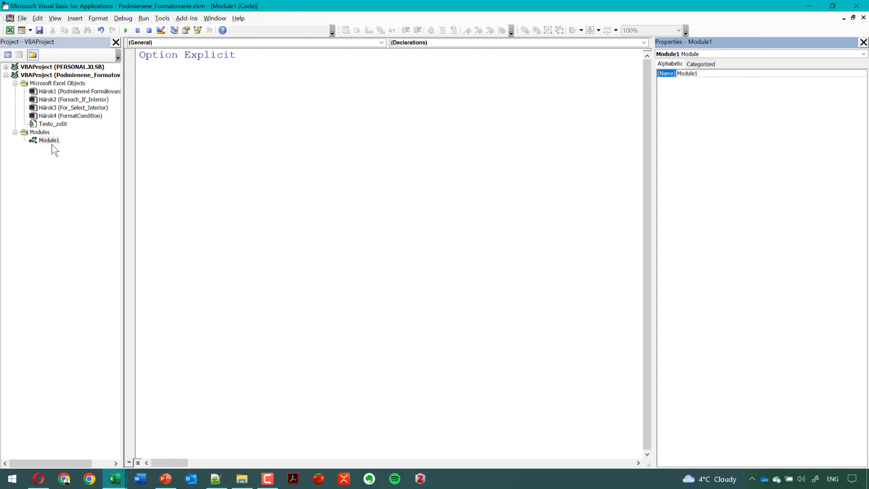
- Rename Module1 to Podmienene_Formatovanie in the Properties window
click(54, 18)
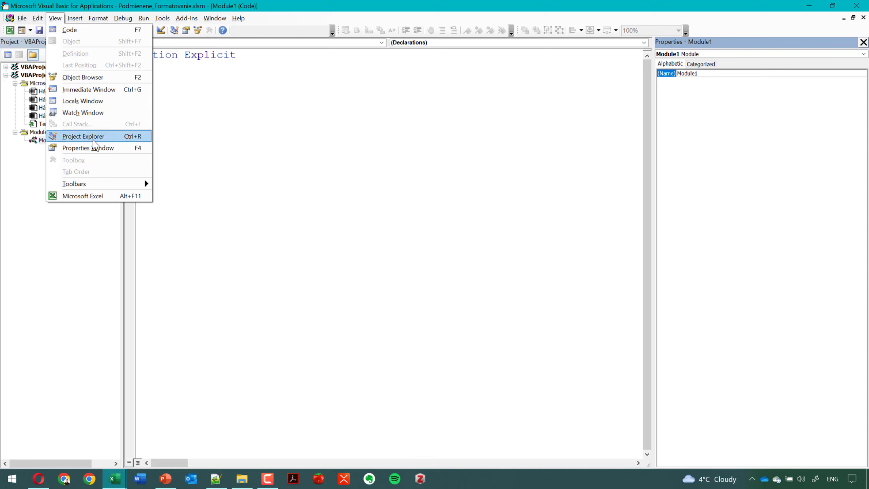
click(709, 74)
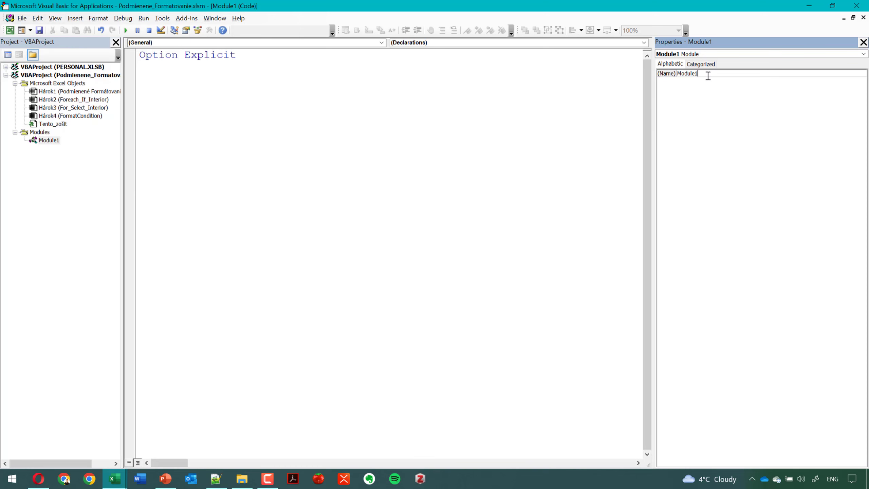
drag(709, 74, 640, 72)
text(Podmie)
text(ne)
key(BackSpace)
key(BackSpace)
text(nen)
text(e_Form)
text(atovanie)
key(Return)
click(376, 118)
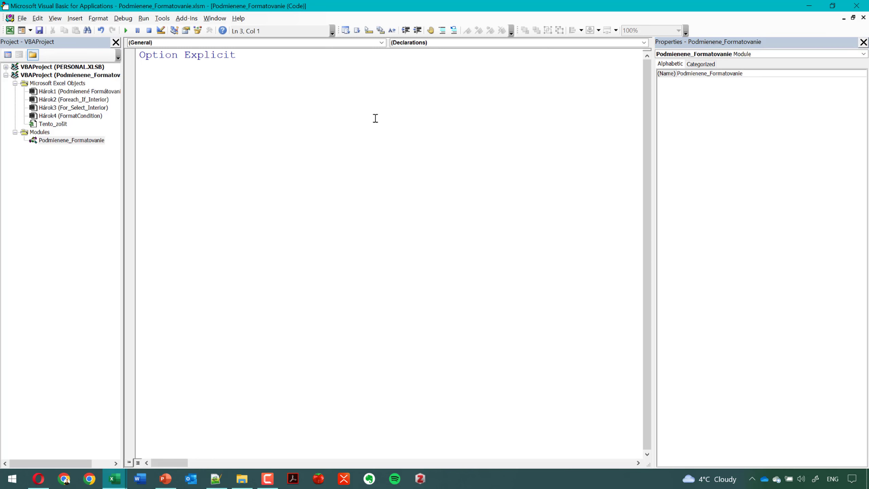
- Create the Sub testujeme_podmienene_formatovanie procedure header
text(sub )
text(test)
text(uvj)
key(BackSpace)
key(BackSpace)
text(jem)
text(e_)
text(podmiene)
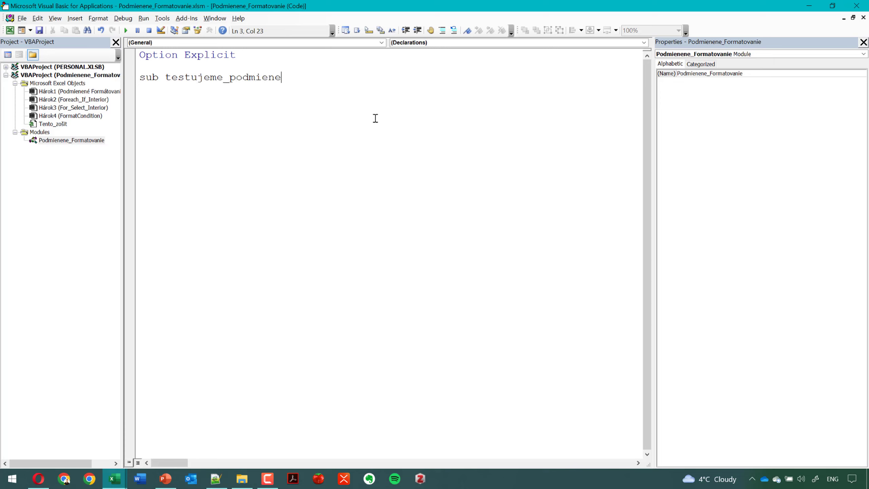
text(ne_)
text(f)
key(BackSpace)
text(_fro)
text(m)
key(BackSpace)
key(BackSpace)
key(BackSpace)
text(rom)
key(BackSpace)
key(BackSpace)
key(BackSpace)
text(ormatovan)
text(ie)
key(Return)
key(Return)
key(Return)
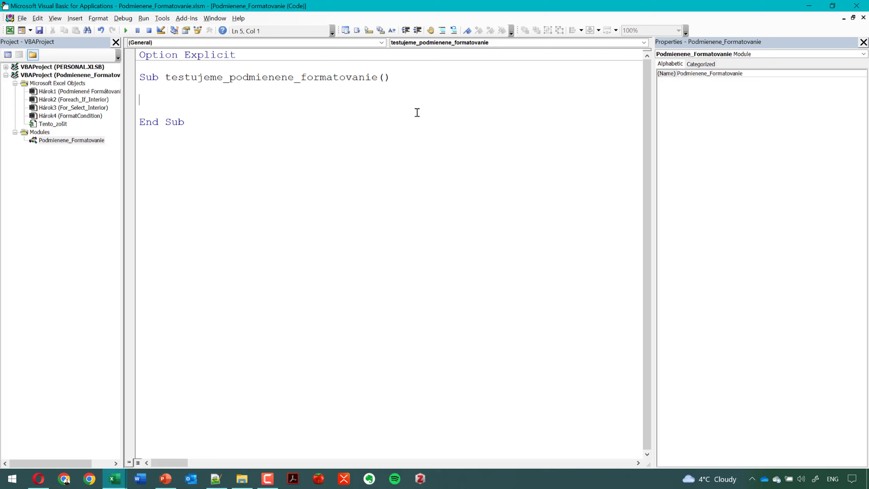
- Declare the variable rozsah As Range
text(Dim )
text(roz)
key(BackSpace)
text(zsah)
text( A)
text(s)
text( r)
key(Tab)
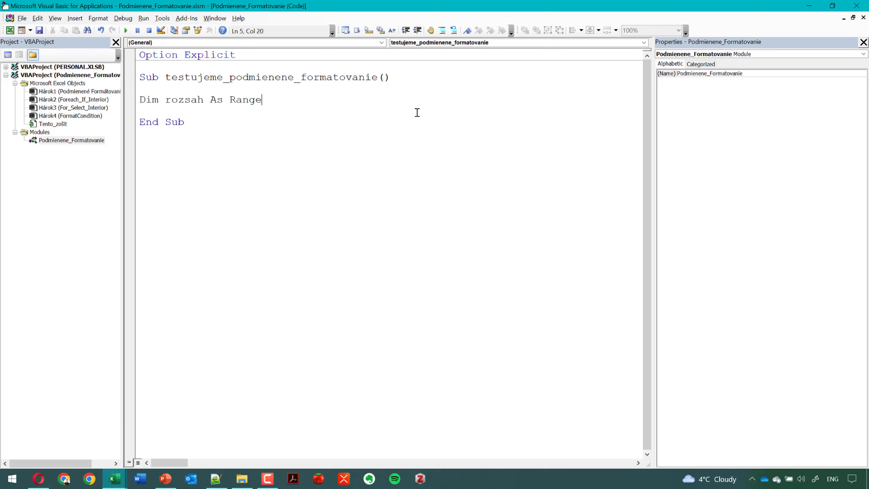
key(Return)
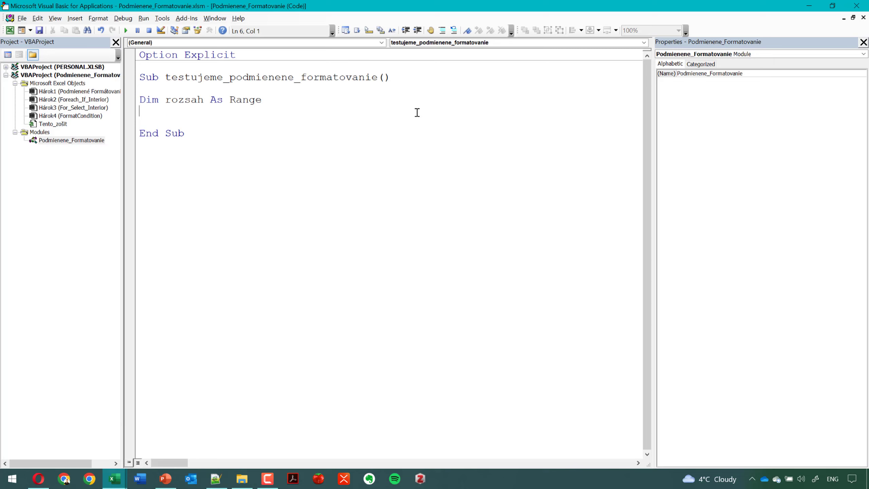
- Declare podmienka1 and podmienka2 As FormatCondition, ending the line with a continuation underscore
text(Dim )
text(podm)
text(ienka)
text(1 A)
text(s Fo)
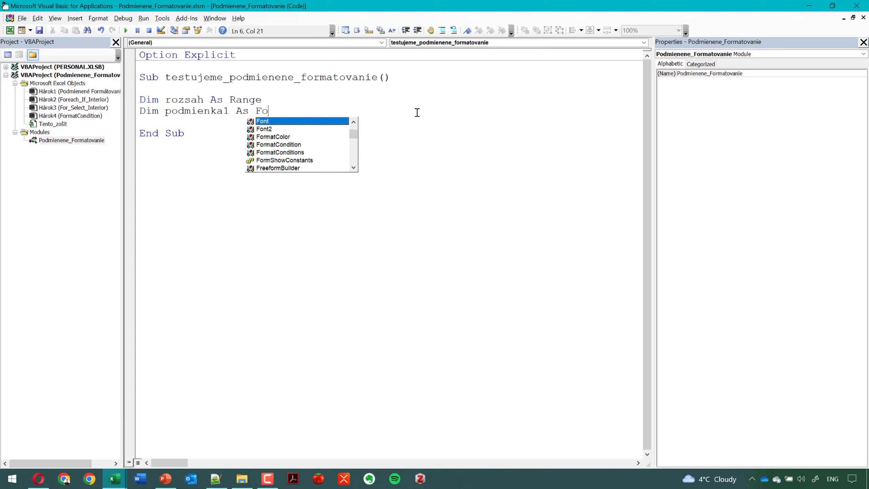
text(rm)
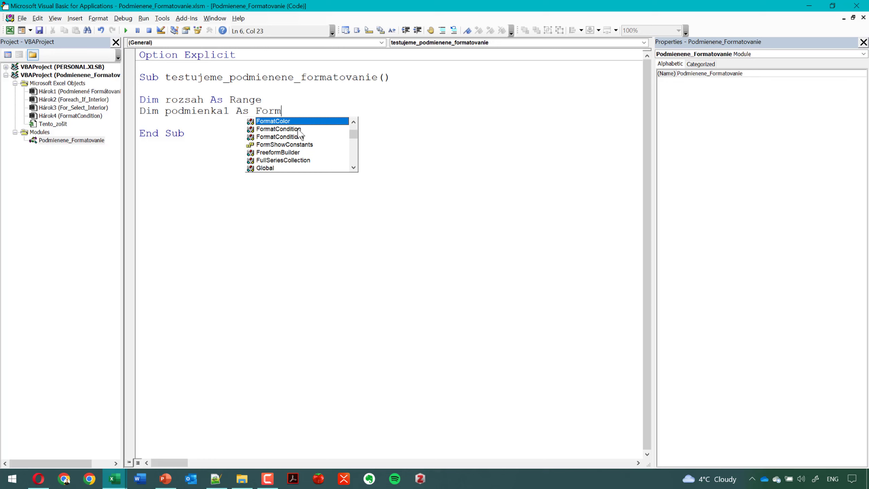
click(297, 129)
key(Tab)
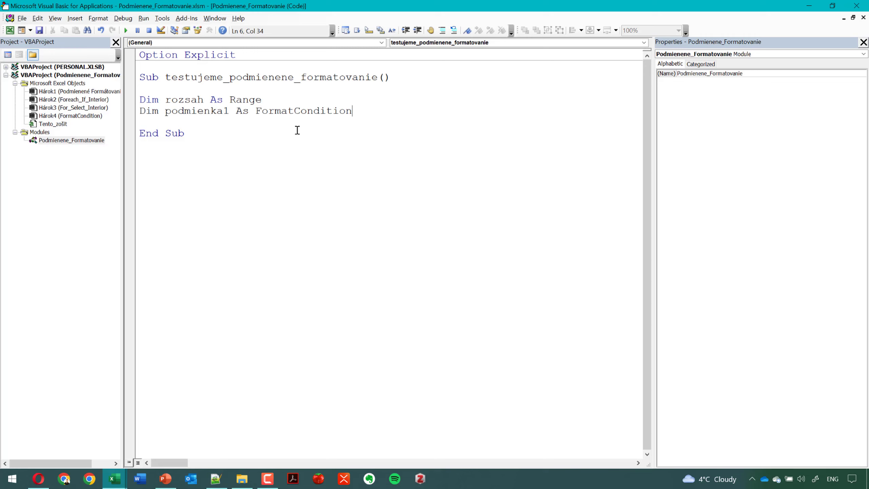
text(, podmi)
text(enka A)
text(s )
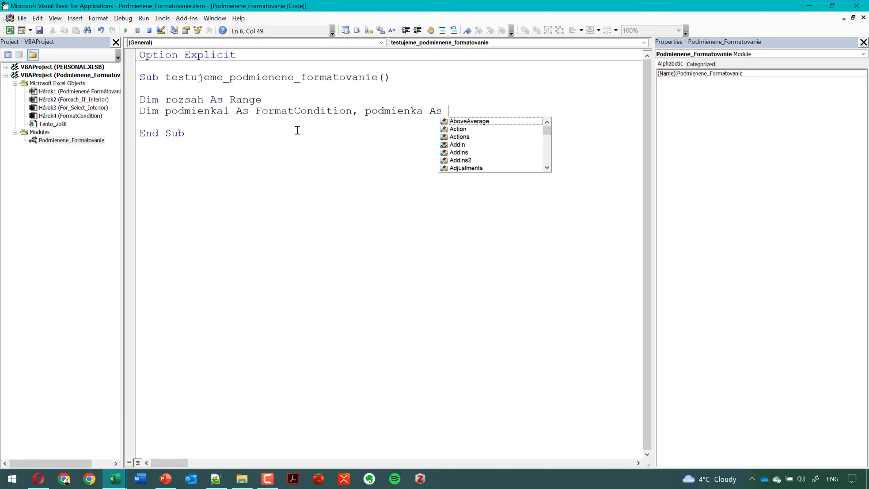
text(form)
key(Down)
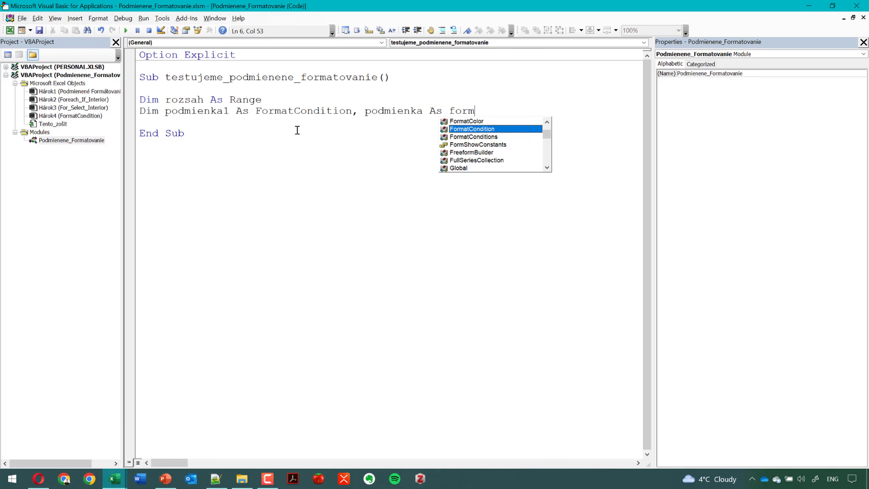
key(Tab)
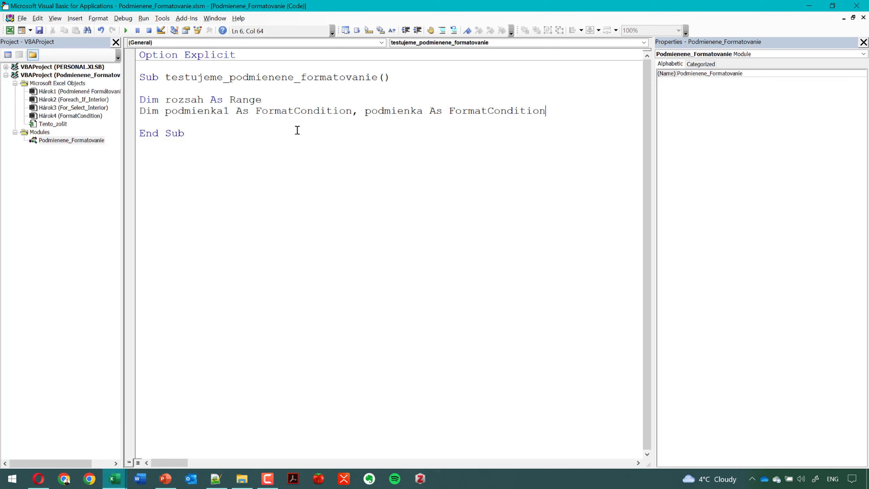
click(424, 114)
text(2)
click(606, 113)
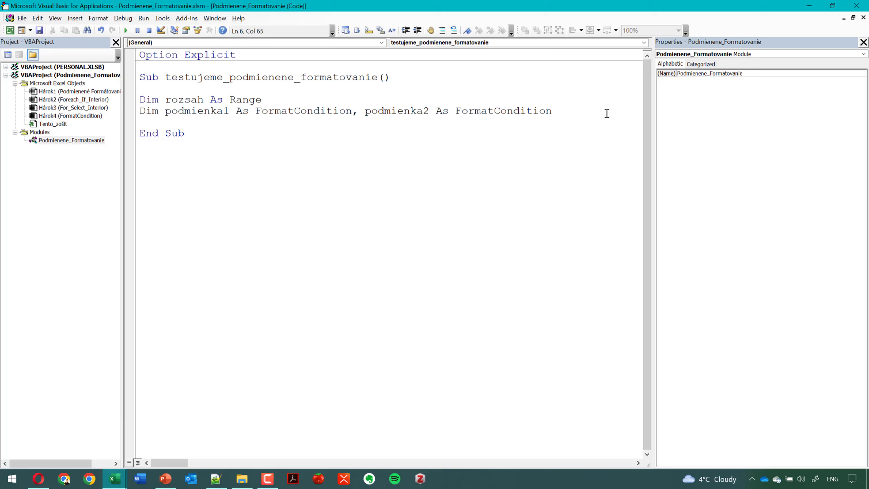
text(_)
key(Return)
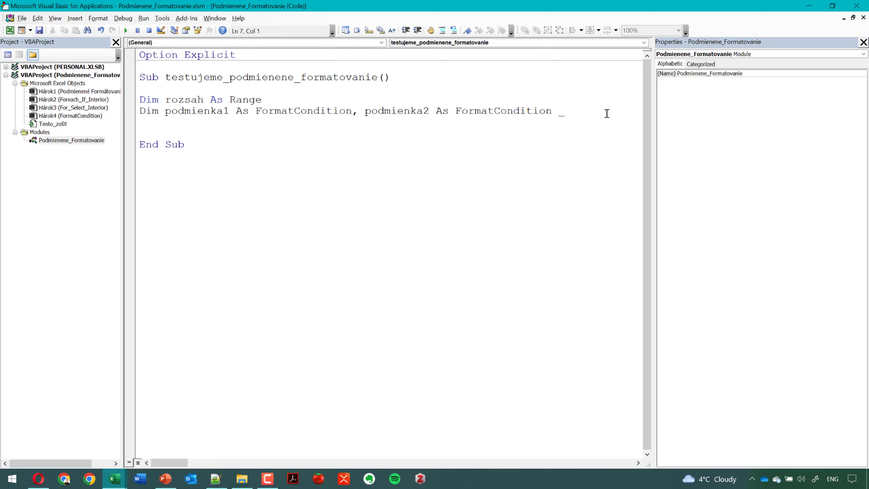
- Add podmienka3 and podmienka4 As FormatCondition on the continuation line
click(552, 115)
text(,)
click(433, 126)
drag(558, 112, 365, 112)
key(ctrl+c)
click(216, 125)
key(ctrl+v)
drag(197, 123, 205, 123)
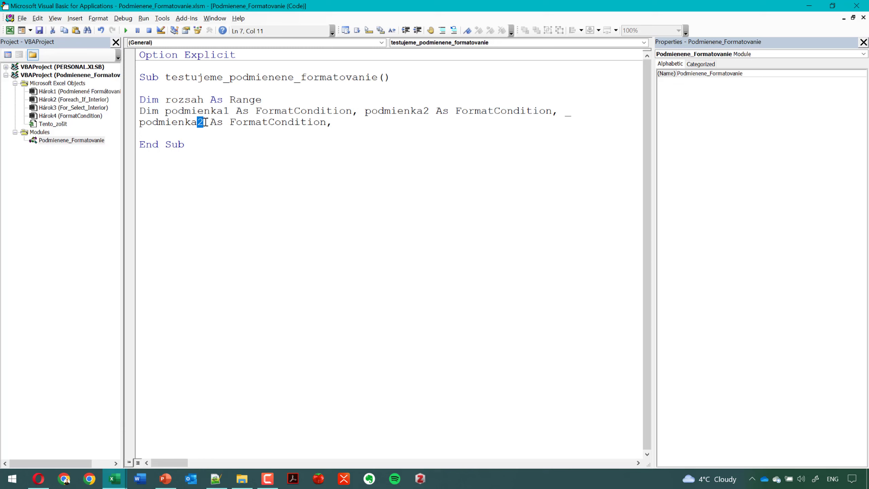
text(3)
click(341, 122)
key(ctrl+v)
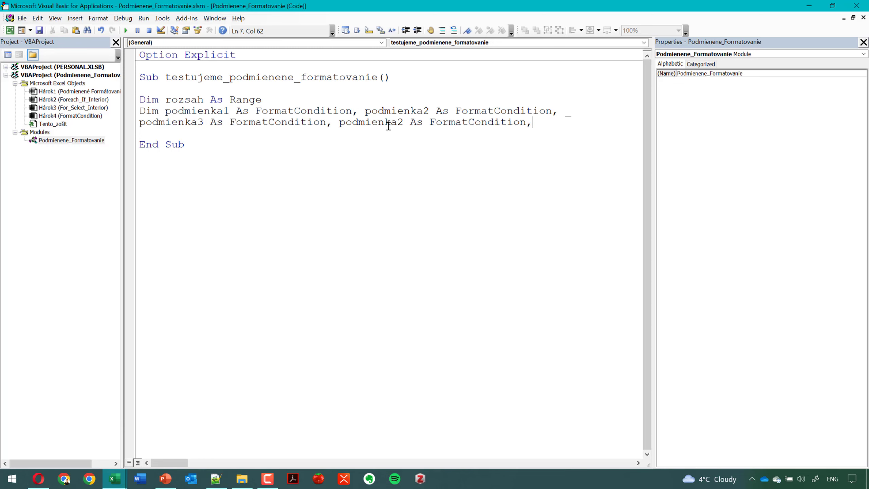
drag(404, 122, 397, 122)
text(4)
click(544, 120)
key(BackSpace)
key(BackSpace)
key(Return)
key(Return)
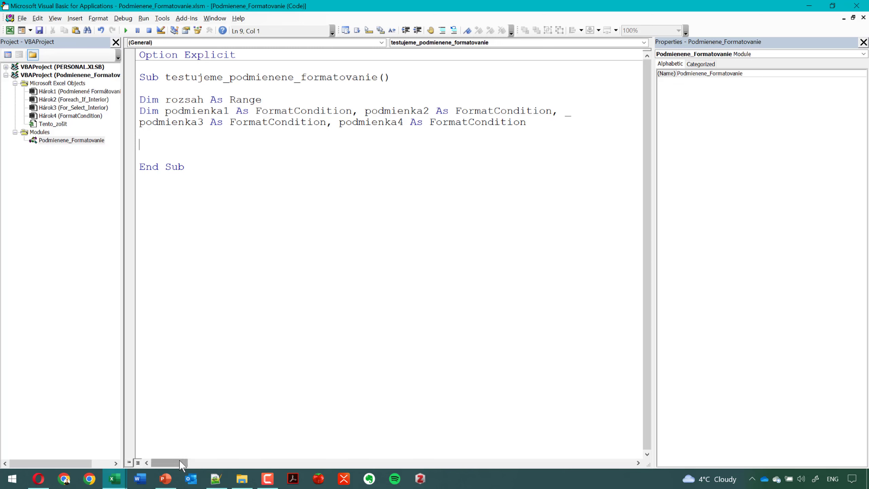
mouse_move(180, 462)
mouse_down()
mouse_move(274, 461)
mouse_move(170, 462)
mouse_up()
- Write the line Set rozsah = Range("B2:G8")
text(Se)
text(t roy)
key(BackSpace)
text(zsah )
text(= )
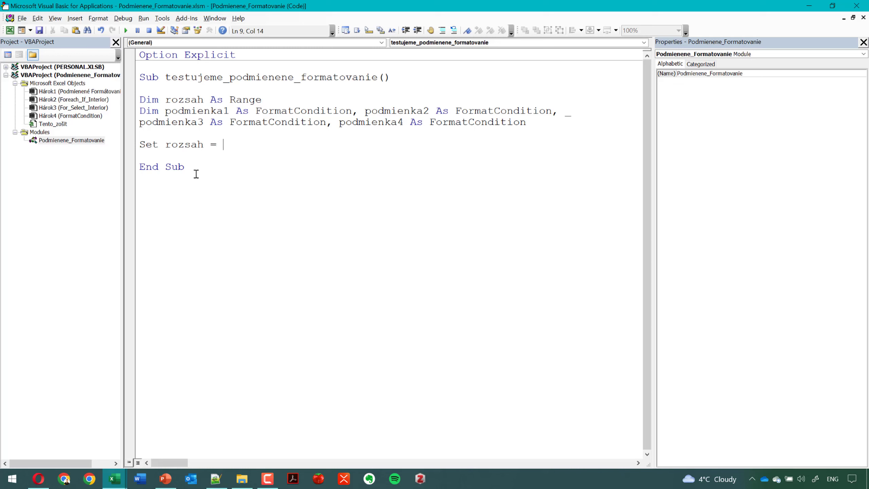
text(Range()
key(BackSpace)
text(()
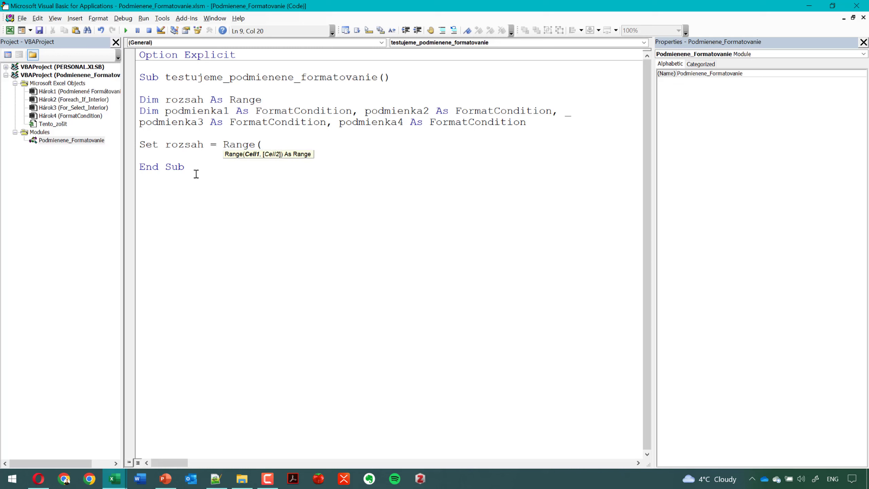
text(""))
key(Left)
text("")
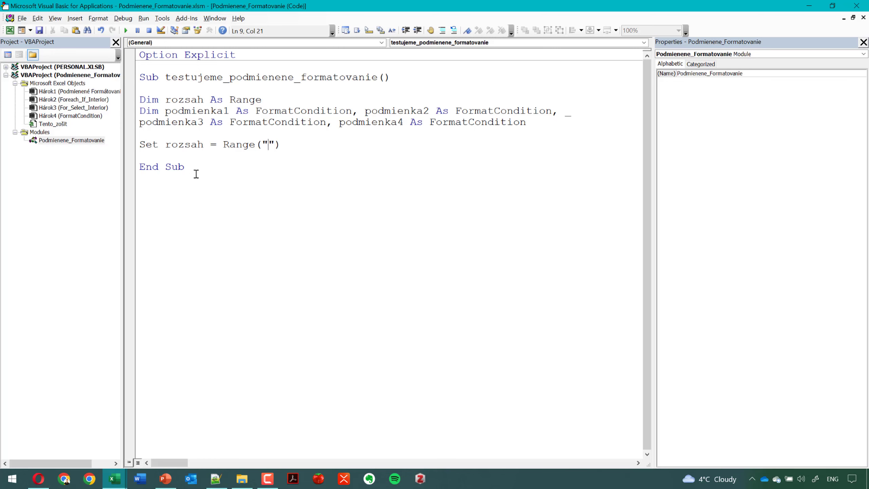
text(B2:)
drag(260, 5, 260, 368)
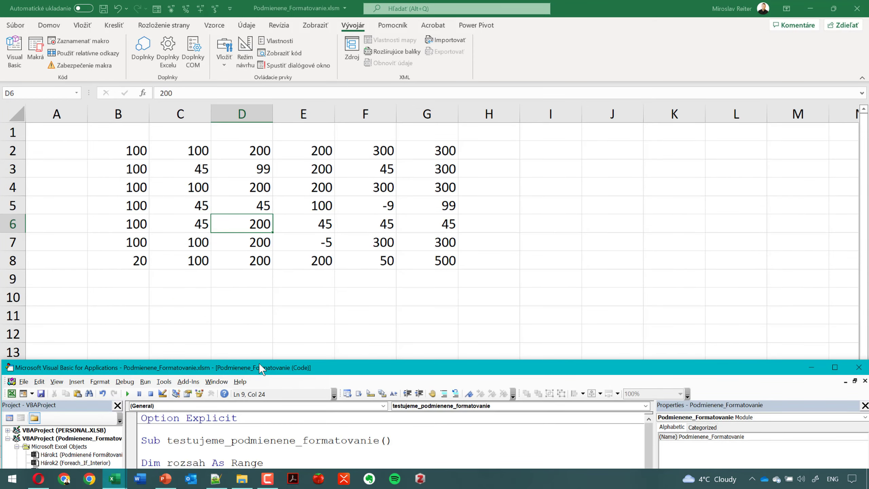
double_click(260, 366)
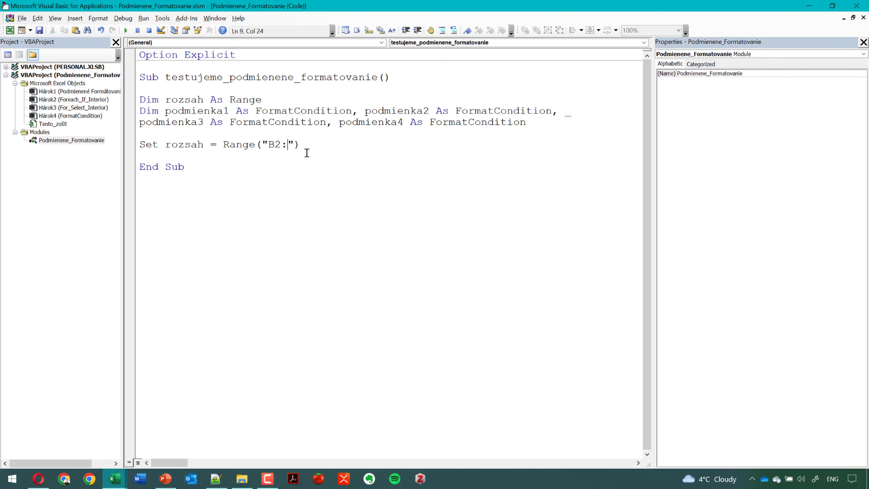
text(G8)
- Duplicate the assignment as Set rozsah = Range("B2", "G8")
key(Home)
key(shift+End)
key(Down)
key(Left)
key(Return)
key(ctrl+v)
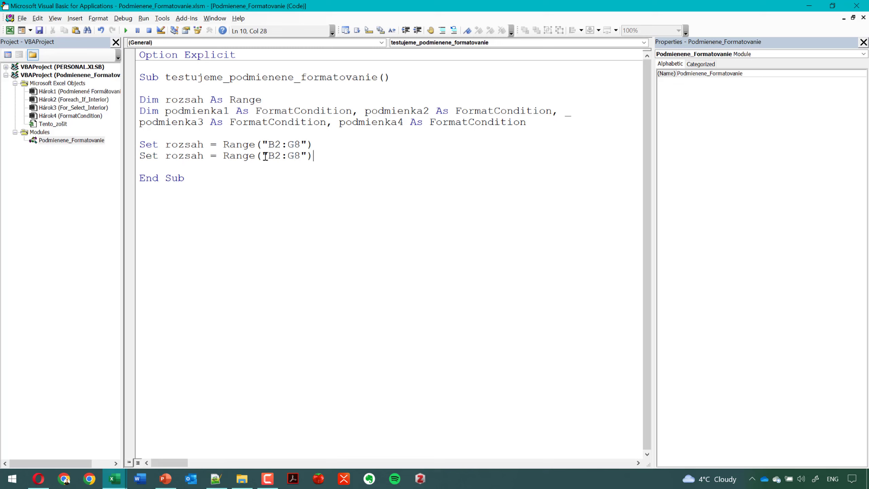
click(291, 157)
key(BackSpace)
text("B2)
text(",)
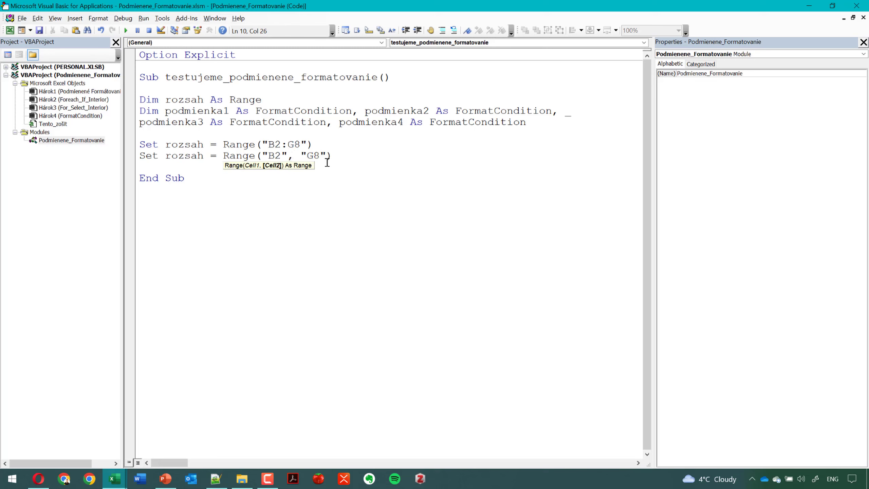
- Comment out the Range("B2:G8") line with an apostrophe
click(141, 145)
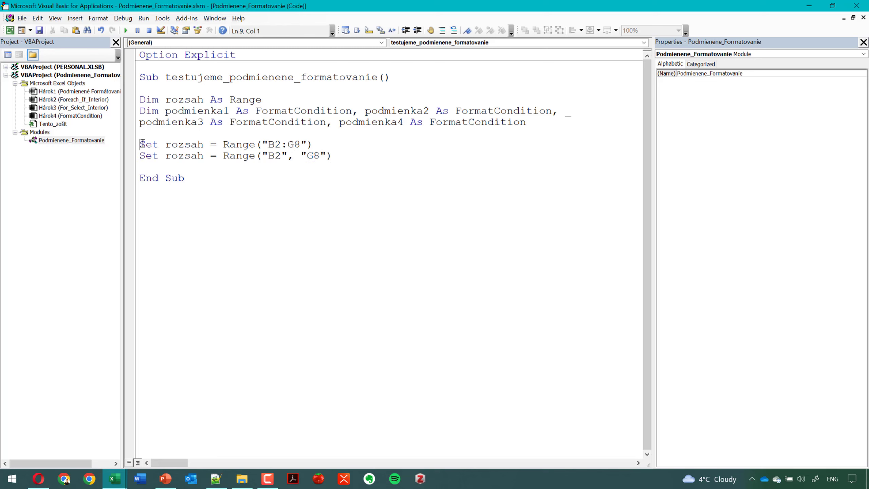
key(alt)
key(Escape)
key(BackSpace)
text(')
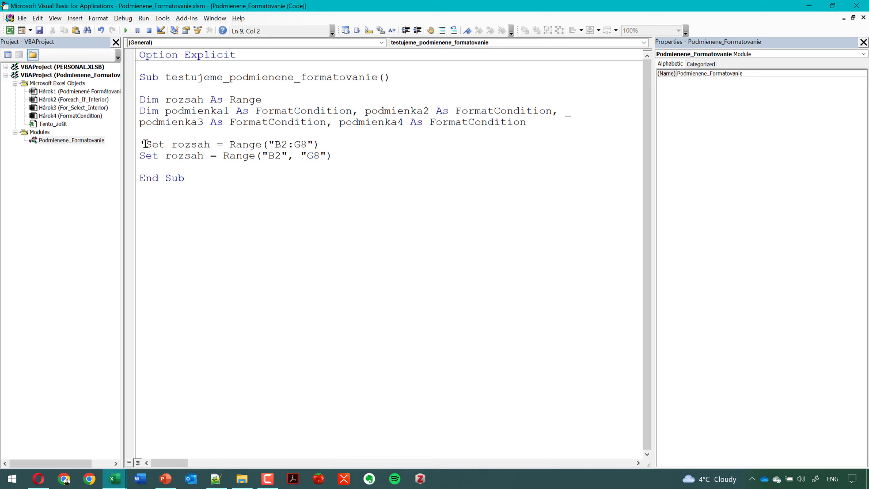
click(354, 153)
key(Return)
key(Return)
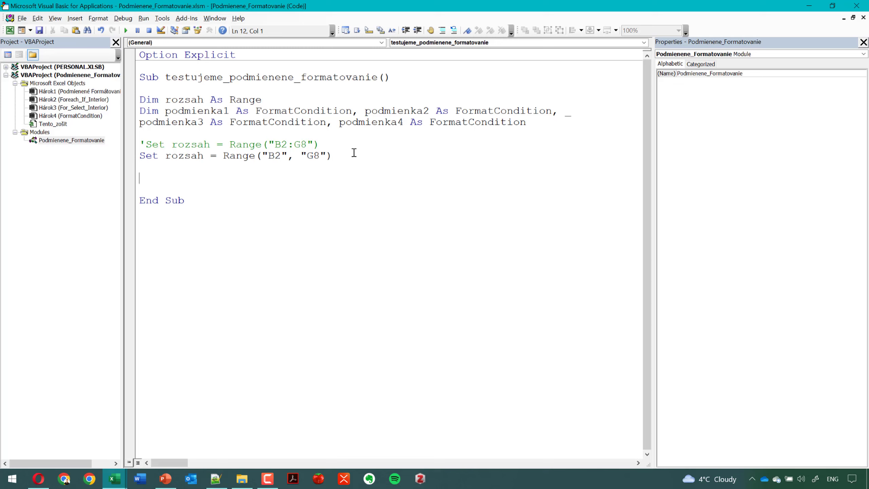
- Add the statement rozsah.ClearFormats using IntelliSense
text(roz)
text(sah)
text(.)
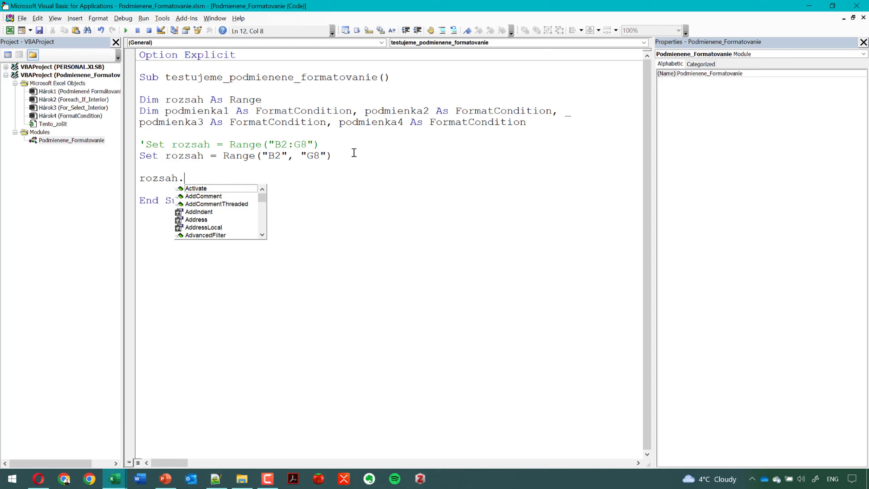
text(de)
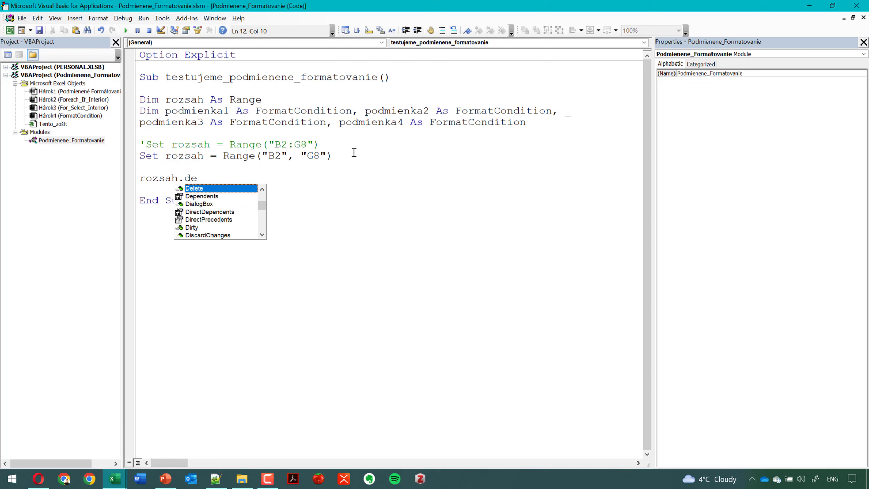
text(let)
key(BackSpace)
key(BackSpace)
key(BackSpace)
key(BackSpace)
key(BackSpace)
text(cle)
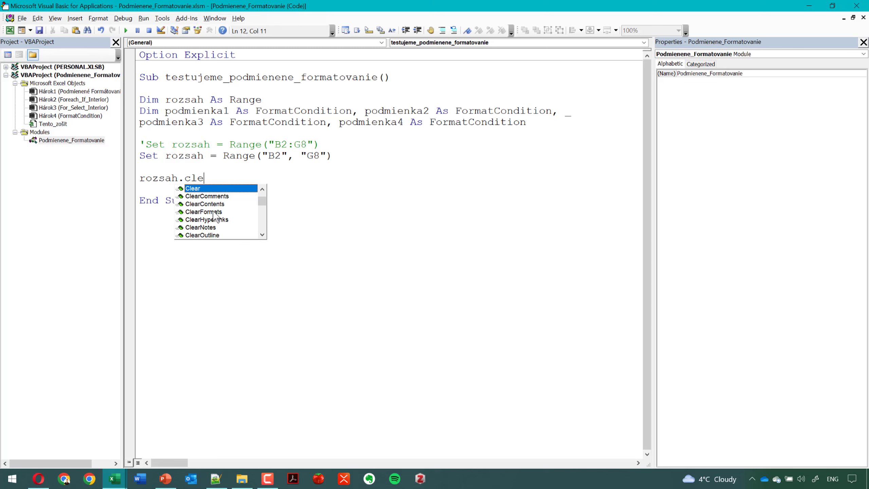
double_click(204, 211)
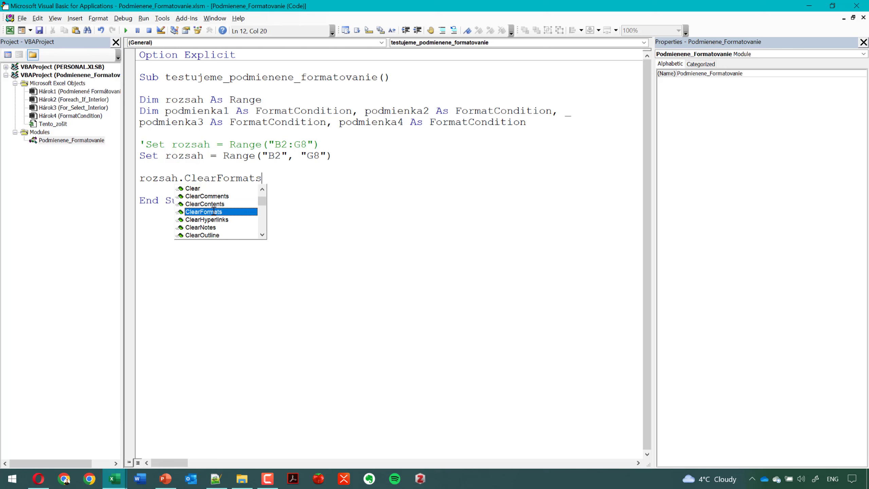
- Comment out the ClearFormats line and add the comment Odstran formatovanie above it
click(140, 179)
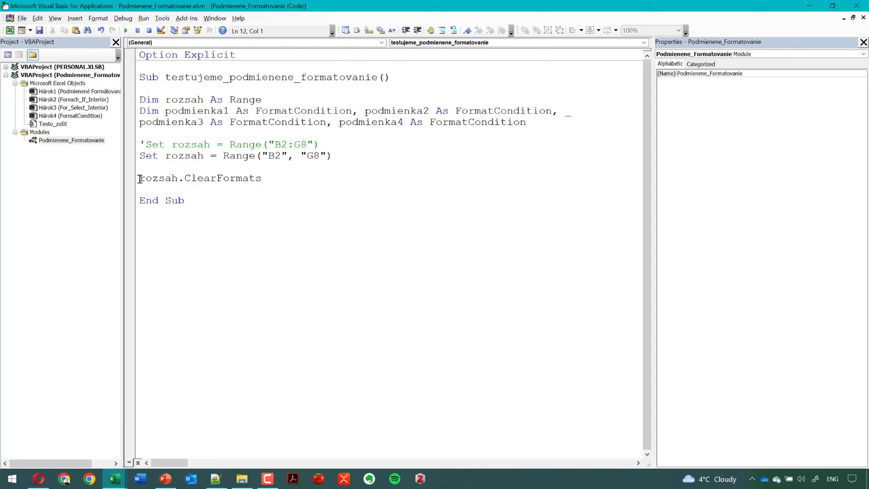
key(Home)
text(')
key(Home)
key(Return)
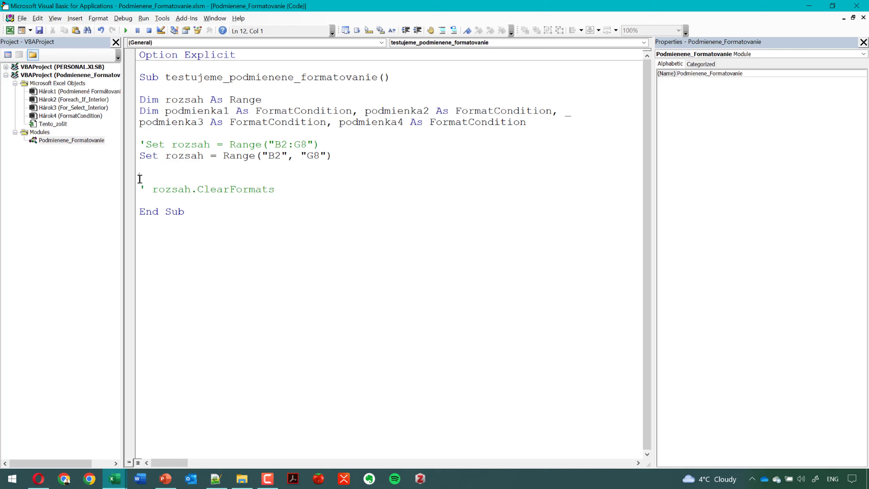
text(Odst)
text(ran )
text(form)
text(atovanie)
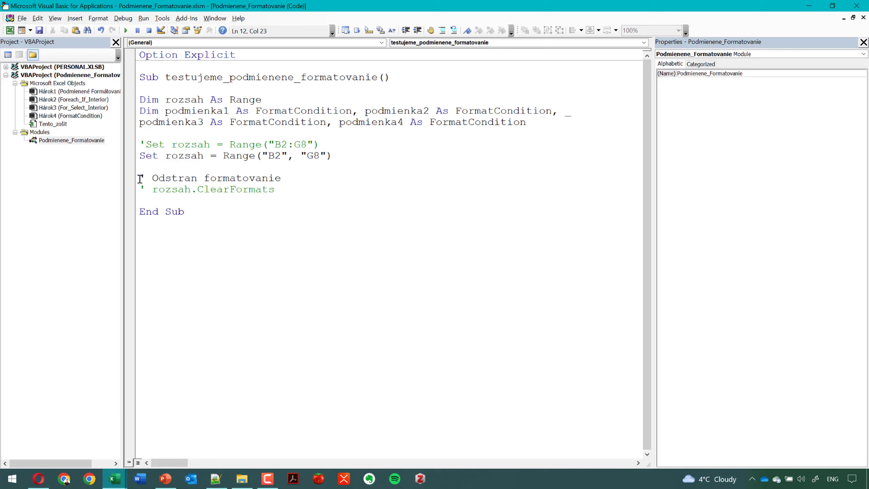
click(280, 198)
key(Return)
key(Return)
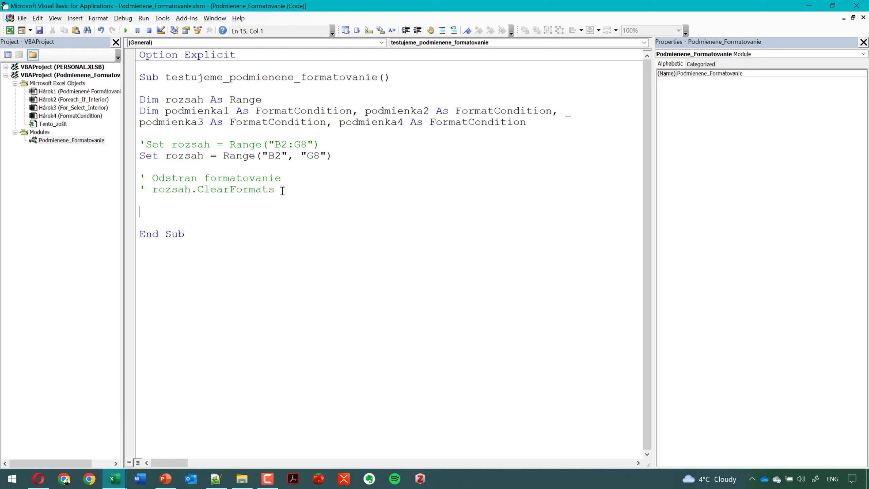
- Add rozsah.FormatConditions.Delete to the macro, then view the worksheet
text(roy)
key(BackSpace)
text(zsah.)
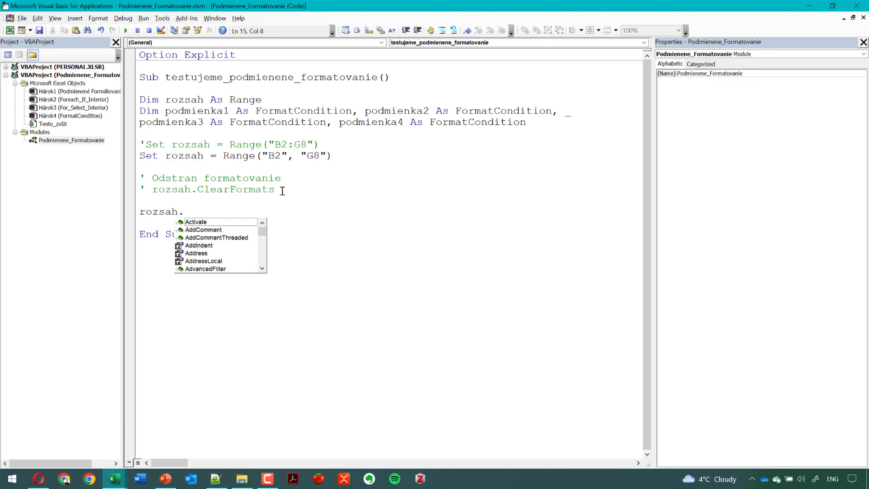
text(Form)
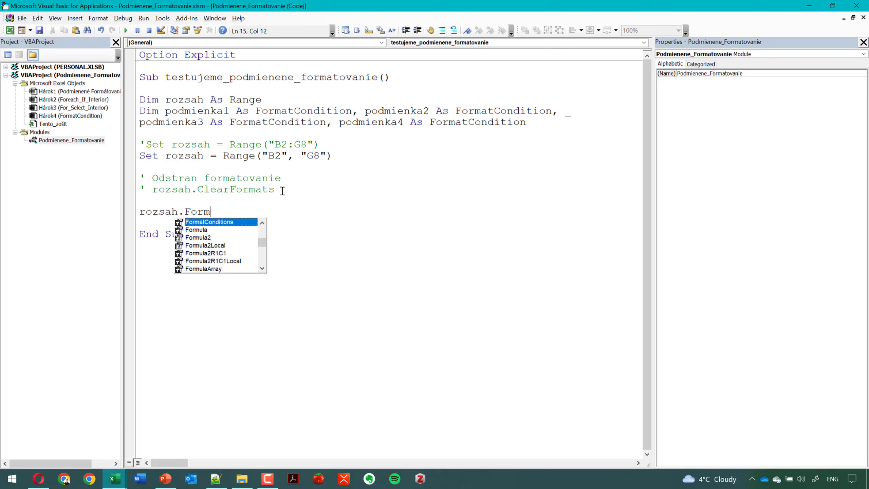
key(Tab)
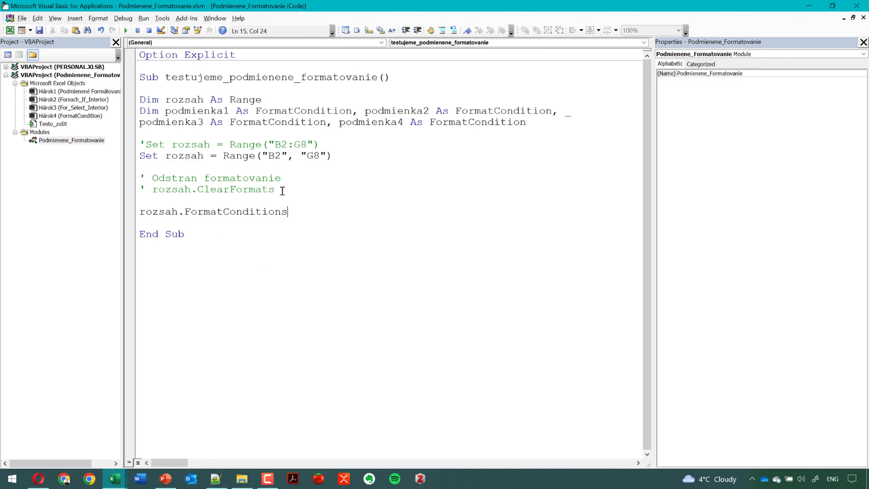
text(.)
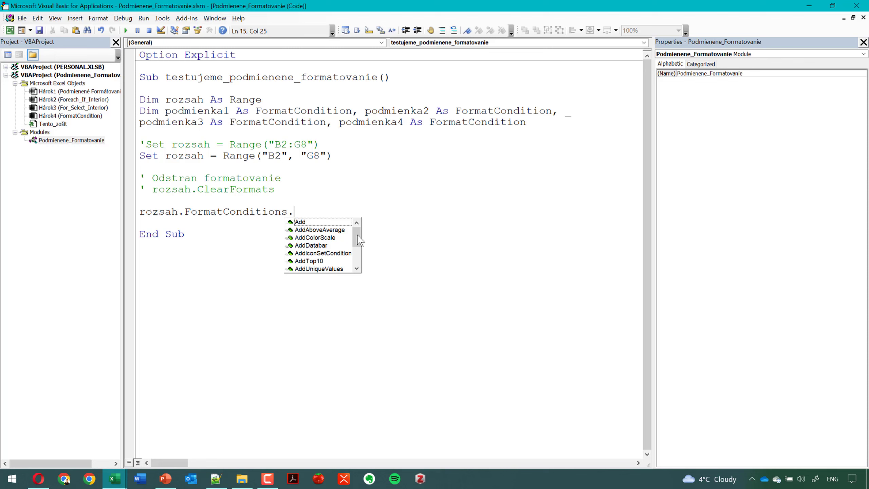
drag(358, 235, 356, 250)
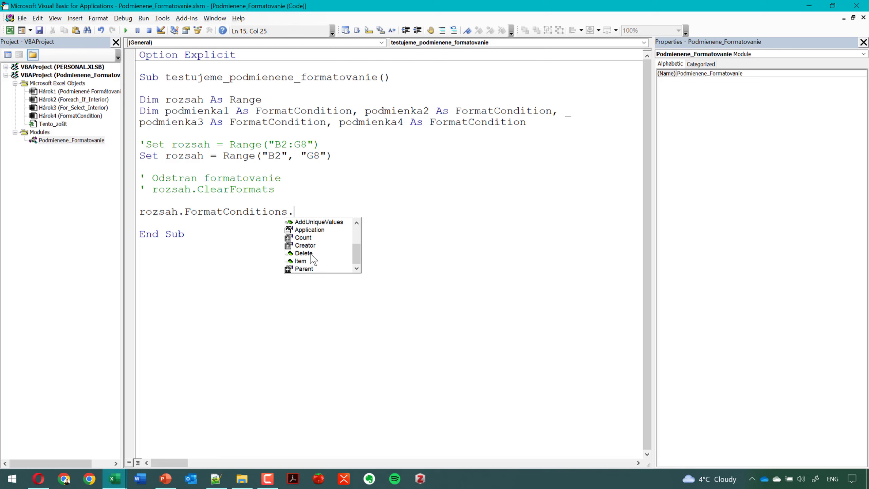
double_click(310, 255)
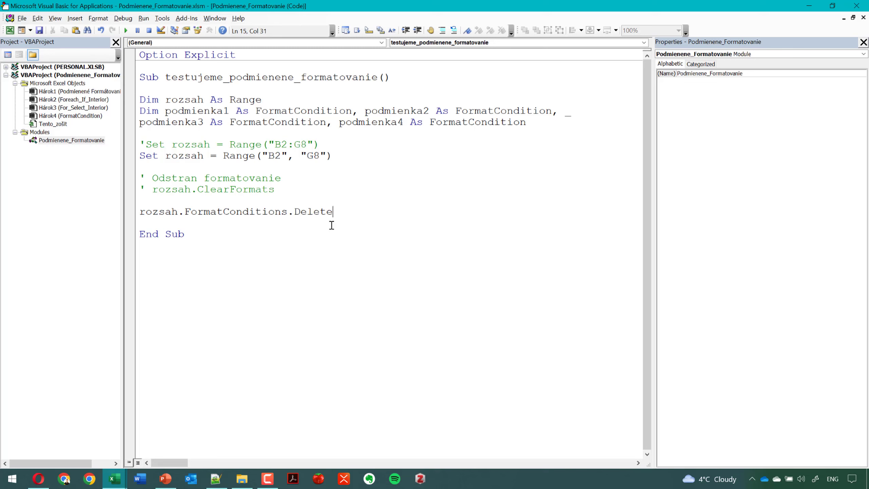
key(Return)
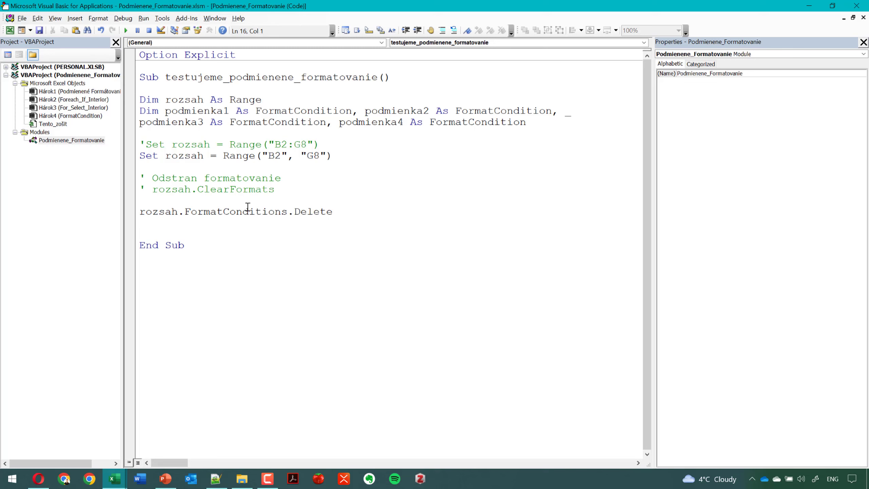
click(814, 4)
drag(135, 151, 455, 265)
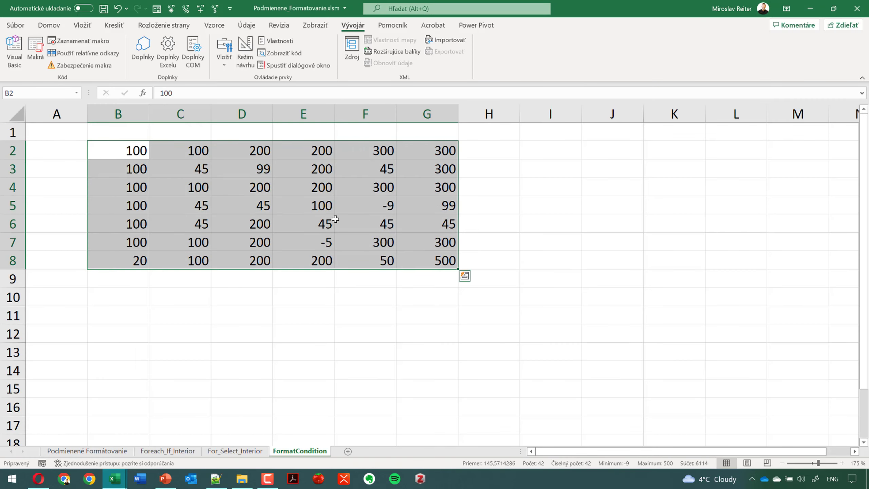
click(52, 25)
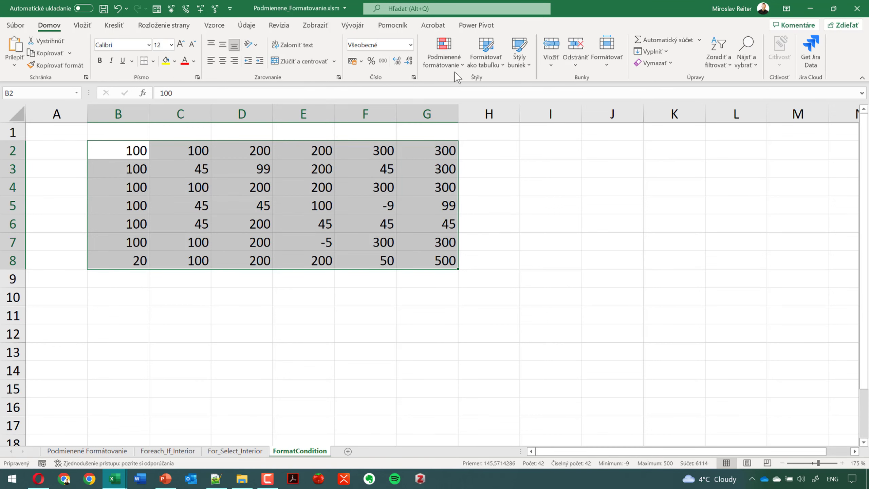
click(462, 68)
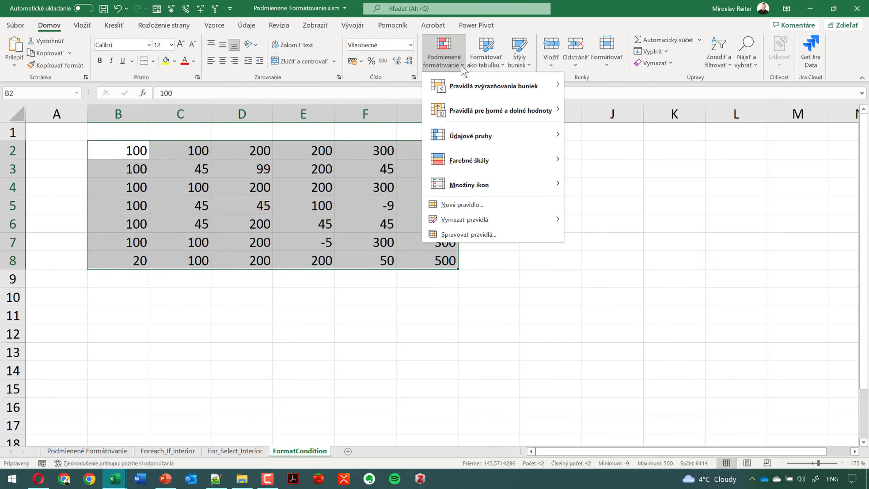
mouse_move(475, 219)
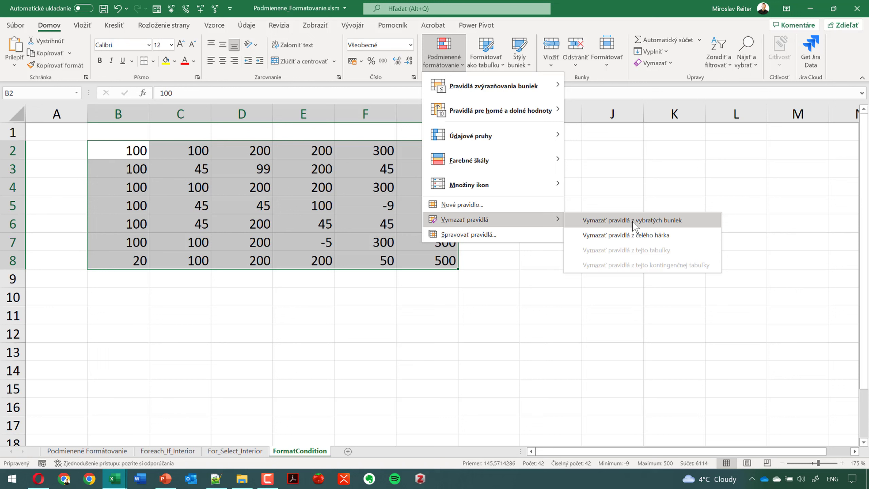
click(670, 64)
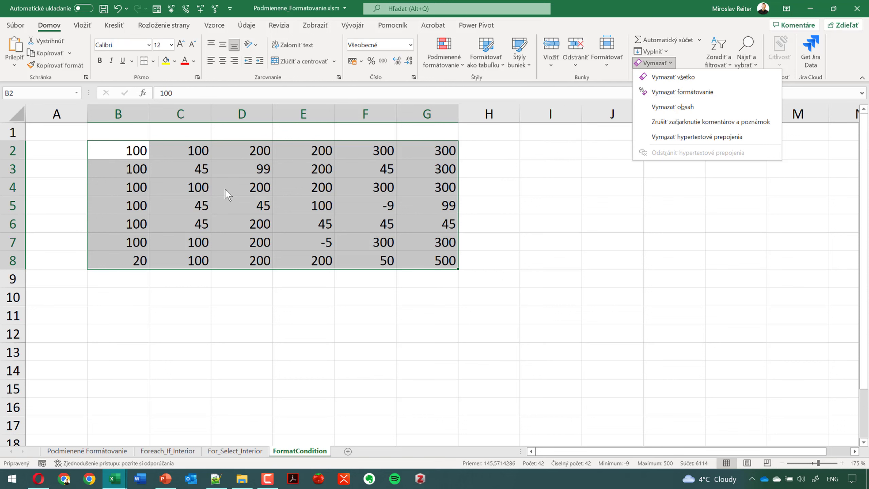
click(452, 71)
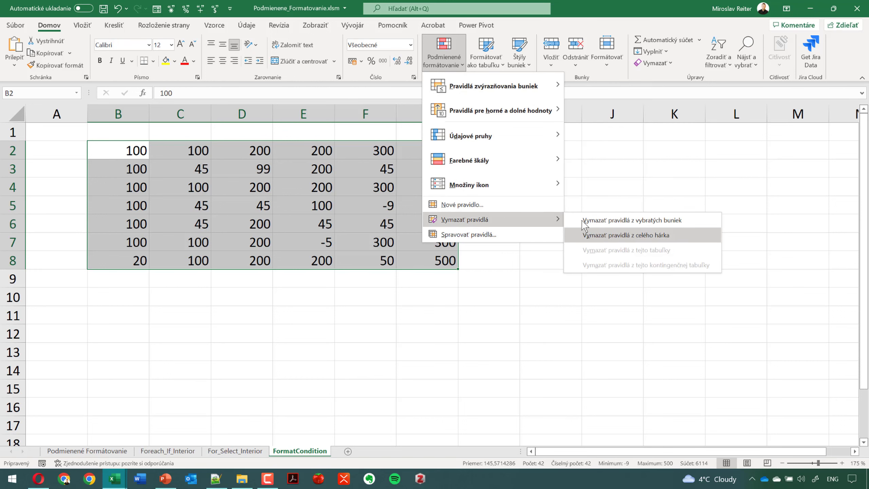
click(111, 165)
drag(119, 114, 409, 110)
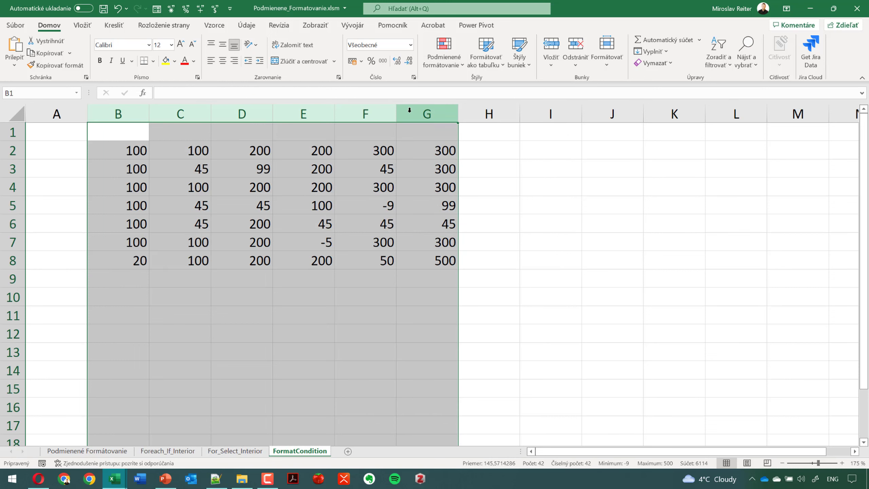
right_click(410, 113)
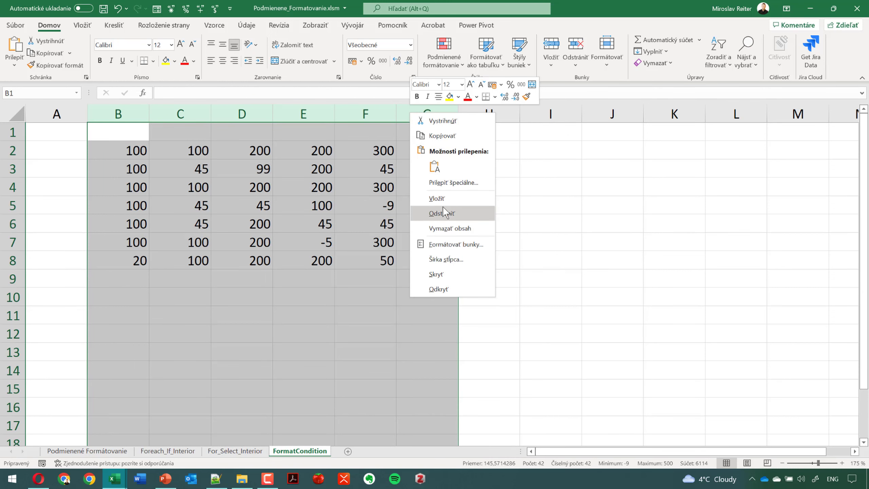
key(Escape)
drag(124, 144, 445, 262)
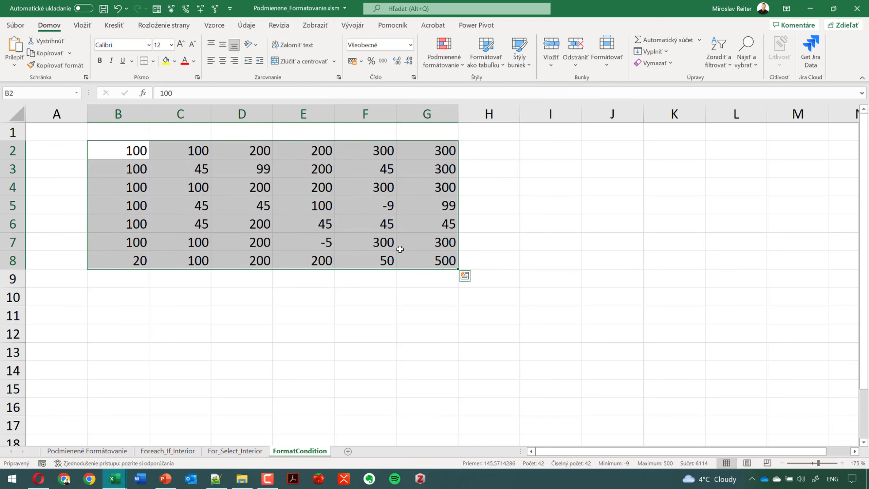
click(143, 116)
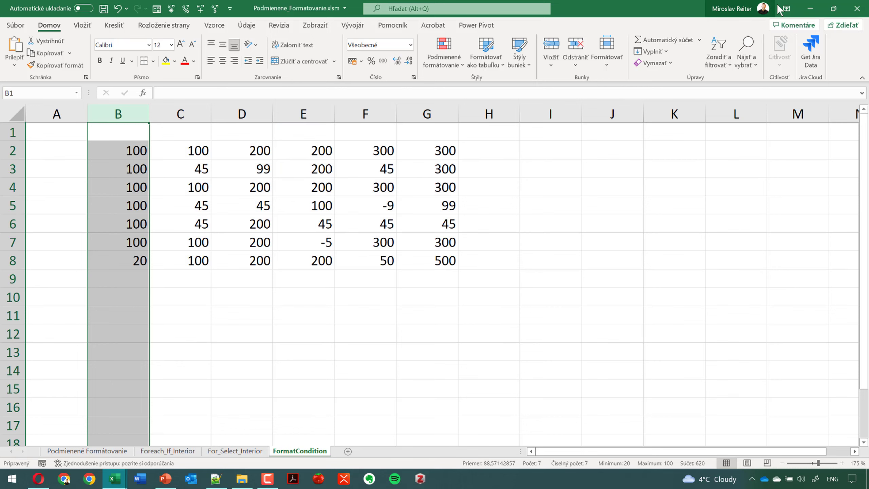
- Minimize the workbook and bring the VBA editor back to the front
click(810, 8)
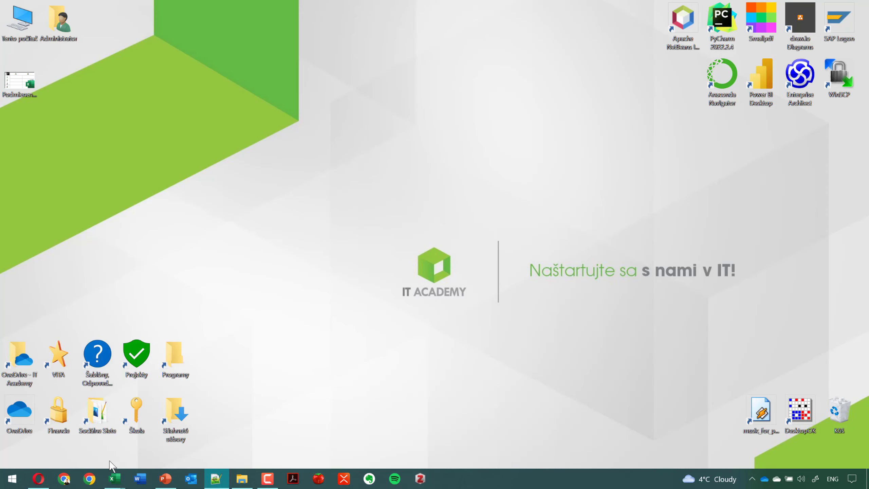
mouse_move(114, 479)
click(153, 440)
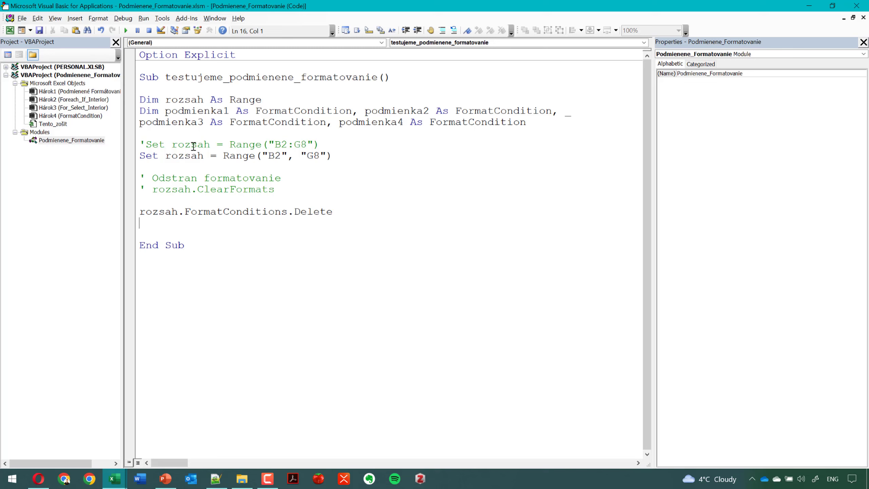
- Insert a new line above the existing one that begins 'set podmienka1 ='
text(set)
key(Home)
key(Return)
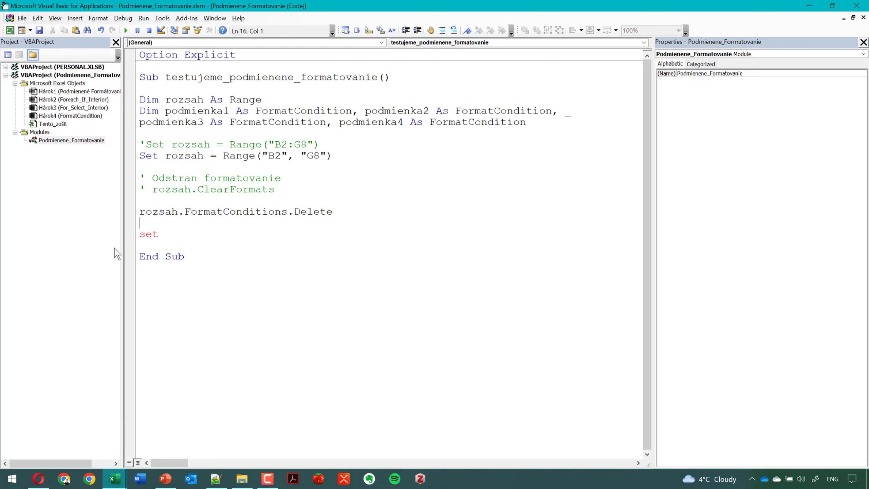
click(188, 235)
text(podmienka -)
key(BackSpace)
text(=)
click(224, 236)
text(1)
- Continue the line with rozsah.FormatConditions, autocompleting FormatConditions
click(248, 234)
text(roy)
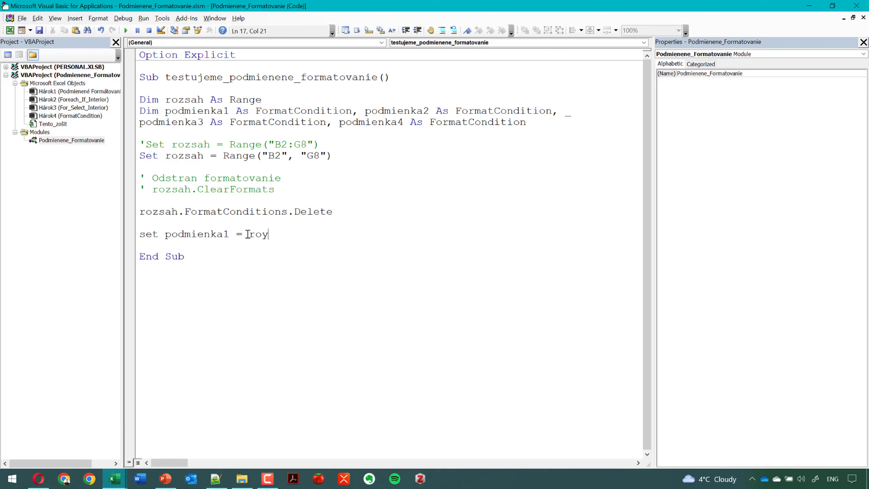
key(BackSpace)
text(zsah)
text(.Form)
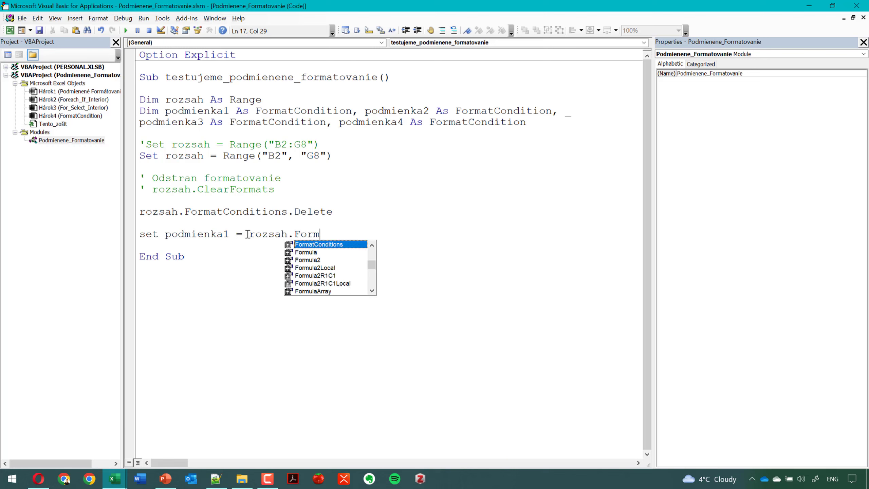
key(Tab)
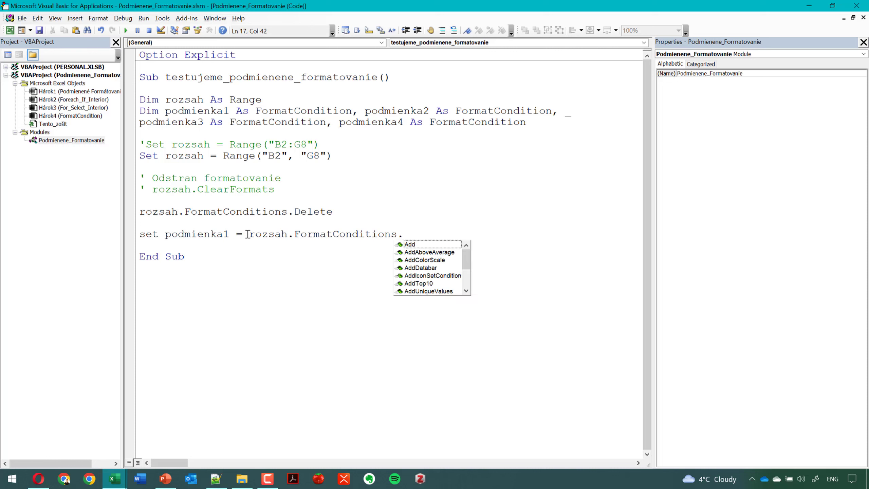
- Append .Add( to the podmienka1 line with xlCellValue as the condition type
double_click(425, 244)
text(()
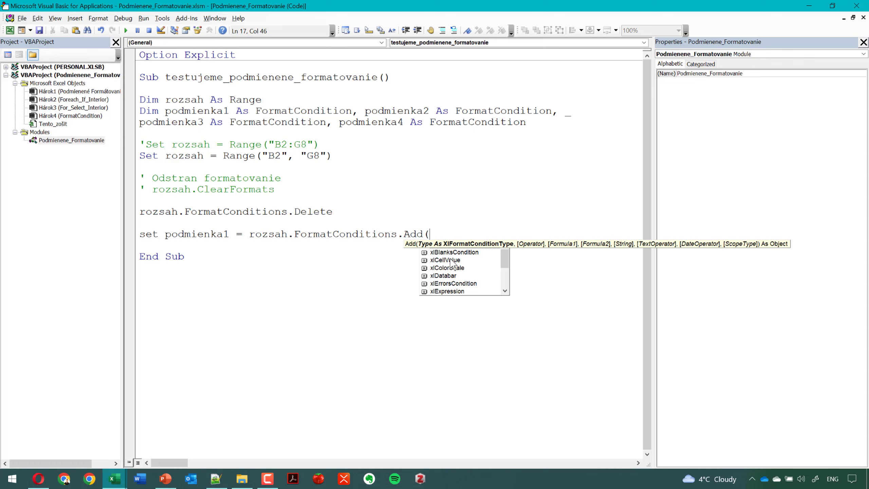
drag(505, 261, 506, 279)
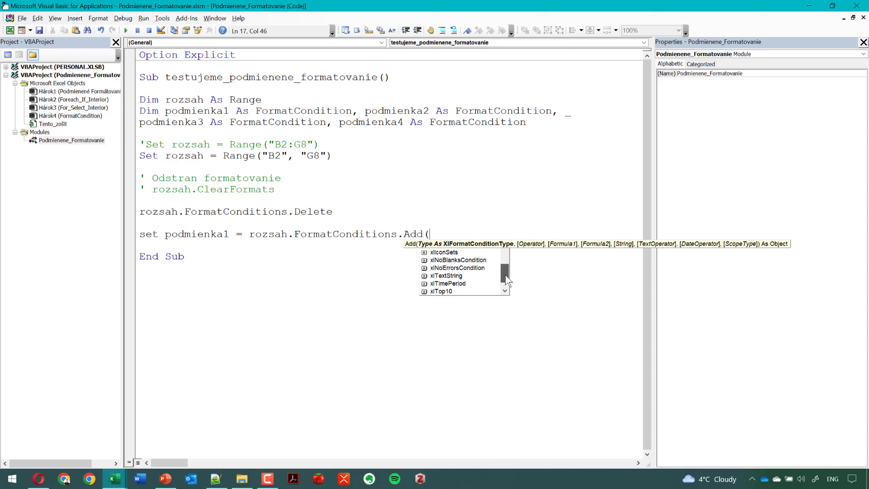
mouse_move(506, 279)
mouse_down()
mouse_move(506, 286)
mouse_move(501, 260)
mouse_up()
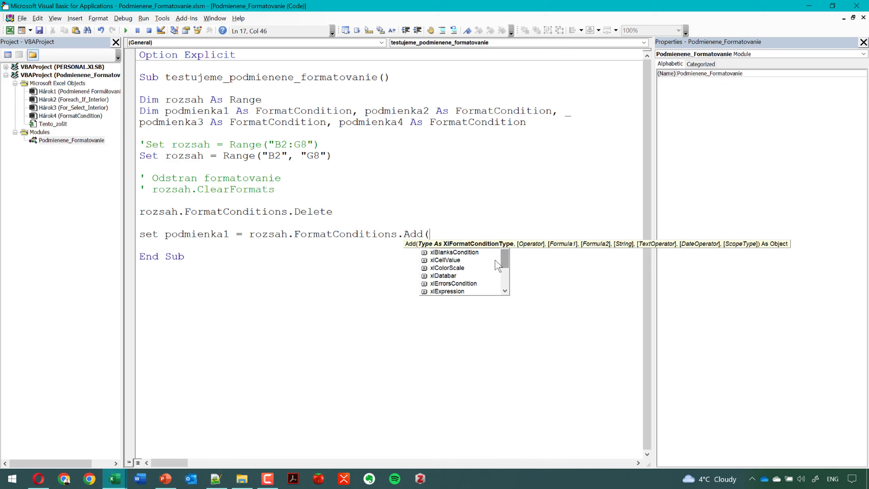
double_click(457, 260)
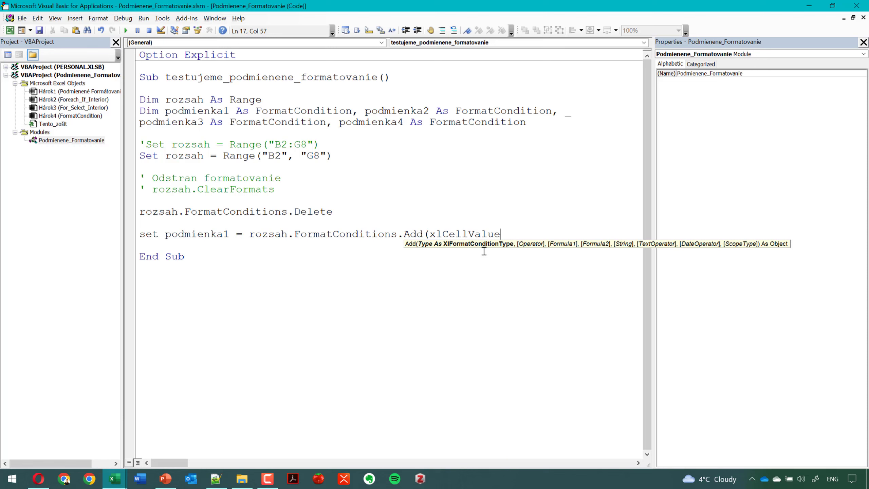
- After xlCellValue, add a comma and begin the operator argument as xlGre with completions showing
text(,)
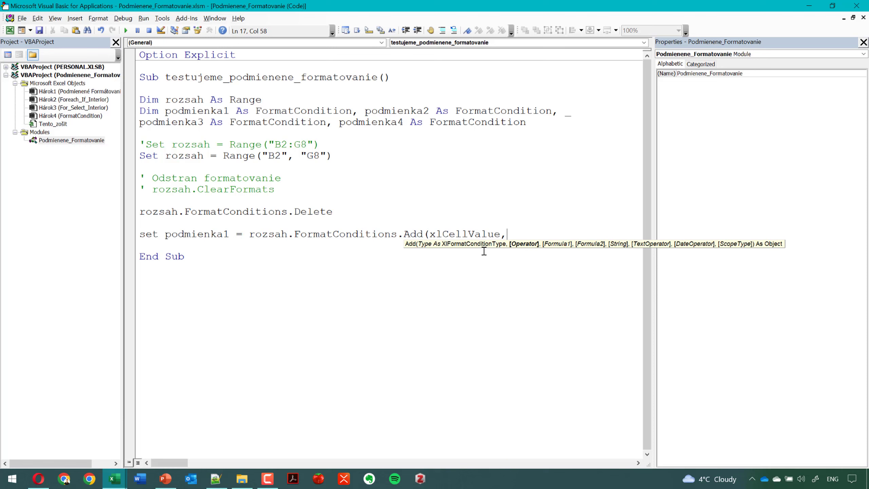
text(xl)
text(Gre)
key(ctrl+space)
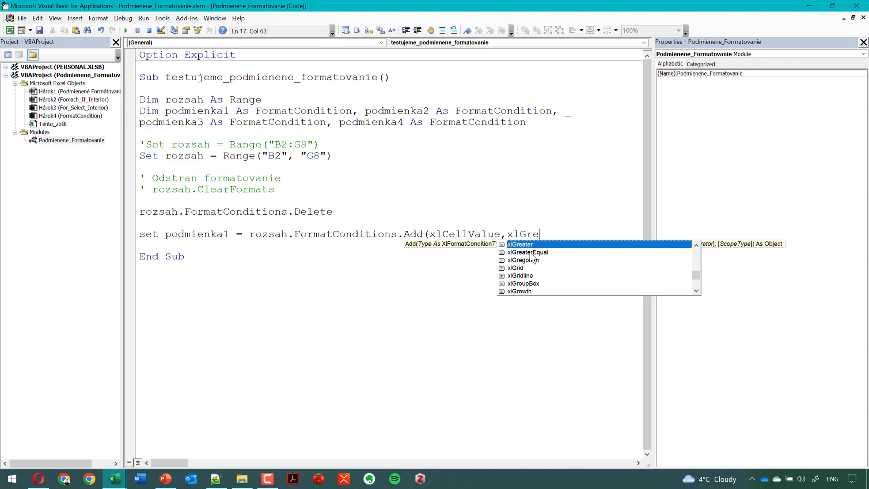
- Complete the operator argument as xlGreater
key(BackSpace)
key(BackSpace)
key(BackSpace)
text(e)
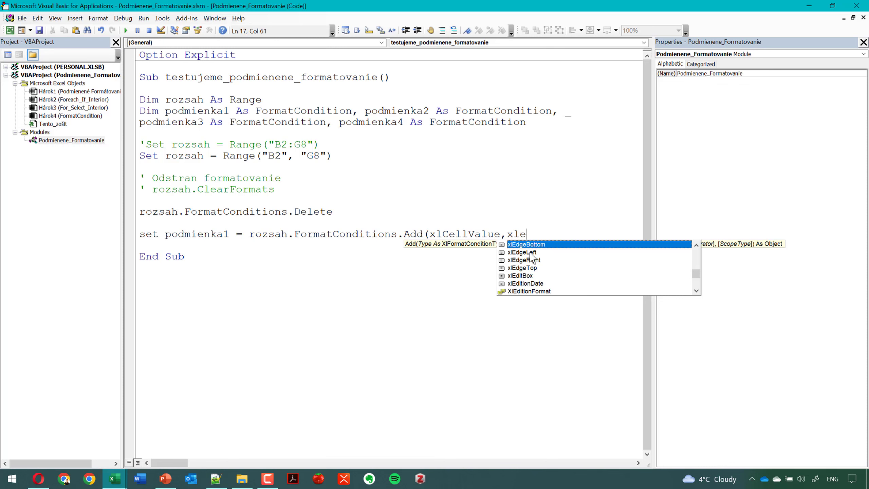
text(q)
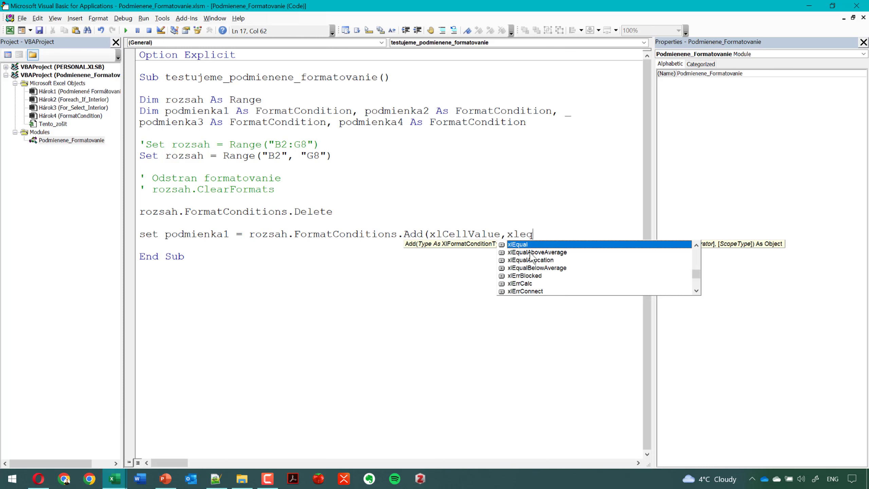
key(BackSpace)
key(BackSpace)
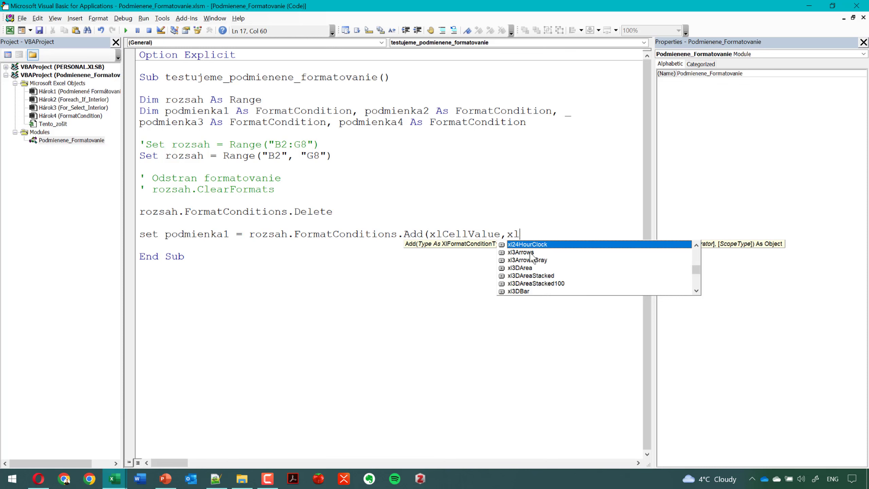
text(not)
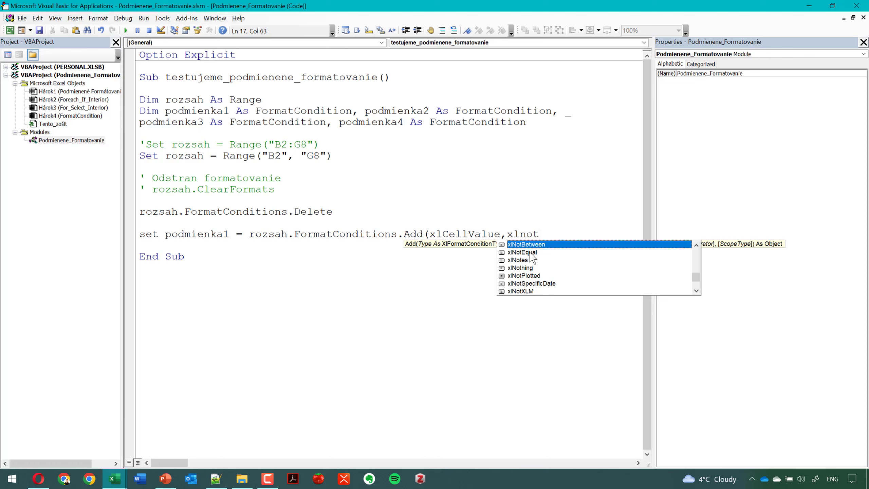
key(BackSpace)
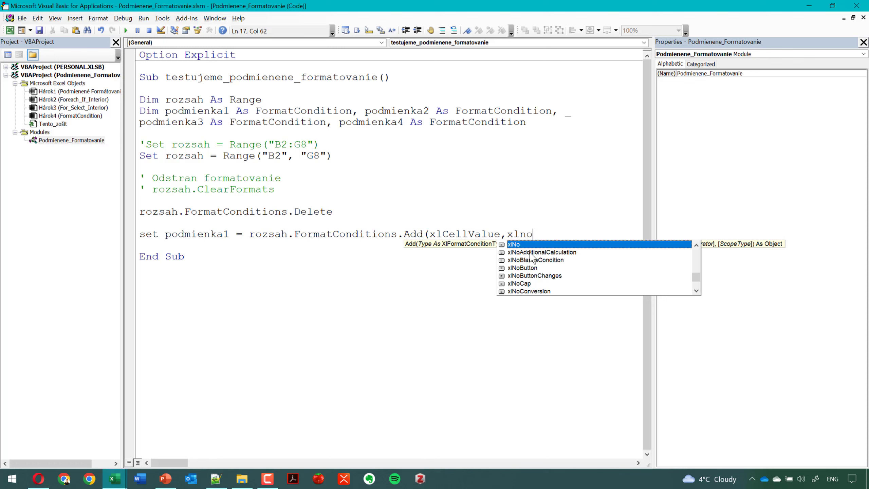
key(BackSpace)
key(BackSpace)
text(le)
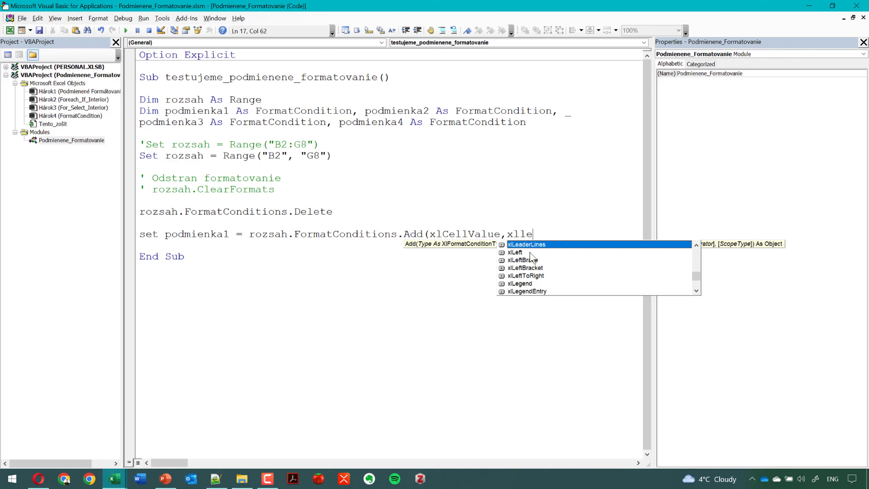
text(s)
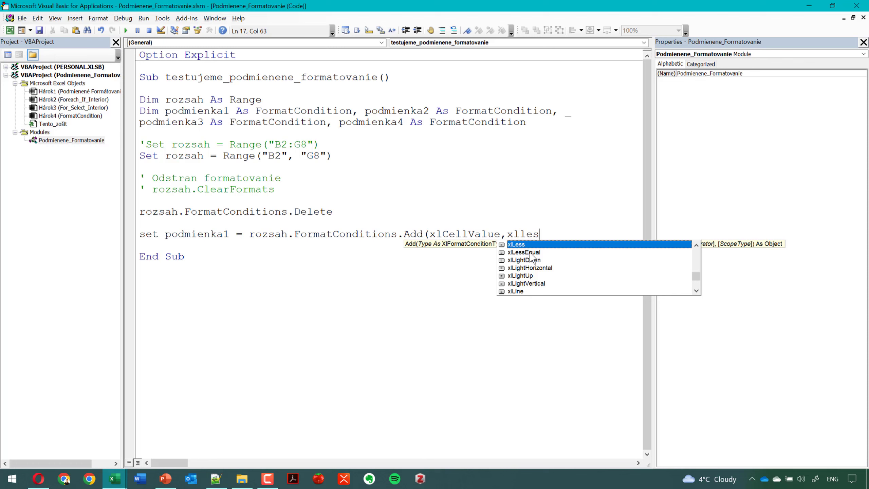
key(BackSpace)
key(BackSpace)
key(BackSpace)
text(b)
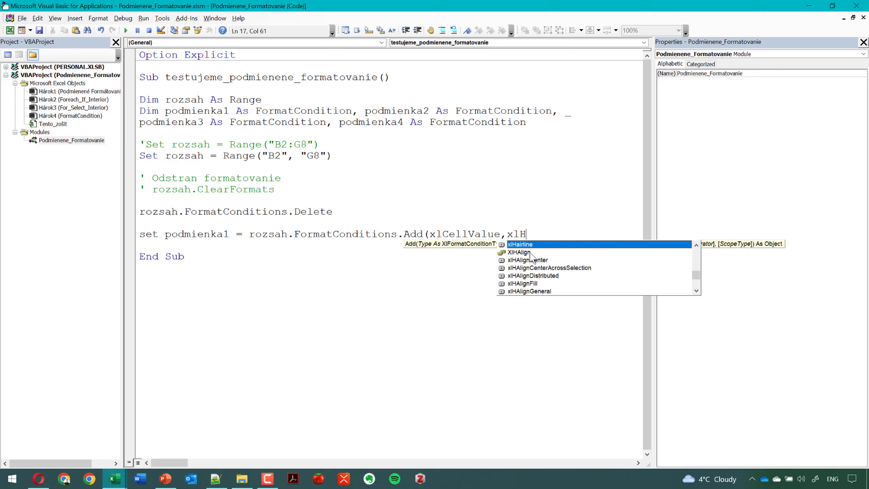
key(BackSpace)
text(Gret)
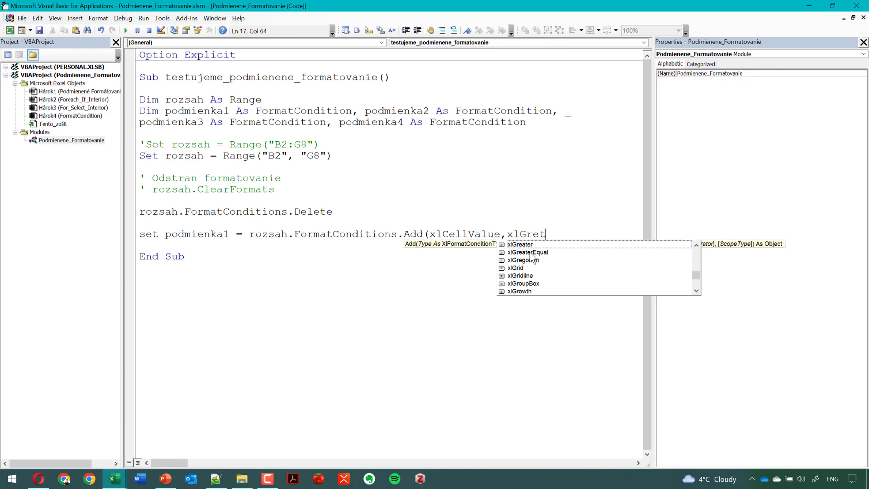
key(BackSpace)
text(a)
key(Tab)
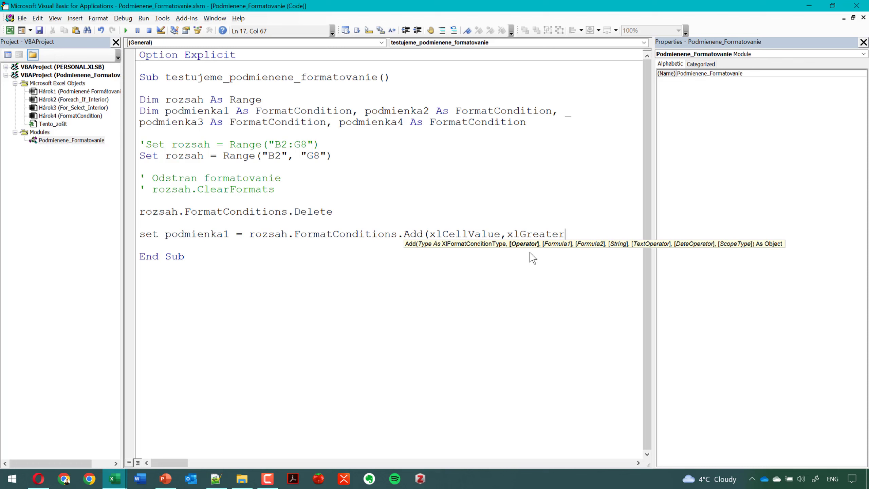
- Add "=90" as the Formula1 argument
text(,)
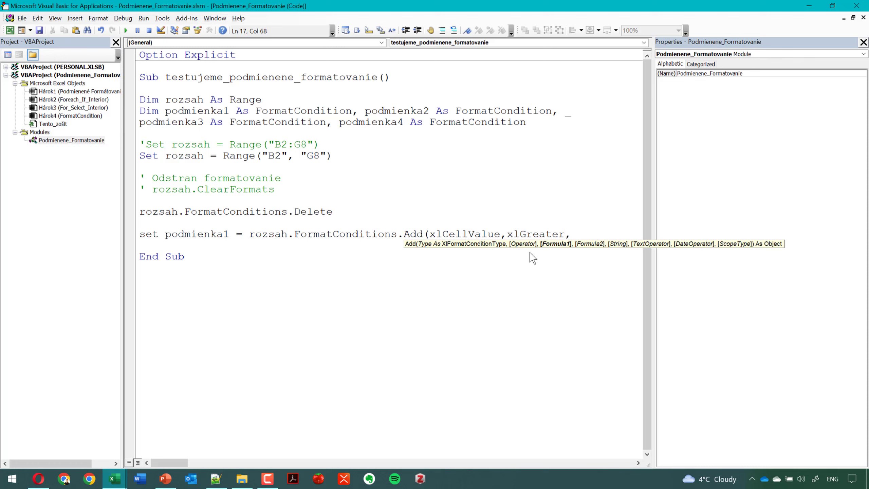
text("")
key(Left)
text(=)
text(90)
click(809, 5)
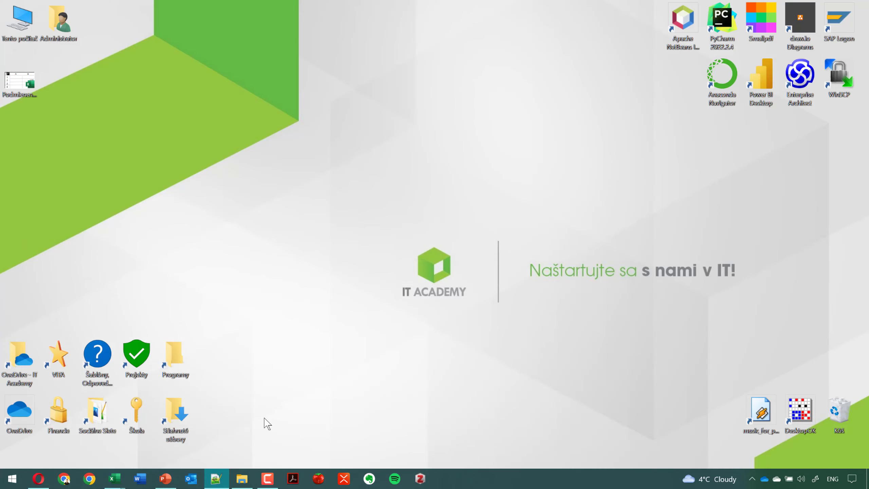
click(60, 430)
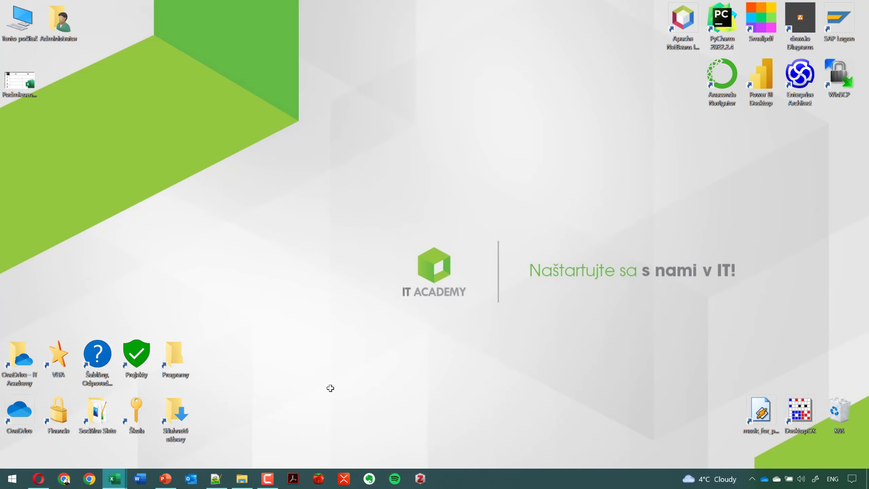
click(557, 325)
text(10)
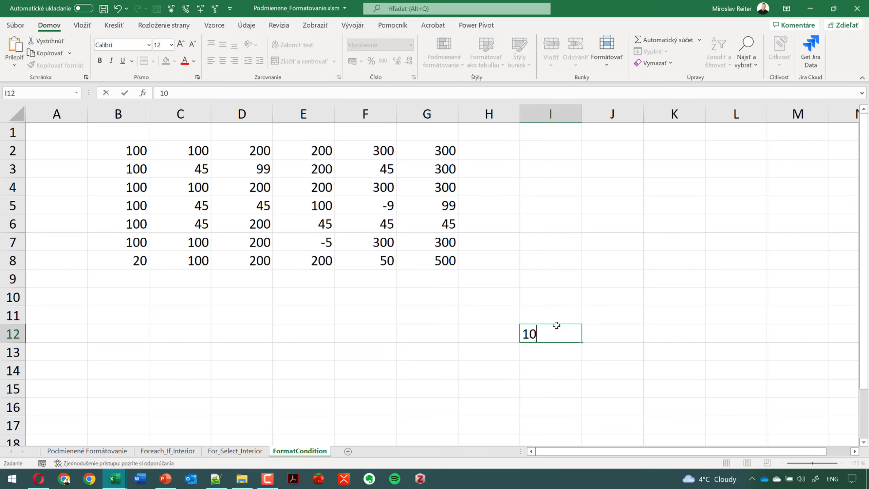
text(0)
key(Return)
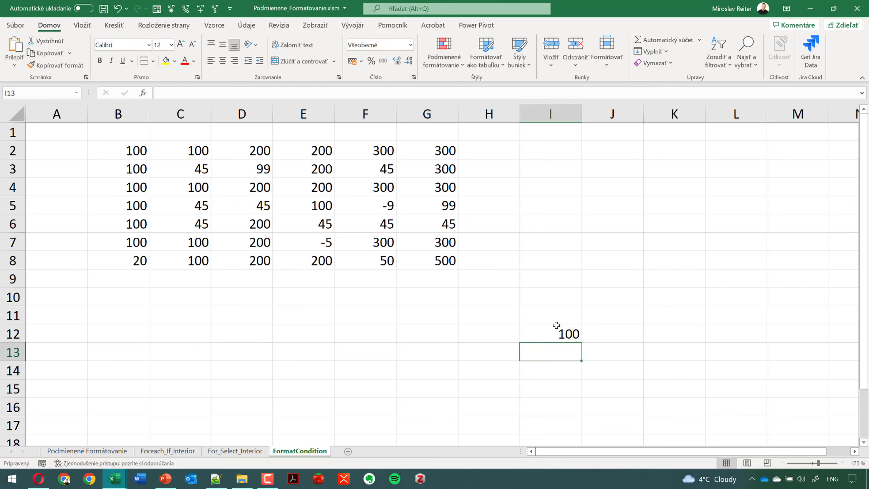
text(=)
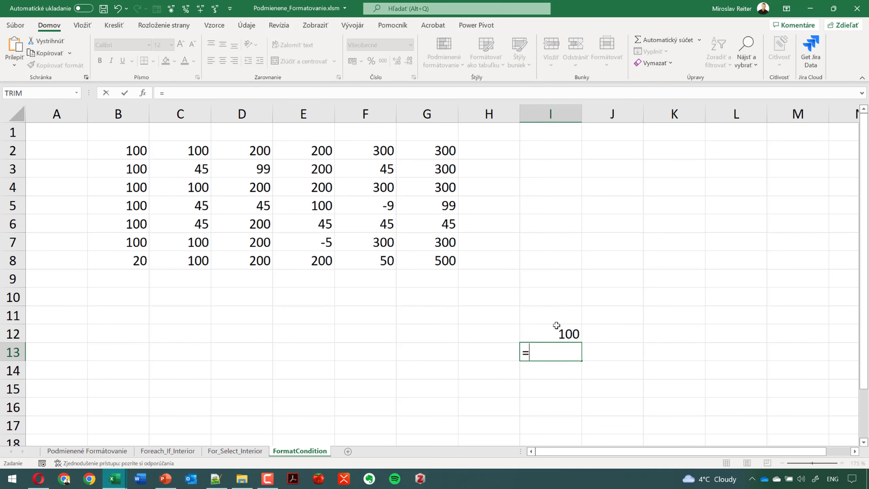
text(100)
key(Return)
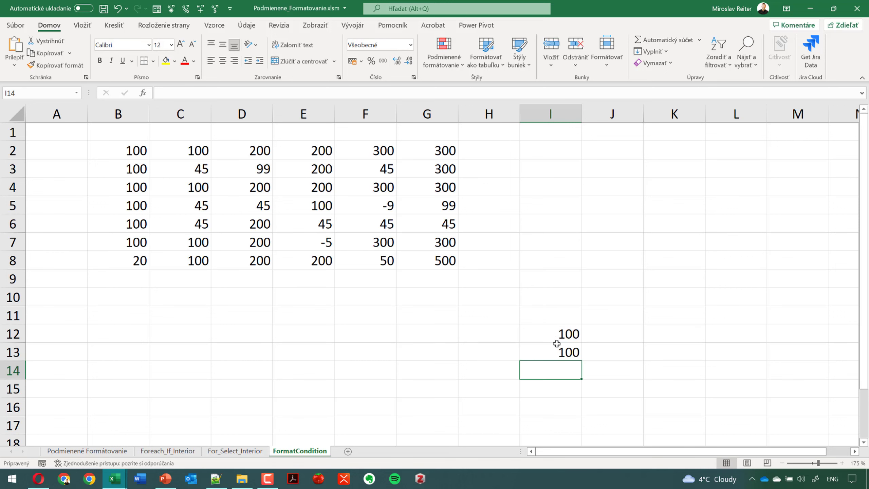
click(565, 352)
click(565, 339)
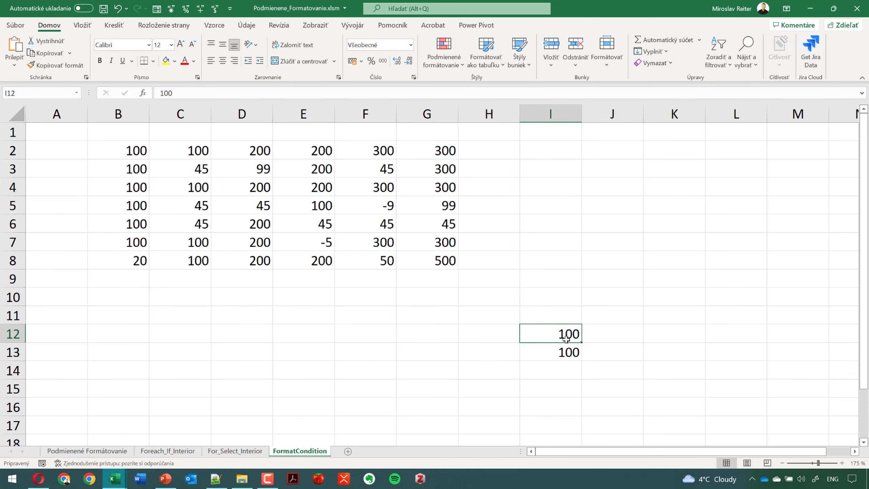
click(561, 348)
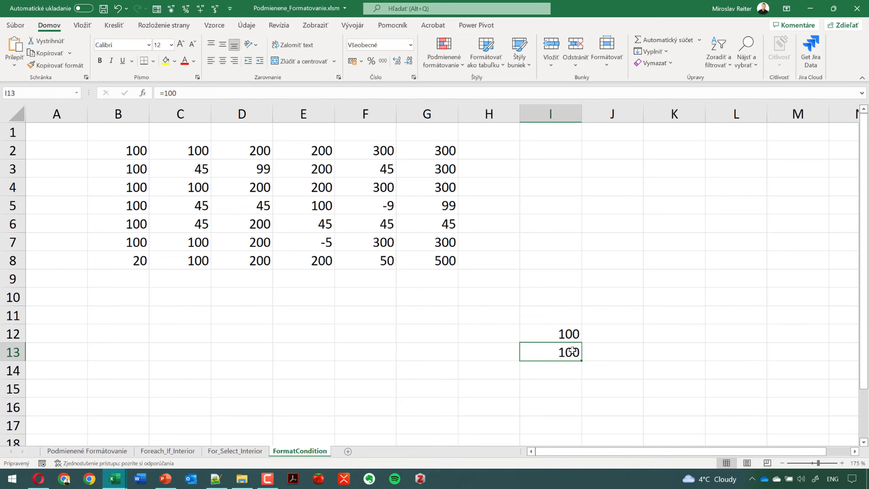
click(573, 337)
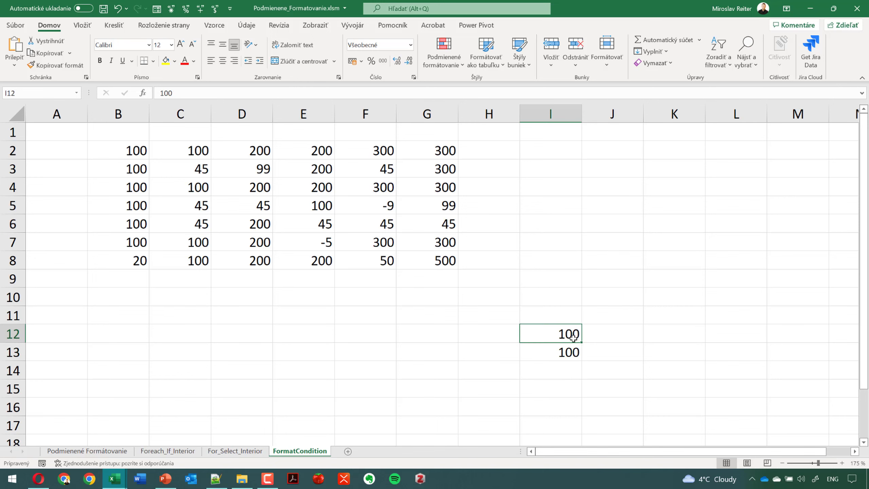
click(550, 354)
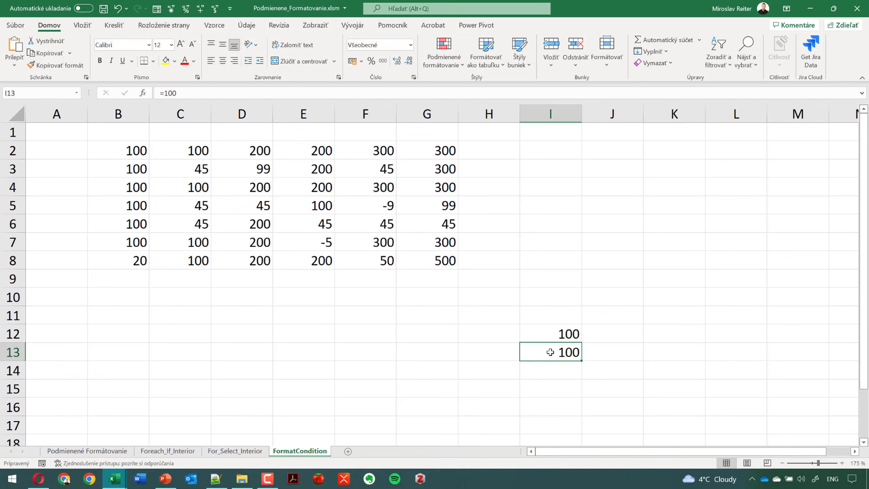
drag(553, 335, 557, 350)
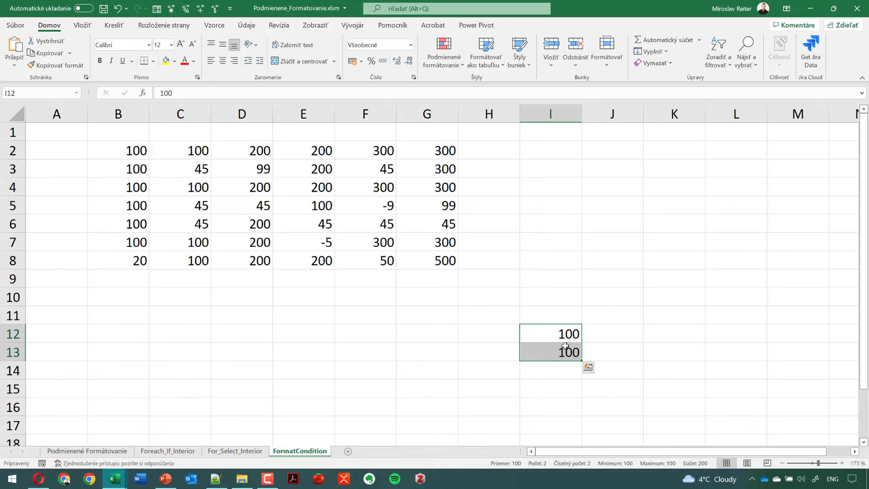
key(Delete)
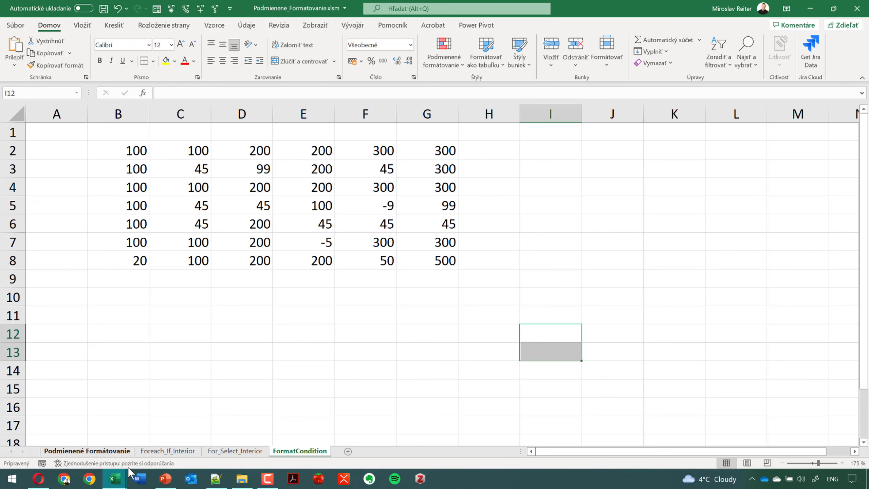
mouse_move(114, 479)
click(179, 431)
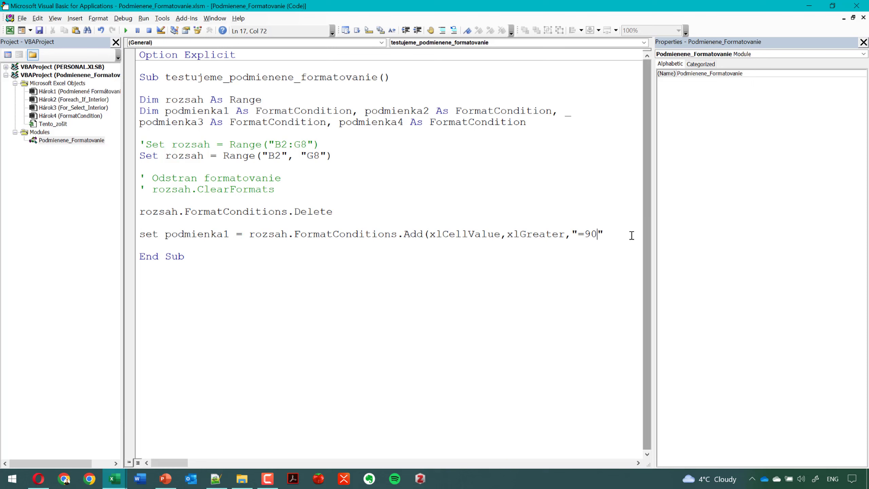
- Close the Add call with ')' and add a With podmienka … End With block
click(613, 239)
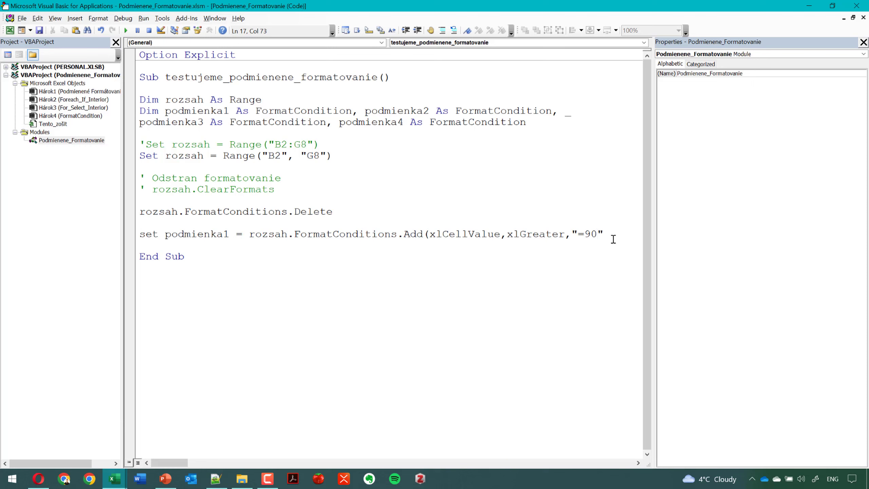
text())
key(Return)
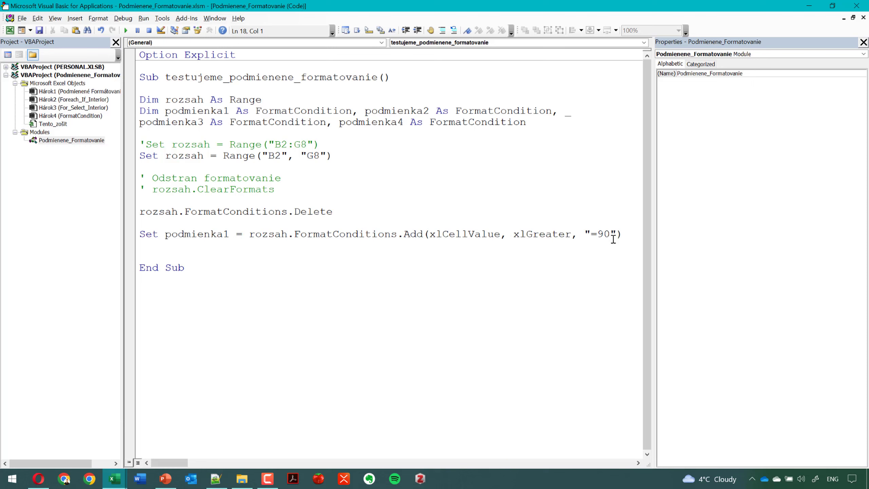
key(Return)
text(with )
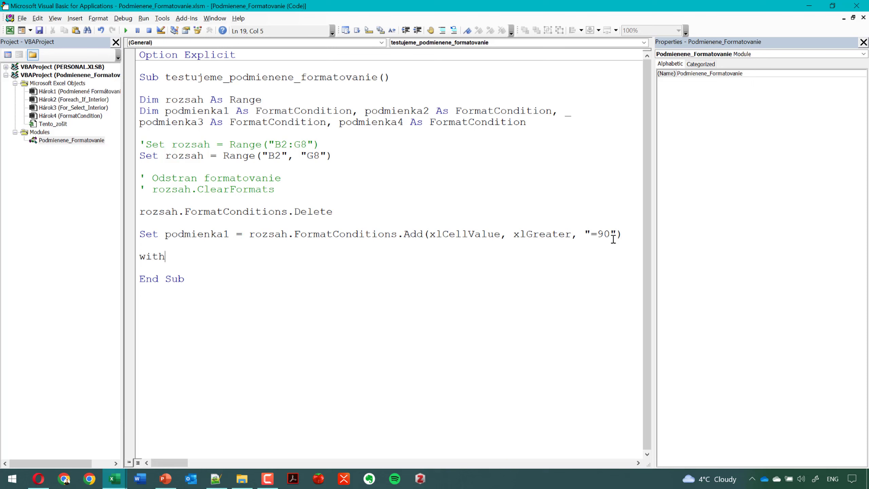
text(pod)
text(mienka)
key(Return)
key(Return)
text(en)
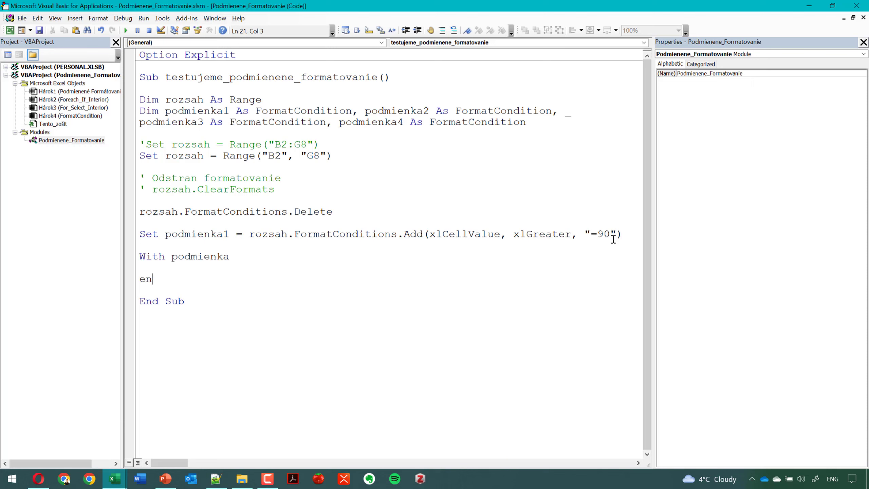
text(d with)
key(Up)
- Inside the block, set font colour vbBlue, bold True and family "Arial"
text(font)
text(.color )
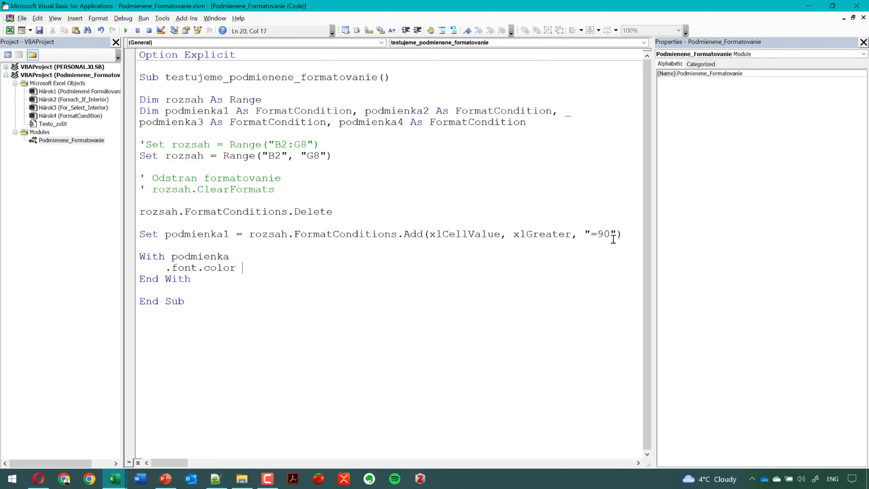
text(=vb)
text(Blue)
key(Return)
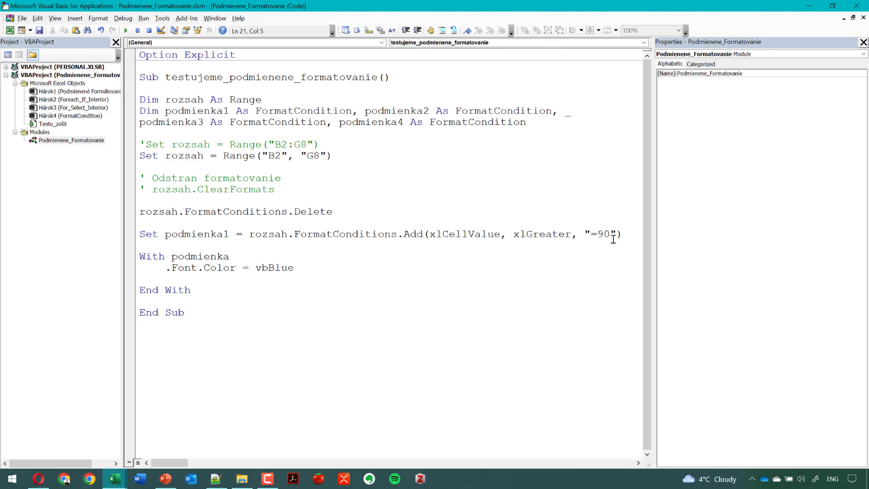
text(.font.)
text(bold)
text(=Tru)
text(e)
key(Return)
text(ont)
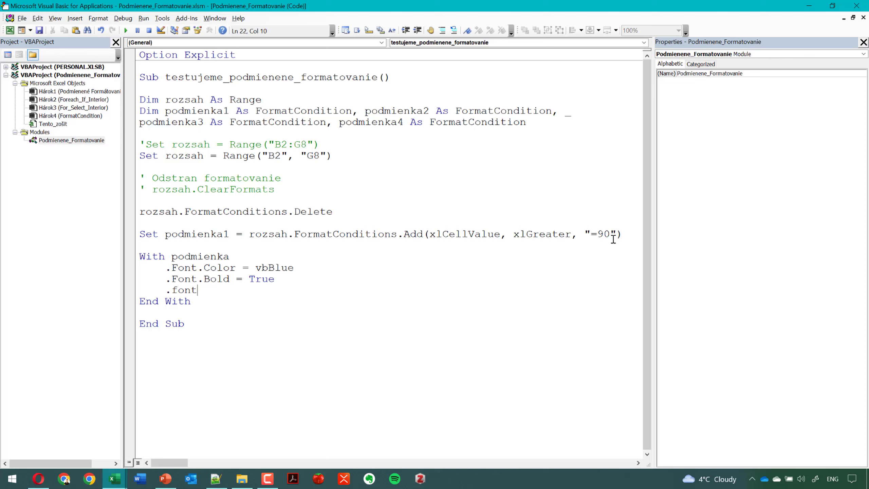
text(.famu)
key(BackSpace)
text(ily )
text(= )
text(")
text(Ari)
text(al)
- Correct the With statement to reference podmienka1
click(272, 337)
click(224, 256)
click(229, 256)
text(1)
click(224, 278)
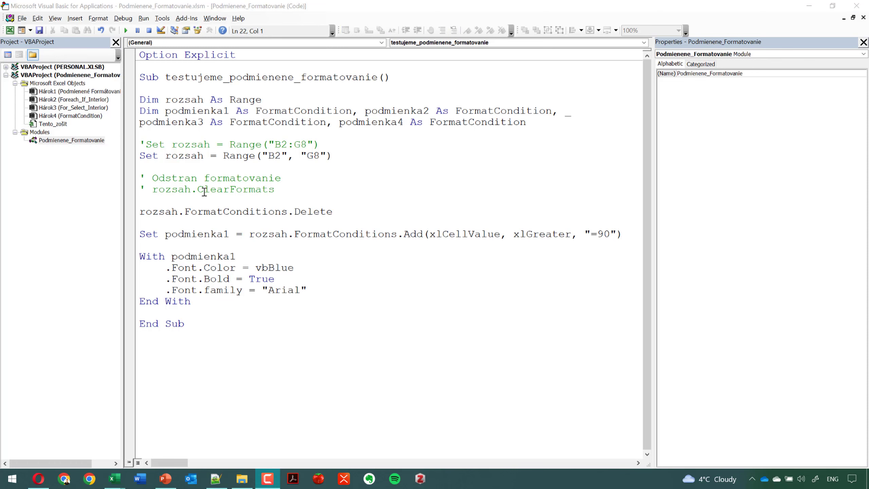
- Replace 'family' with 'Name' in the Arial font line
click(217, 299)
double_click(219, 291)
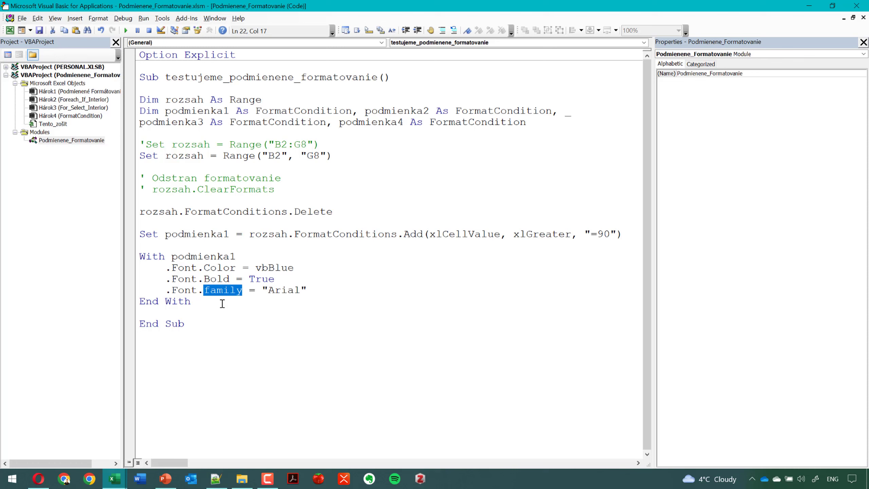
text(Name)
click(212, 317)
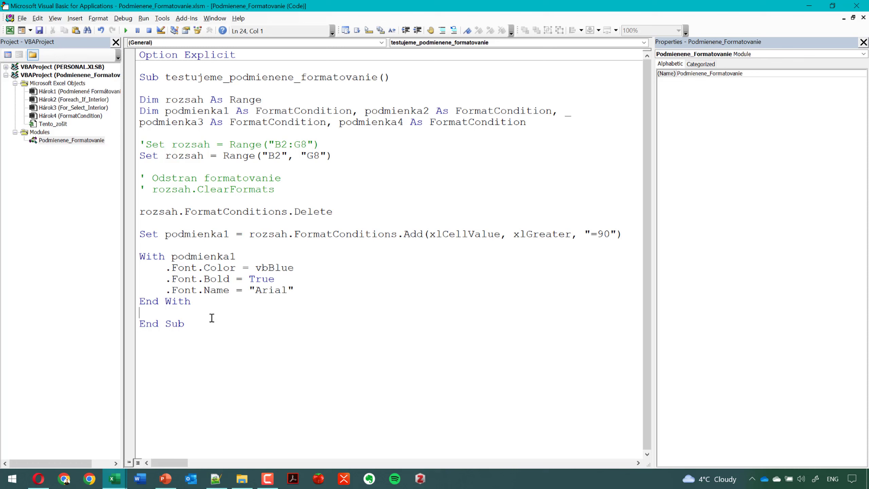
click(211, 291)
- Run the macro and debug the run-time error 1004 at the font Name line
click(274, 308)
click(336, 163)
click(178, 235)
click(126, 31)
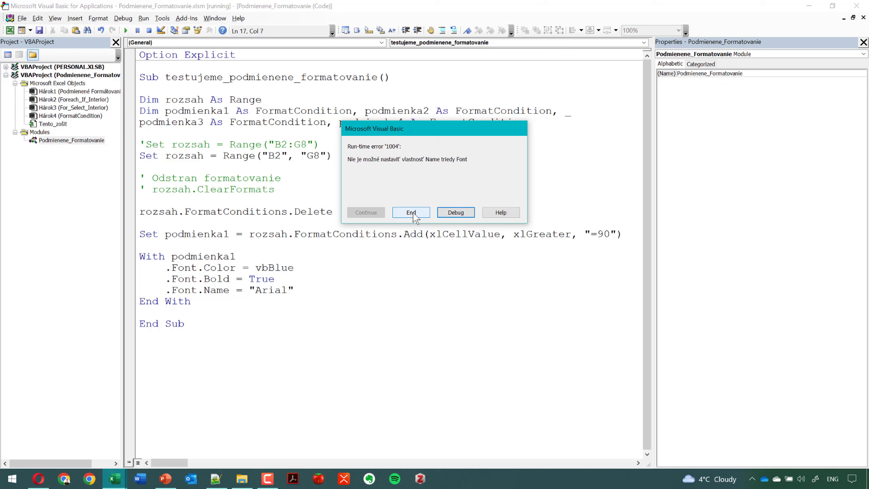
click(444, 215)
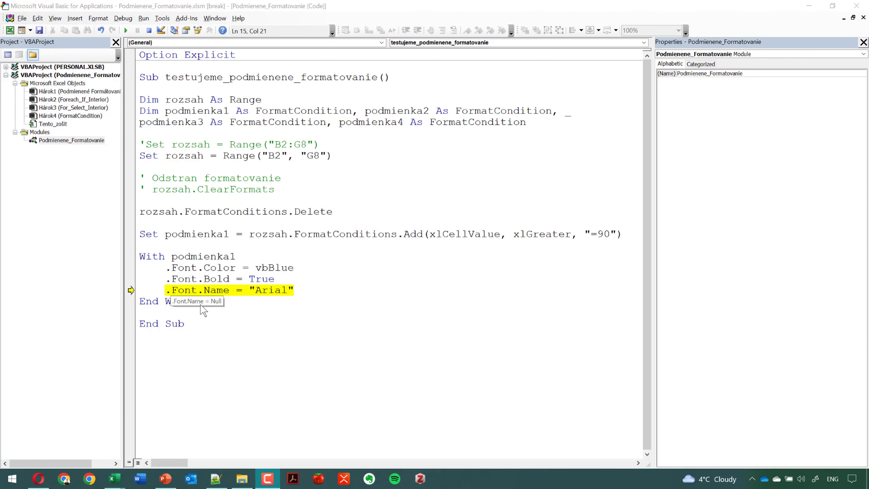
- Comment out the .Font.Name = "Arial" line and reset the halted macro
click(167, 290)
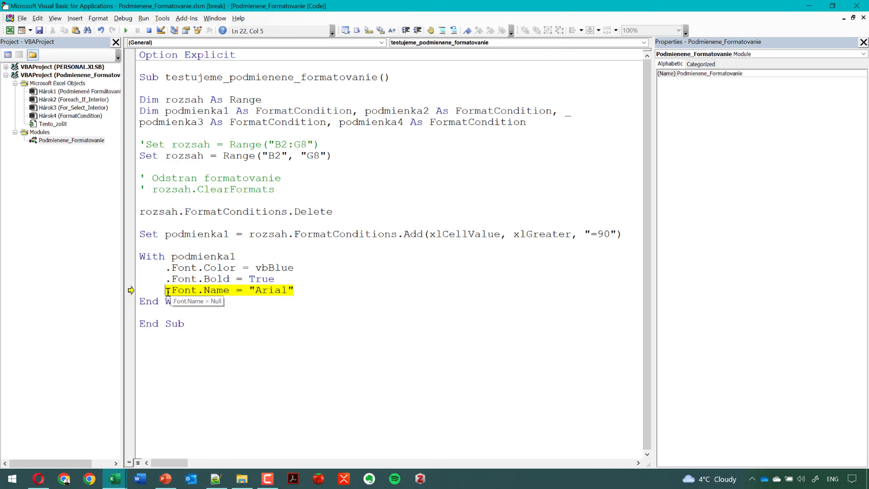
text(')
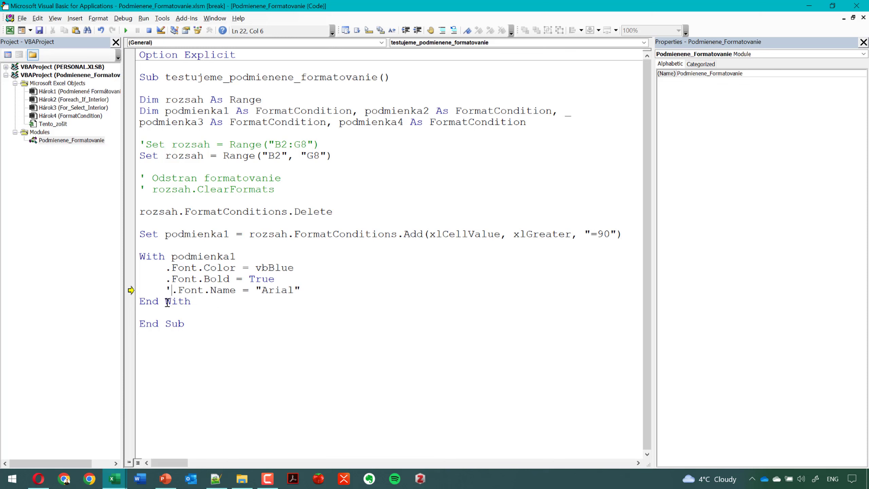
click(172, 279)
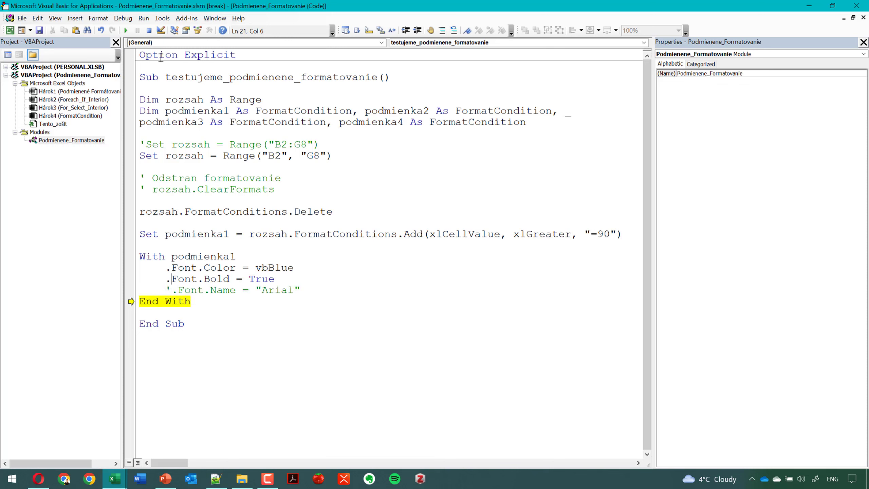
click(148, 30)
click(191, 267)
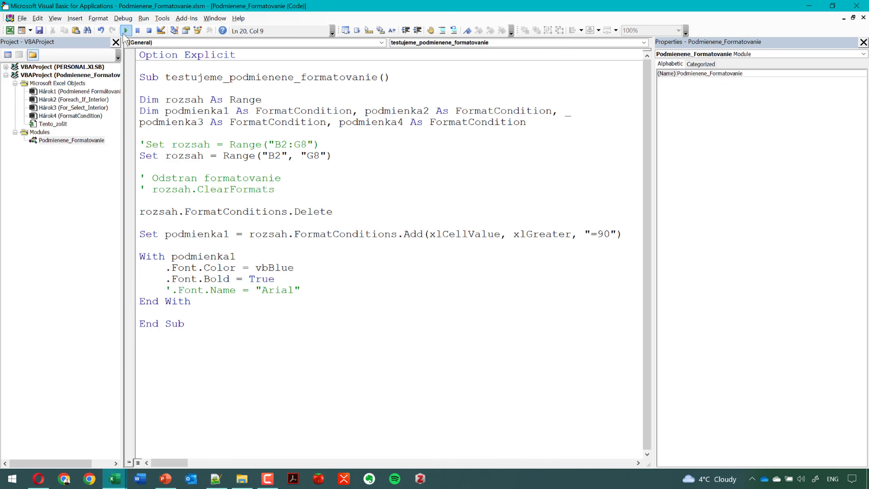
click(126, 30)
click(804, 5)
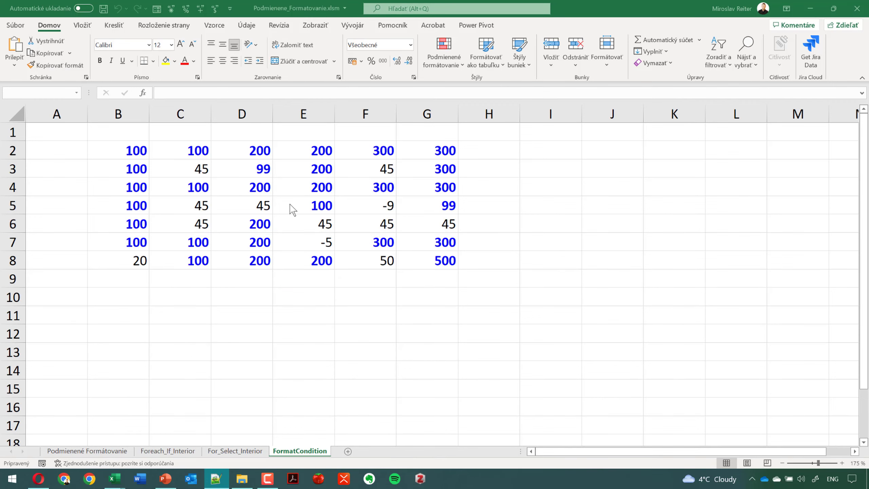
click(250, 185)
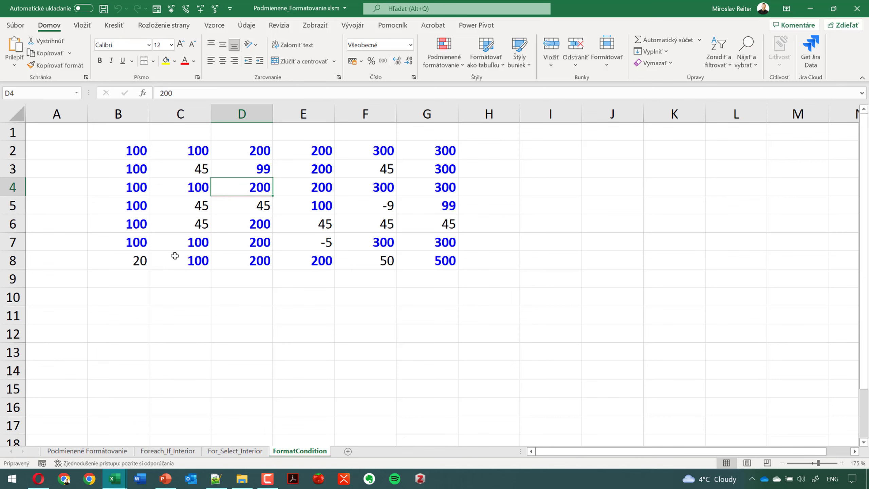
click(114, 478)
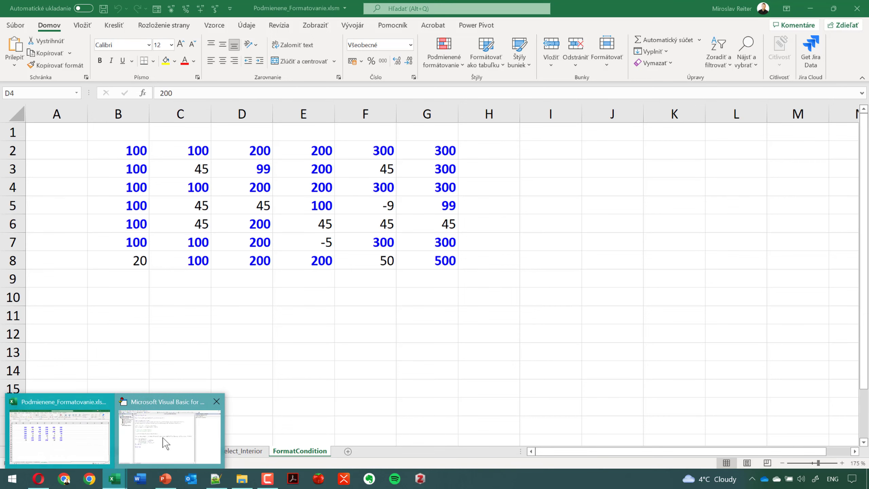
click(166, 441)
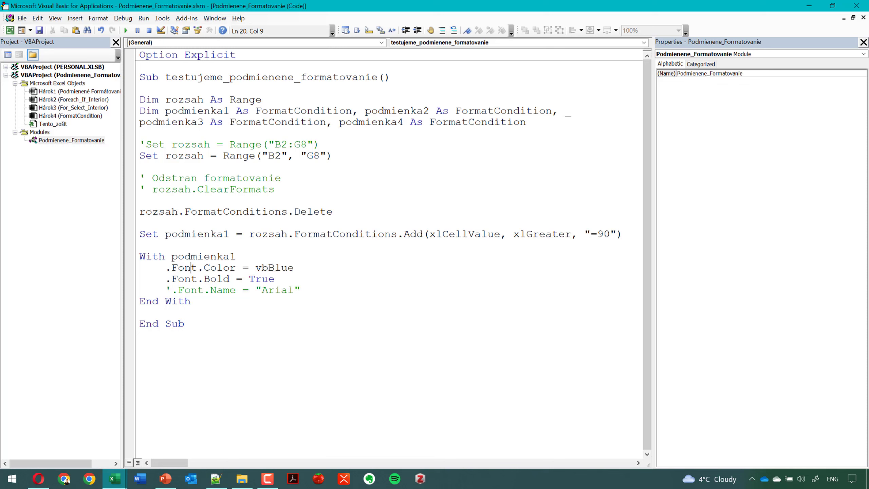
- Duplicate the first condition's Set line and With block, renaming the copy podmienka2
click(294, 257)
click(863, 42)
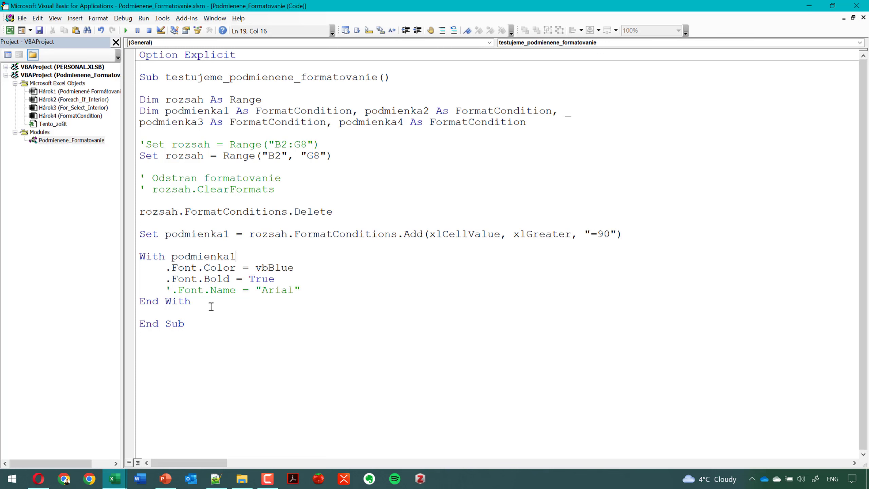
drag(211, 303, 141, 236)
key(ctrl+c)
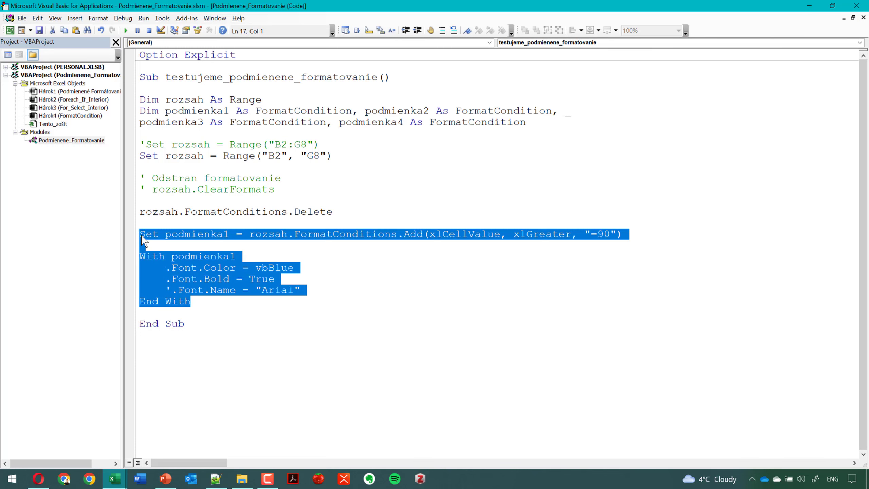
click(212, 300)
key(Return)
key(Return)
key(Return)
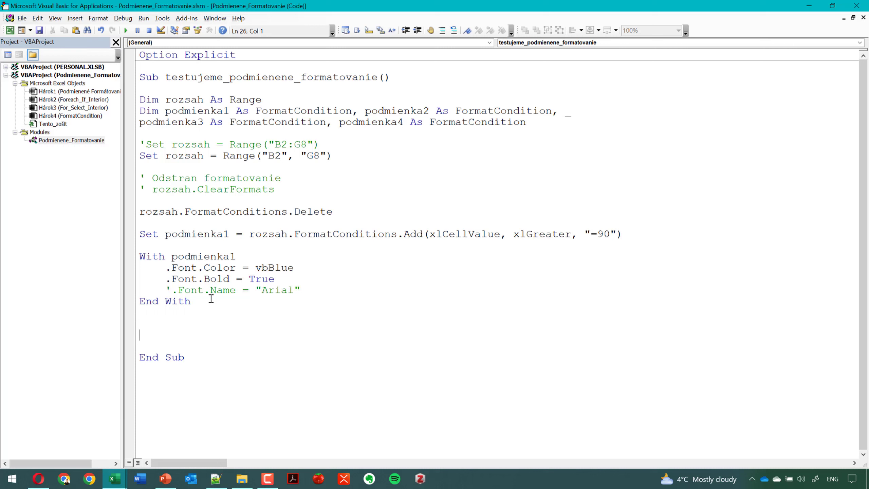
key(ctrl+v)
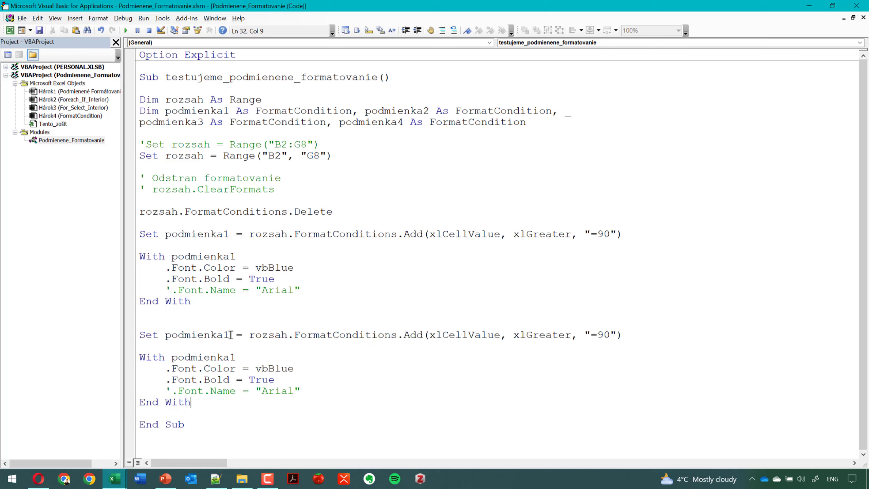
drag(230, 335, 225, 334)
text(2)
- Change the copied condition's operator to xlLess and its threshold to 45
drag(571, 335, 533, 336)
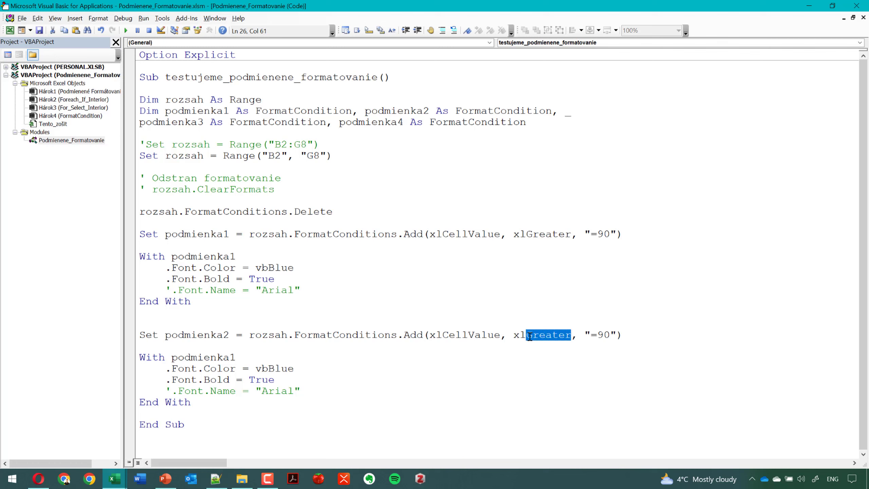
key(BackSpace)
key(BackSpace)
text(le)
key(ctrl+space)
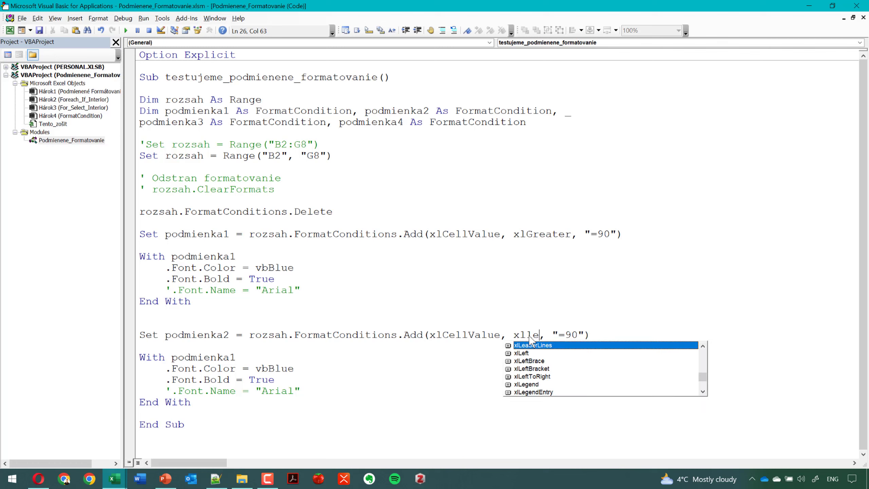
text(e)
key(BackSpace)
text(s)
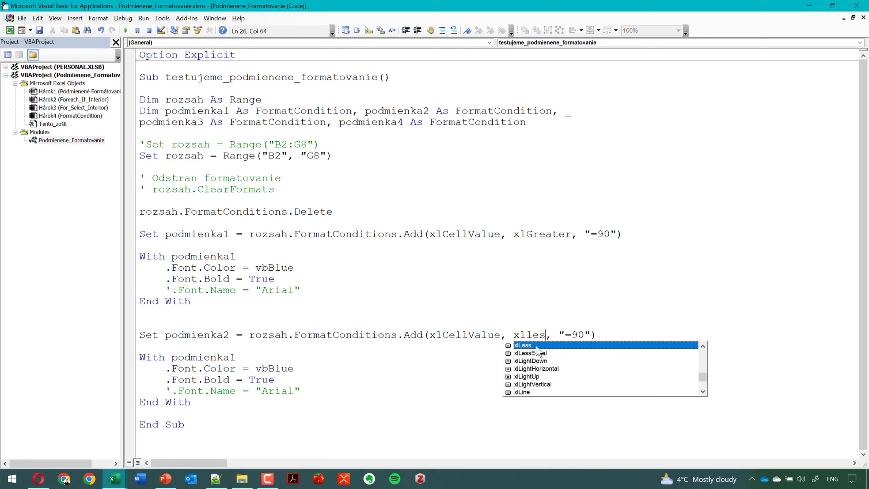
key(Tab)
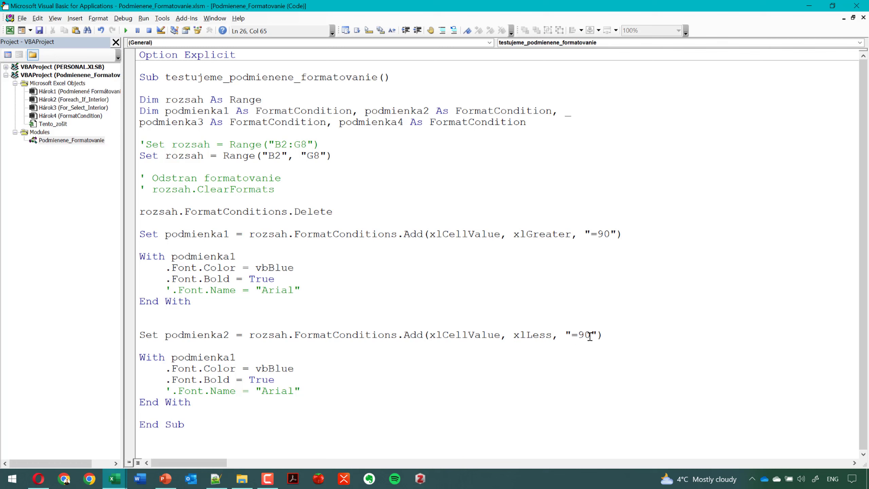
drag(591, 334, 578, 335)
text(45)
- Change the second block's font colour from vbBlue to vbRed
drag(306, 368, 268, 368)
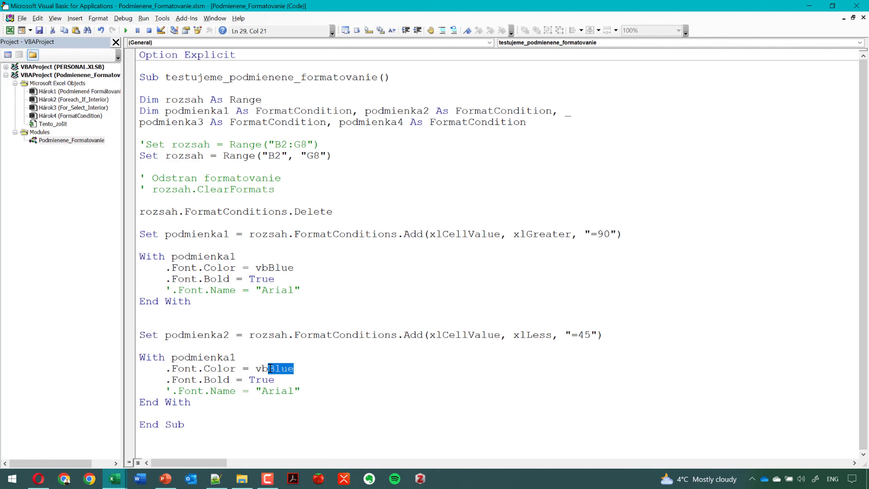
text(red)
click(283, 342)
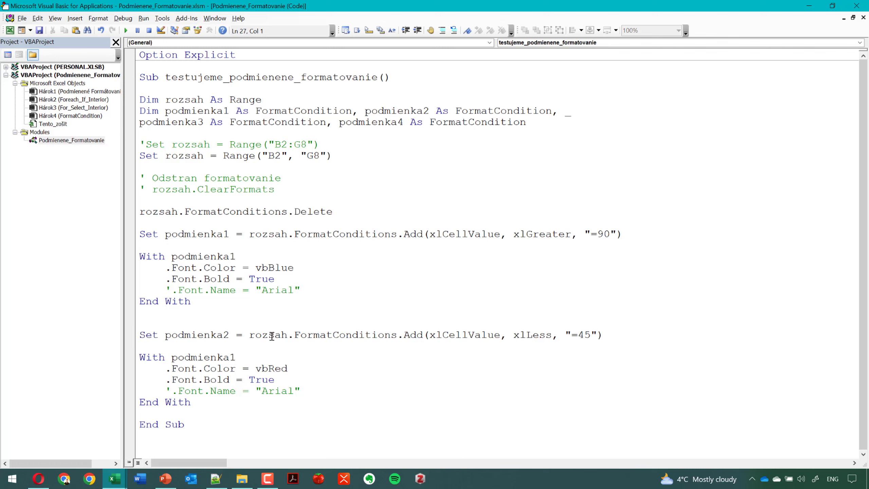
- Duplicate the Bold line in the second block as .Font.Italic = True
drag(275, 379, 165, 379)
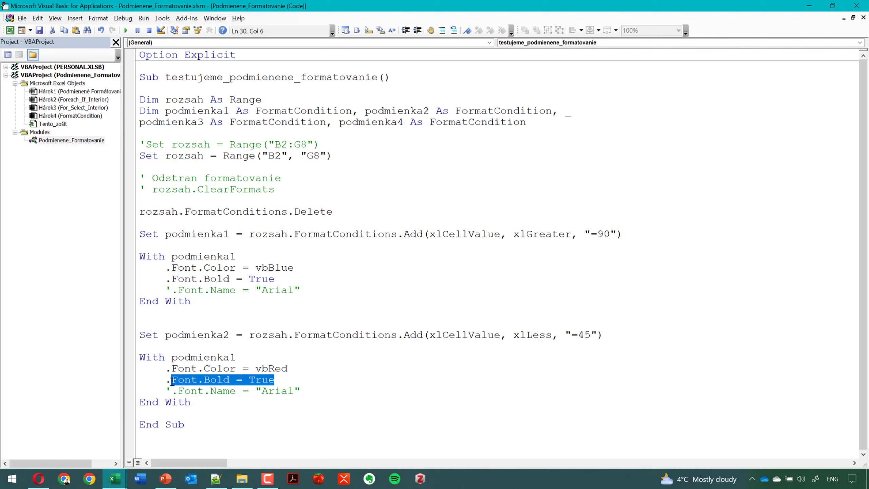
key(ctrl+c)
click(302, 375)
key(Return)
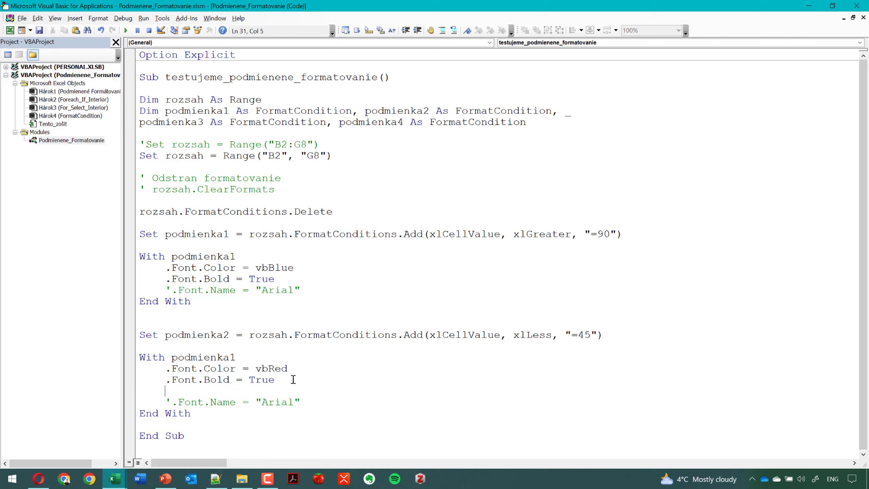
key(ctrl+v)
drag(228, 391, 211, 392)
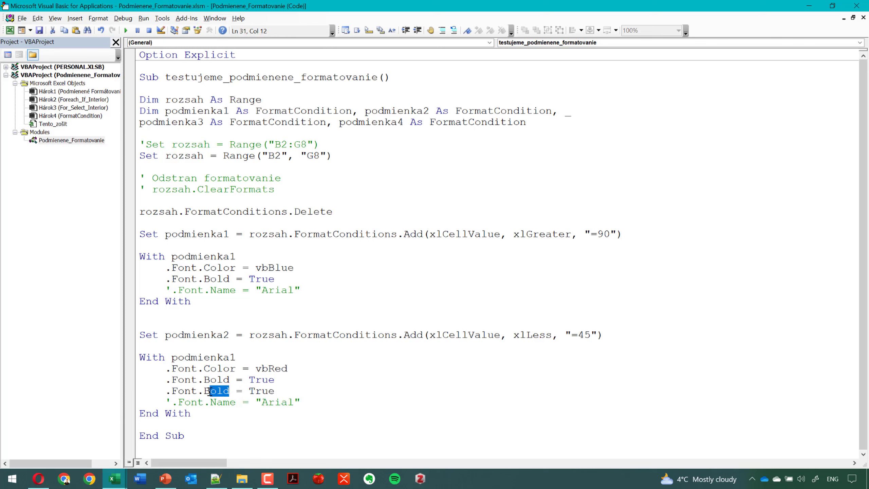
key(shift+Left)
text(Ital)
text(ics)
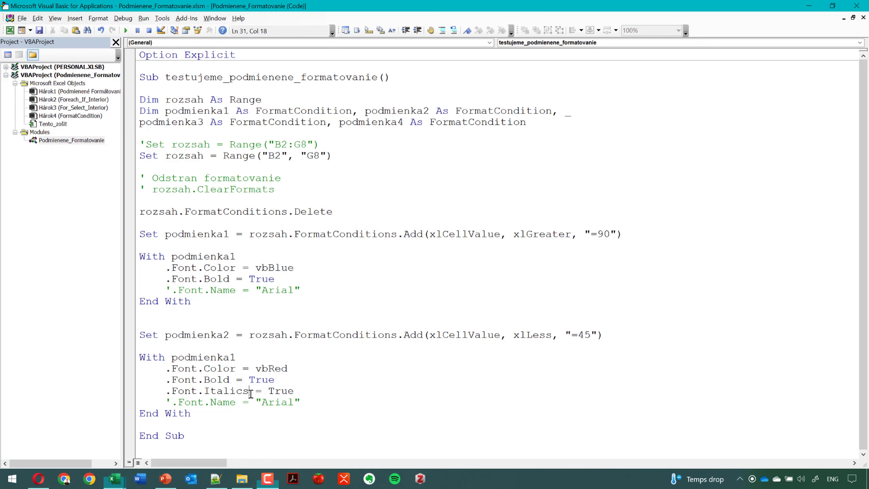
key(BackSpace)
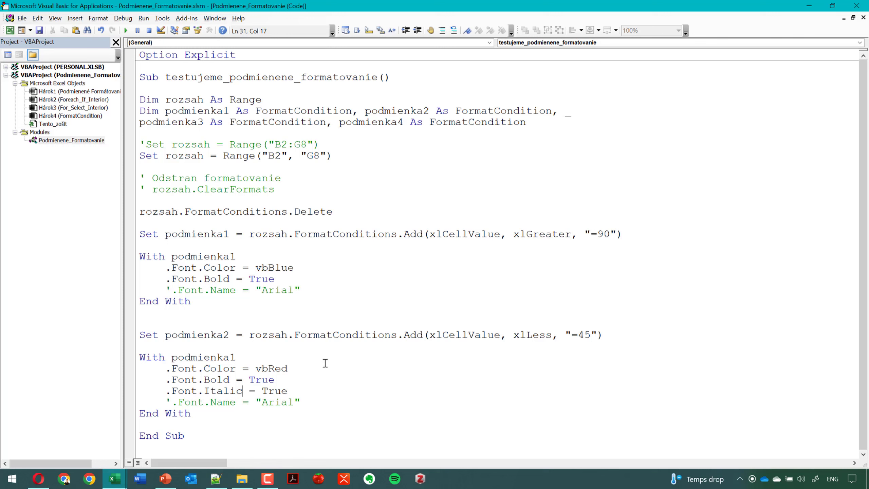
- Check the formatting of cell E4 in the workbook, then minimize Excel
click(802, 6)
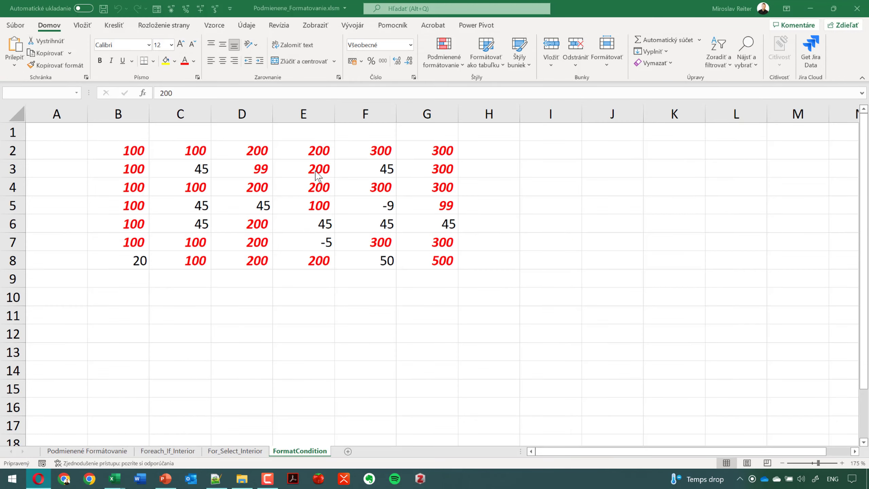
click(314, 191)
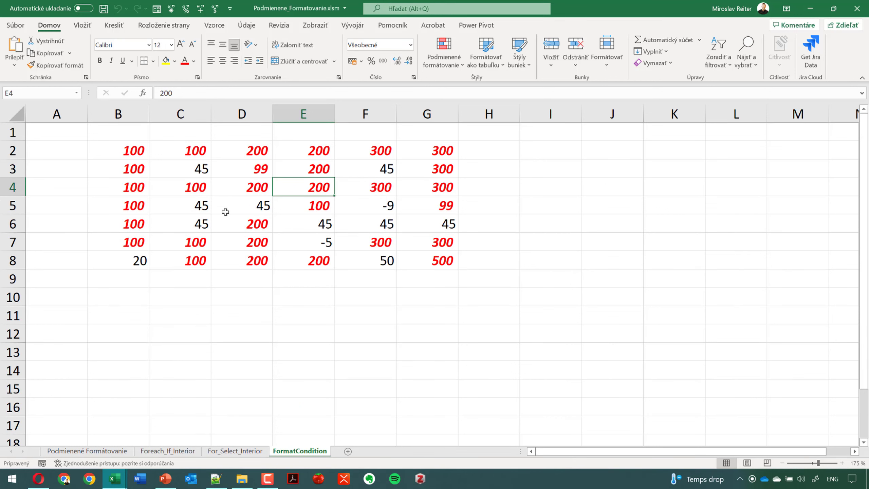
click(810, 9)
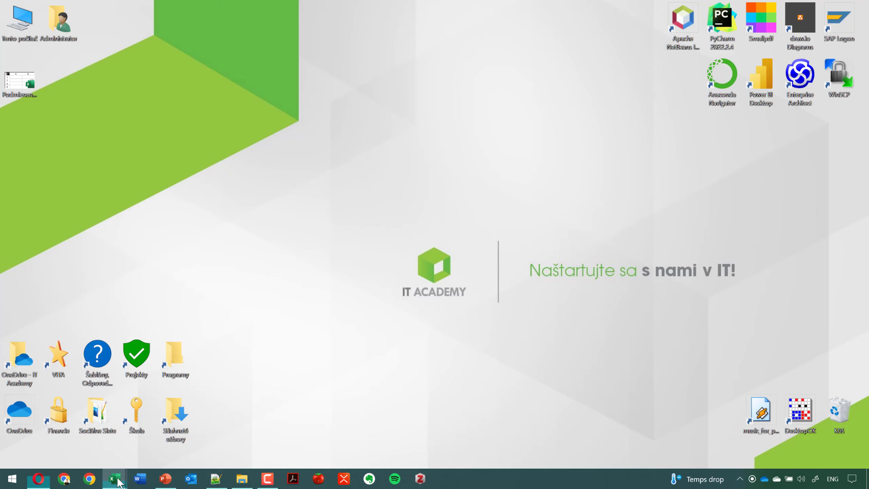
- Change the second block's 'With podmienka1' to 'With podmienka2'
mouse_move(114, 478)
click(155, 451)
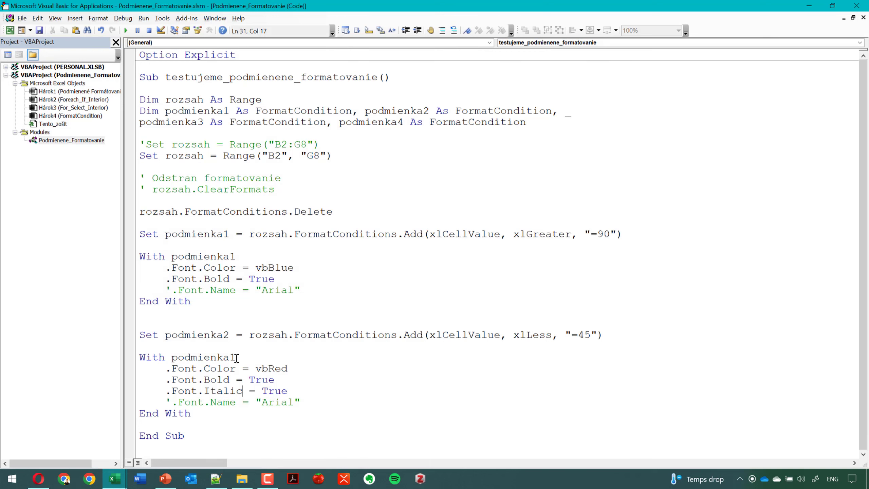
drag(236, 357, 233, 357)
text(2)
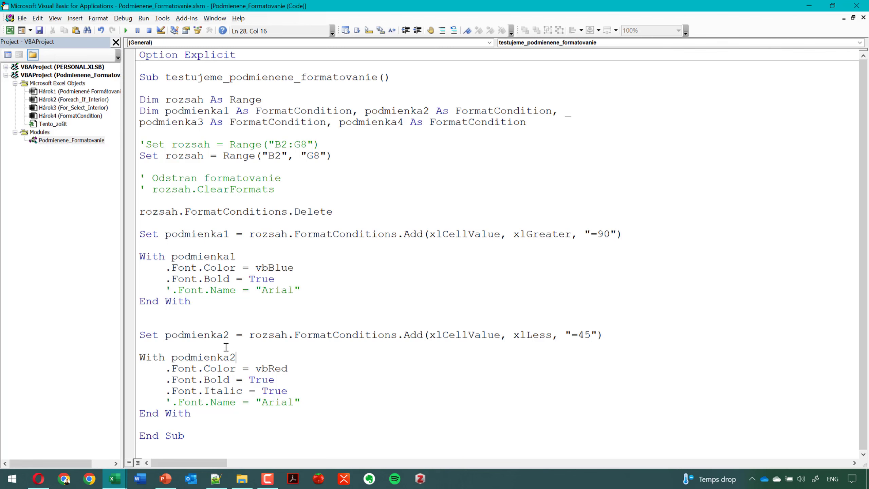
- Return to the Excel workbook and select cell C4
click(118, 479)
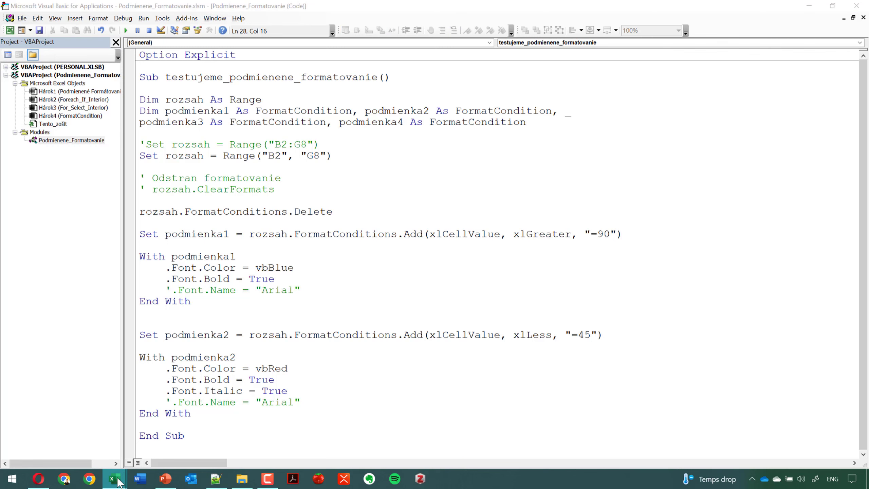
click(77, 430)
click(192, 191)
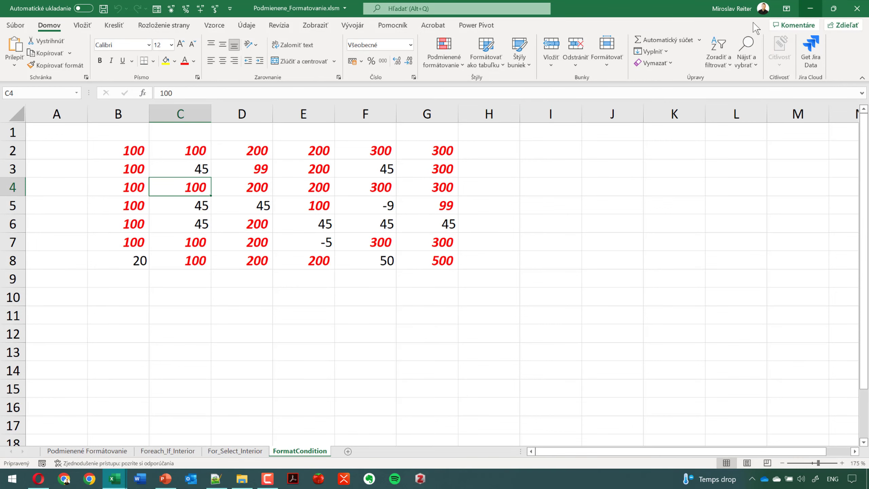
- Minimize the workbook so the VBA editor with both conditional-format rules shows again
click(810, 9)
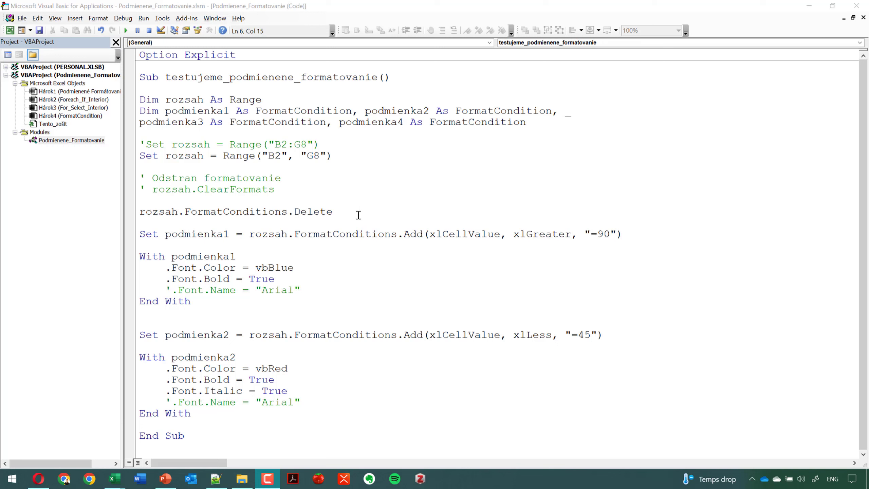
drag(358, 215, 136, 218)
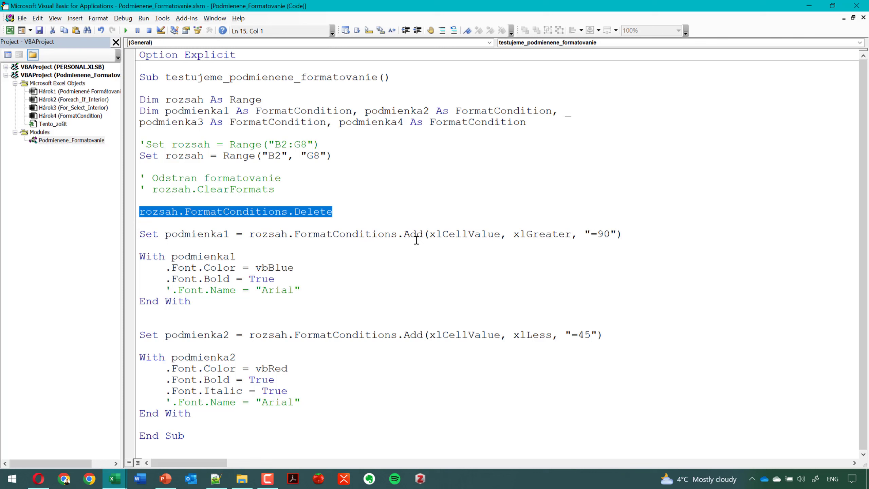
double_click(459, 234)
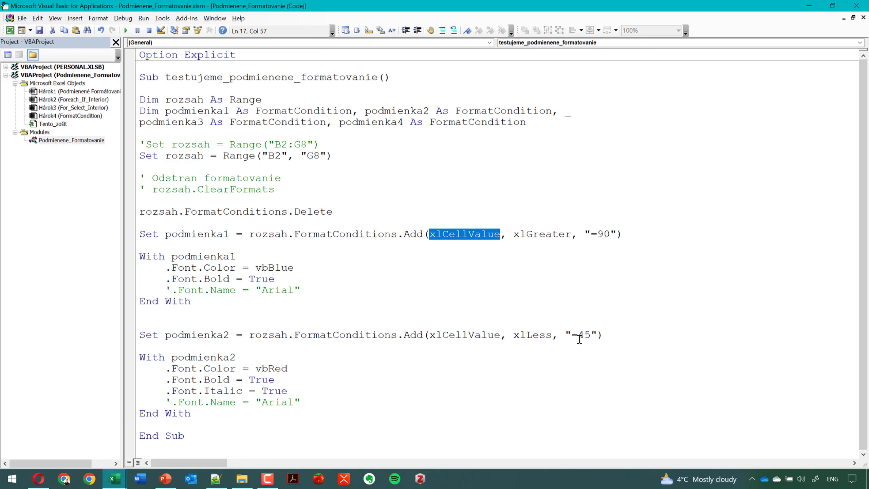
drag(571, 337, 589, 337)
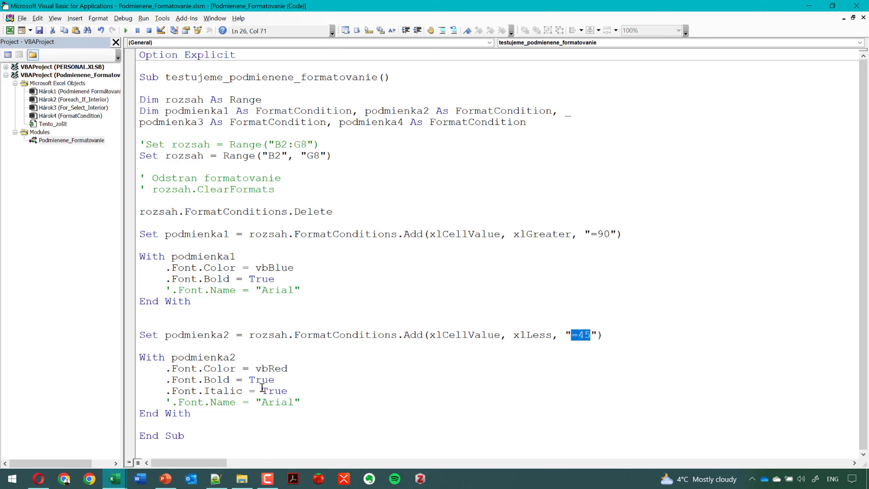
click(249, 212)
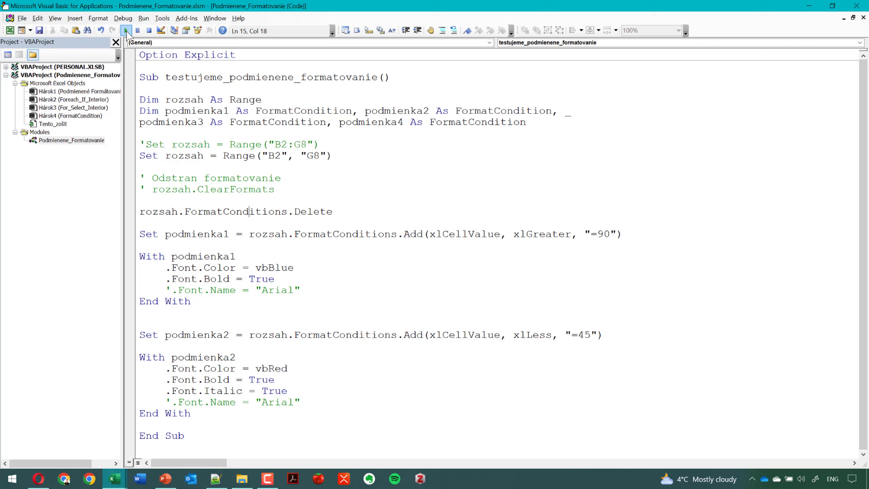
- In the workbook, enter 44 in C5 and 30 in D5, then bring the VBA editor back
click(813, 5)
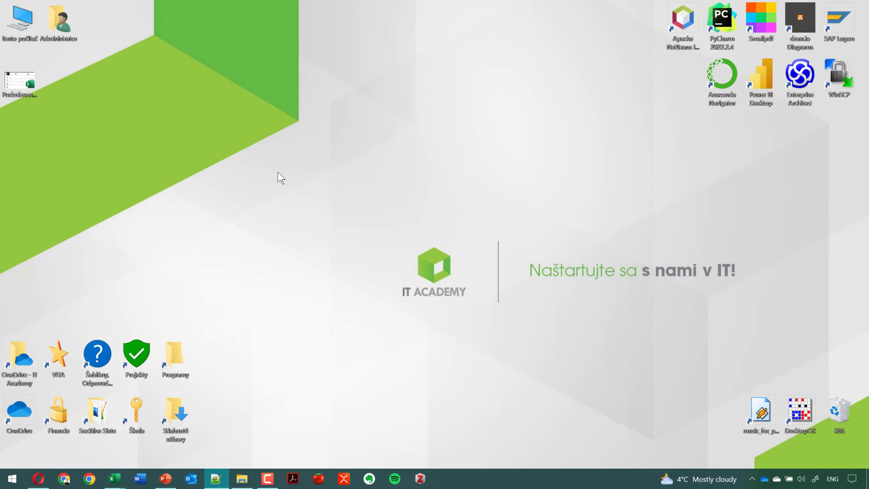
mouse_move(114, 479)
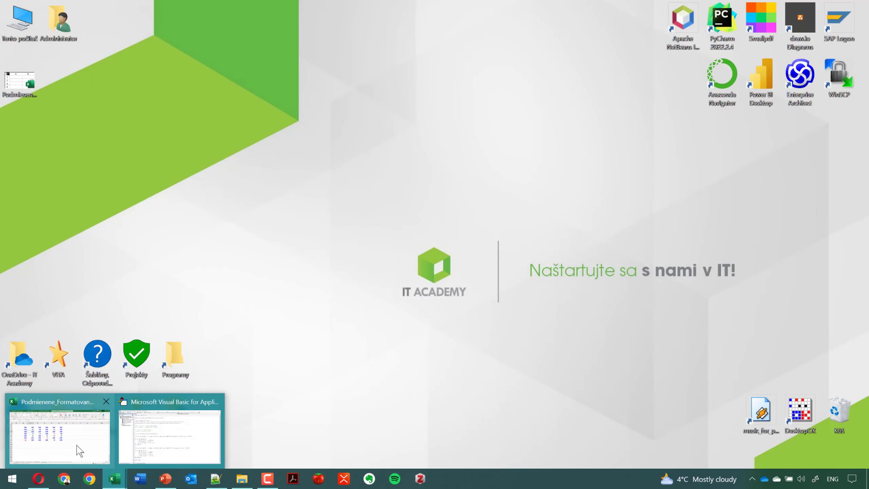
click(78, 449)
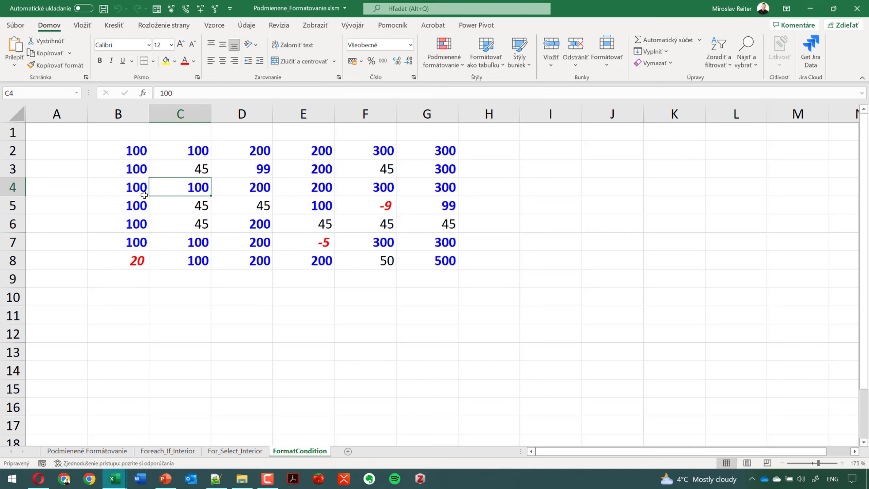
click(207, 209)
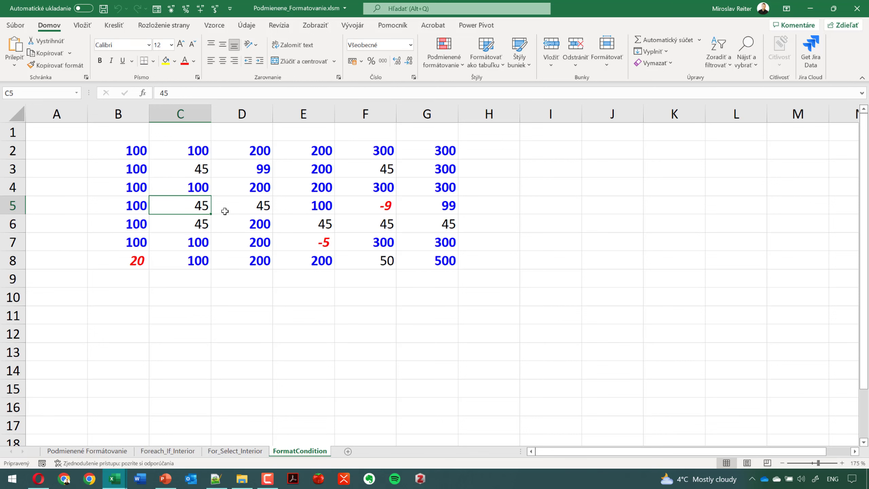
text(44)
click(215, 300)
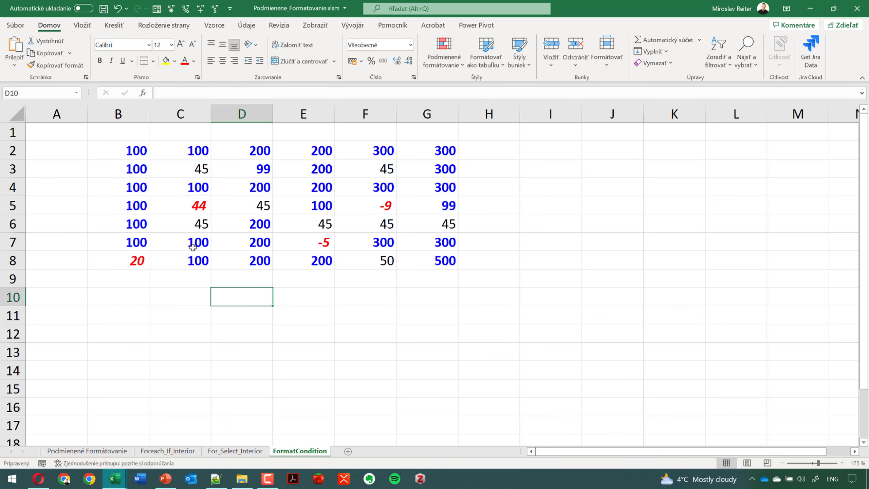
click(250, 207)
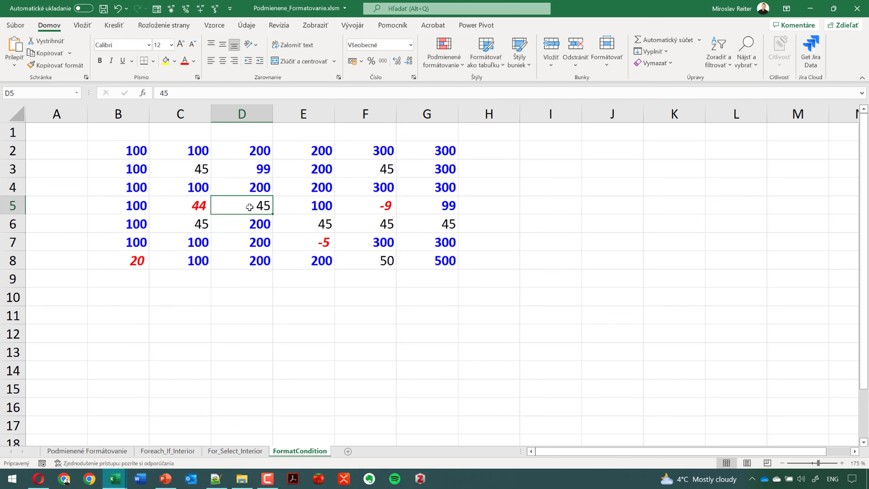
text(30)
key(Return)
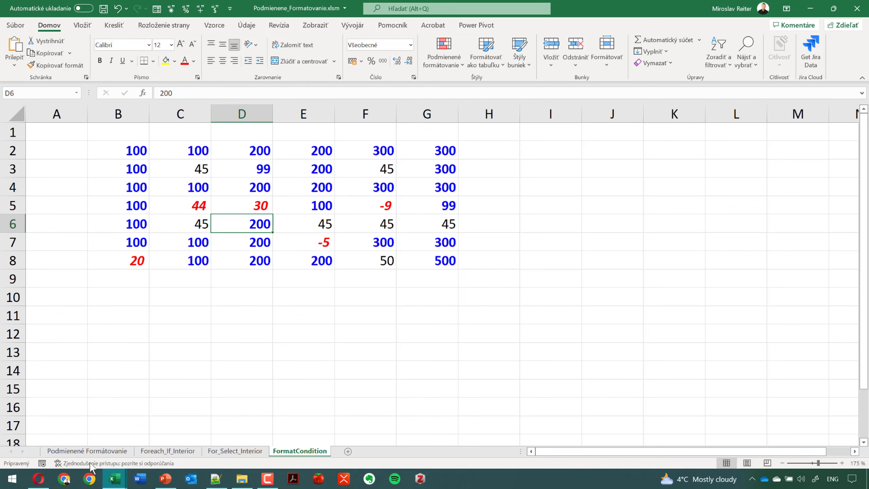
click(114, 479)
click(159, 453)
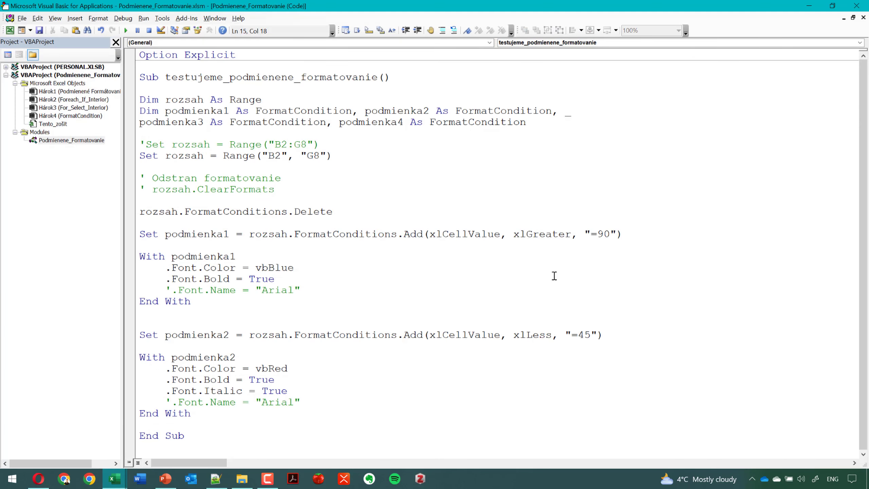
- Replace xlLess with xlLessEqual in the second FormatConditions.Add line using IntelliSense
click(552, 338)
key(ctrl+space)
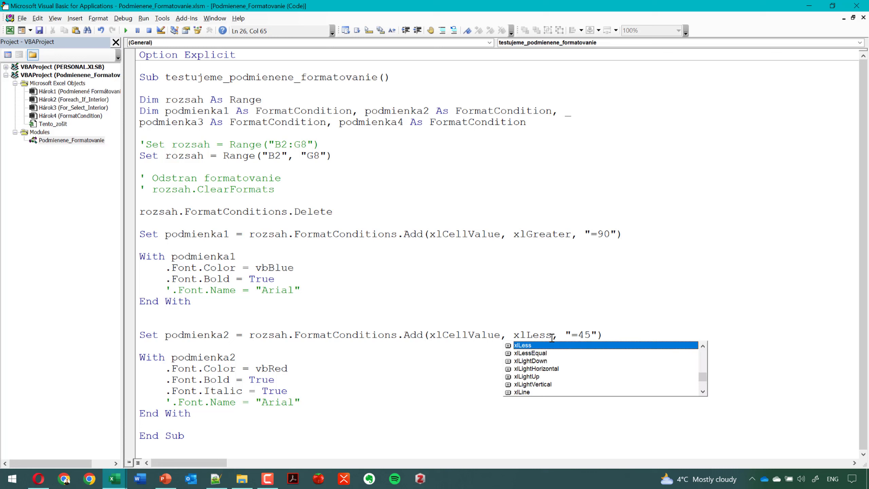
click(551, 354)
double_click(551, 354)
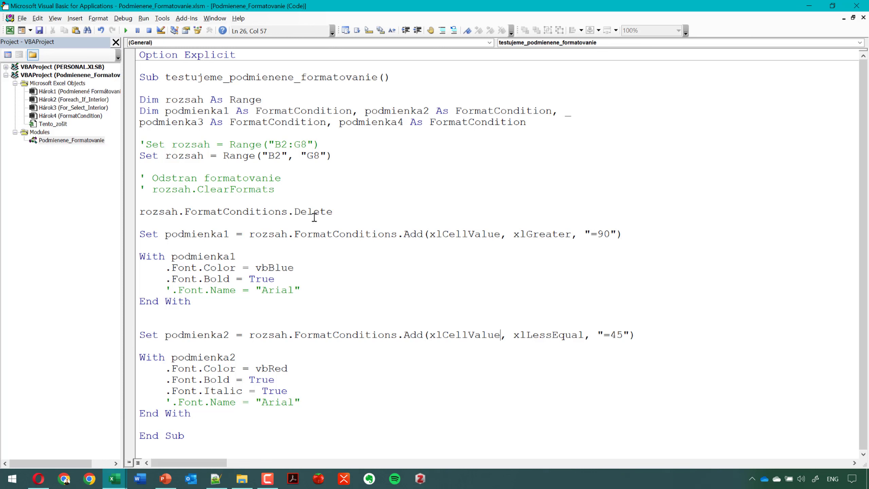
- Check the worksheet in Excel, then return to the VBA code editor
click(809, 5)
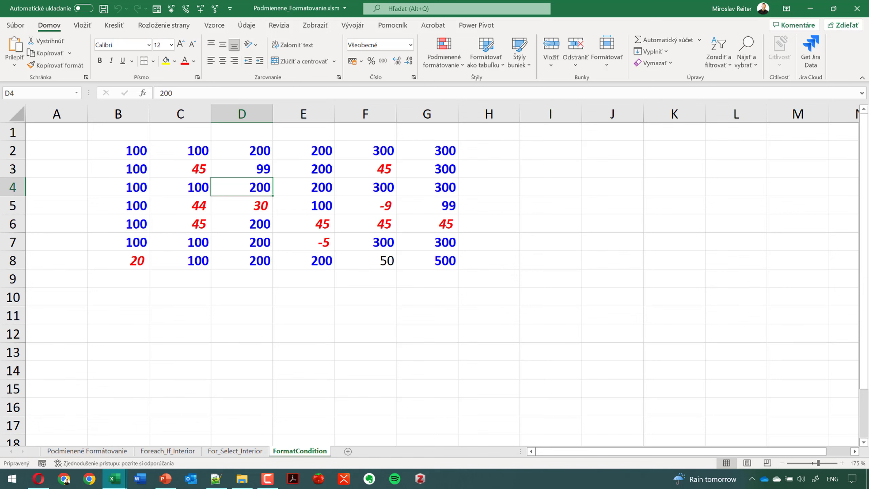
click(114, 478)
click(158, 446)
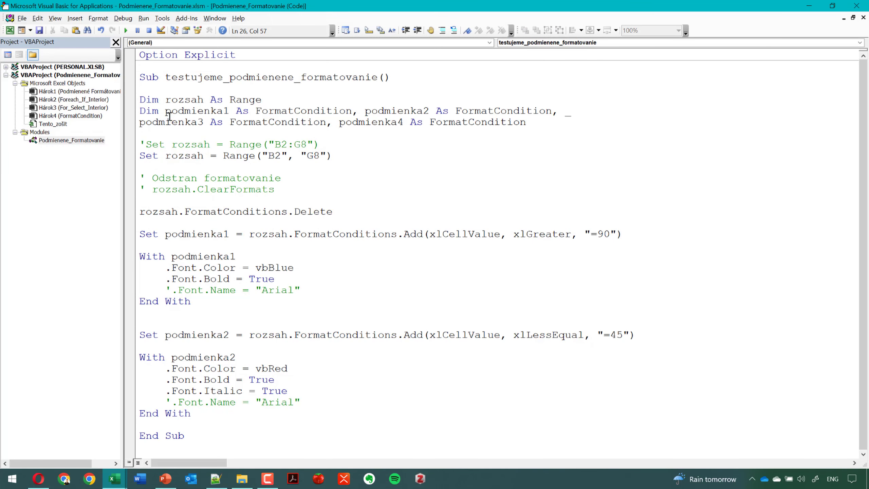
- Open the Object Browser, limit it to the Excel library and widen the Classes pane
click(198, 31)
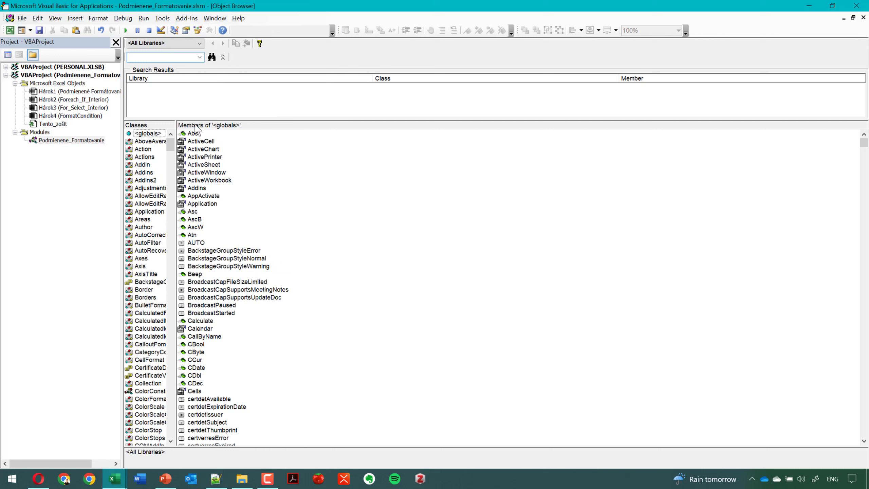
click(200, 57)
click(200, 57)
click(198, 43)
click(193, 59)
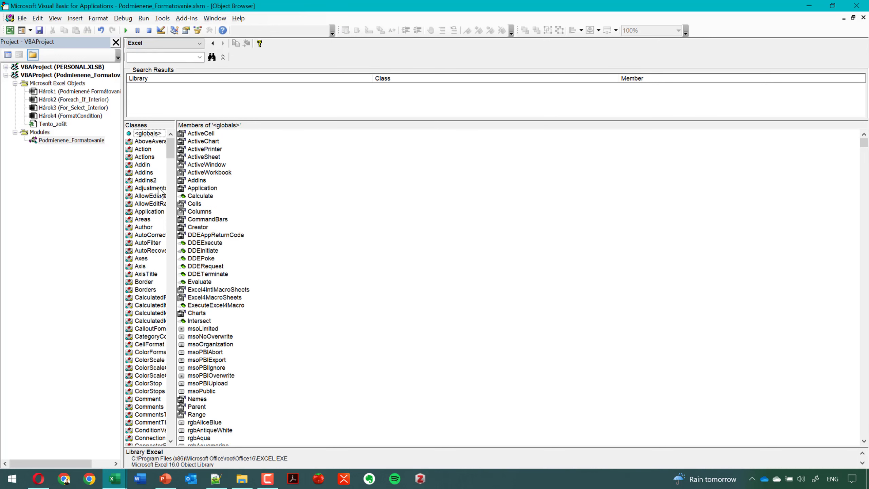
drag(176, 192, 227, 192)
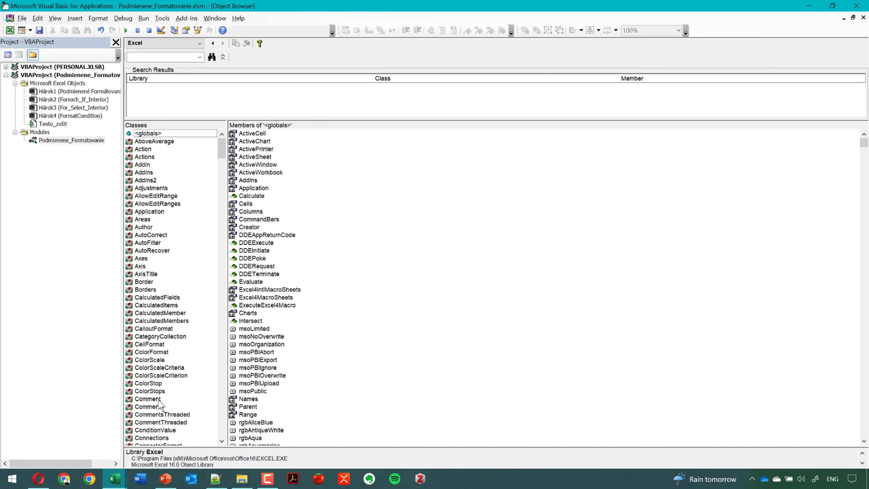
- Scroll the class list and view the ColorScaleCriteria and ConditionValue members
scroll(159, 405, down, 1)
scroll(160, 405, down, 2)
scroll(161, 400, down, 3)
scroll(163, 393, down, 6)
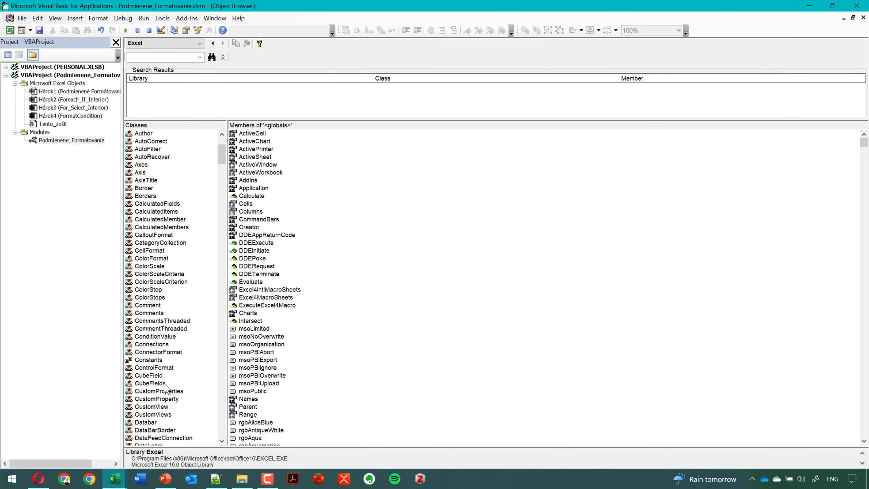
scroll(164, 386, down, 1)
scroll(164, 386, down, 2)
scroll(158, 289, down, 1)
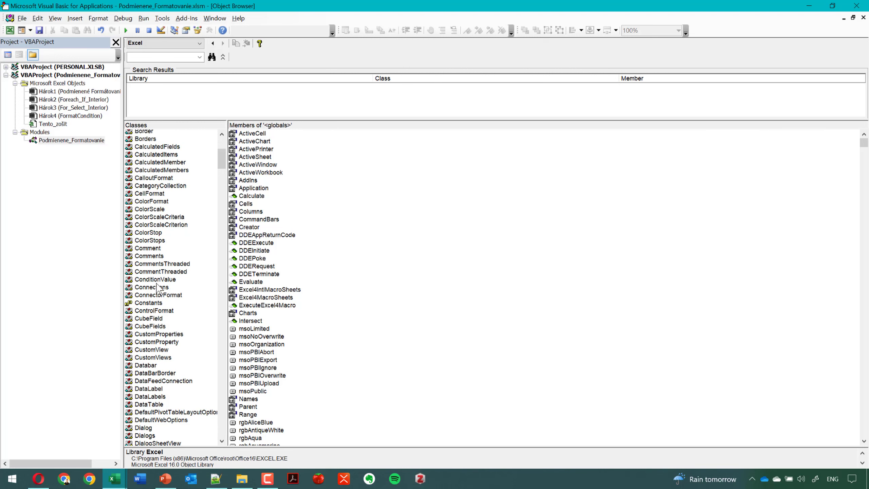
scroll(158, 289, down, 1)
scroll(157, 277, down, 4)
scroll(157, 266, down, 2)
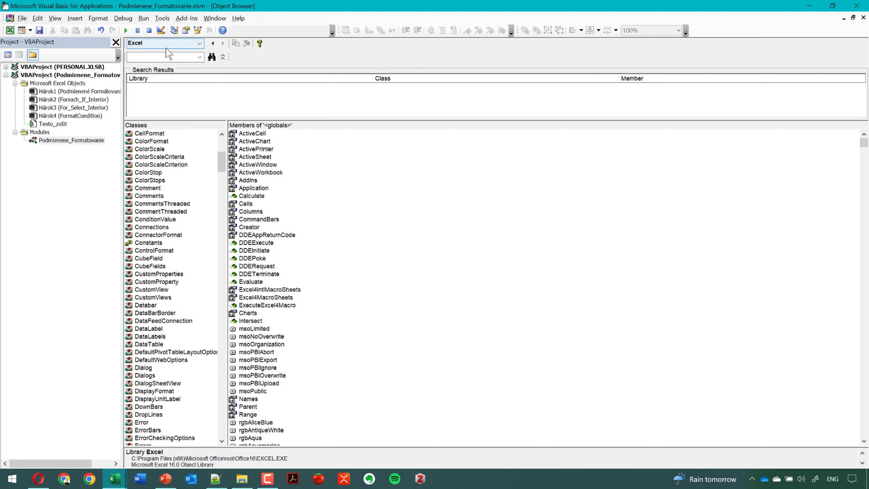
click(152, 158)
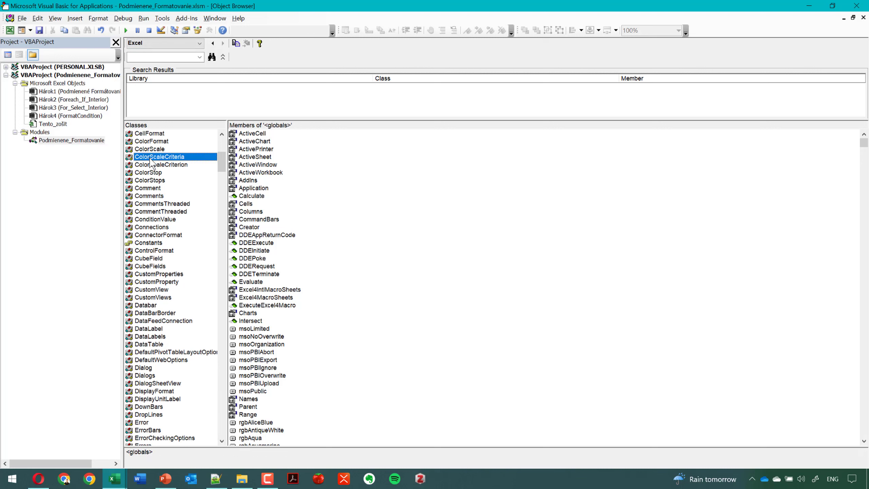
click(168, 220)
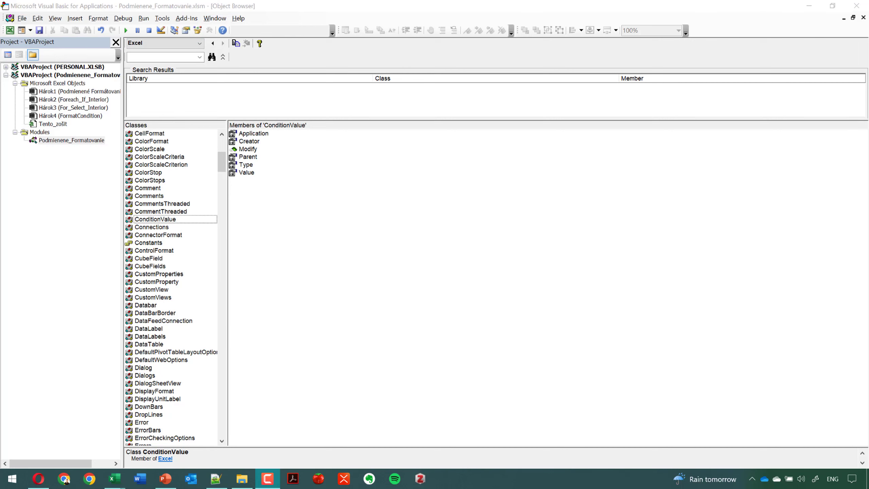
click(149, 221)
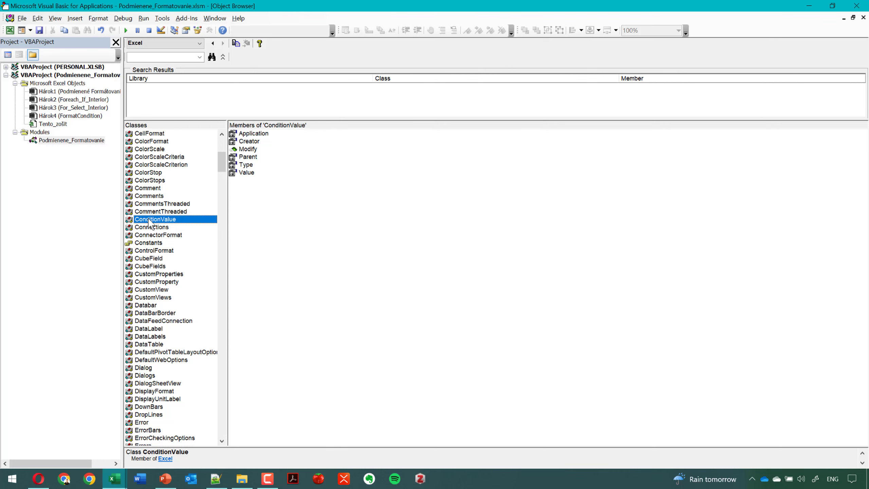
- Move further down the class list and select FormatCondition to show its members
click(156, 242)
key(f)
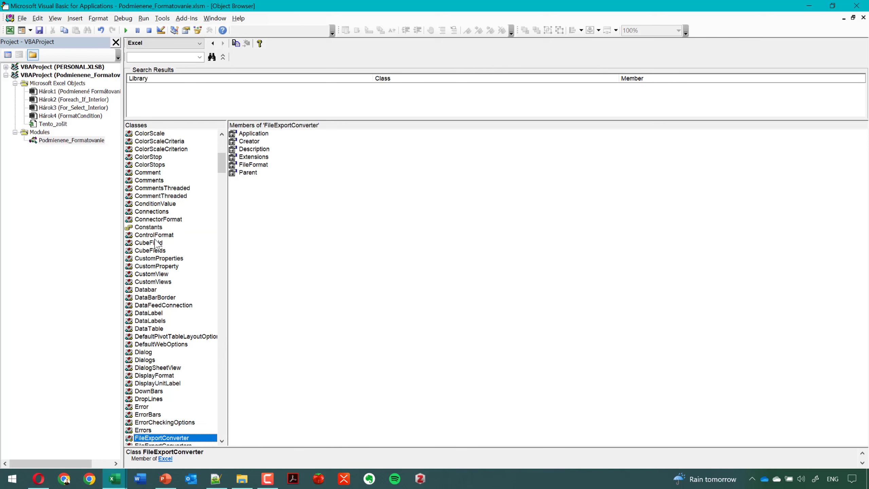
scroll(156, 243, down, 2)
scroll(156, 243, down, 2)
scroll(157, 260, down, 3)
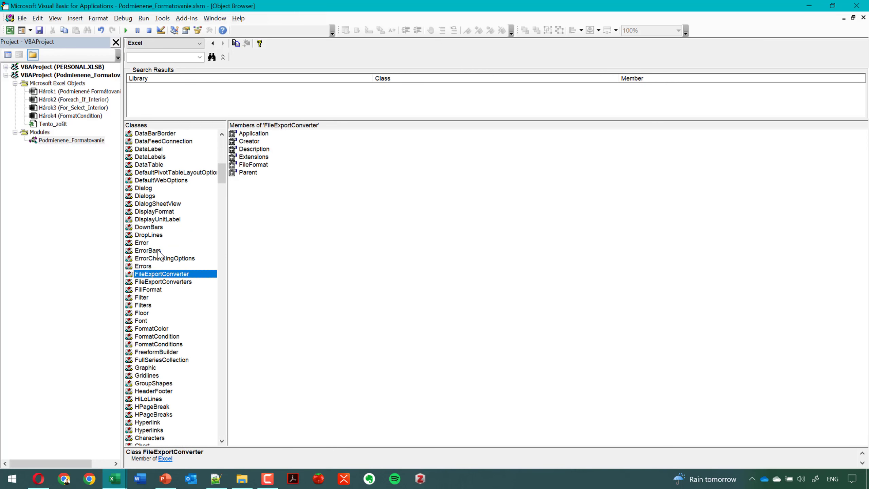
click(169, 336)
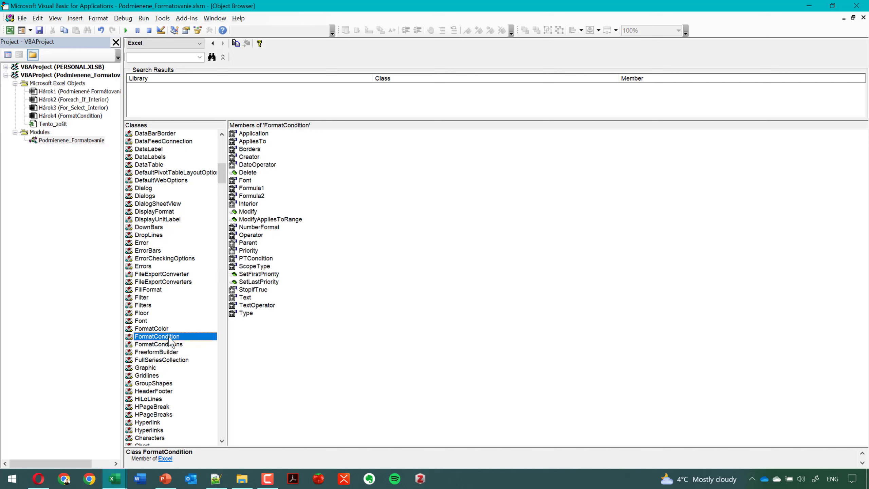
- Look at the FormatConditions and FormatColor classes, then go back to FormatCondition's members
click(174, 345)
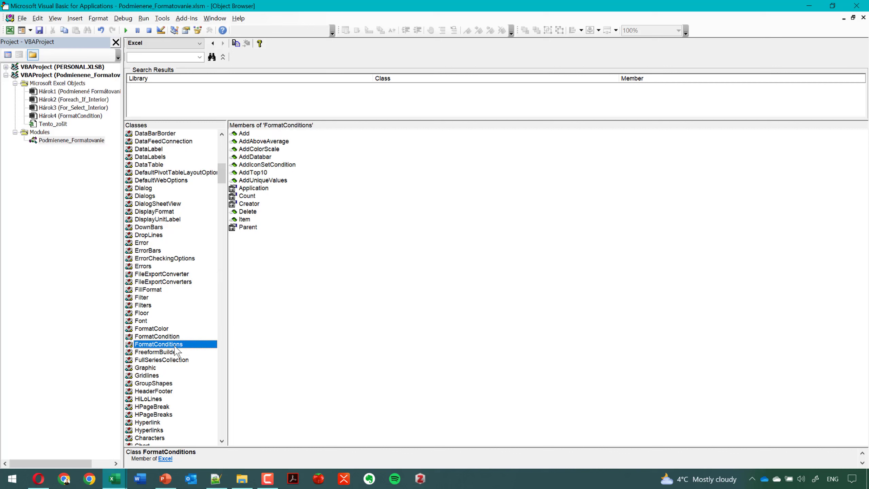
click(162, 330)
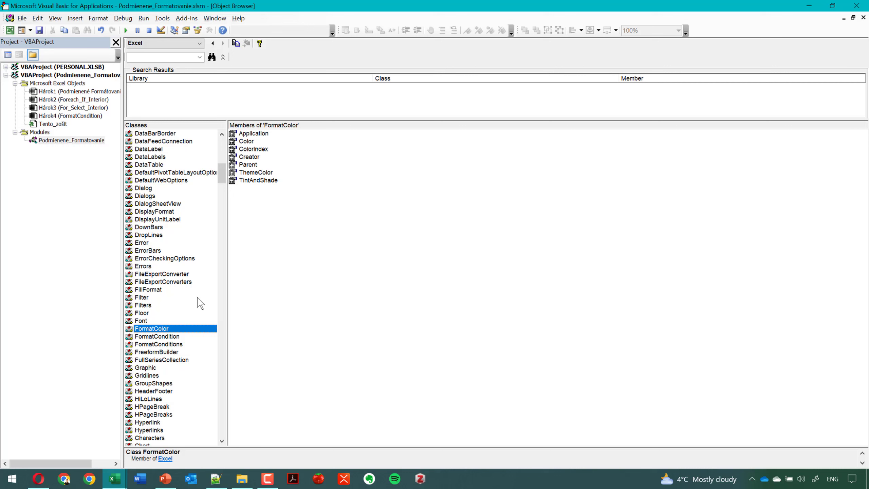
click(182, 337)
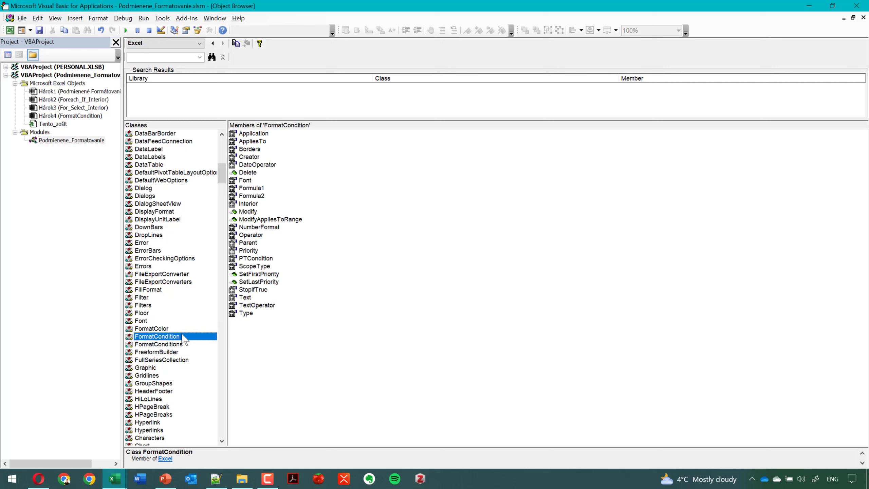
- Read the Font and Operator property descriptions, then bring the PowerPoint slides forward
click(253, 181)
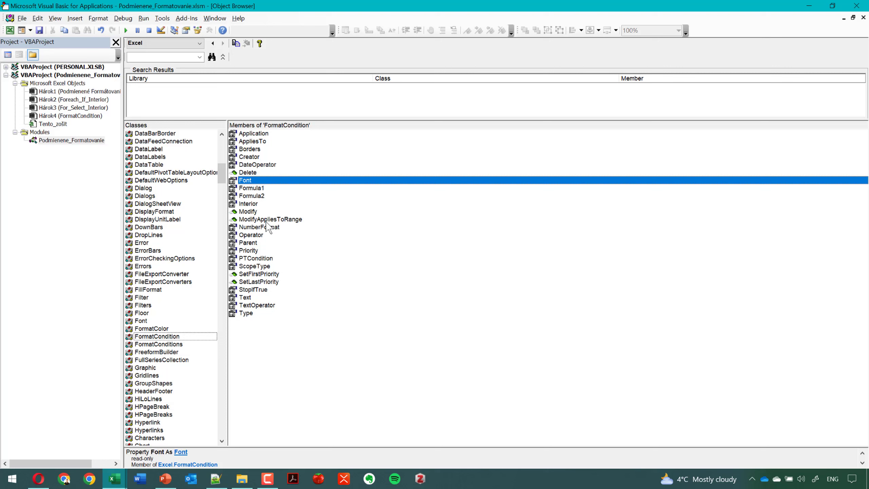
click(255, 236)
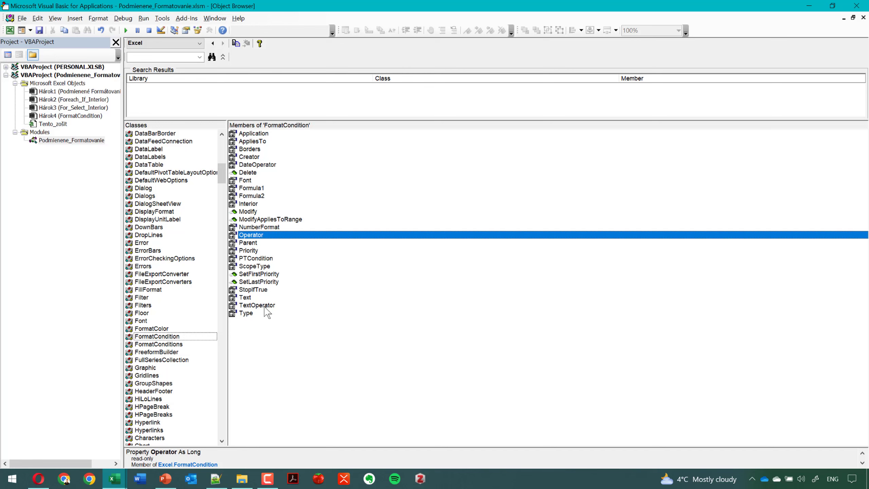
click(166, 482)
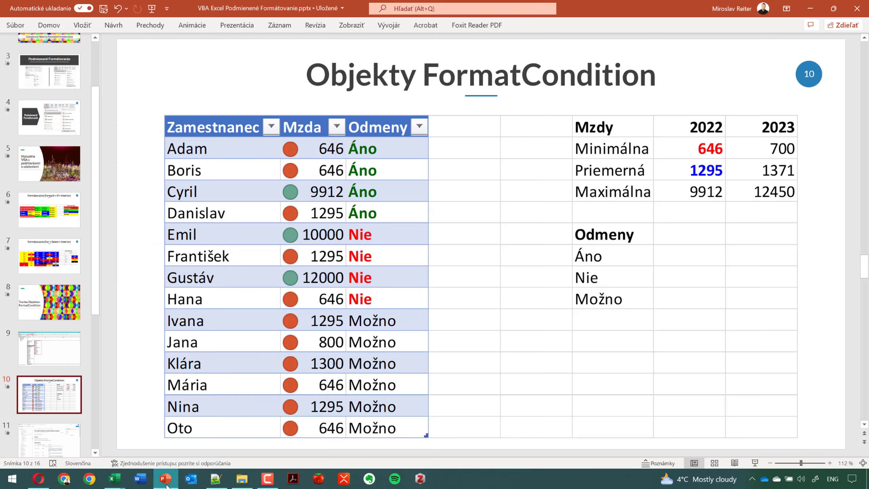
- Go through slide 14 on Type to slide 15 with the Type, Operator, Font, Border, Interior tables
scroll(53, 404, down, 1)
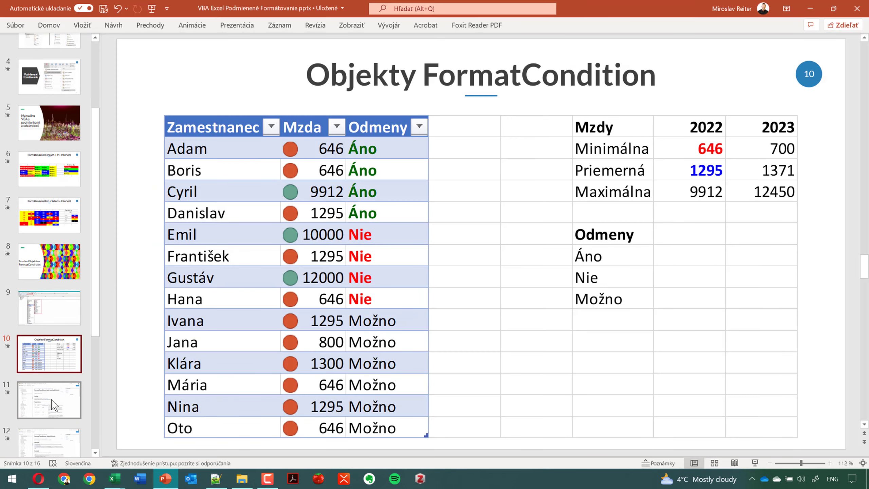
scroll(53, 404, down, 1)
scroll(54, 401, down, 1)
scroll(57, 399, down, 1)
scroll(55, 394, down, 1)
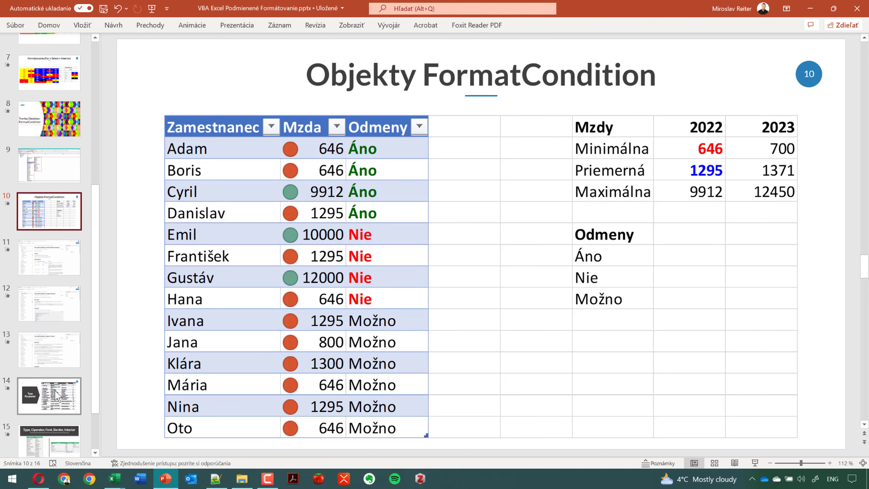
click(56, 392)
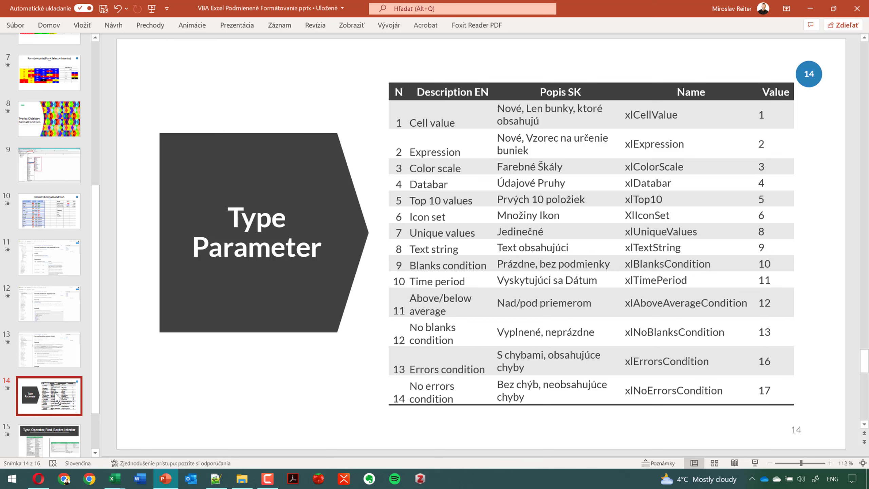
scroll(56, 398, down, 1)
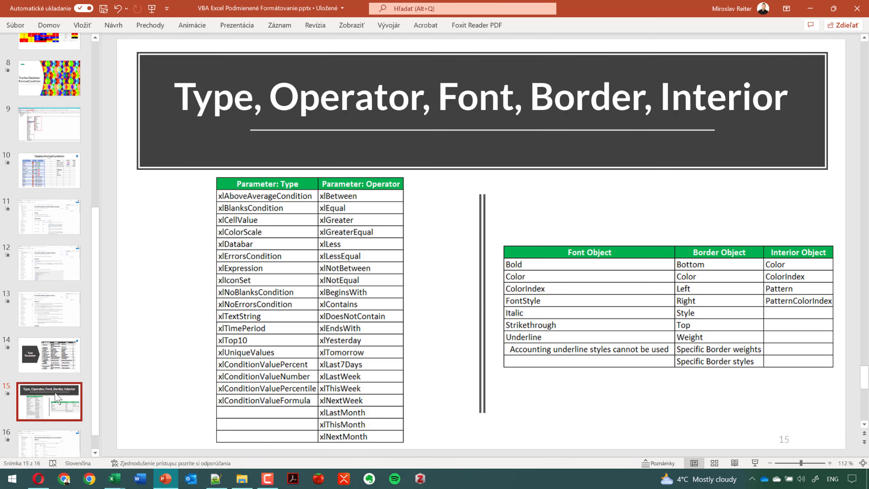
click(56, 398)
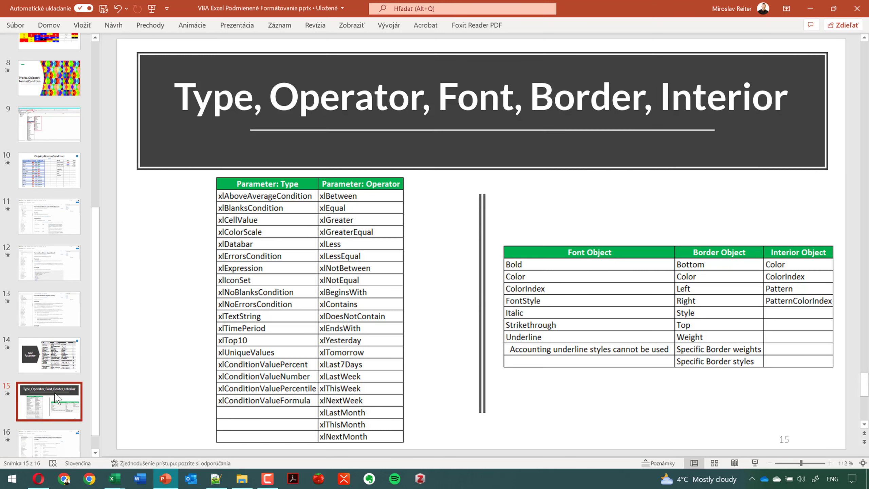
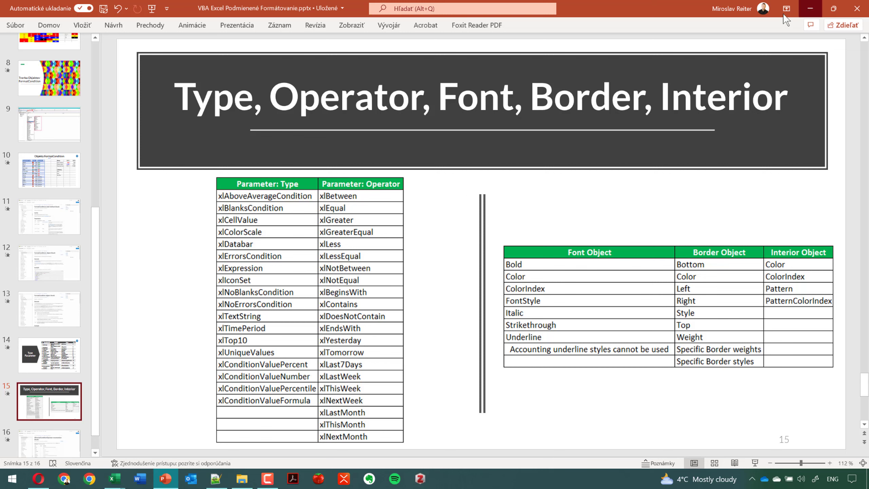
- Minimize PowerPoint so the Object Browser's FormatCondition members, such as Operator, are visible
click(815, 7)
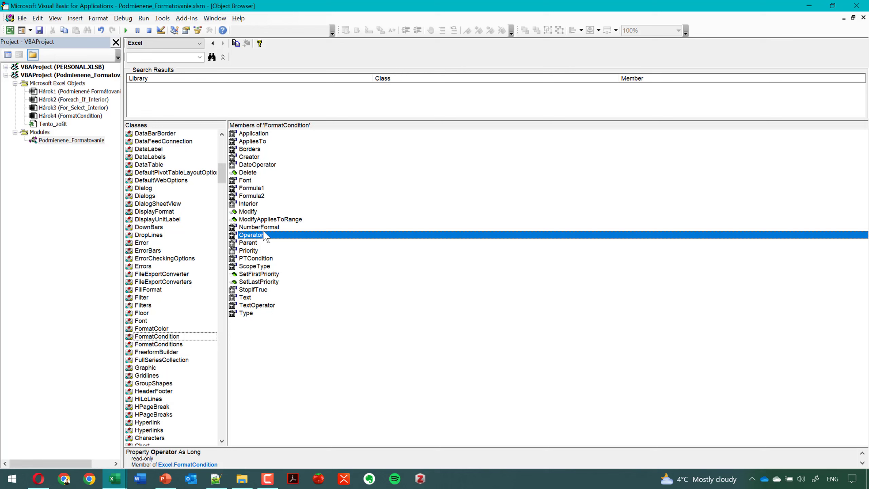
- Review the Priority property, the FormatCondition class and the FormatConditions members, then minimize the VBA editor
click(259, 250)
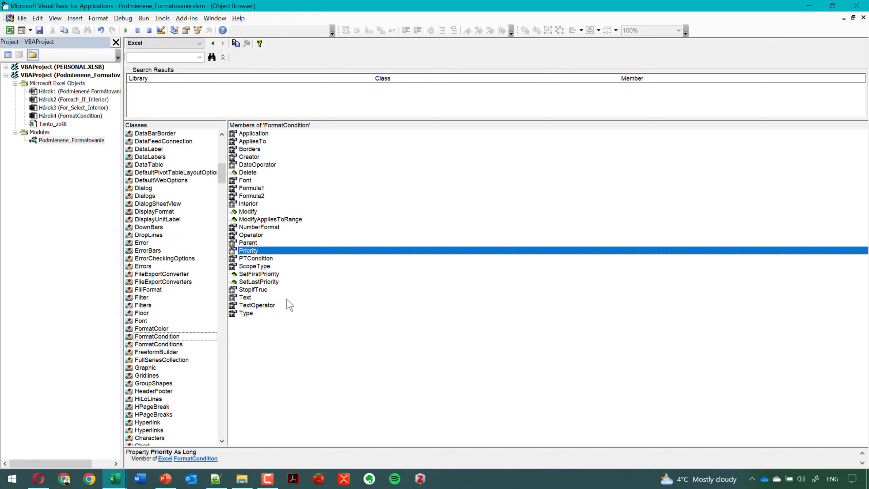
click(180, 337)
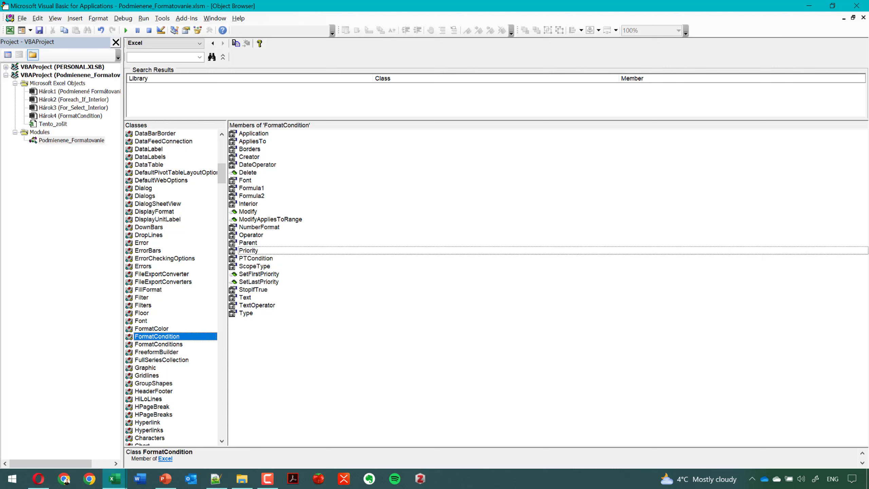
click(176, 345)
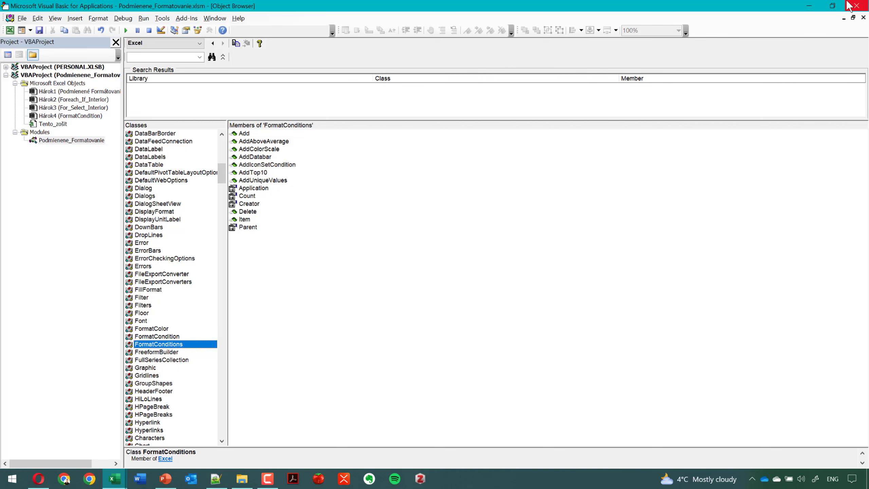
click(809, 6)
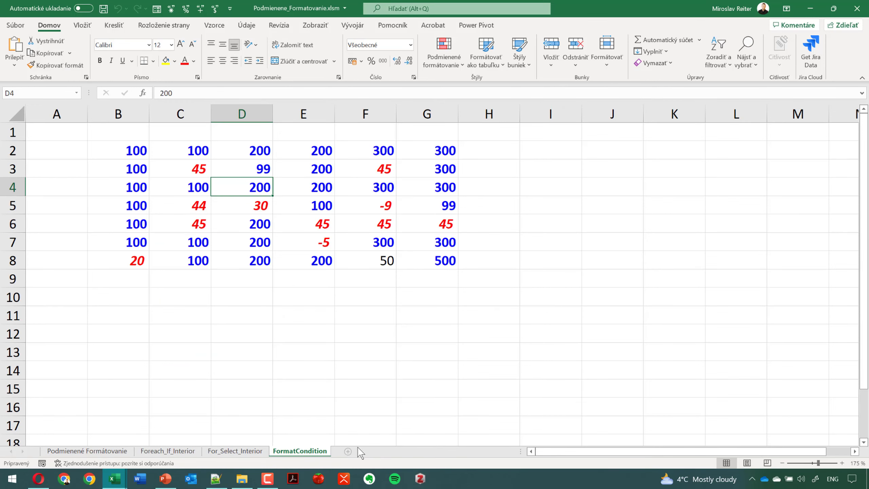
- Add a blank sheet, view slide 10 'Objekty FormatCondition', then return through the VBA editor to Excel
click(348, 451)
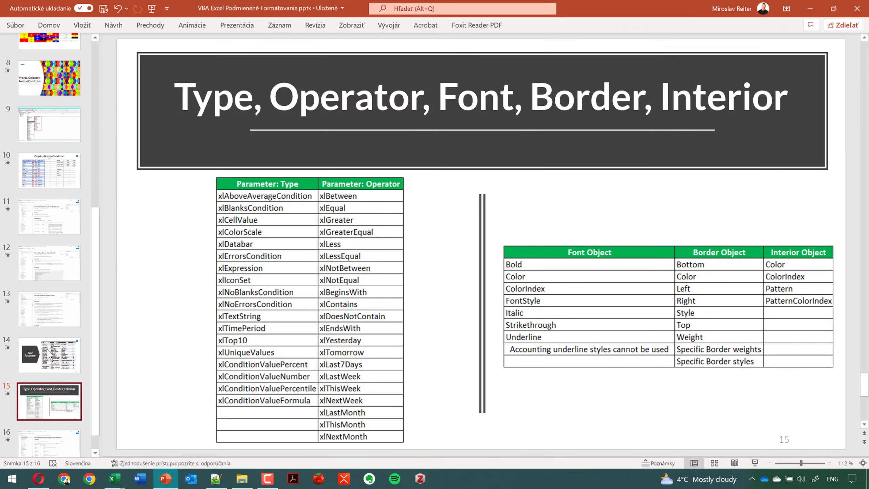
click(38, 170)
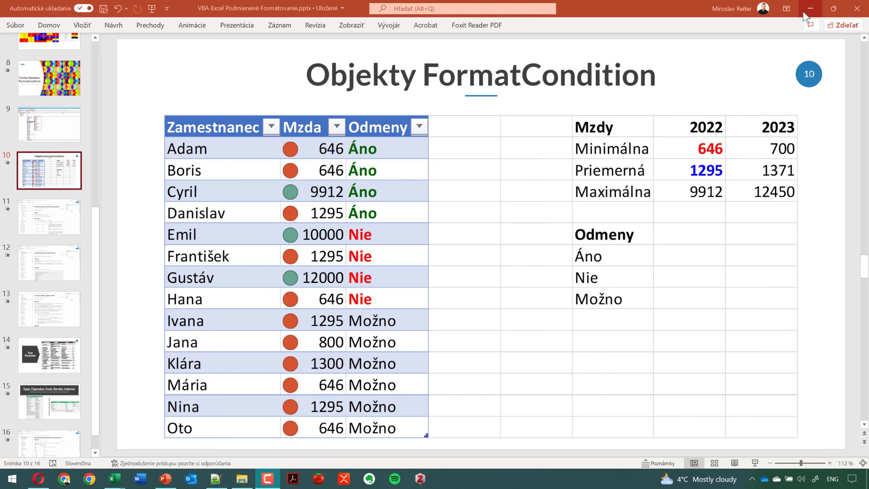
click(114, 478)
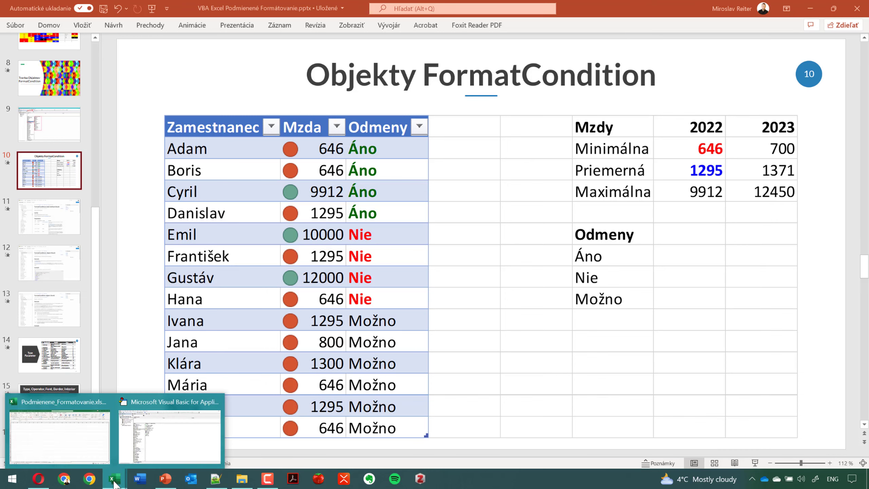
click(155, 444)
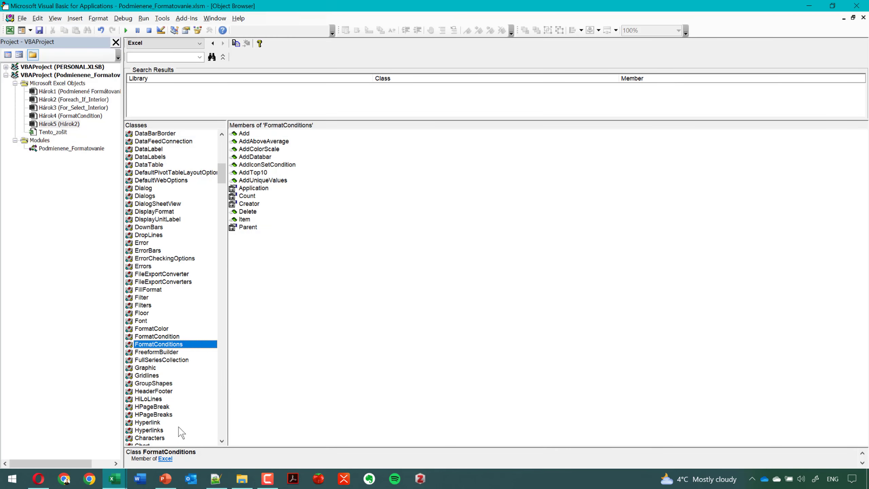
click(813, 6)
- Rename sheet Hárok2 to 'Databar_Scale_Icon' and select cell A1
double_click(352, 451)
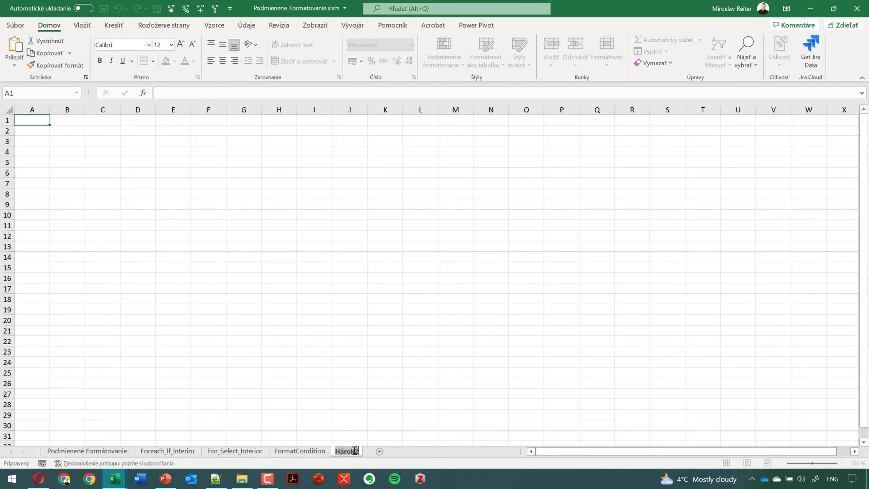
click(363, 437)
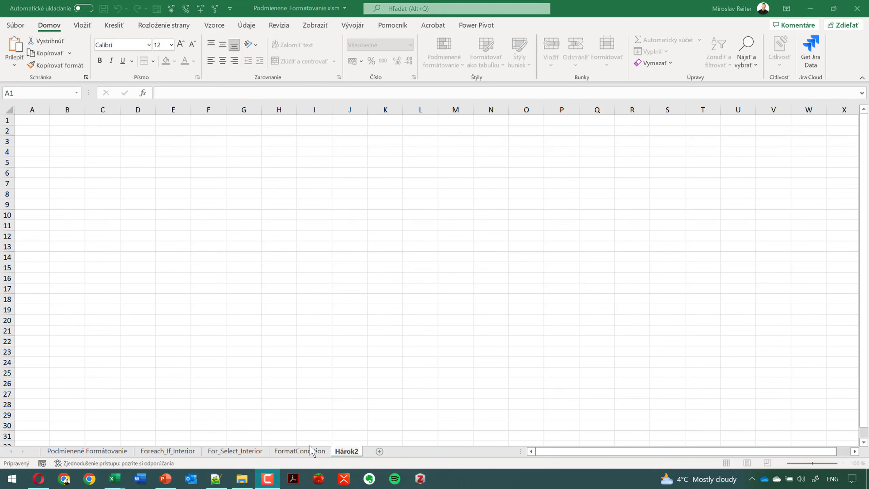
double_click(344, 451)
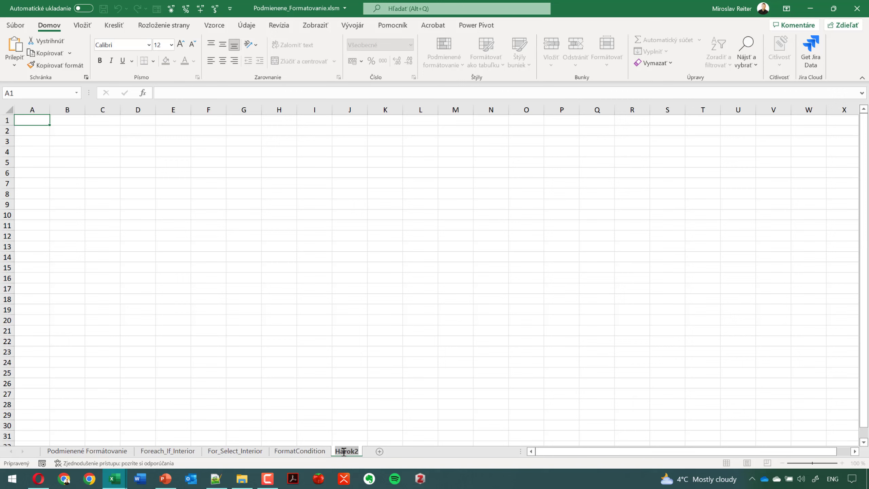
text(Databar)
text(_Scale)
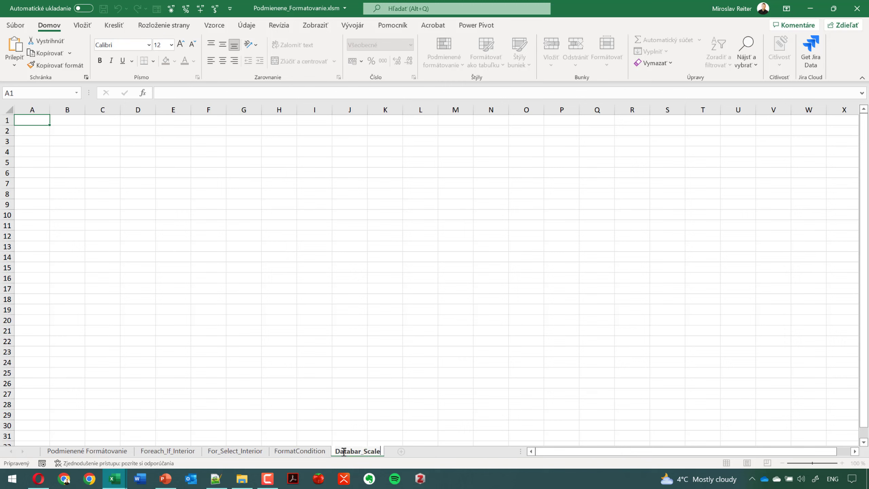
text(_Icon)
key(Return)
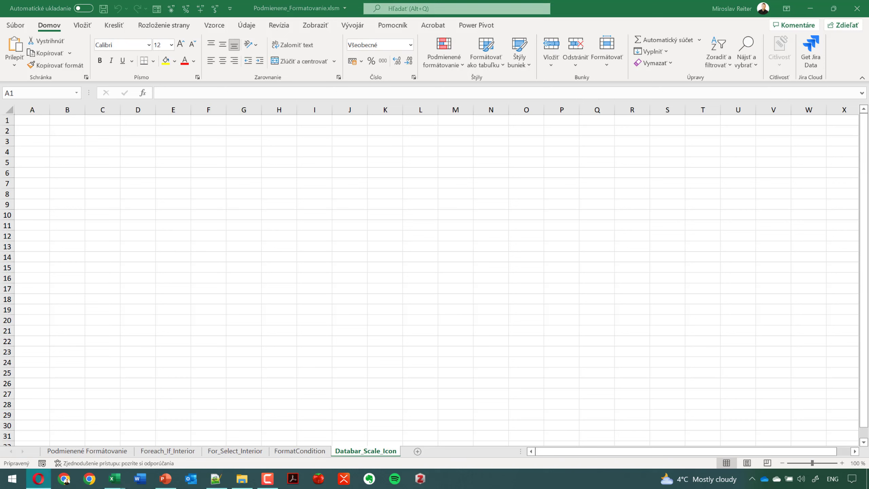
click(37, 120)
- Enter the headers Zamestnanec, Mzda and Odmeny in row 1 and widen column A
ctrl+scroll(51, 157, up, 3)
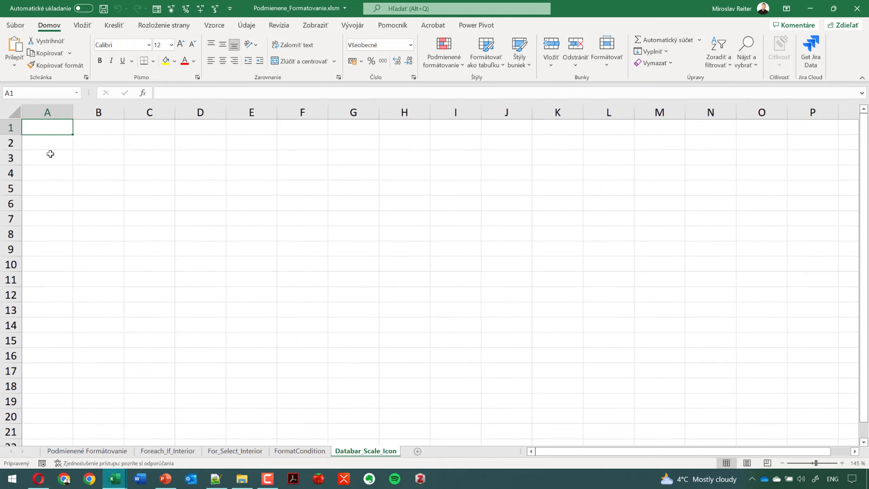
ctrl+scroll(51, 157, up, 1)
ctrl+scroll(52, 159, up, 1)
text(Y)
key(BackSpace)
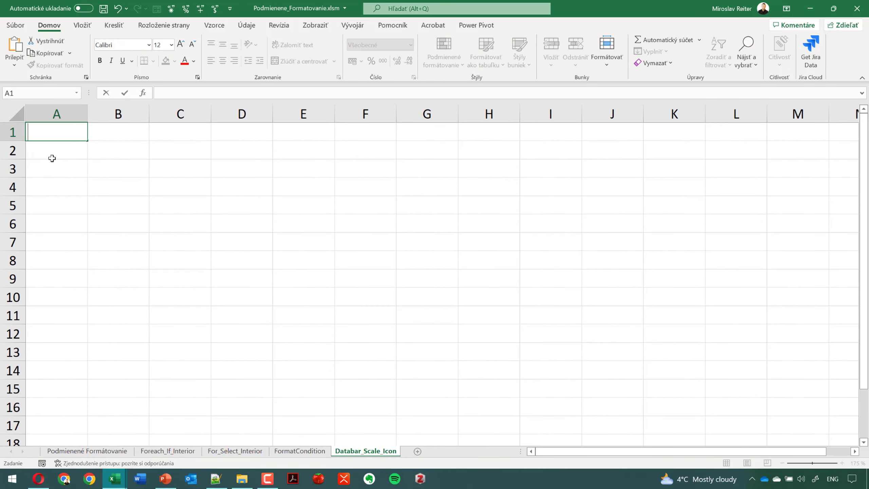
text(Zamestnan)
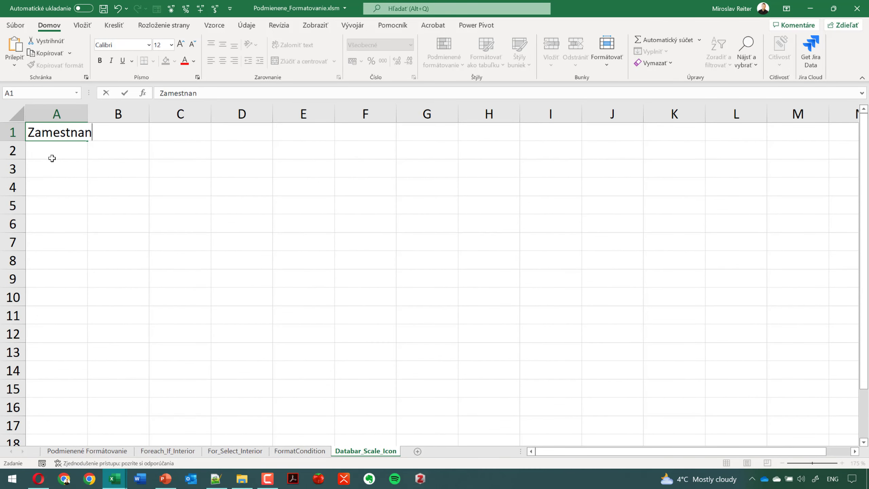
text(ec)
key(Tab)
text(Myd)
key(BackSpace)
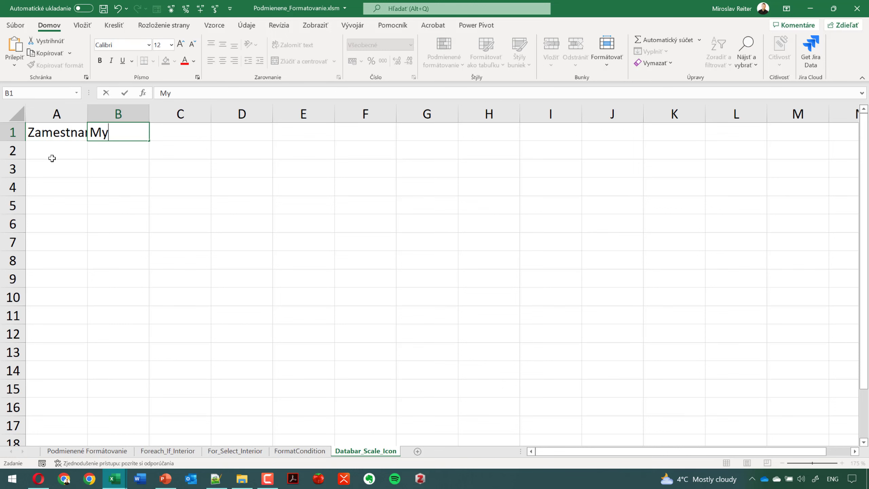
key(BackSpace)
text(zda)
key(Tab)
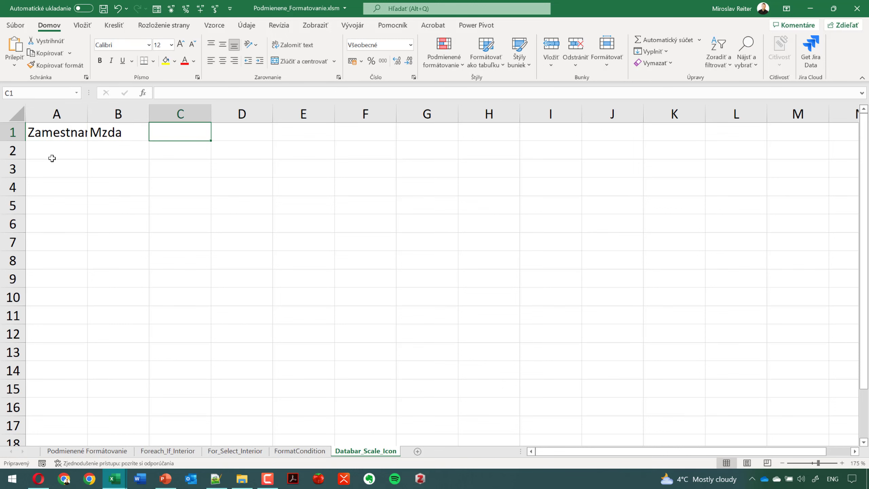
text(Odmenz)
key(BackSpace)
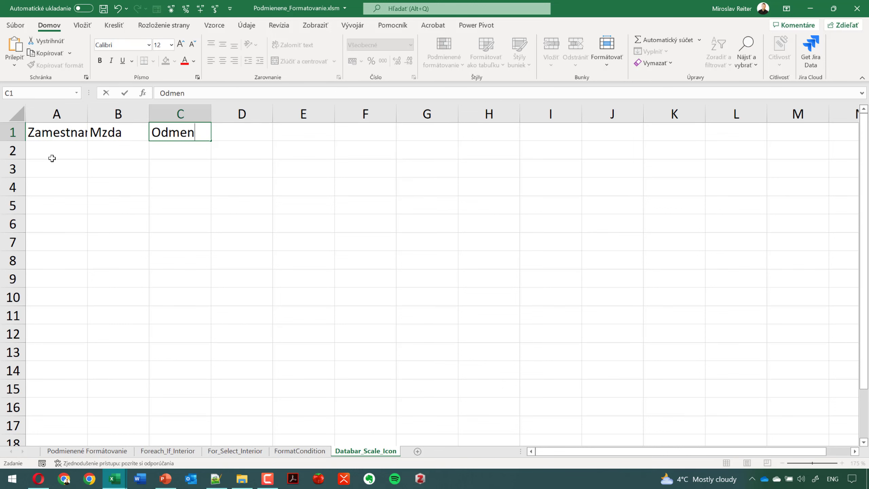
text(y)
key(Return)
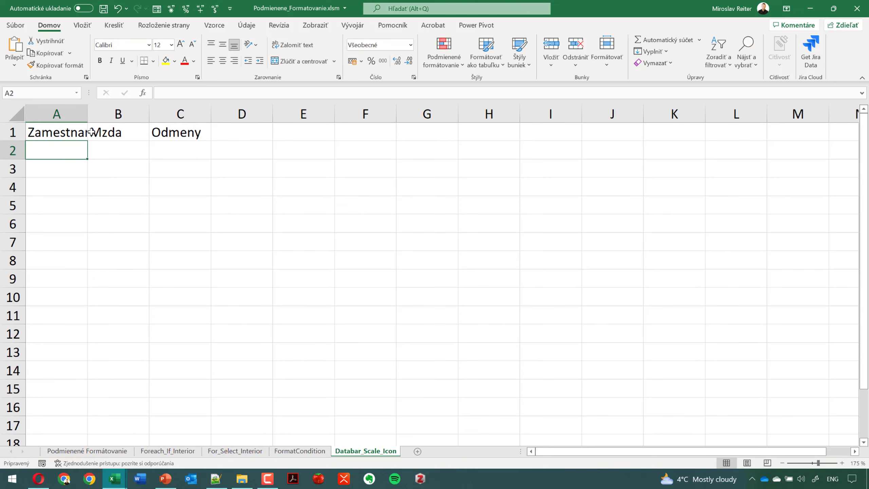
double_click(87, 115)
- List the 13 employee names, Adam through Oto, down column A
text(A)
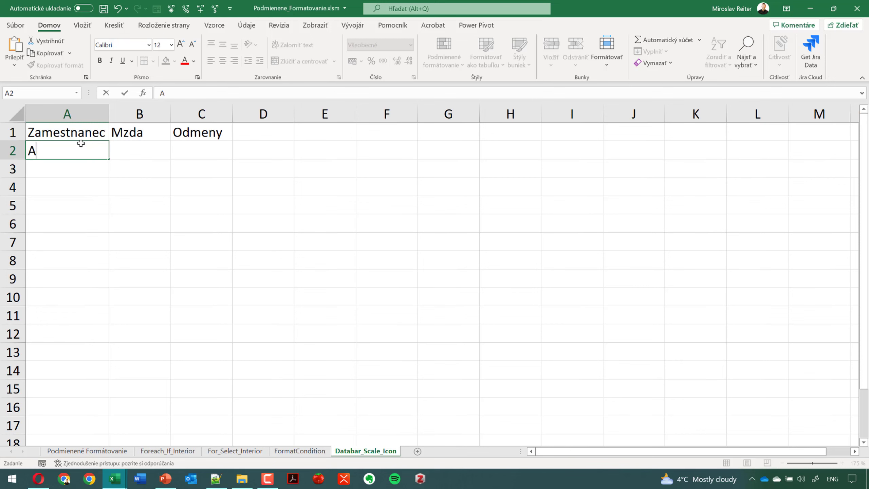
text(dam)
key(Return)
text(Bori)
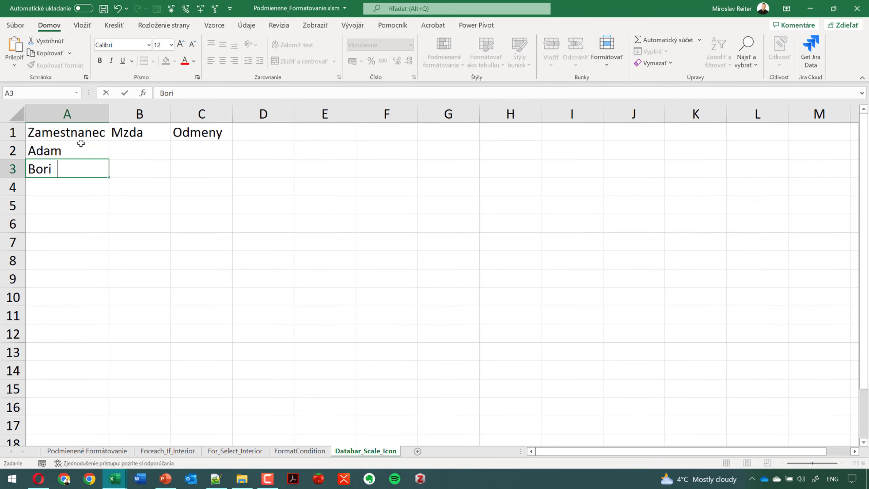
text(s)
key(Return)
text(Cyr)
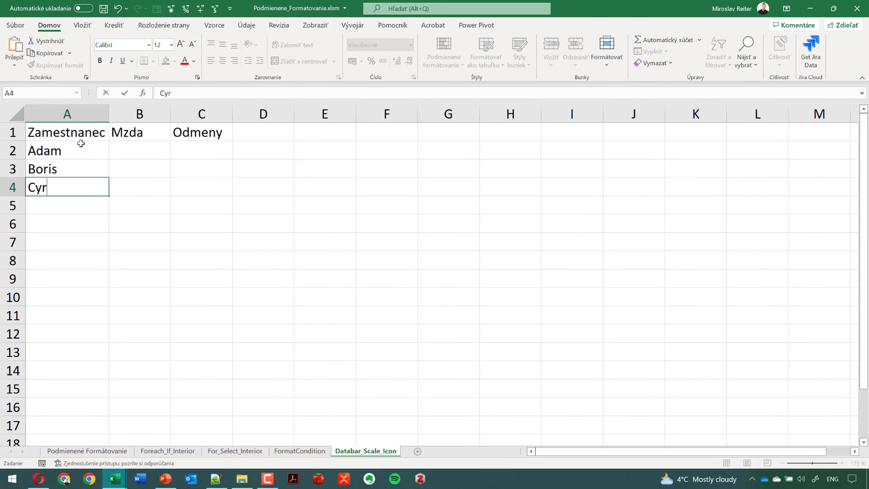
text(il)
key(Return)
text(D)
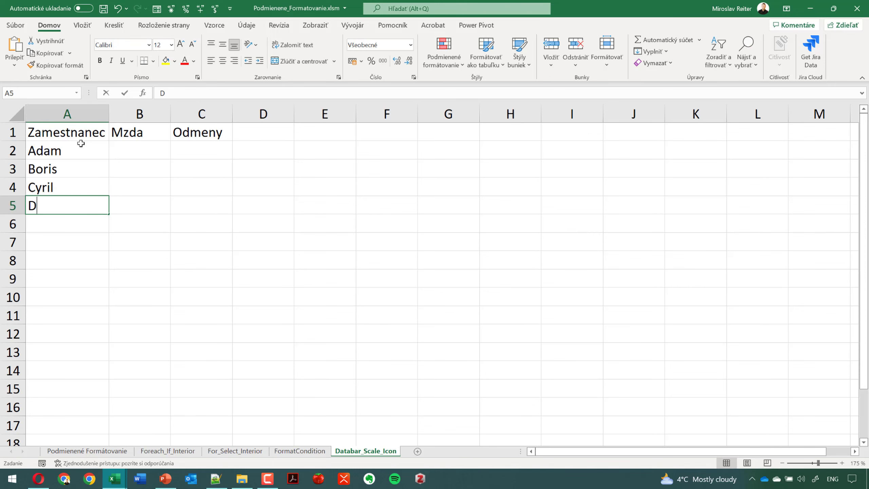
text(anislav)
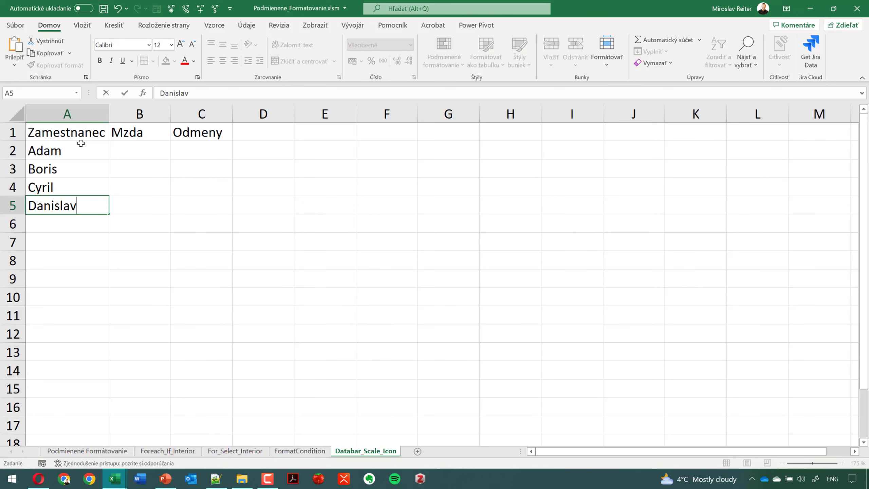
key(Return)
text(Emil)
key(Return)
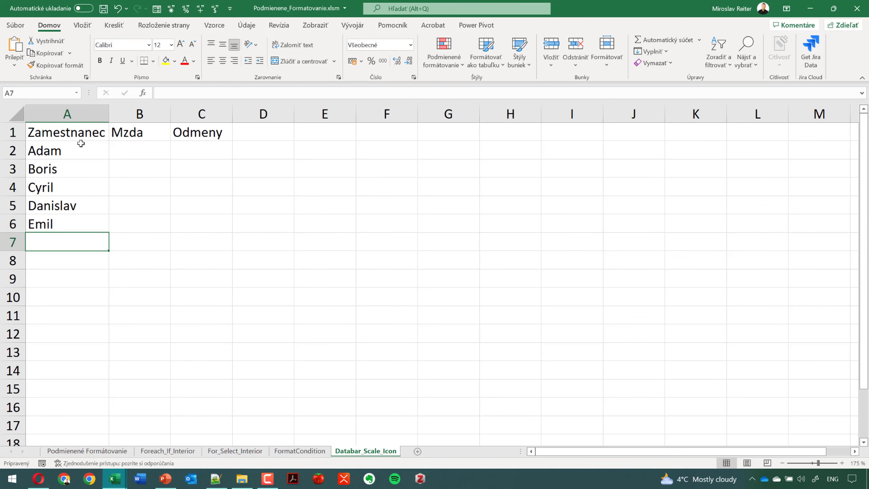
text(Franti3ek)
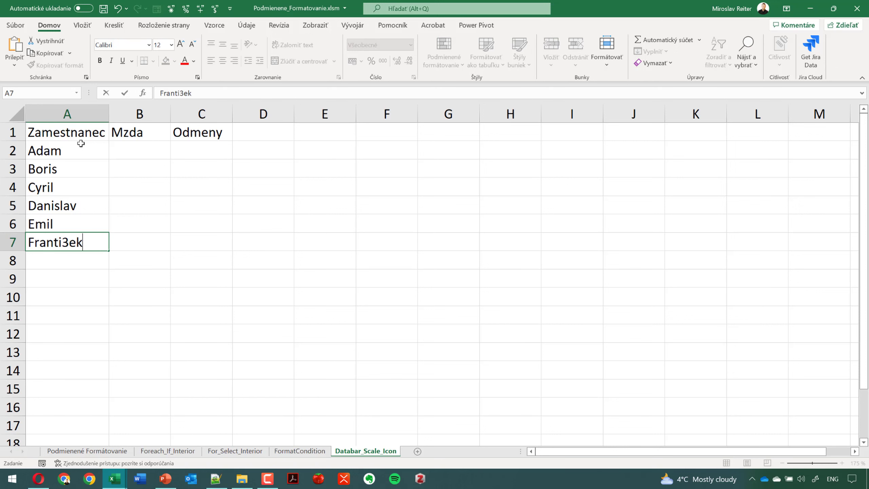
key(BackSpace)
key(BackSpace)
key(BackSpace)
key(alt+shift)
text(šek)
key(Return)
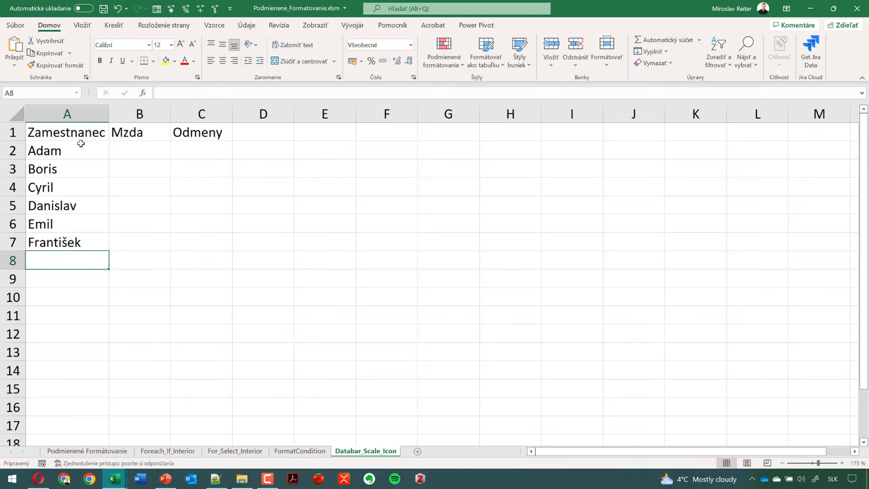
text(gust)
key(BackSpace)
key(BackSpace)
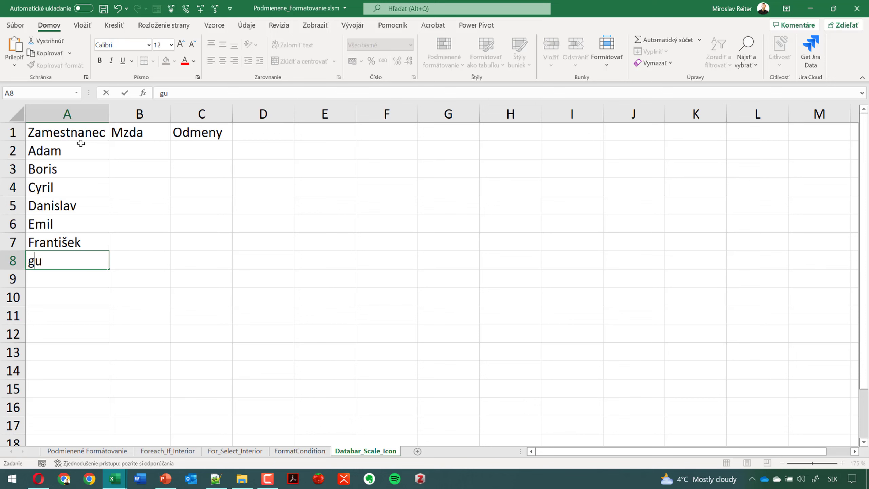
key(BackSpace)
key(BackSpace)
text(Gustá)
text(v)
key(Return)
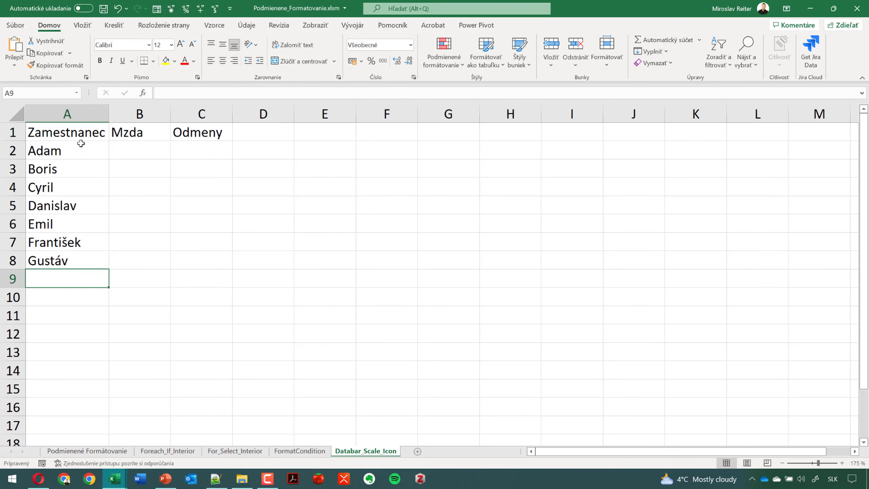
text(Hana)
key(Return)
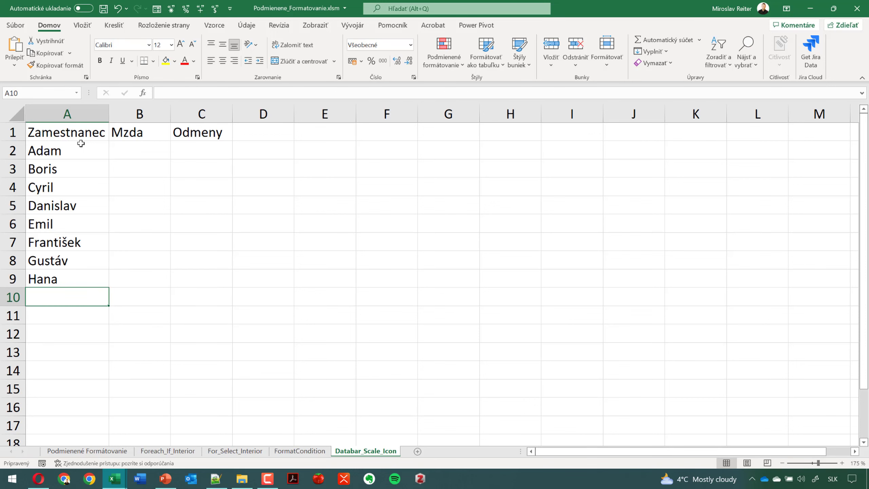
text(Ivana)
key(Return)
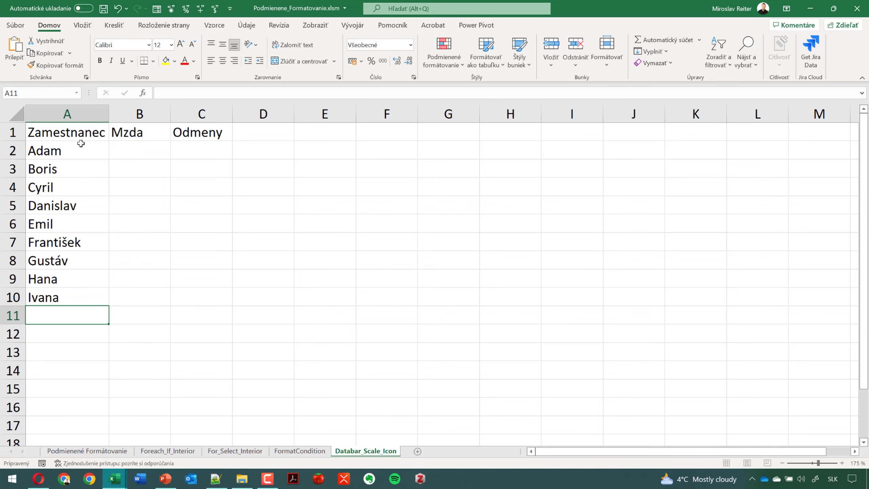
text(Jana)
key(Return)
text(K)
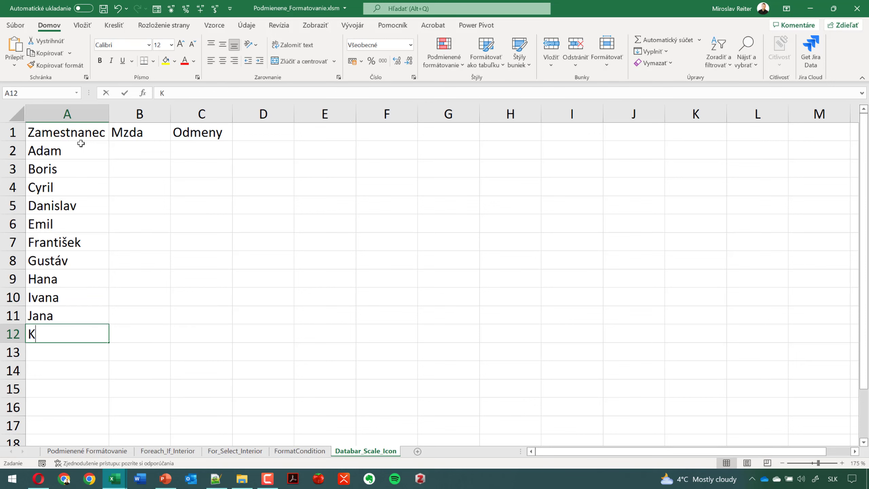
text(lára)
key(Return)
text(Nin)
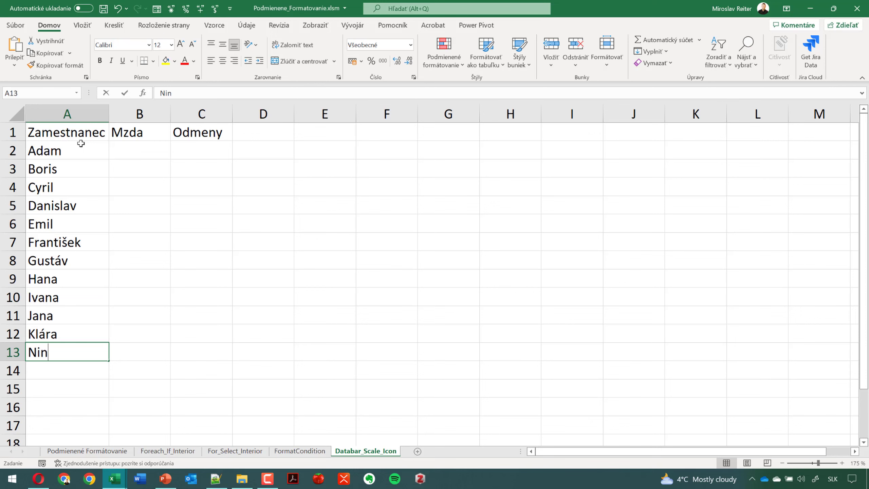
text(a)
key(Return)
text(Oto)
key(Return)
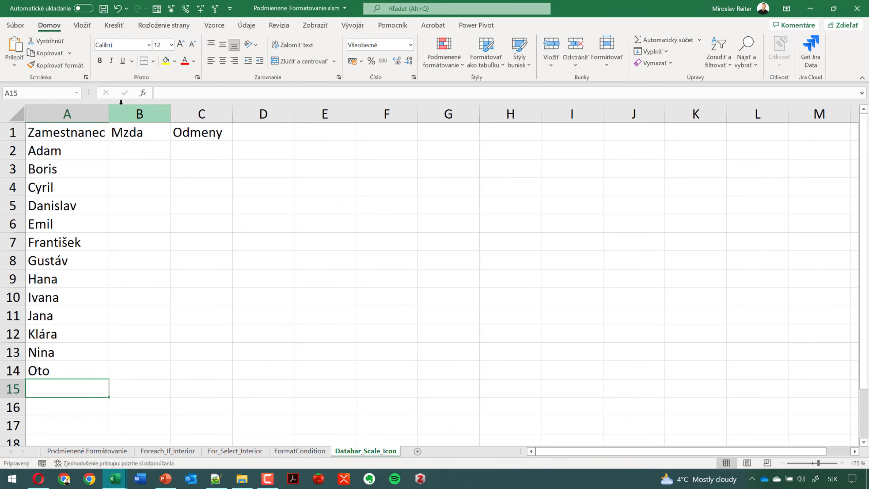
- Start the wage table in F1:H1 with Mzdy, 2022 and 2023
click(346, 132)
click(377, 135)
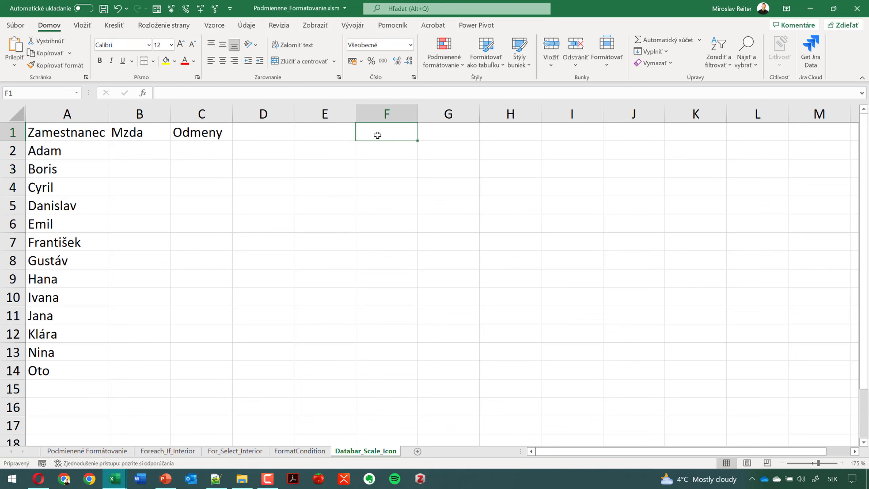
text(Mzd)
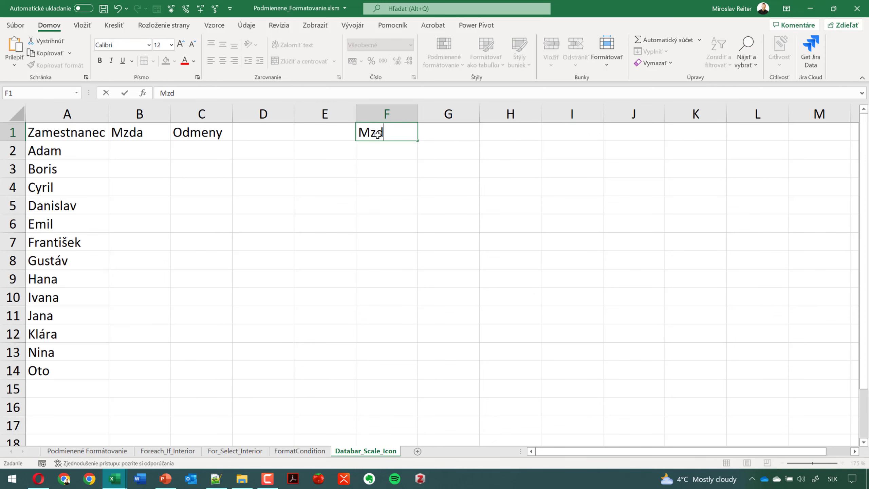
text(y)
key(Tab)
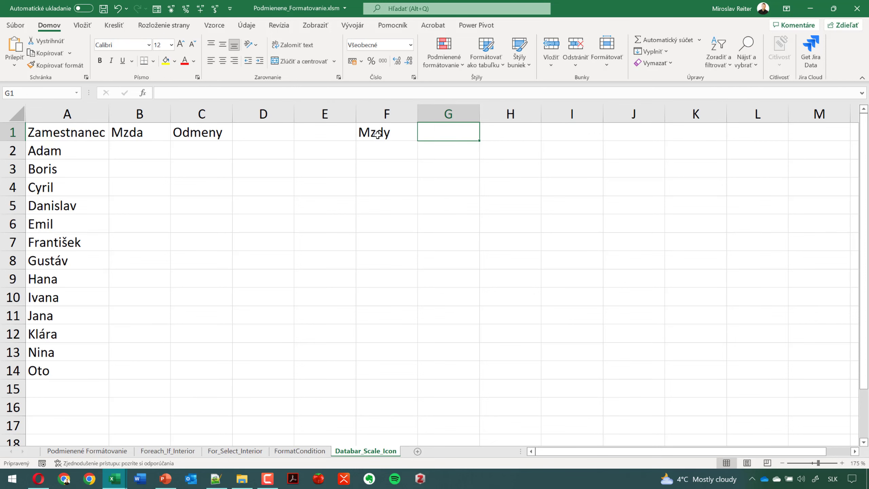
text(2022)
key(Tab)
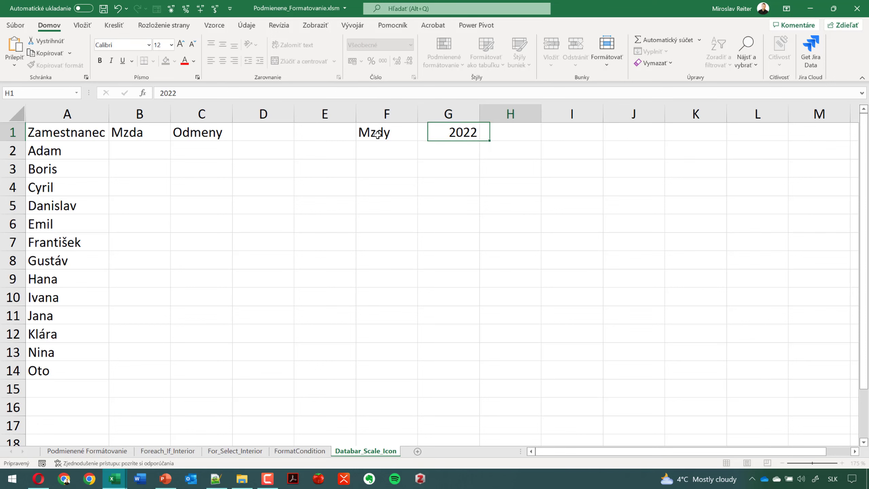
text(2023)
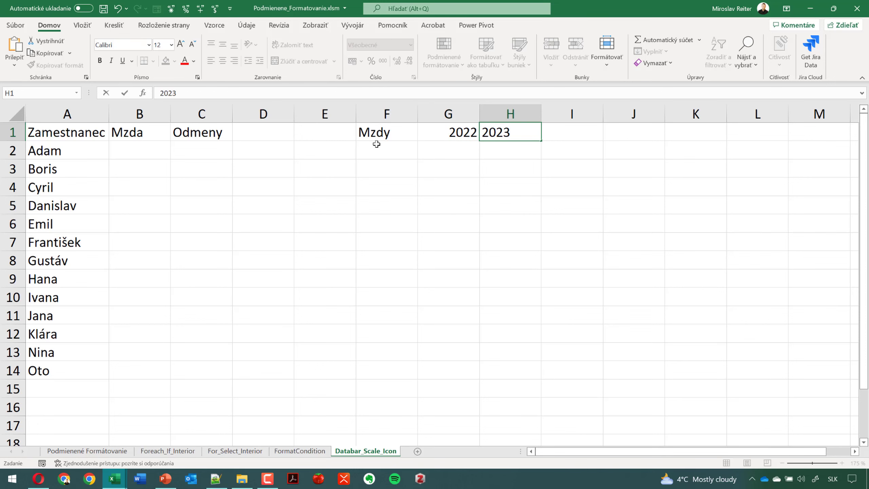
- Add the Minimálna row with 646 and 700, and widen column F
click(376, 145)
text(Minim)
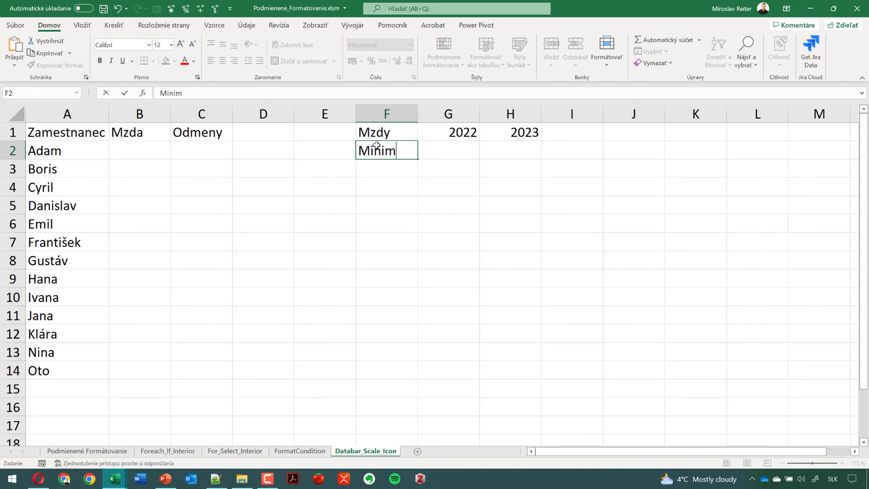
text(álna)
key(Tab)
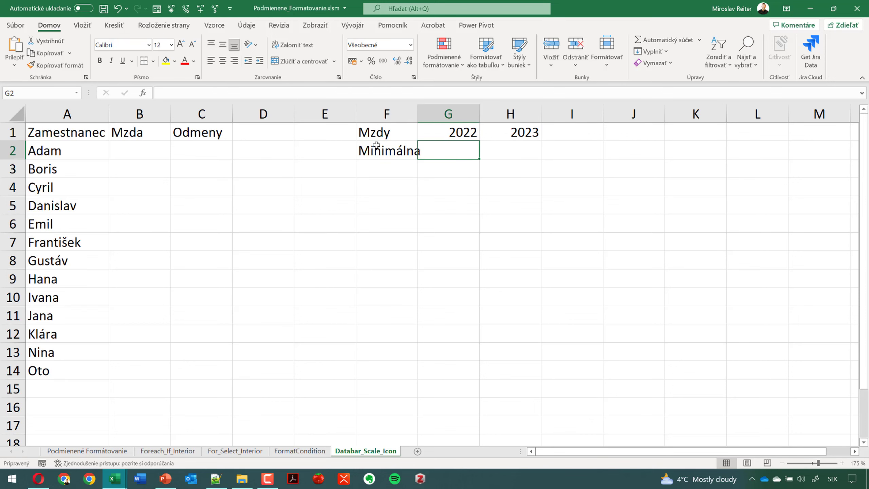
text(64)
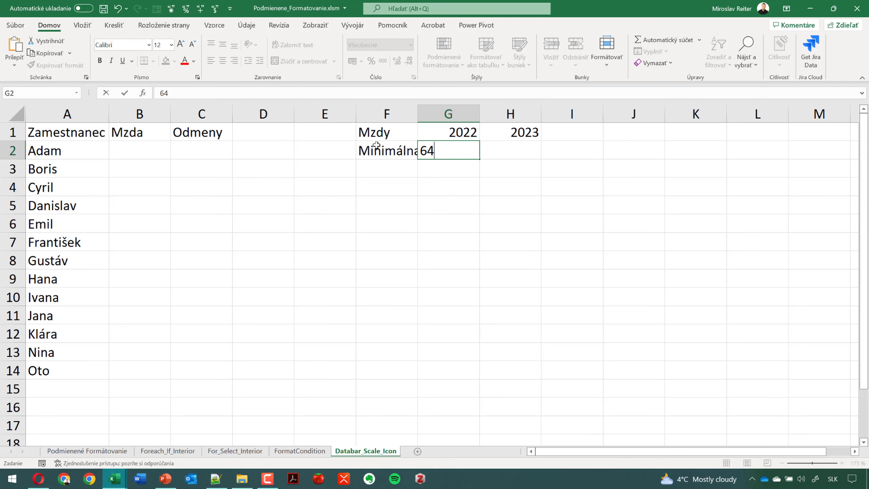
text(6)
key(Tab)
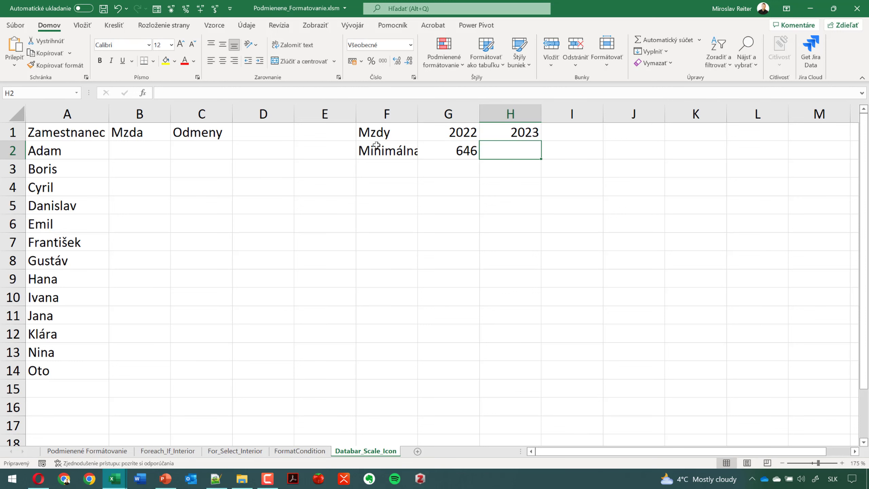
text(700)
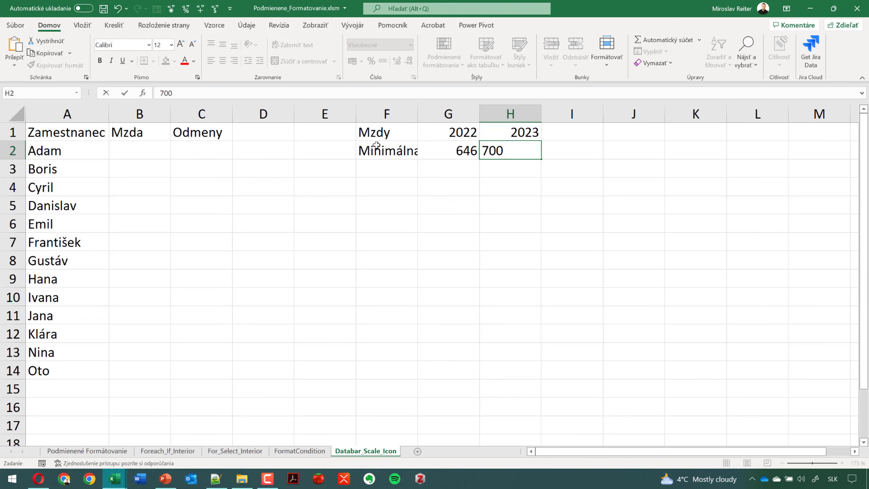
key(Return)
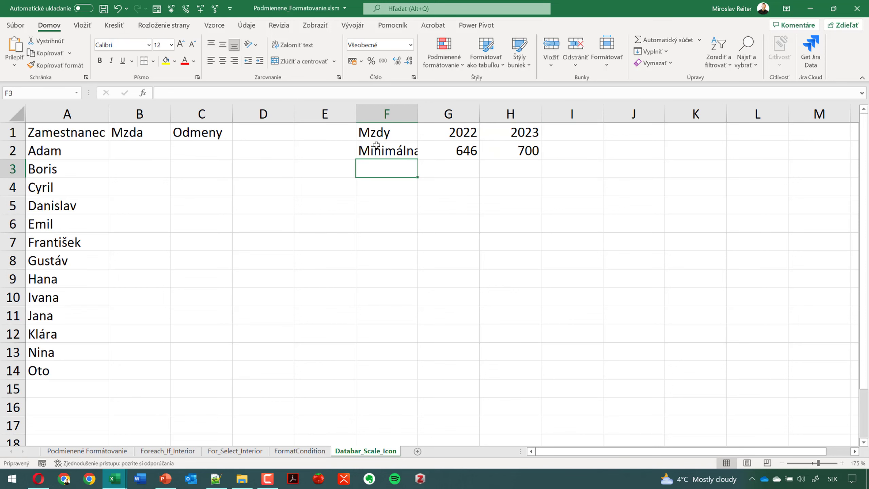
drag(418, 115, 426, 114)
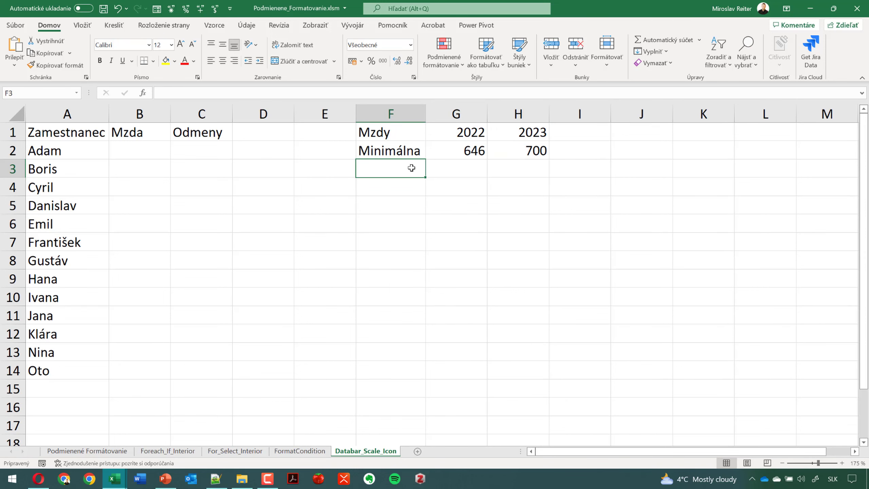
- Add the Priemerná row with 1295 for 2022 and 1371 for 2023
text(Priemrná)
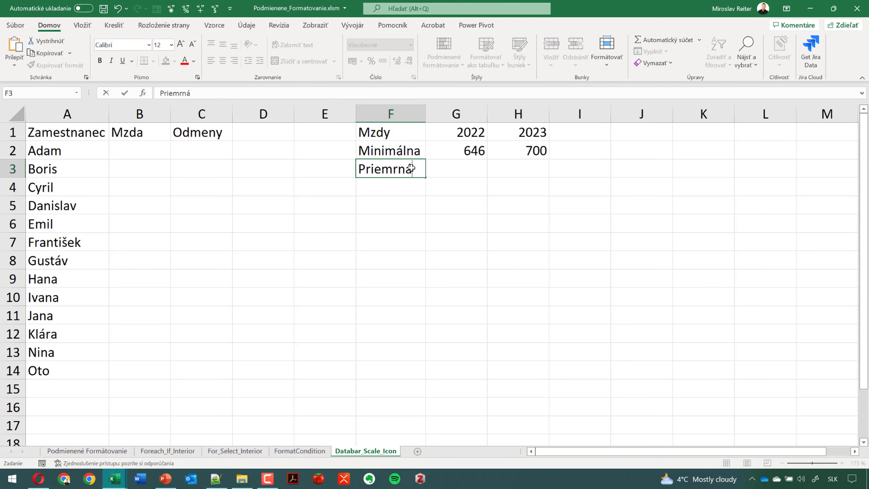
key(BackSpace)
key(BackSpace)
key(BackSpace)
text(ermá)
key(BackSpace)
key(BackSpace)
key(BackSpace)
text(rná)
key(Tab)
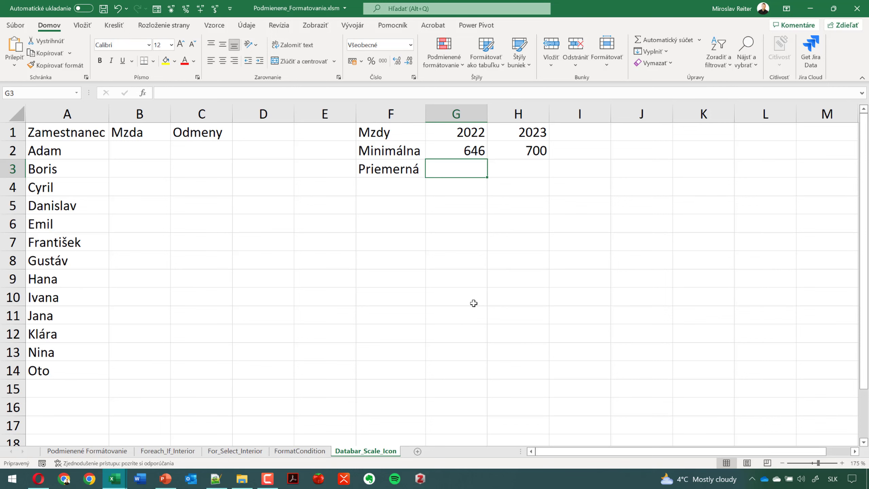
text(12)
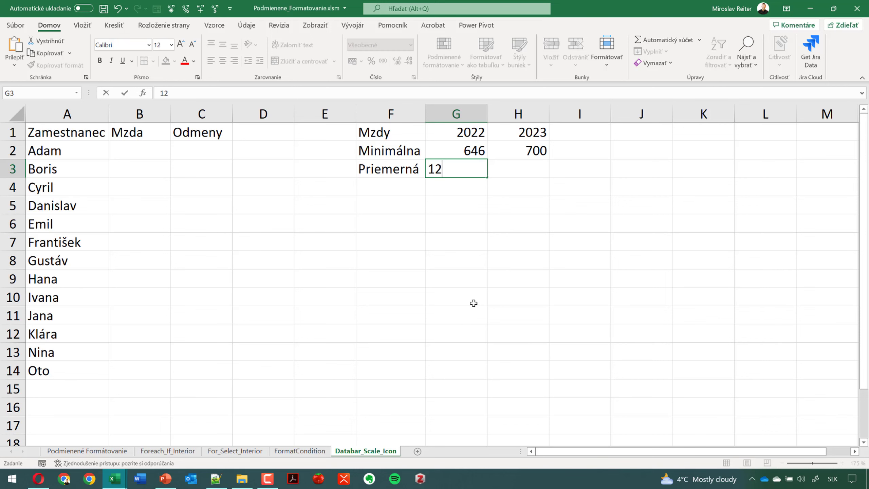
text(95)
key(Tab)
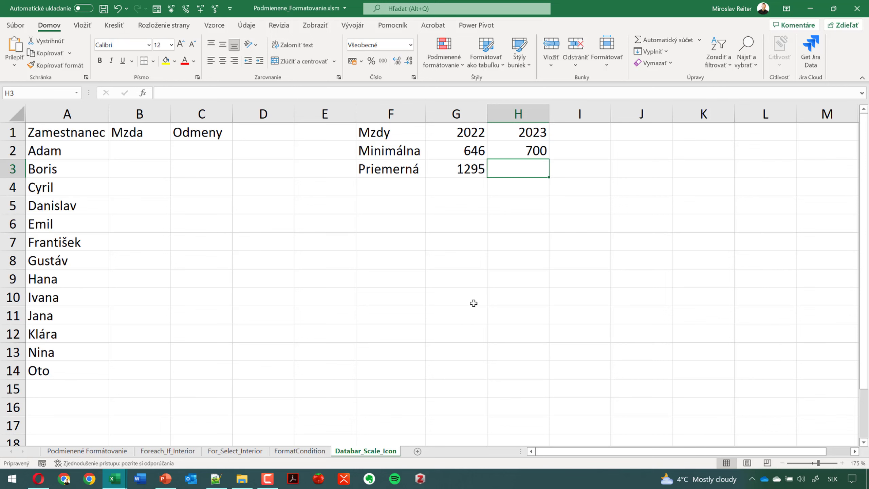
text(137)
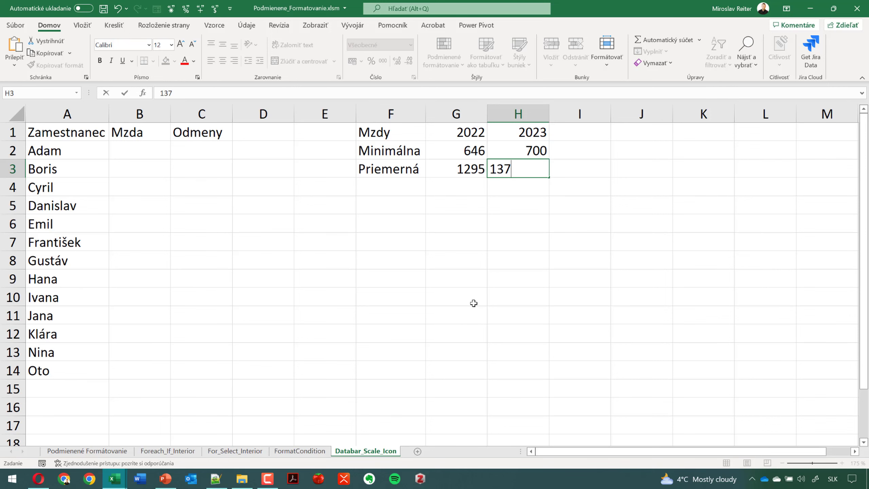
text(1)
key(Return)
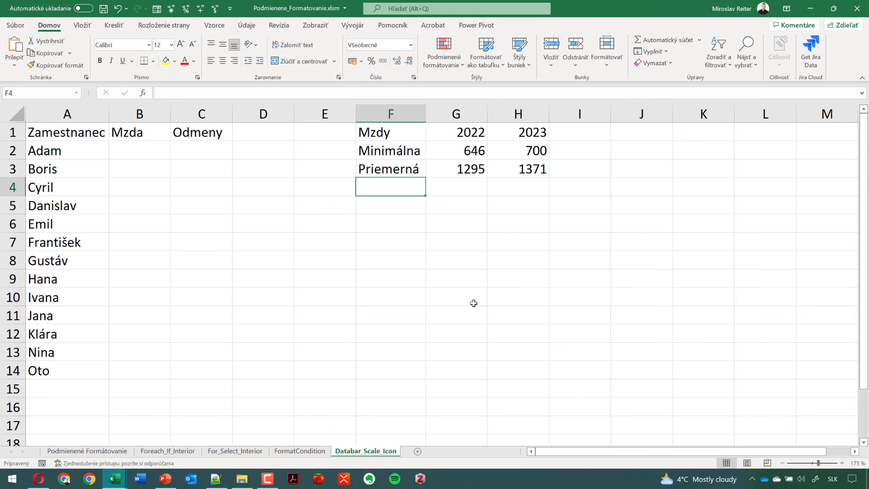
- List the Odmeny options Áno, Nie and Možno below the wage table
key(Down)
text(Odmen)
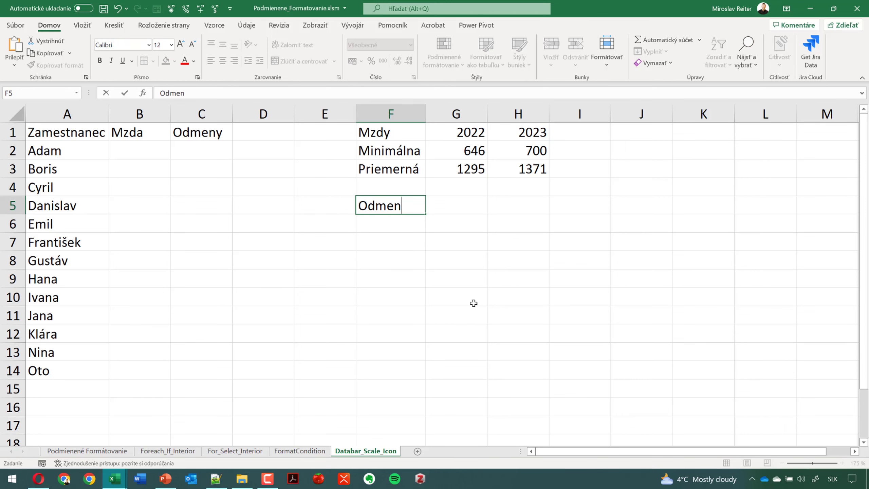
text(z)
key(BackSpace)
text(y)
key(Return)
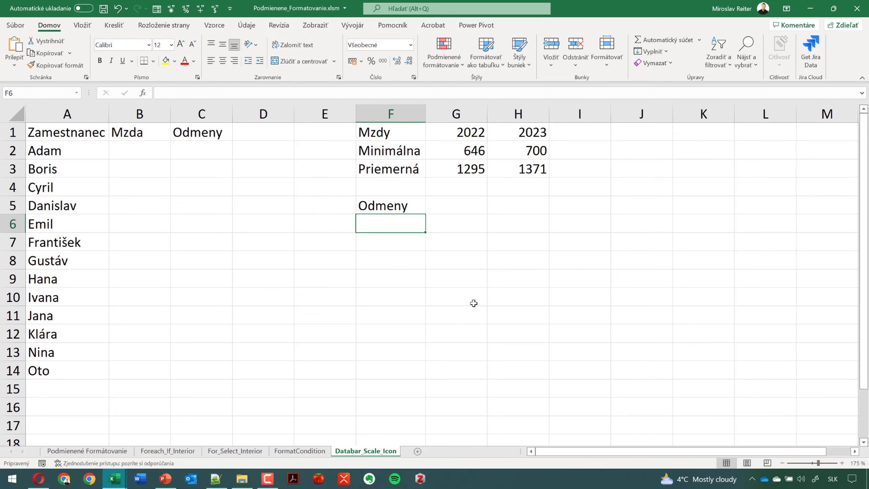
text(Áno)
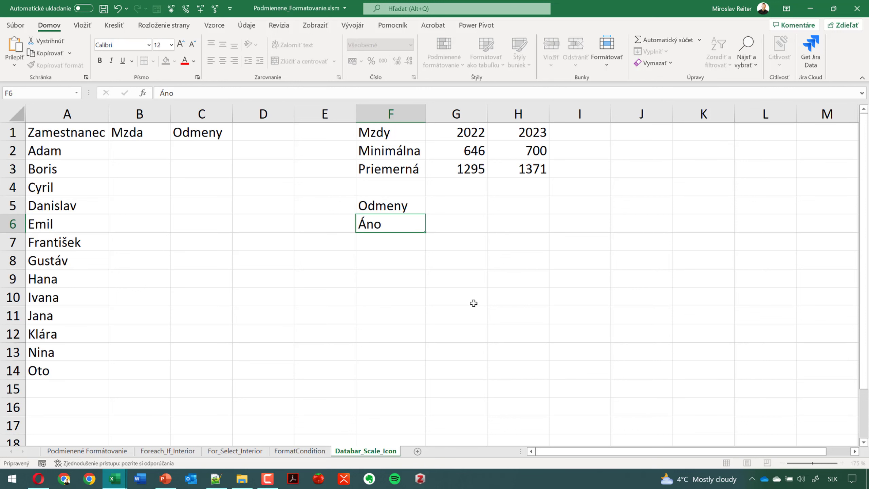
key(Return)
text(Nie)
key(Return)
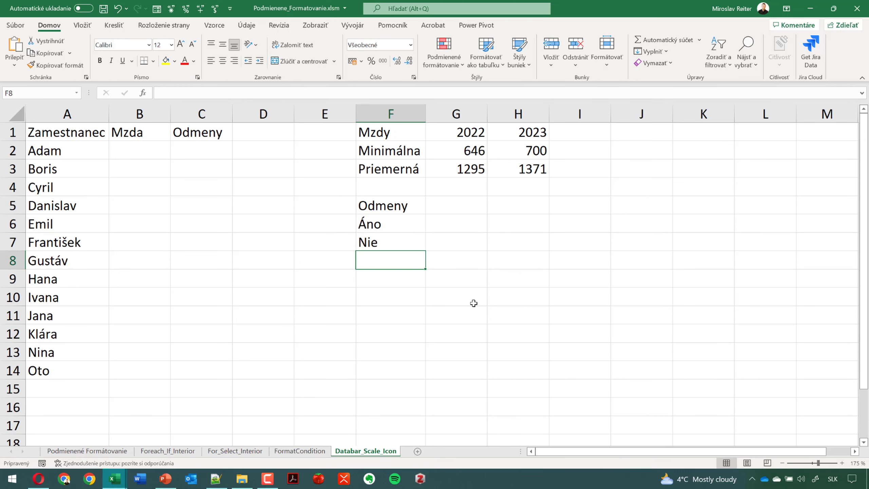
text(Možno)
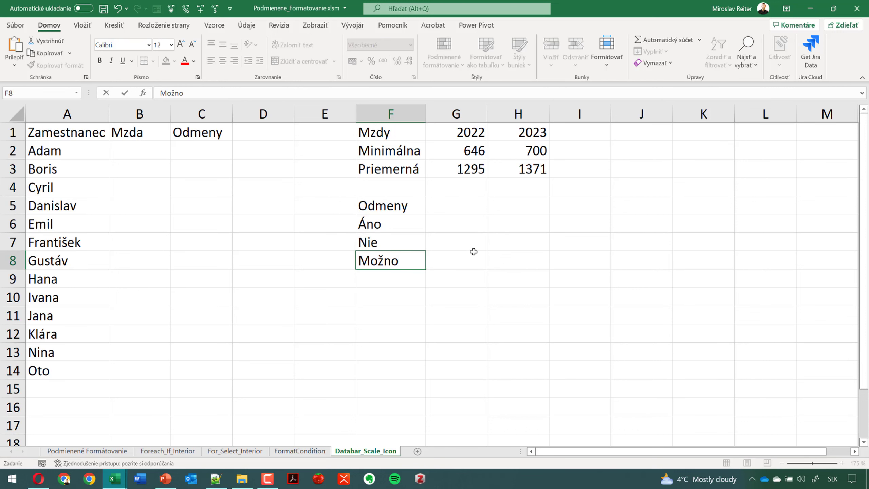
click(473, 221)
click(460, 155)
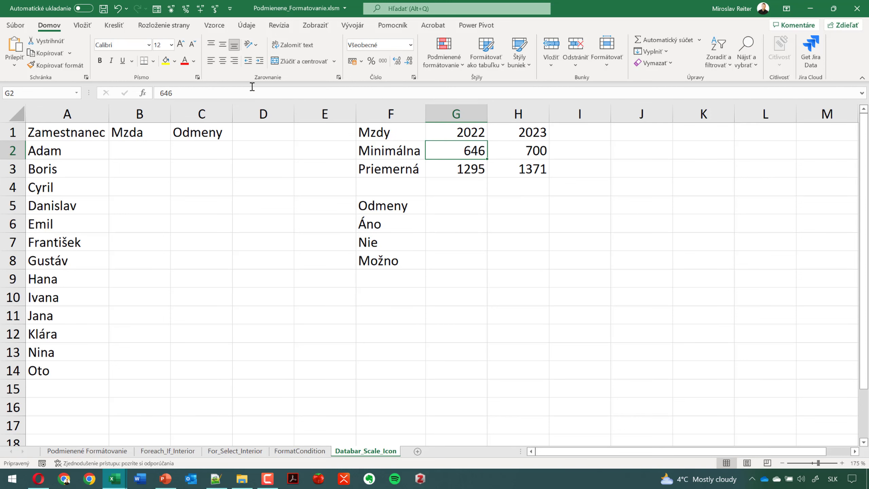
- Make the 646 minimum wage bold red and the 1295 average wage bold blue
click(185, 61)
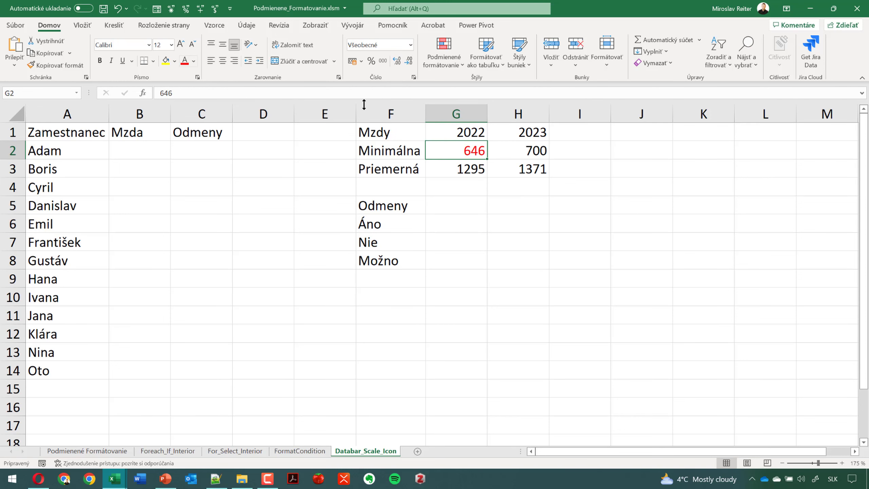
key(ctrl+b)
click(460, 170)
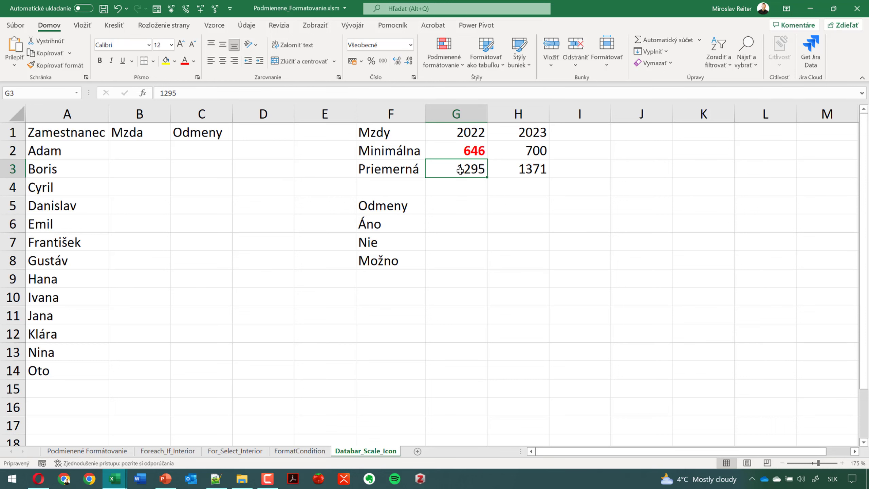
click(193, 60)
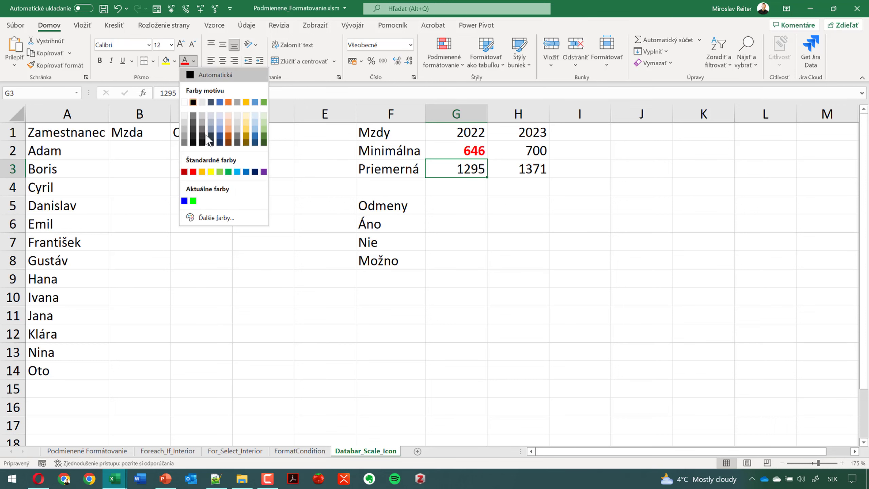
click(184, 200)
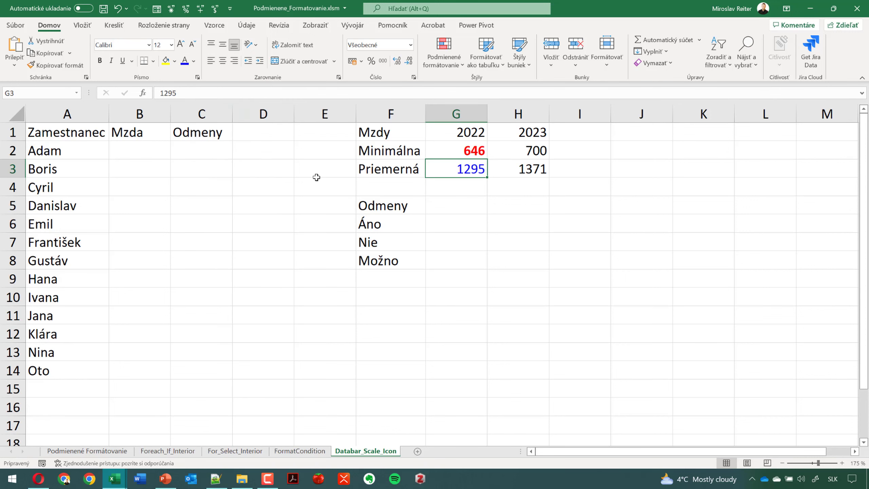
key(ctrl+b)
- Move the Odmeny list one row down to start at F6
click(484, 216)
drag(393, 203, 390, 262)
key(ctrl+c)
click(378, 225)
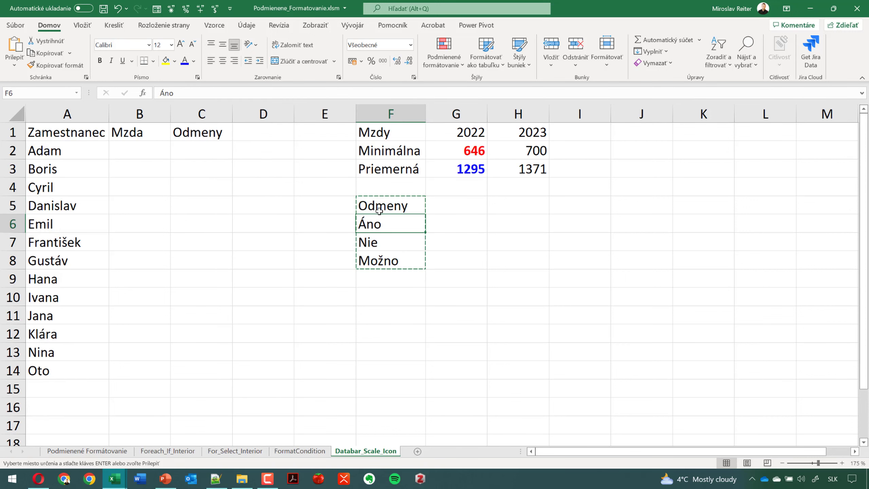
key(ctrl+v)
- Add the Maximálna row in F4:H4 with 9912 and 12450
click(385, 188)
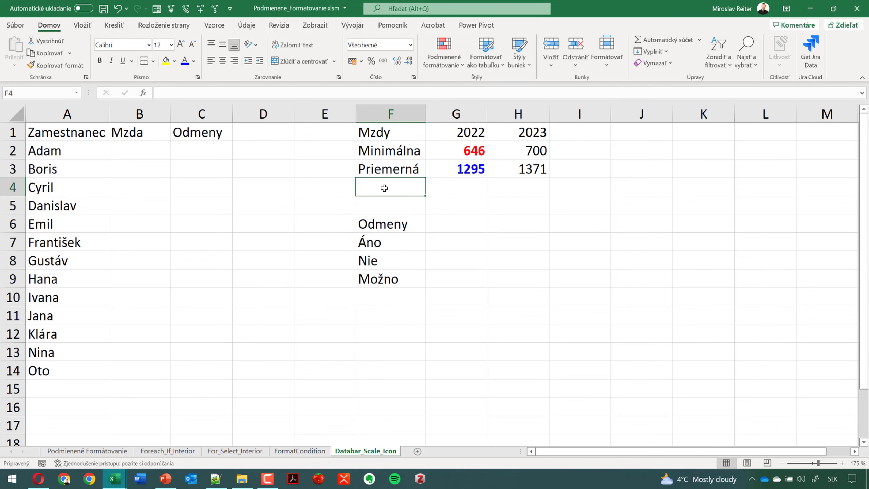
text(Maxim)
text(á)
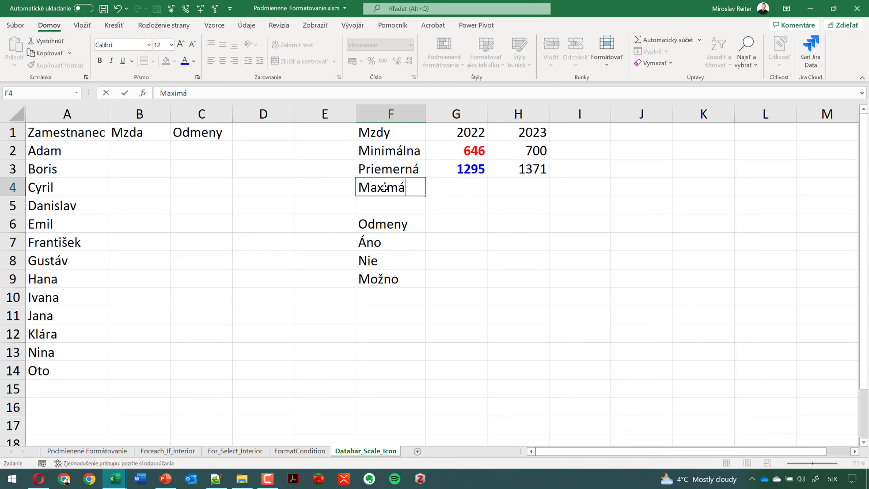
text(lna)
key(Tab)
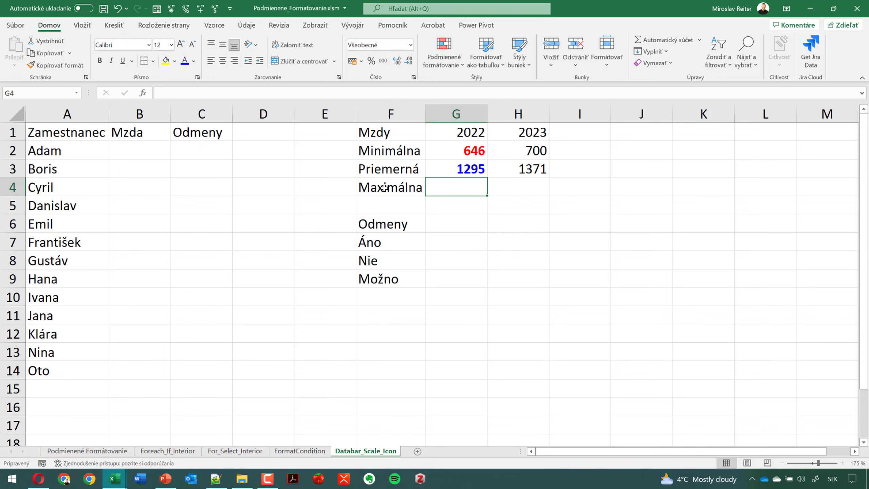
text(99)
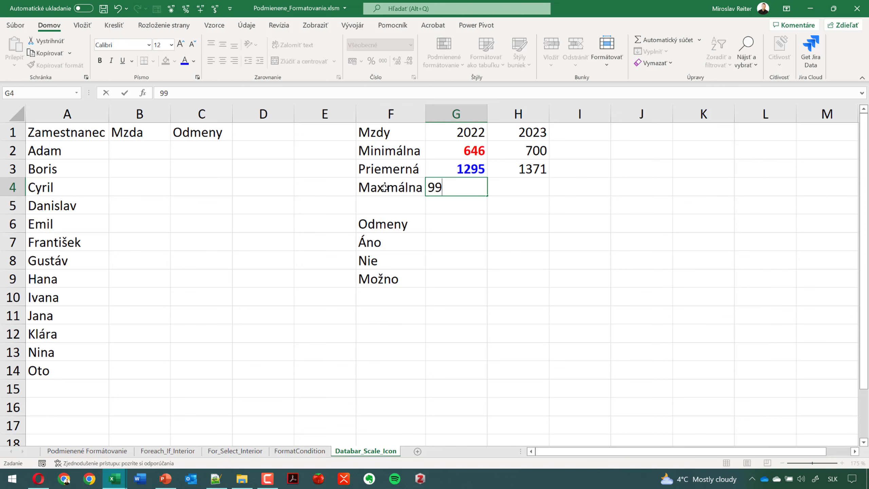
text(12)
key(Tab)
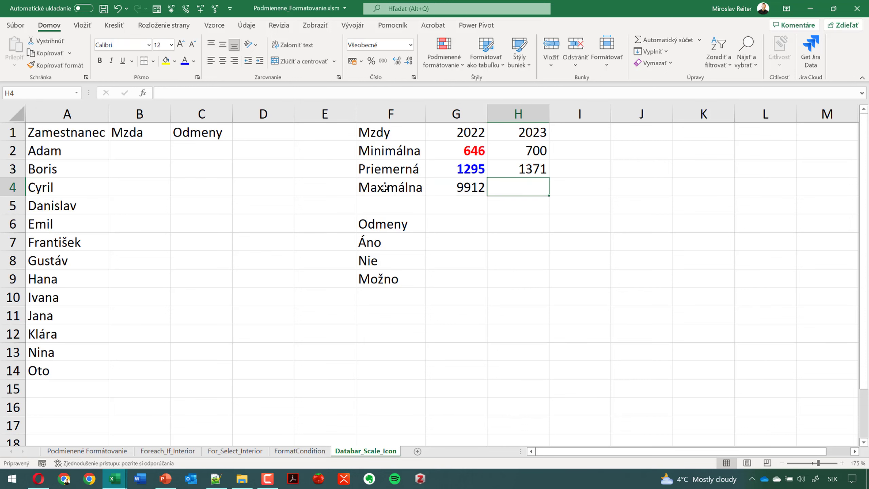
text(1245)
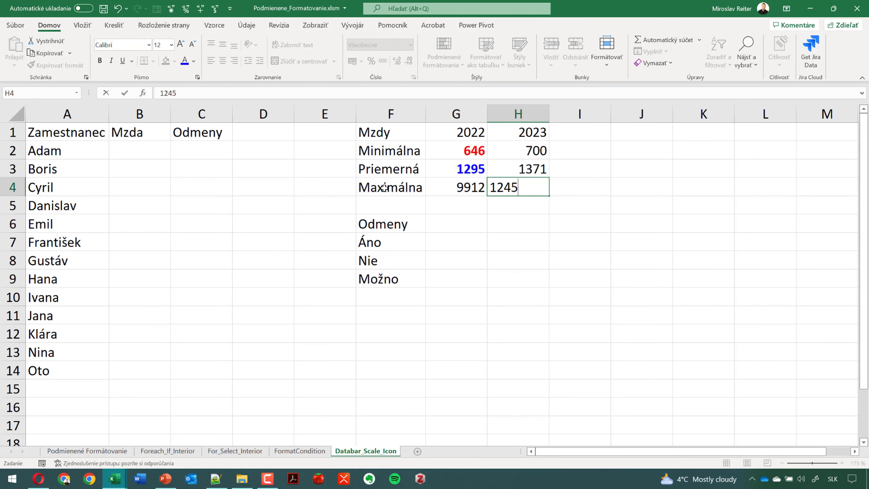
text(0)
key(Return)
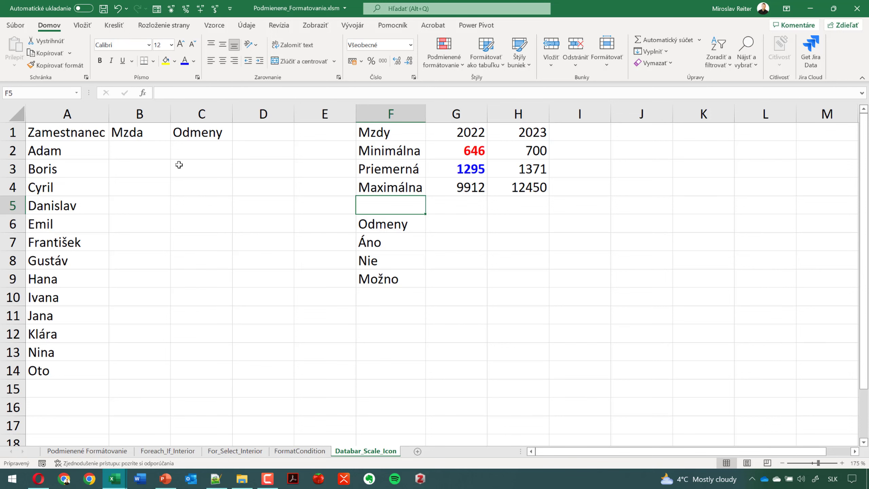
- Enter 646 in B2 and copy it into B3, B9, B12 and B14
click(140, 152)
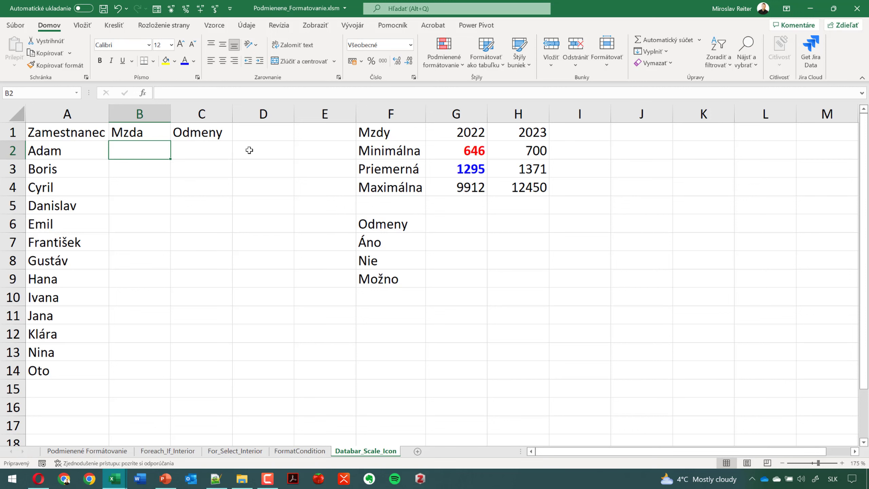
text(646)
key(Return)
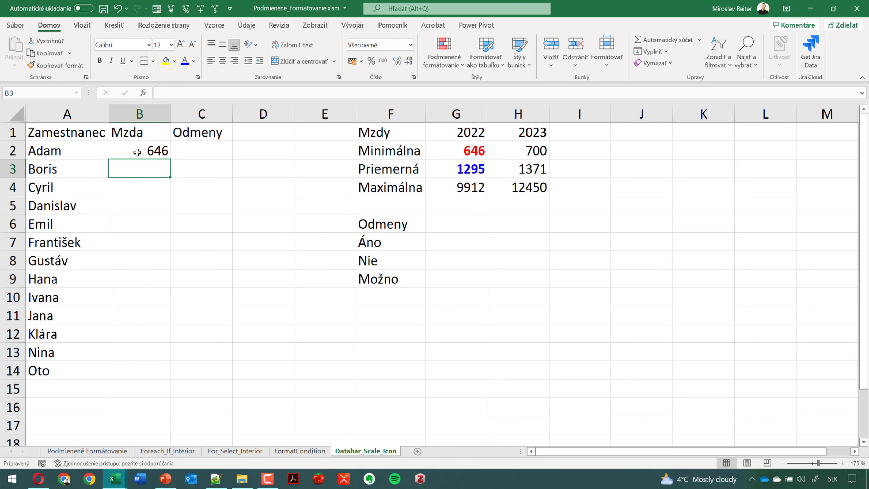
click(137, 153)
key(ctrl+c)
click(139, 172)
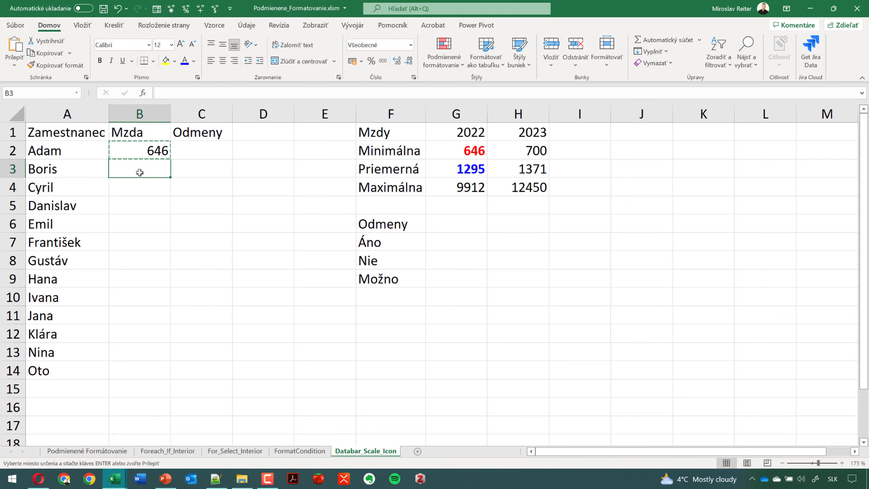
key(ctrl+v)
click(148, 280)
key(ctrl+v)
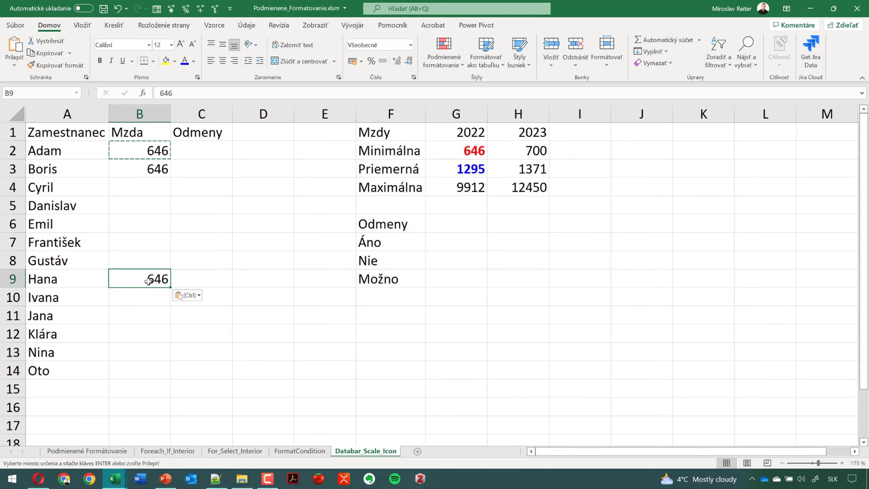
click(149, 348)
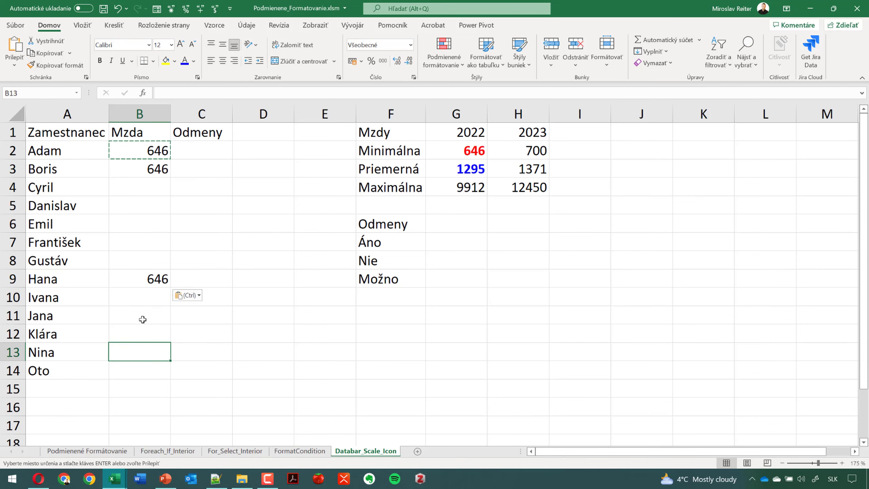
click(140, 337)
key(ctrl+v)
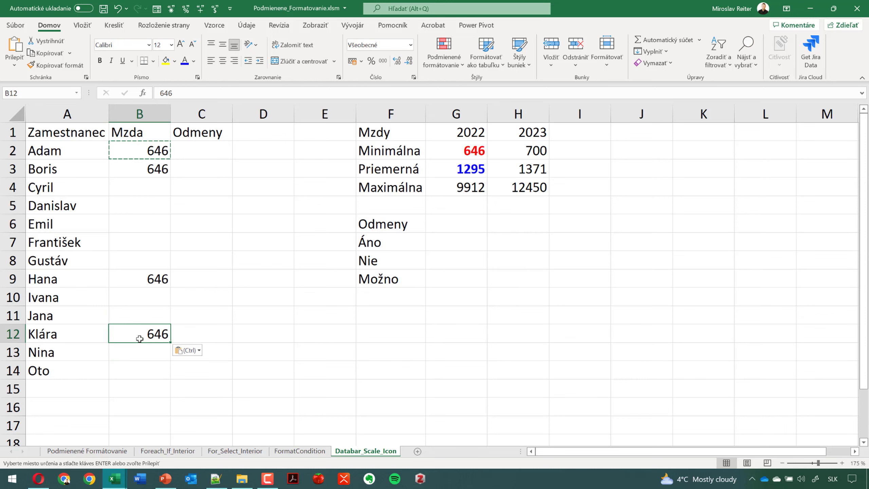
click(137, 369)
key(ctrl+v)
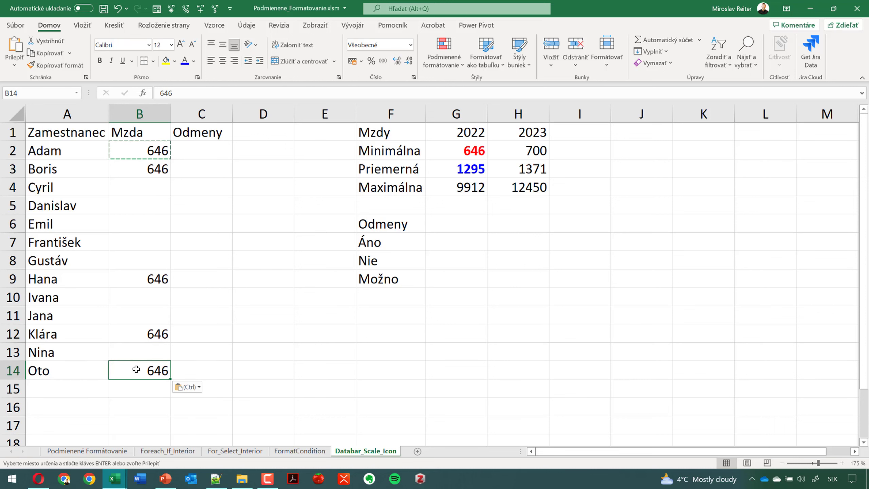
key(Escape)
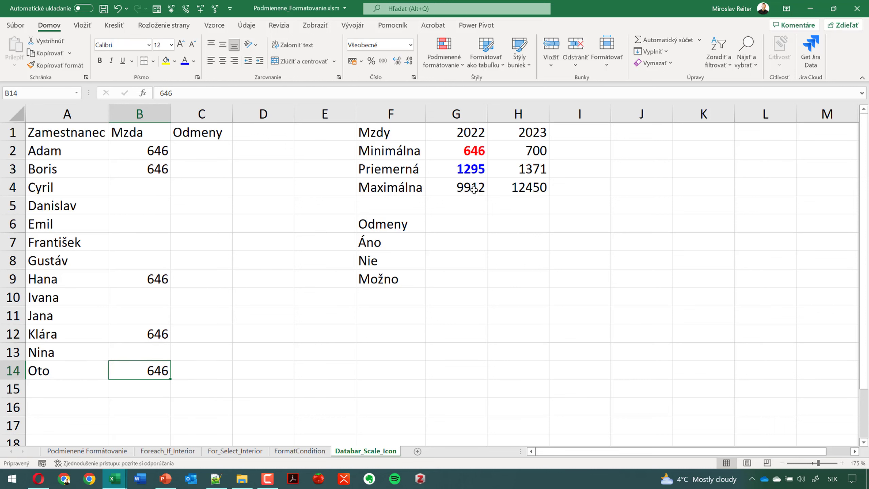
- Copy the maximum 9912 from G4 into B4
click(474, 189)
key(ctrl+c)
click(148, 189)
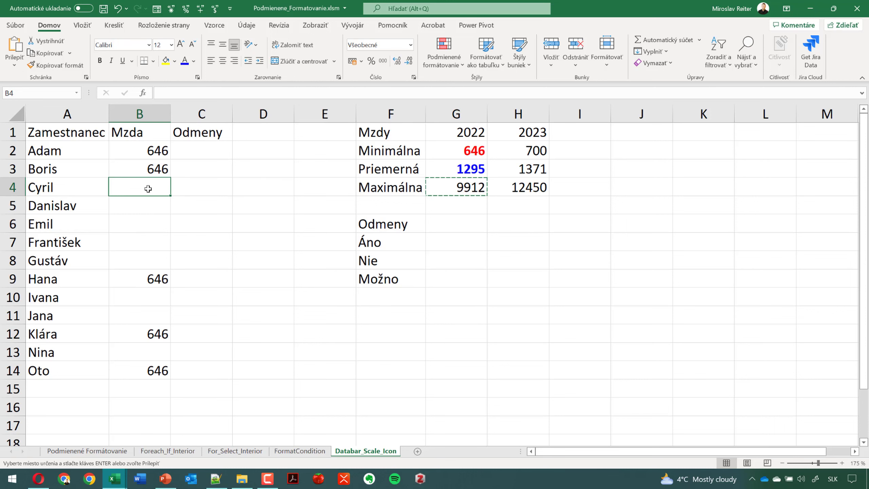
key(ctrl+v)
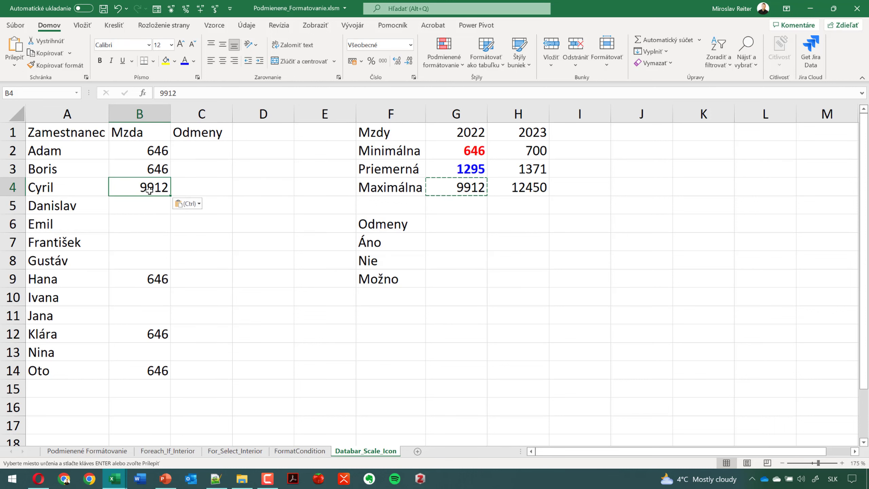
click(144, 205)
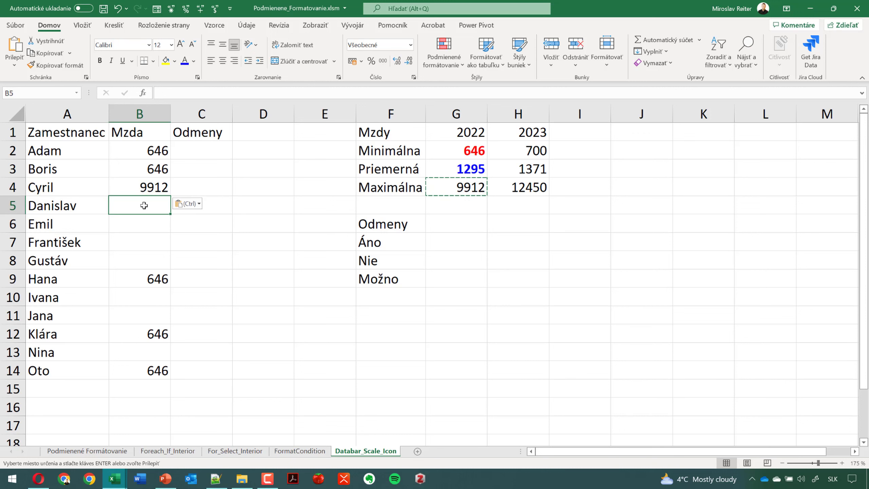
key(Escape)
- Enter 1295 in B5 and copy it into B7, B10 and B13
text(1)
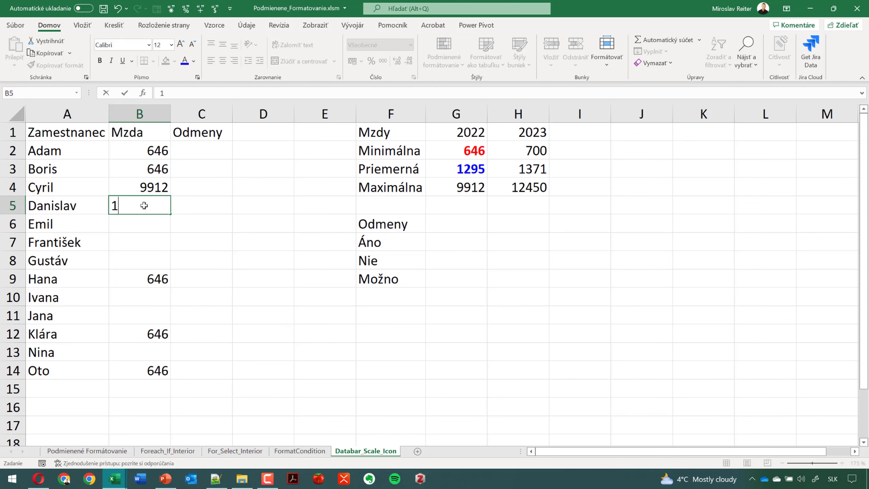
text(295)
click(127, 224)
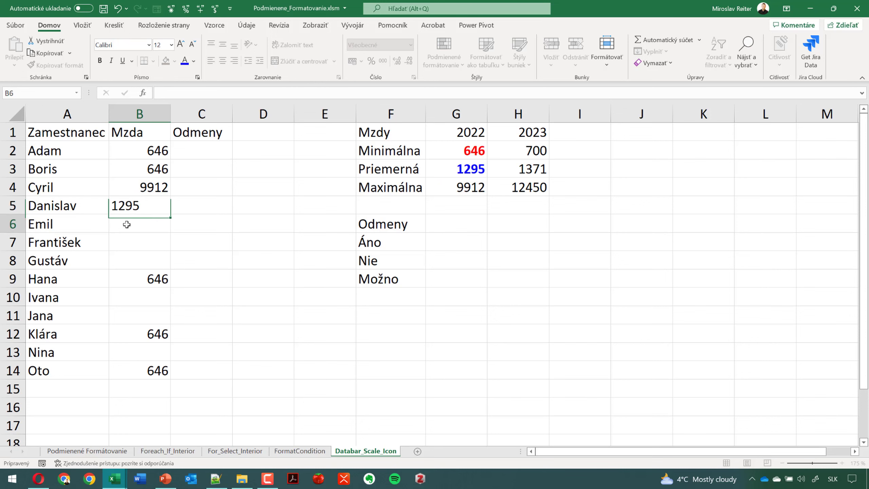
click(154, 211)
key(ctrl+c)
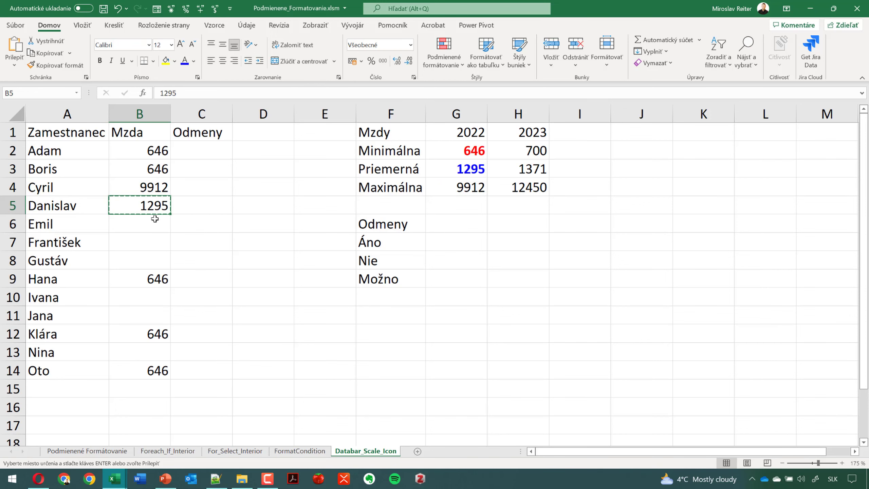
click(154, 240)
key(ctrl+v)
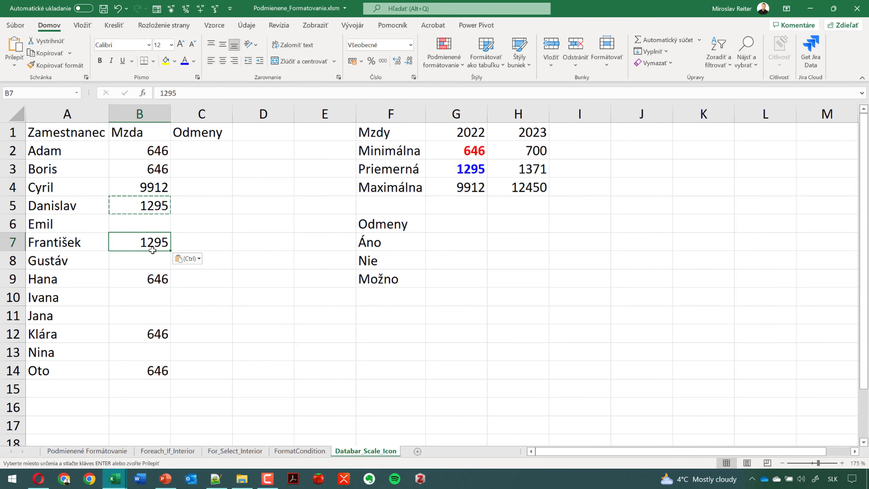
click(136, 302)
key(ctrl+v)
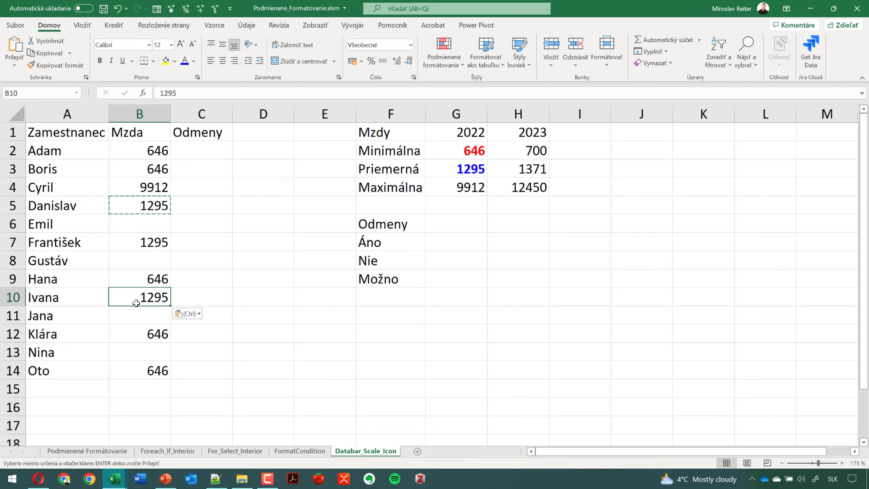
click(141, 358)
key(ctrl+v)
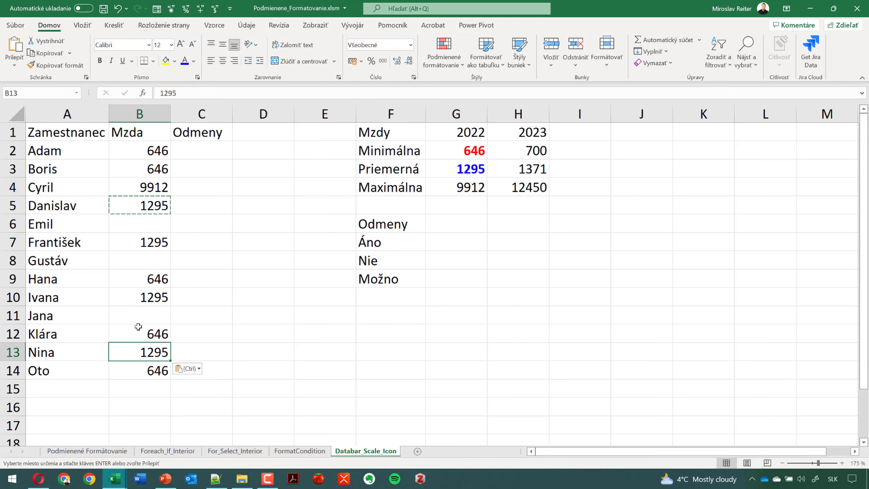
click(139, 320)
key(Escape)
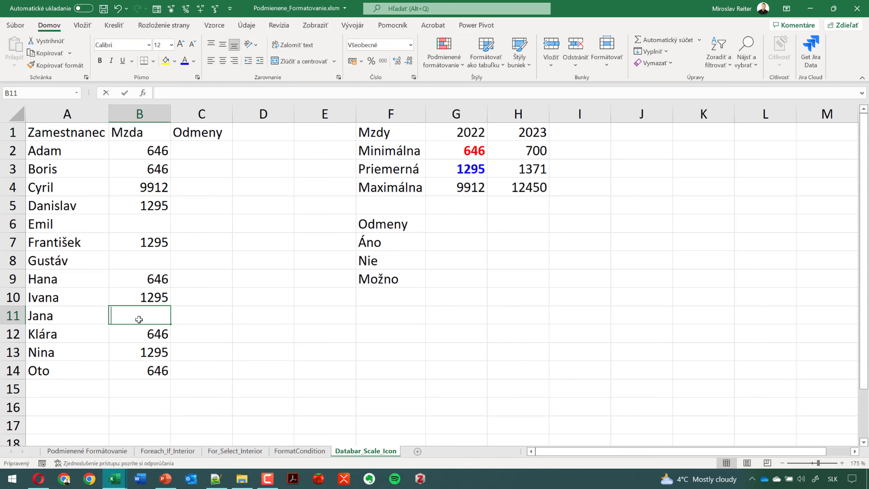
- Enter salaries 1300 in B11, 12000 in B8 and 10000 in B6
text(1300)
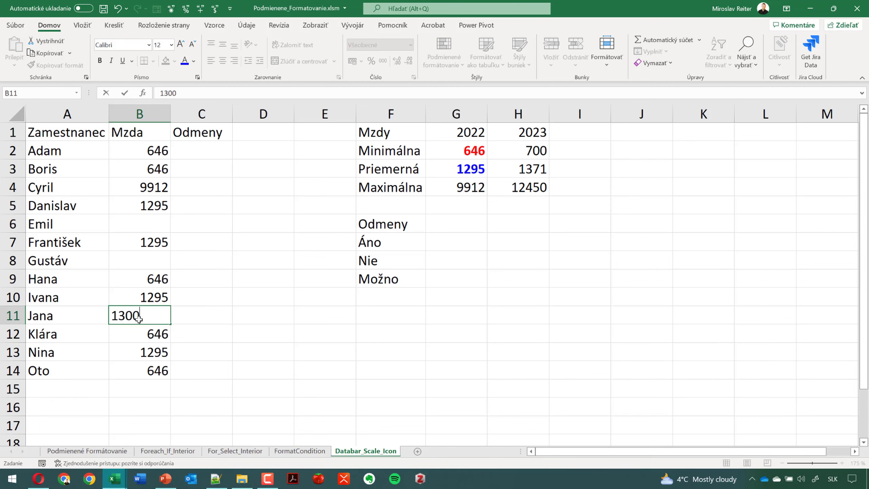
click(136, 263)
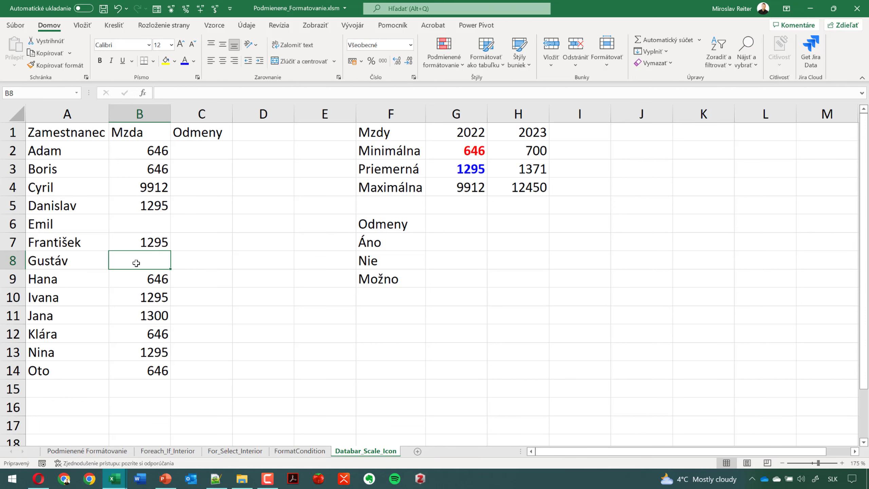
text(1200)
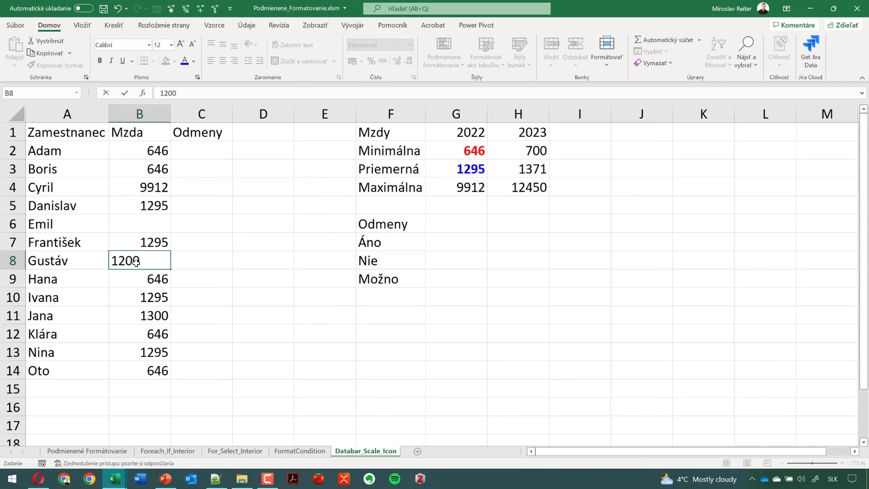
text(0)
click(147, 231)
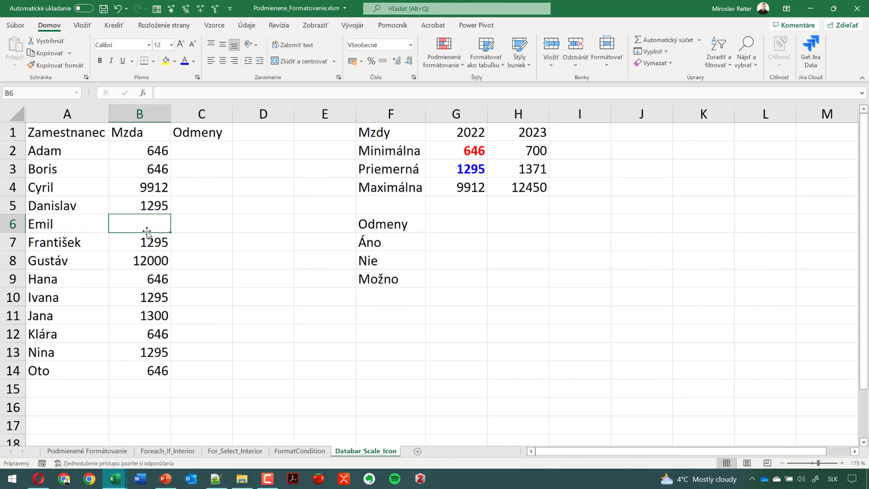
text(1000)
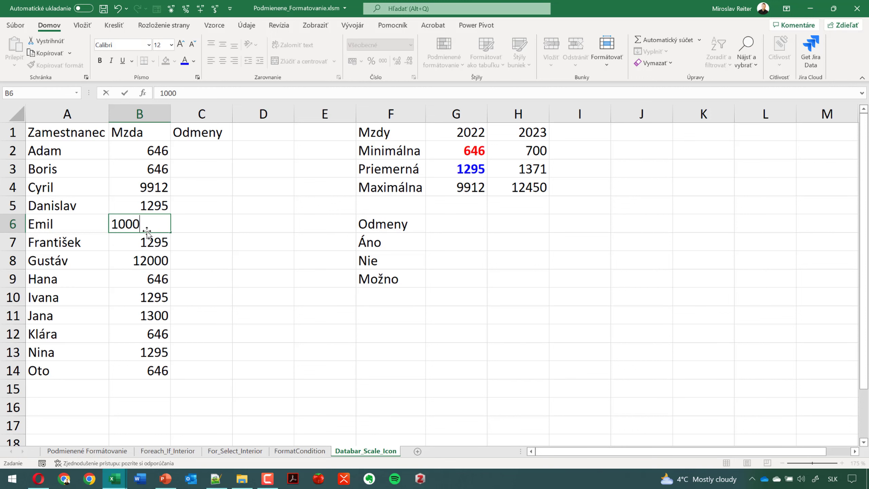
text(0)
click(218, 332)
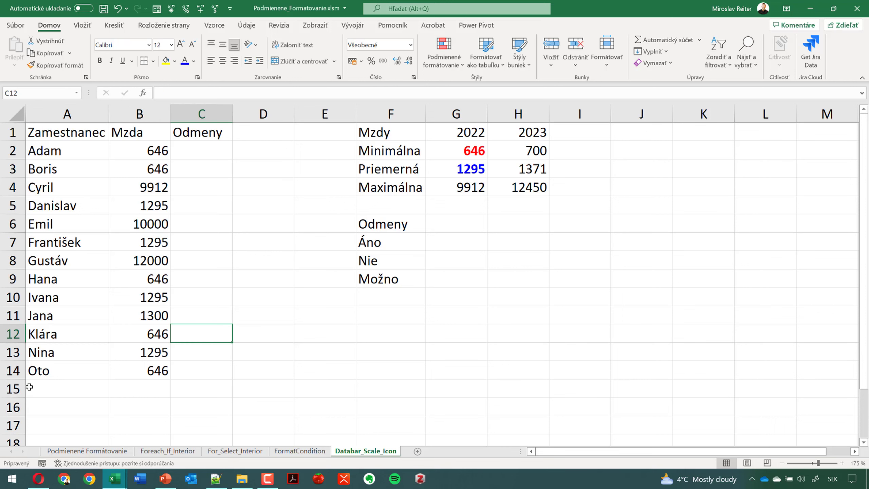
- Insert a new row 13 with the new employee's name and a 646 salary
click(15, 352)
key(ctrl+plus)
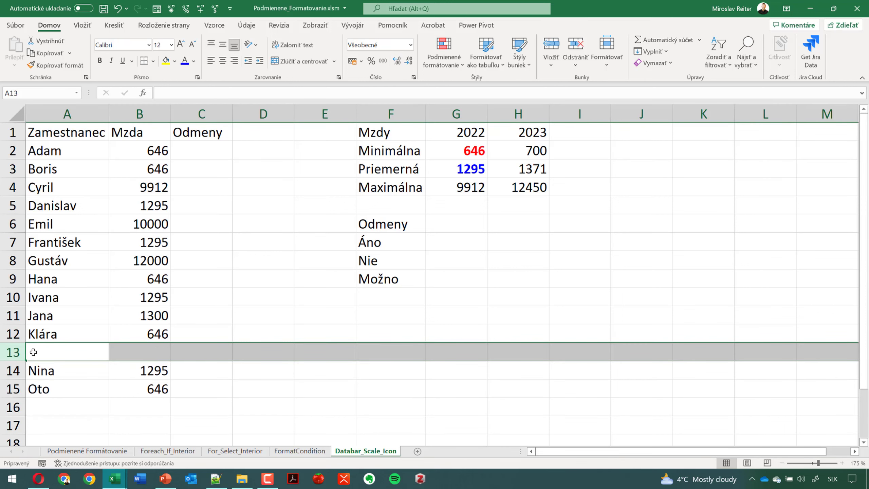
click(42, 345)
text(Mária)
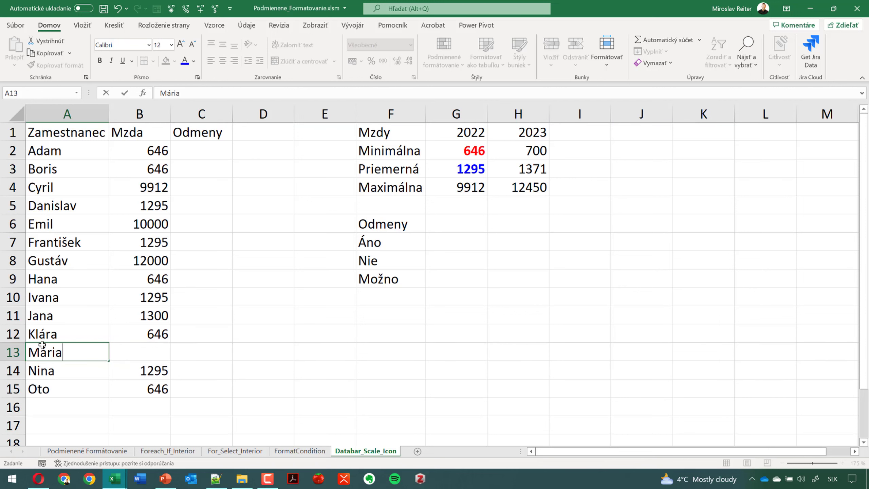
click(179, 330)
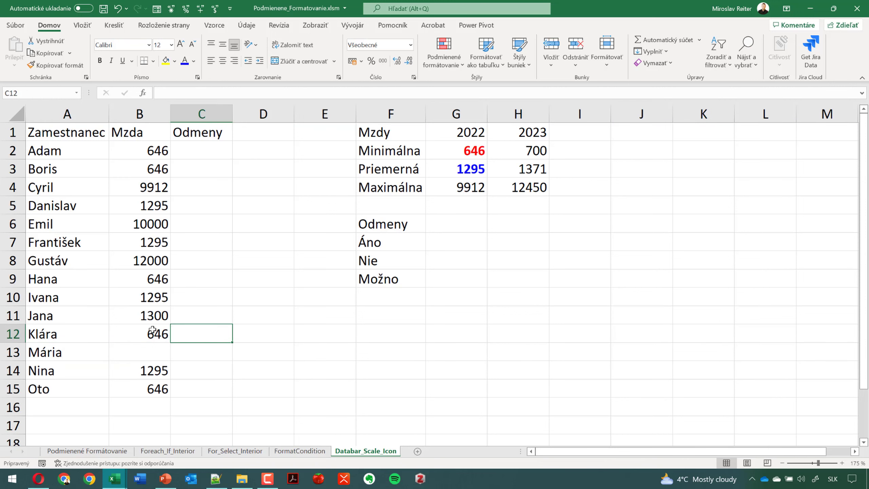
click(155, 331)
key(ctrl+c)
click(152, 354)
key(ctrl+v)
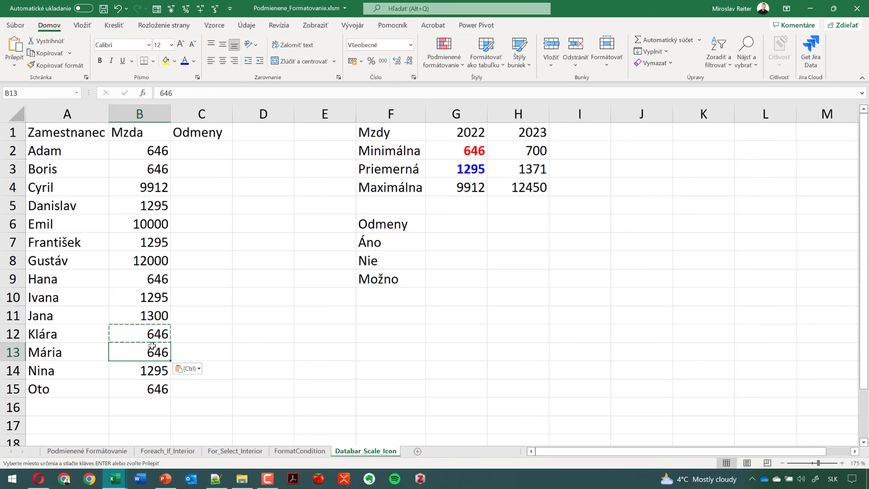
key(Escape)
- Move 1300 from B11 to B12 and enter 800 in B11
click(153, 332)
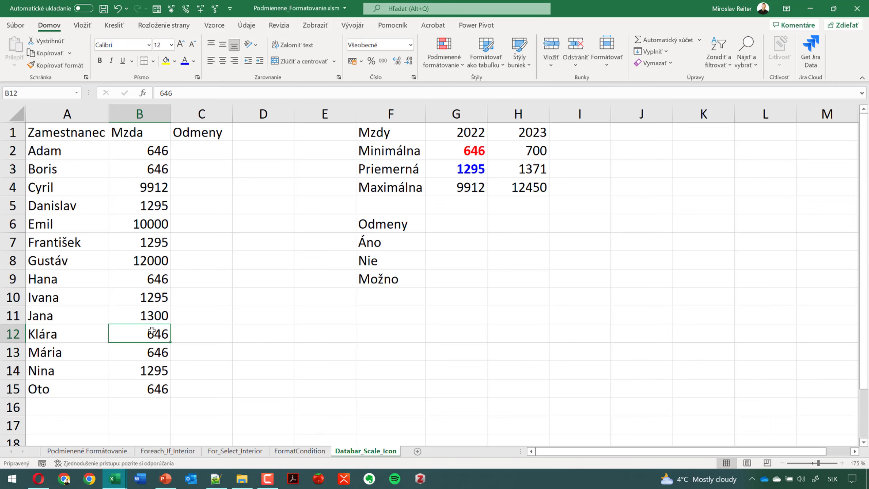
click(152, 315)
key(ctrl+c)
click(150, 334)
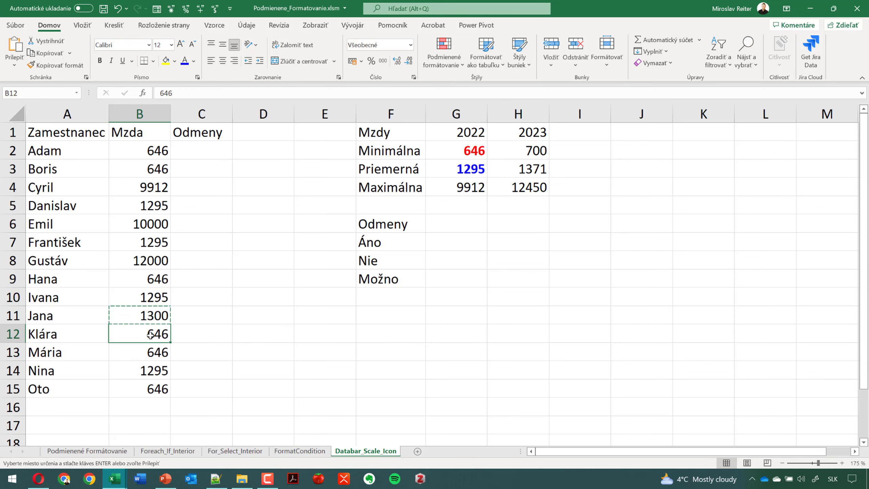
key(ctrl+v)
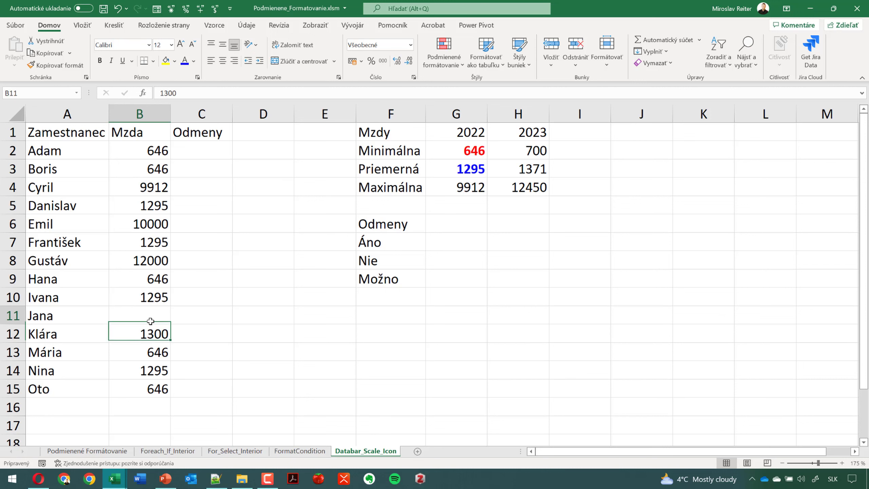
text(800)
key(Return)
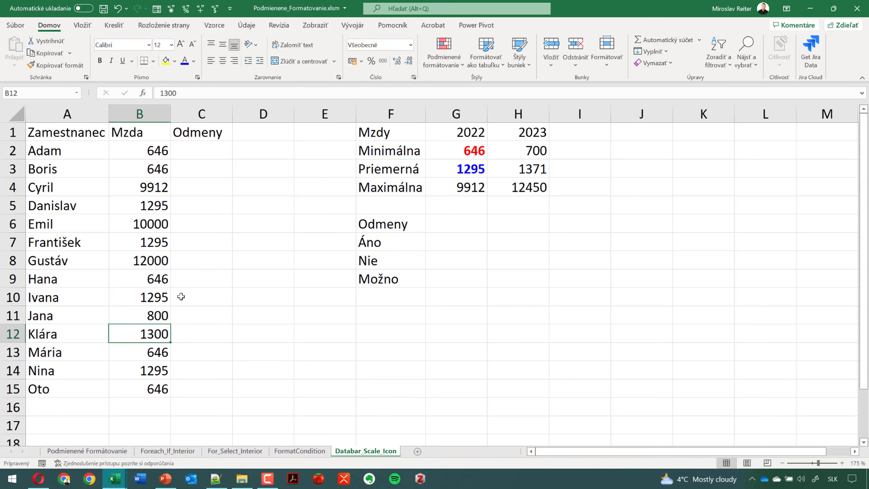
- Paste Áno into C2:C5, Nie into C6:C9 and Možno into C10:C15 from F7–F9
click(378, 246)
key(ctrl+c)
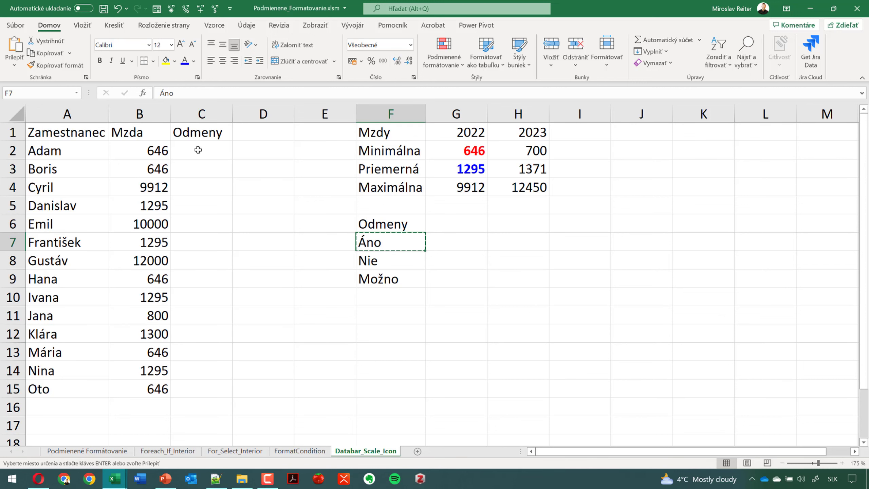
drag(198, 150, 199, 202)
key(ctrl+v)
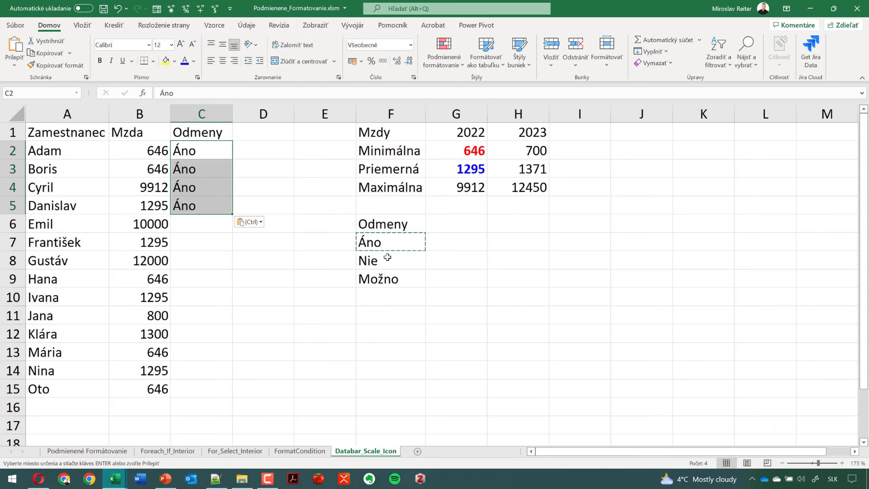
click(387, 257)
key(ctrl+c)
drag(195, 223, 199, 285)
key(ctrl+v)
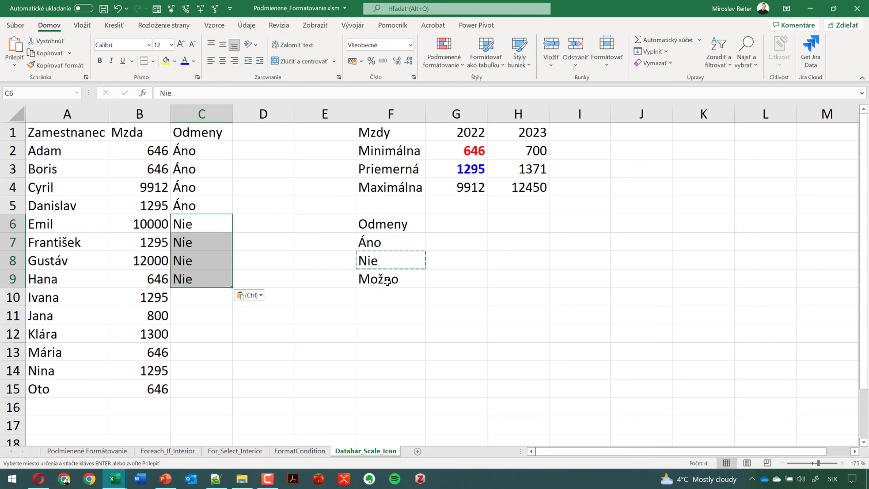
click(387, 282)
key(ctrl+c)
drag(200, 296, 200, 389)
key(ctrl+v)
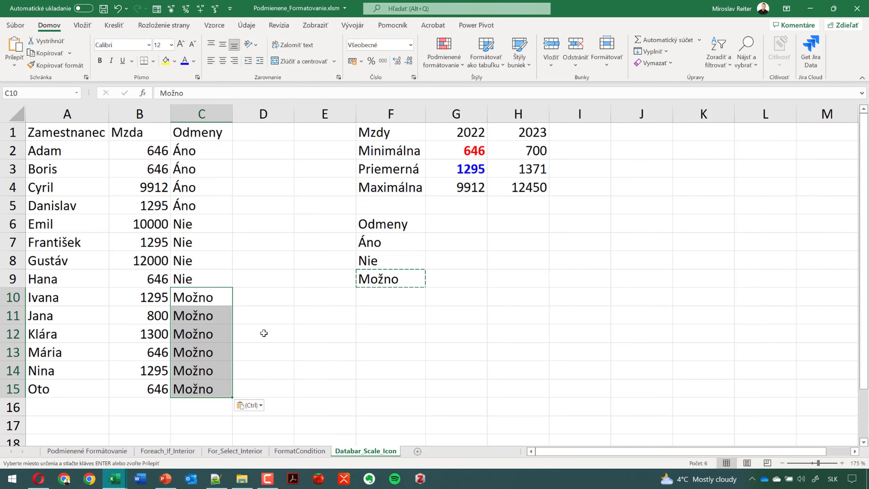
- Select the employee data range A1:C15
click(263, 333)
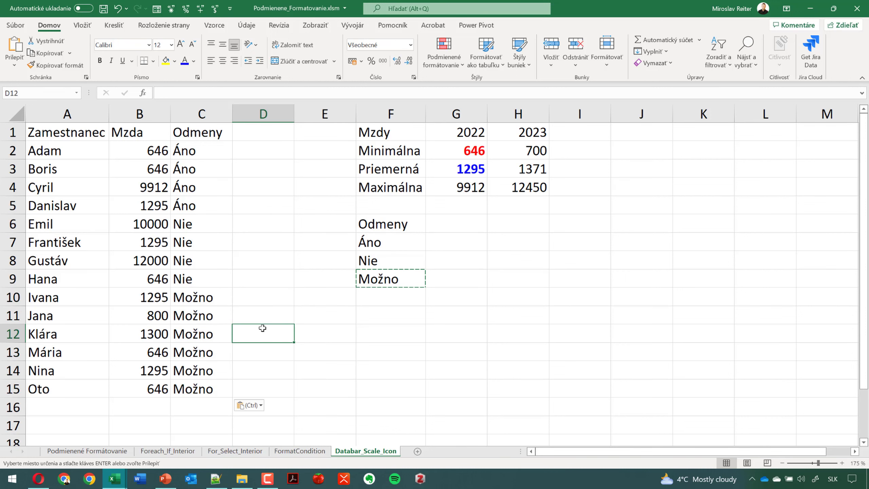
click(238, 229)
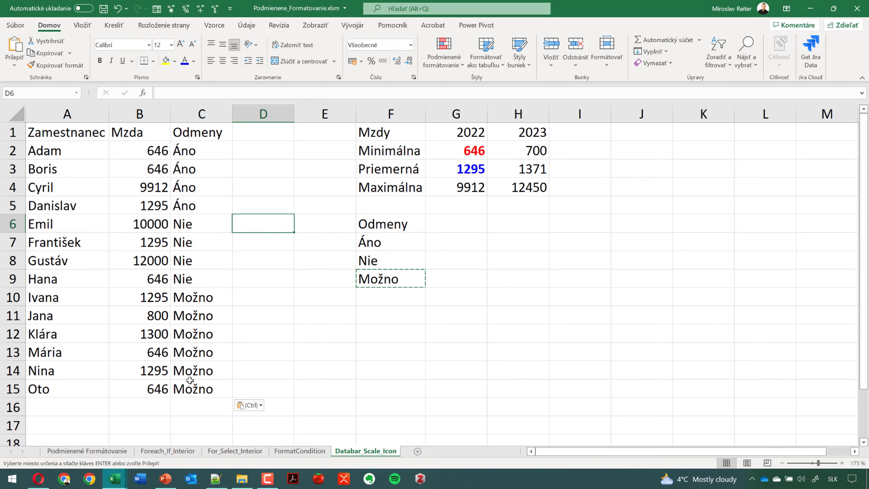
drag(191, 386, 3, 90)
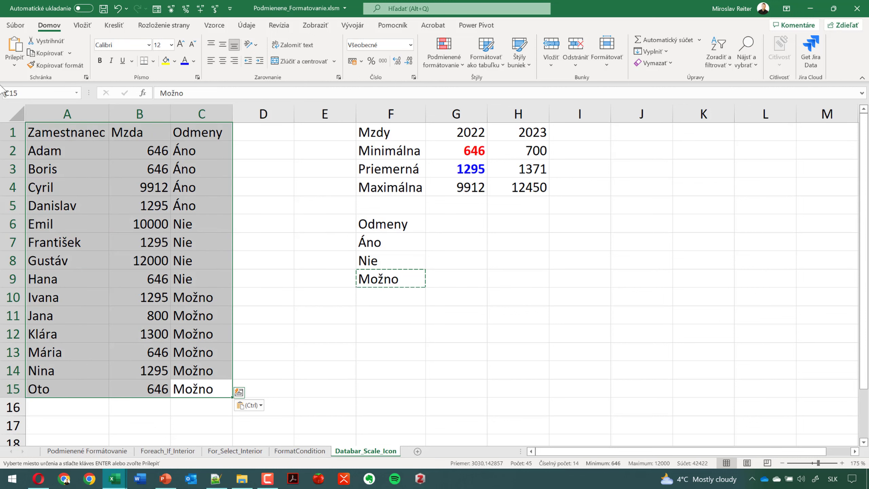
- Convert the data into a table named tab_zamestnanci and autofit columns A–C
click(118, 184)
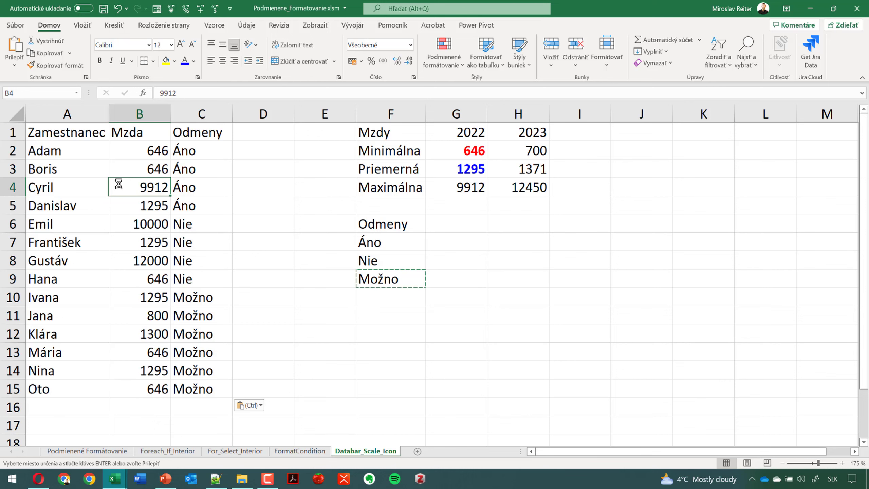
key(ctrl+t)
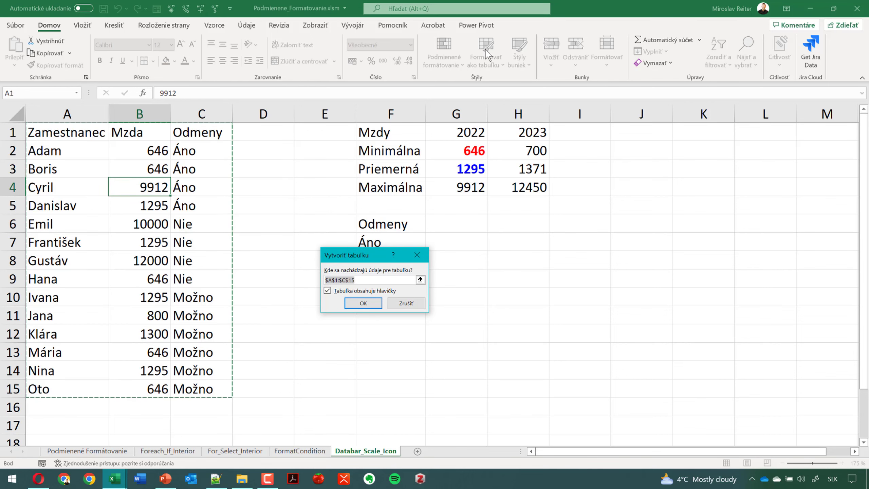
click(359, 302)
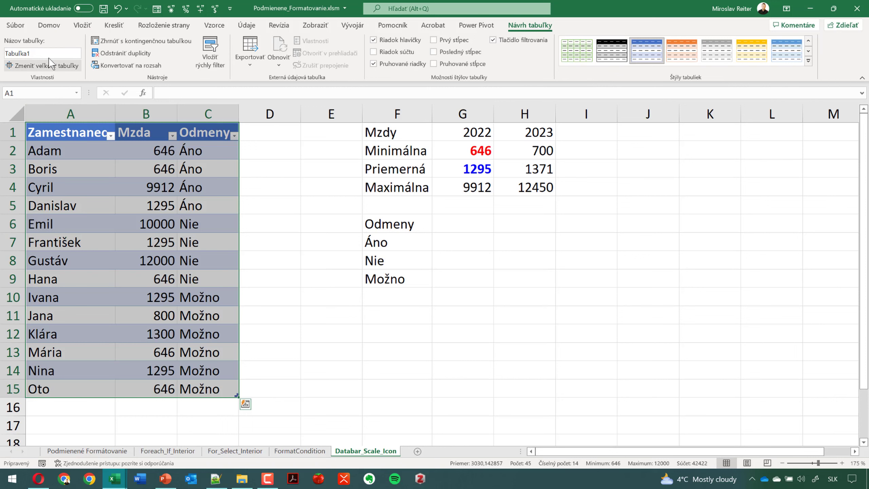
click(47, 53)
text(tab_zamestnanci)
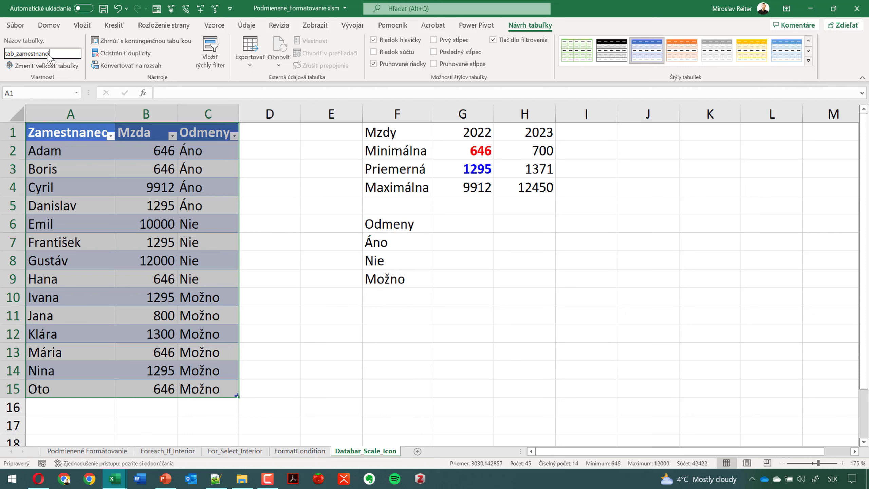
key(Return)
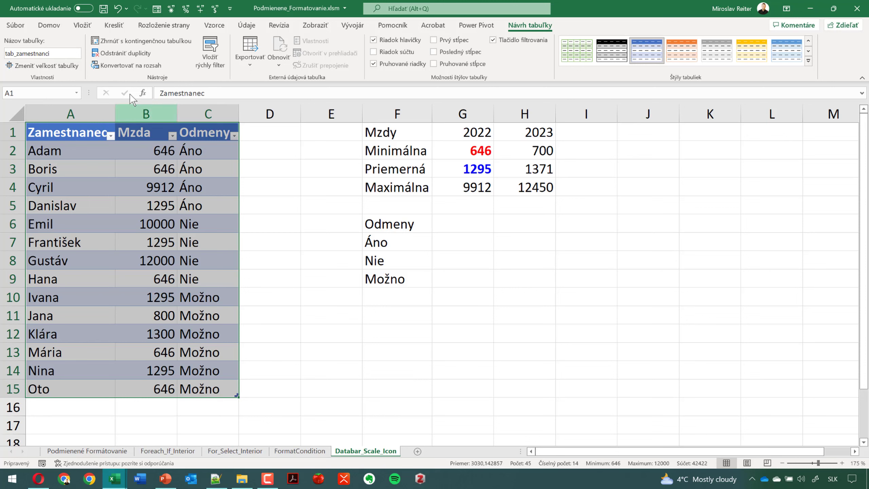
click(109, 109)
double_click(110, 109)
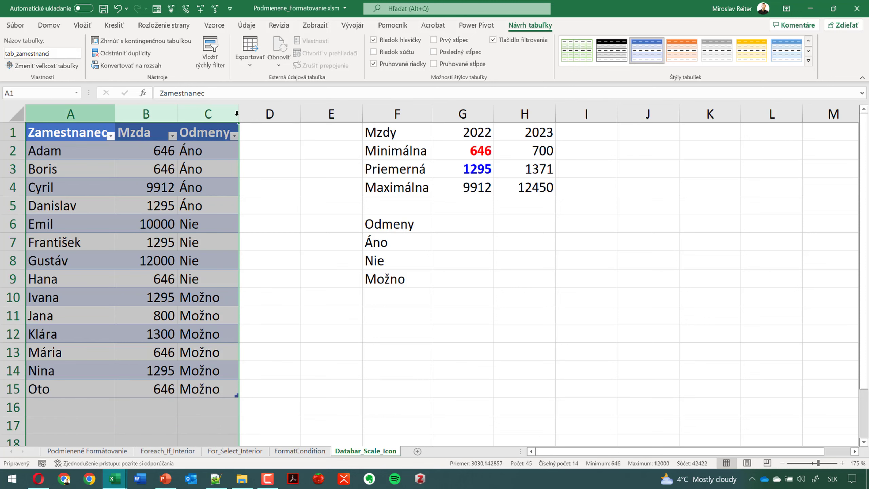
click(173, 198)
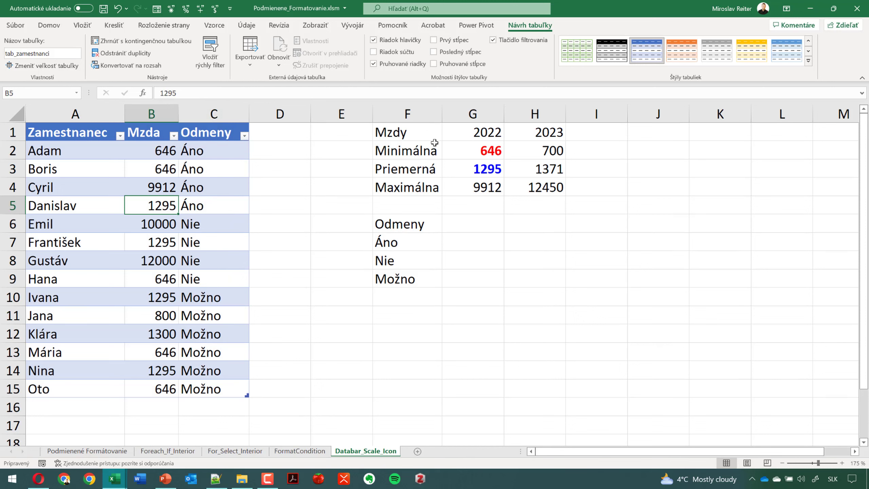
- Bold the Mzdy, 2022, 2023 headings in F1:H1 and the Odmeny heading in F6
click(421, 134)
shift+click(547, 135)
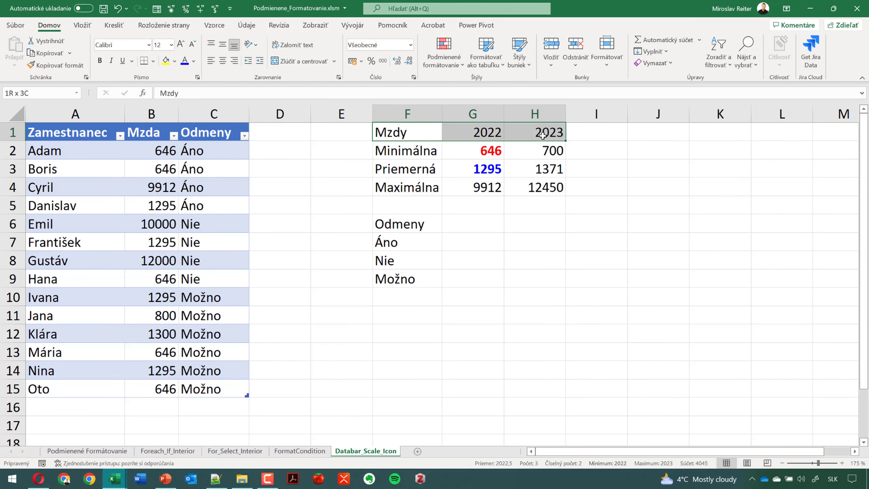
key(ctrl+b)
click(426, 223)
key(ctrl+b)
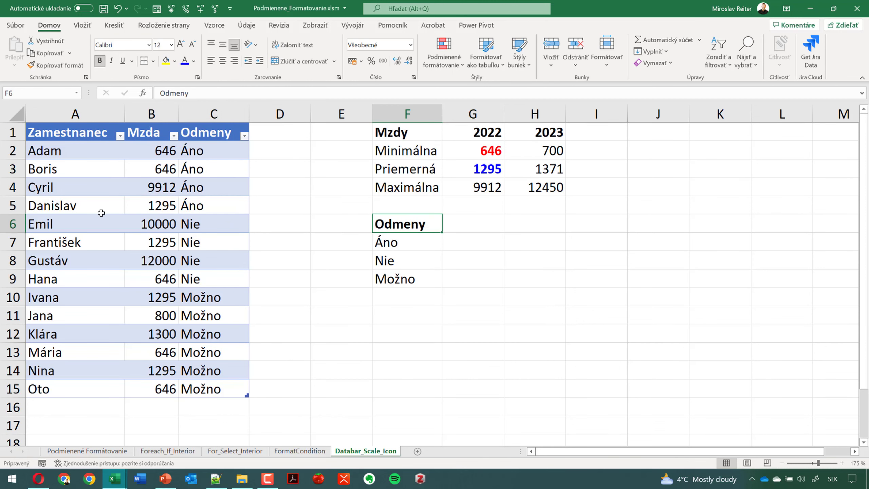
click(108, 183)
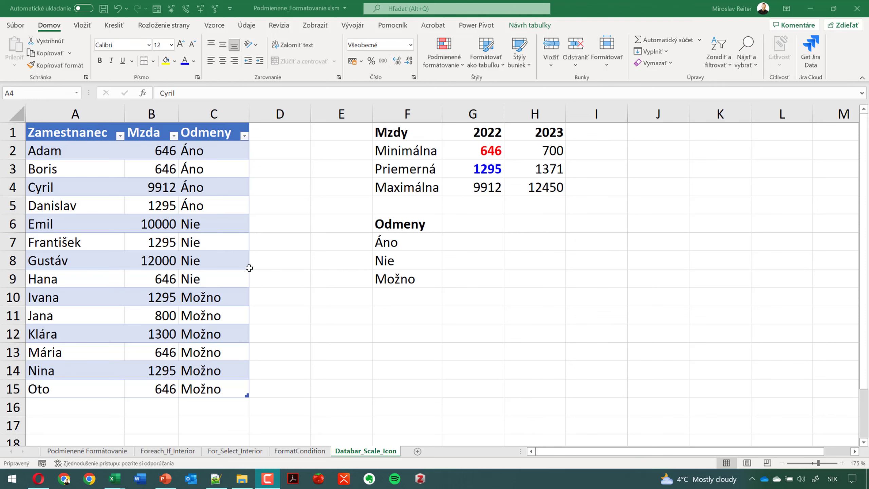
click(219, 262)
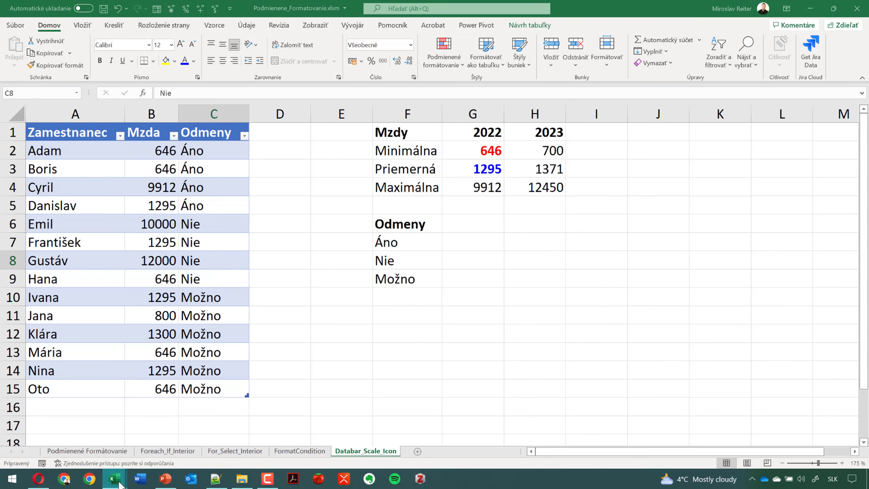
- Apply Smart Indent to the existing macro in the Podmienene_Formatovanie module
mouse_move(114, 479)
click(164, 446)
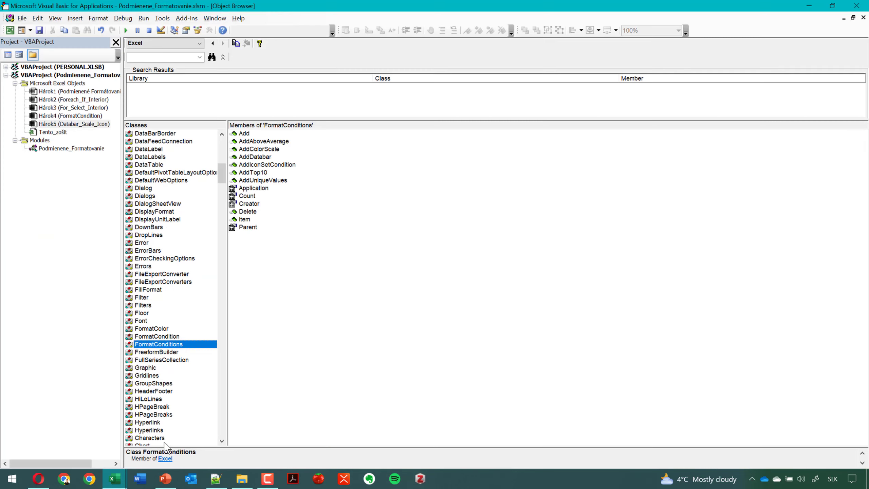
double_click(74, 149)
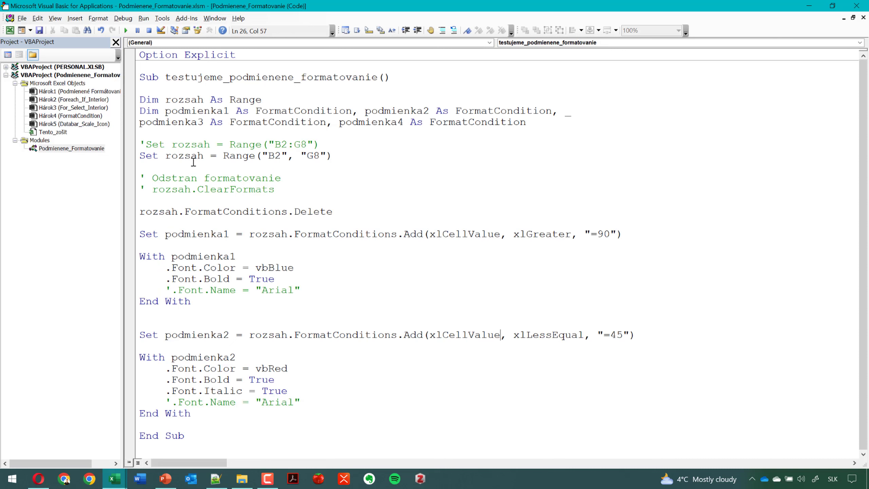
click(204, 157)
right_click(204, 157)
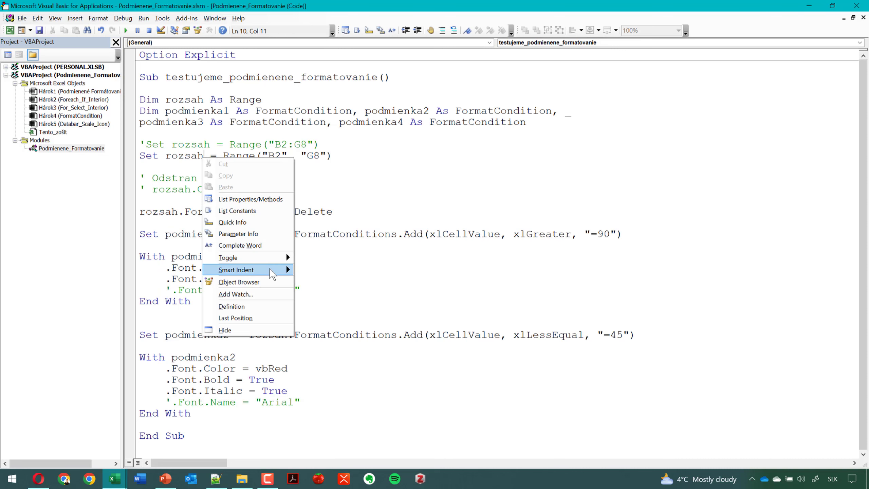
mouse_move(236, 269)
click(318, 281)
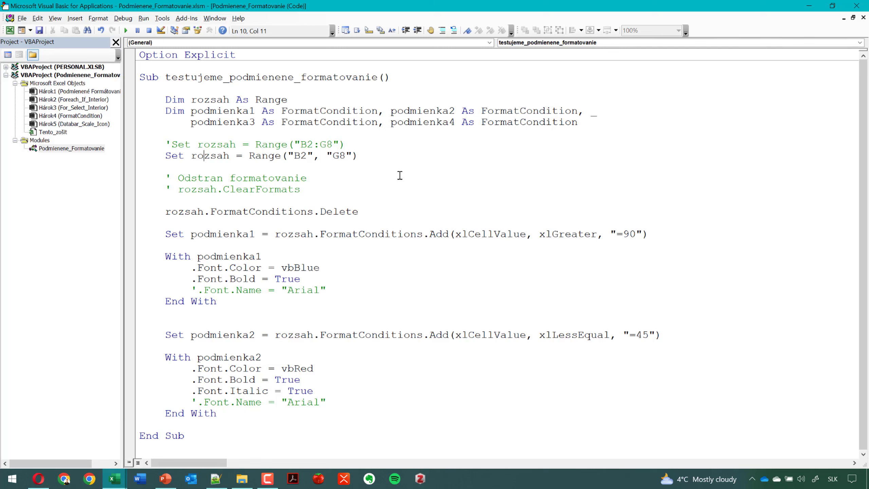
- Add a new Sub formatujeme_mzdy procedure at the end of the module
key(ctrl+End)
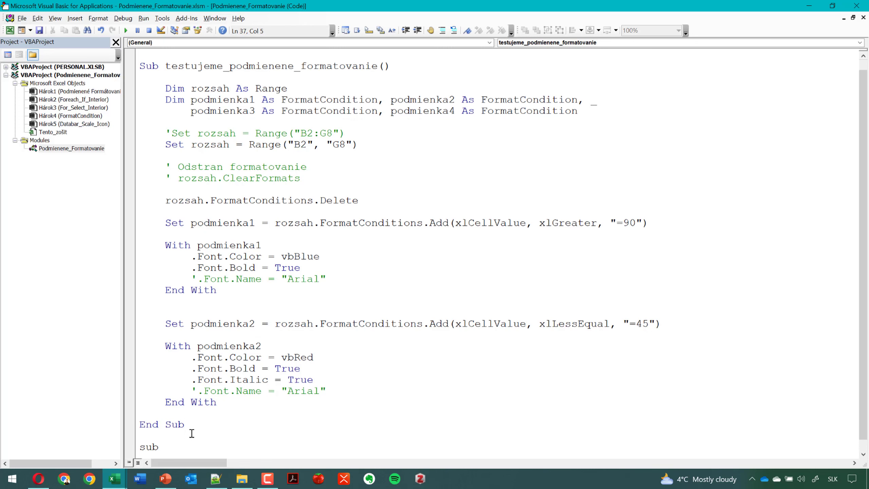
text(ormatujeme_mzdz)
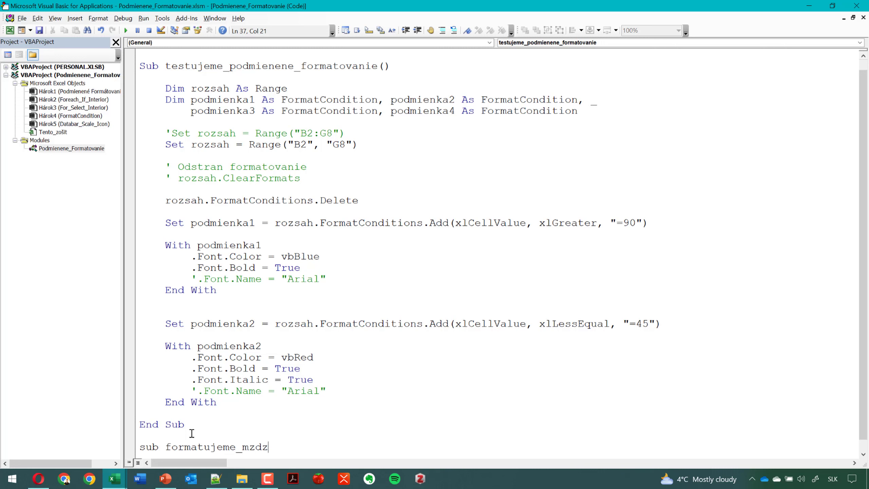
key(BackSpace)
text(y)
key(Return)
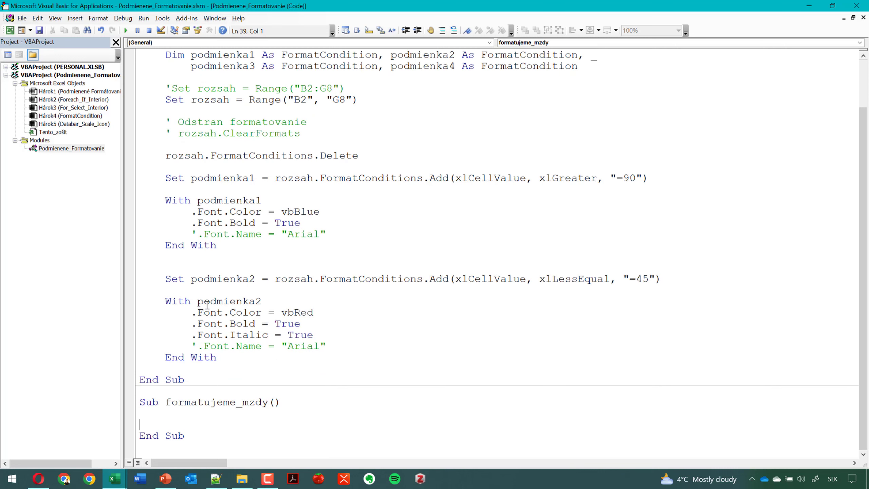
key(Return)
key(Return)
key(Return)
key(Return)
key(Return)
key(Return)
key(Return)
key(Return)
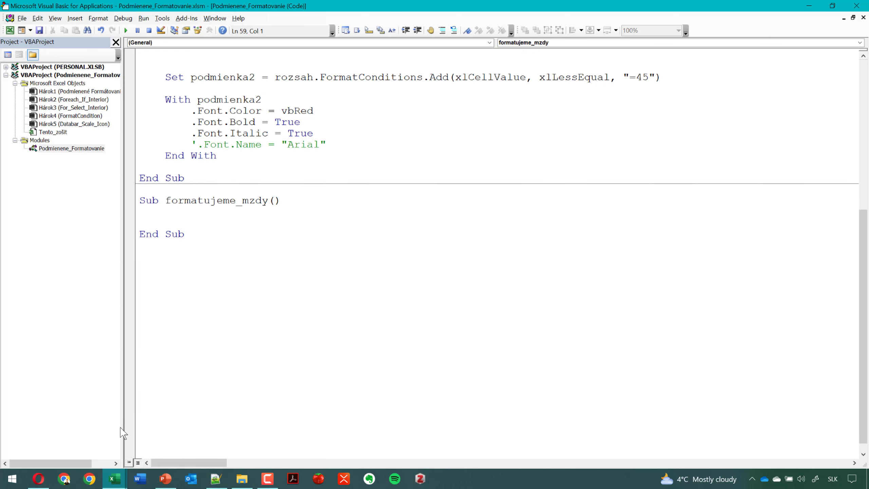
click(175, 219)
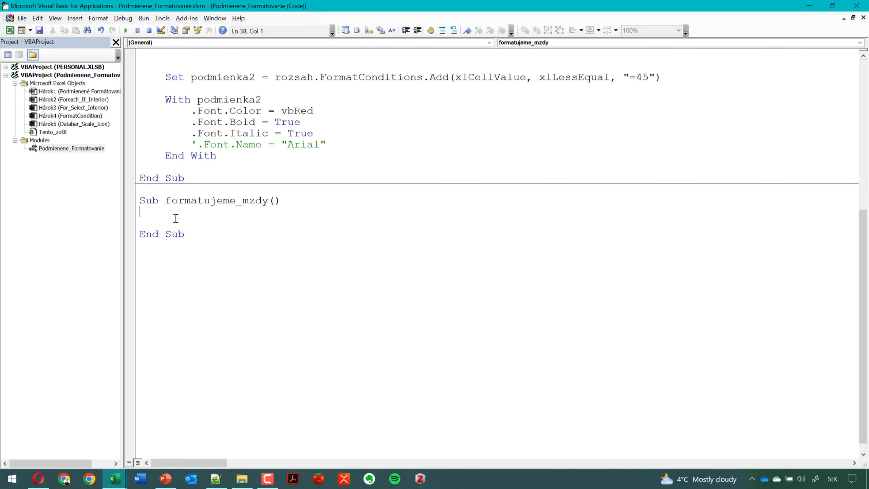
click(129, 463)
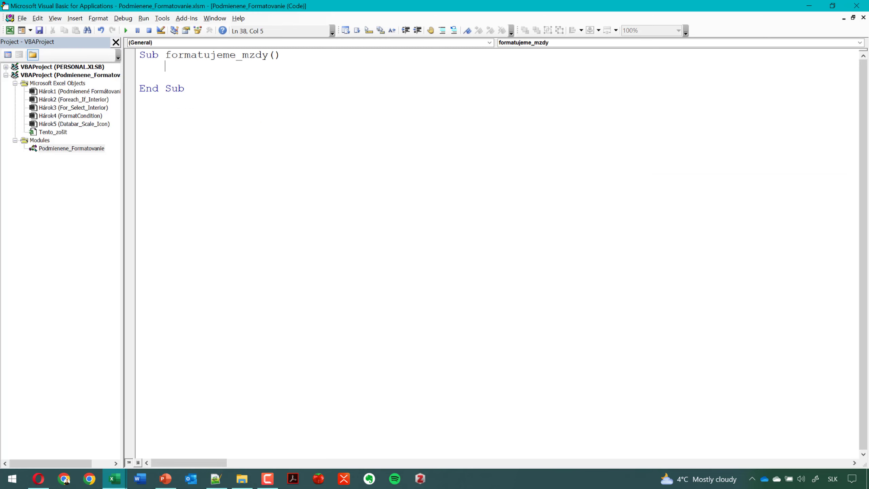
- Declare rozsah As Range and podmienka1, podmienka2 As FormatCondition
key(Return)
text(Dim )
text(roz)
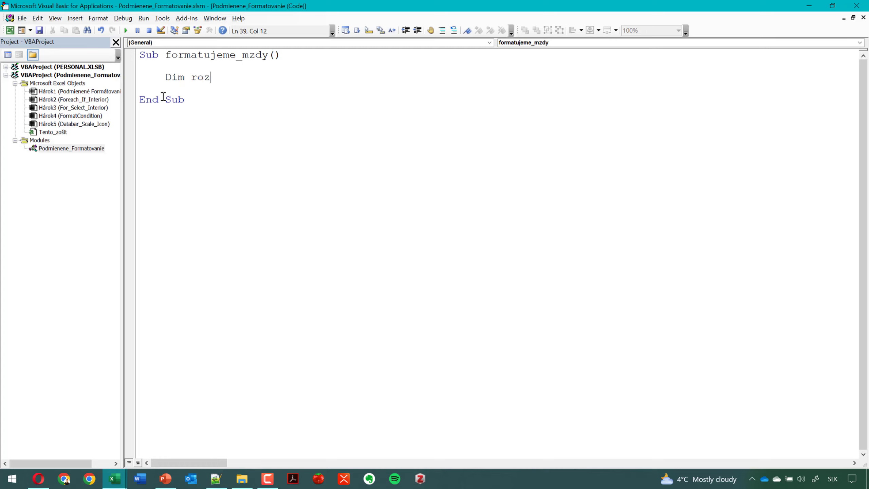
text(sah)
text( As )
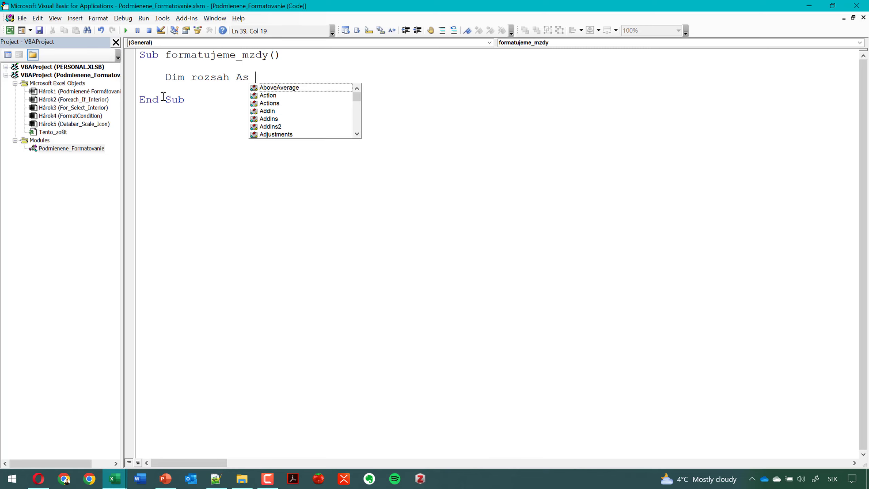
text(Ra)
key(Tab)
key(Return)
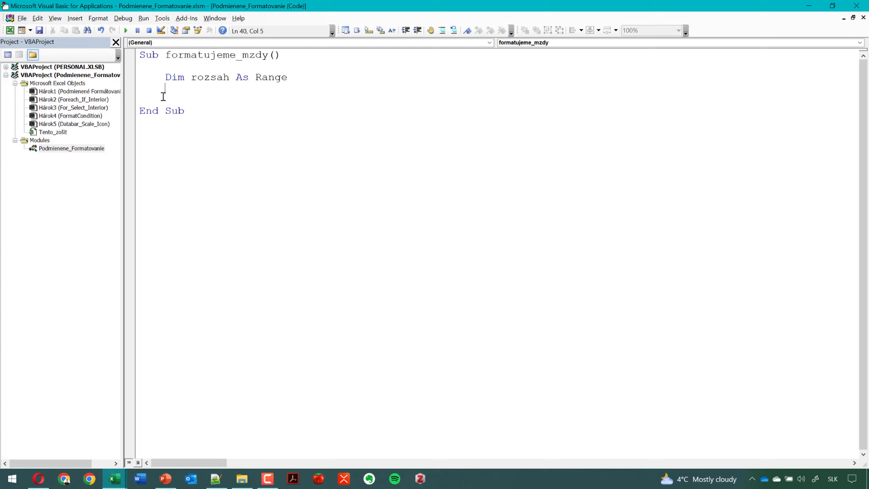
text(Dim )
text(podmienka)
text(1 )
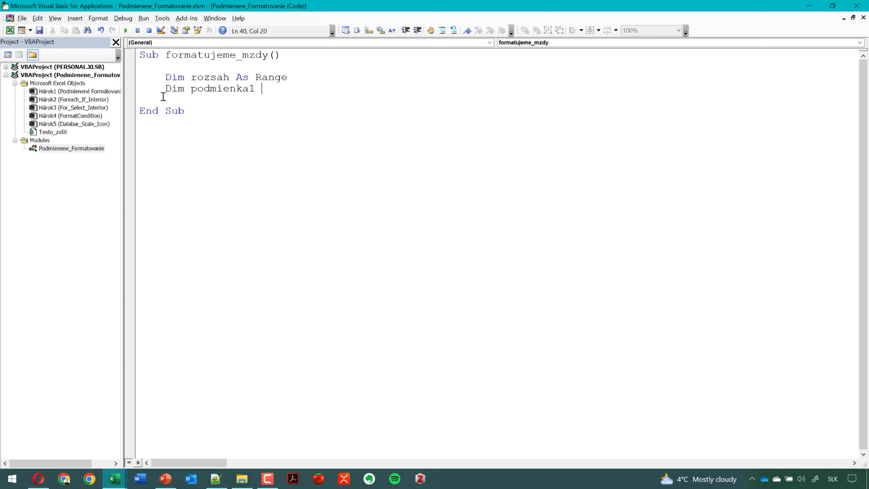
text(As F)
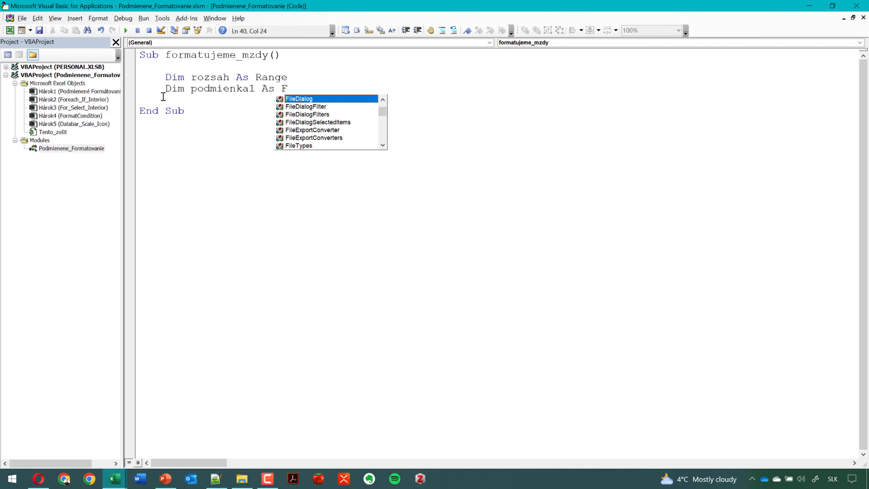
text(orm)
key(Down)
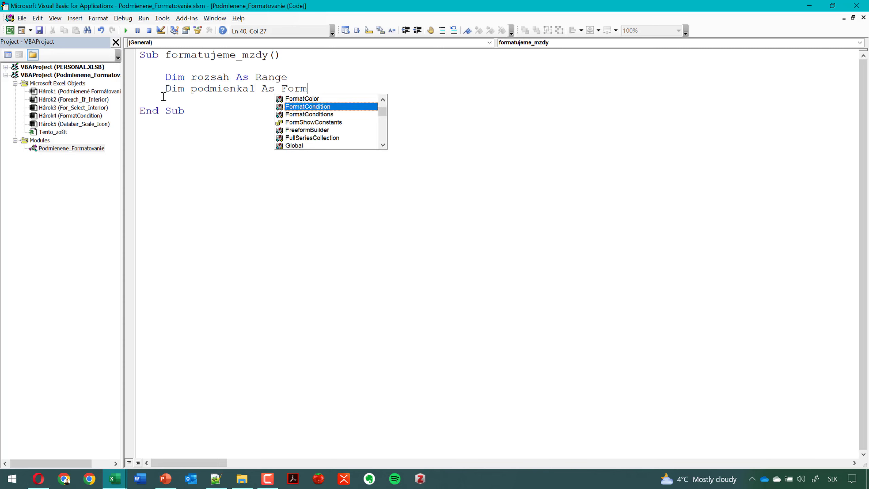
key(Tab)
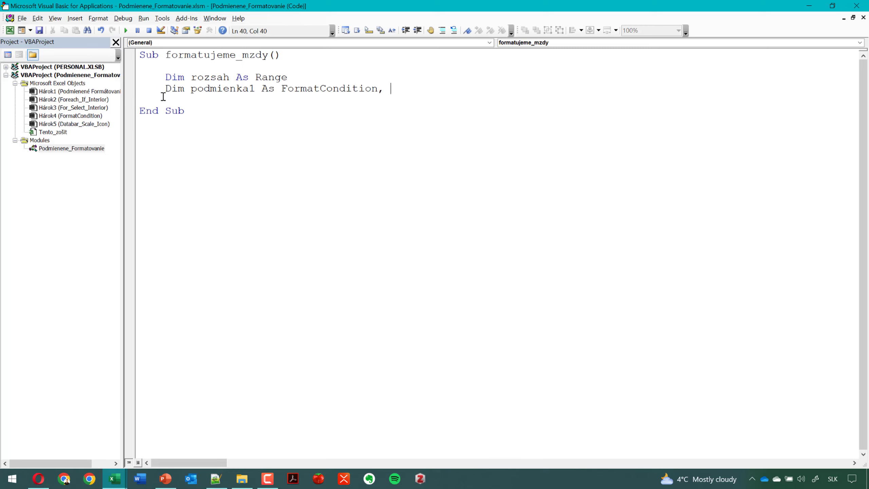
text(podmienka)
text(2 As Ffr)
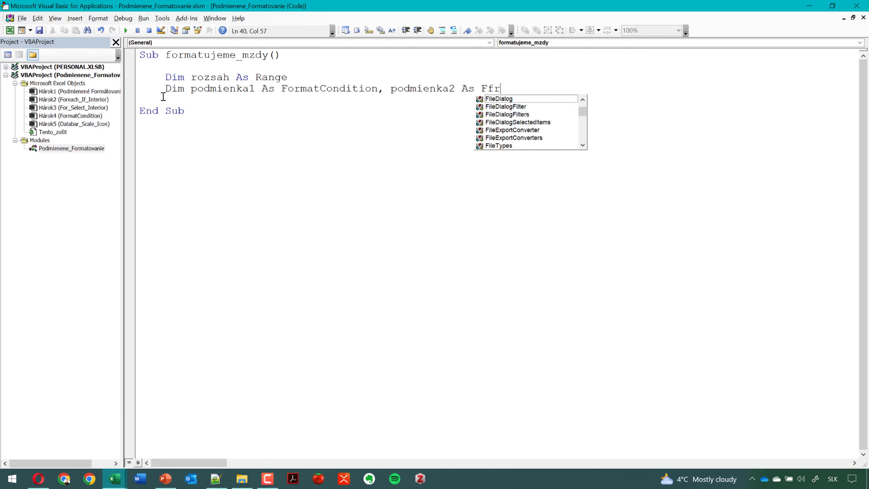
key(BackSpace)
key(BackSpace)
text(orm)
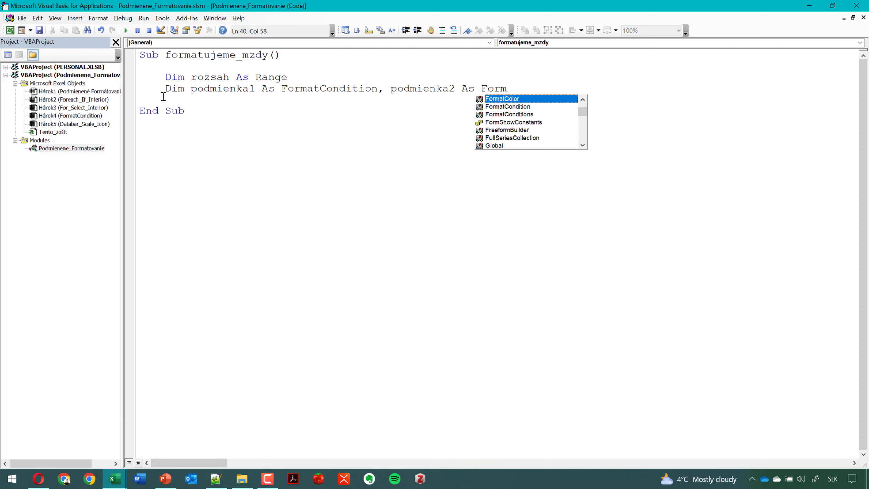
key(Down)
key(Return)
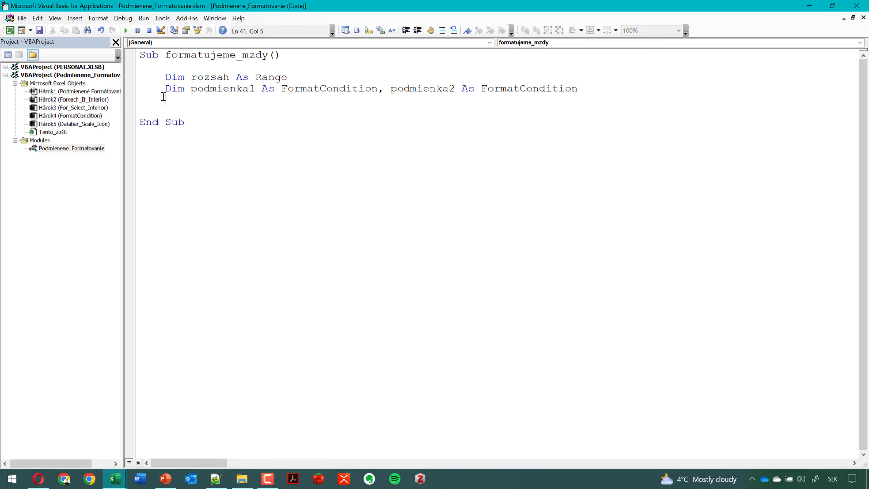
key(Return)
- Start the line set rozsah = Range("B2:") in the macro
text(s)
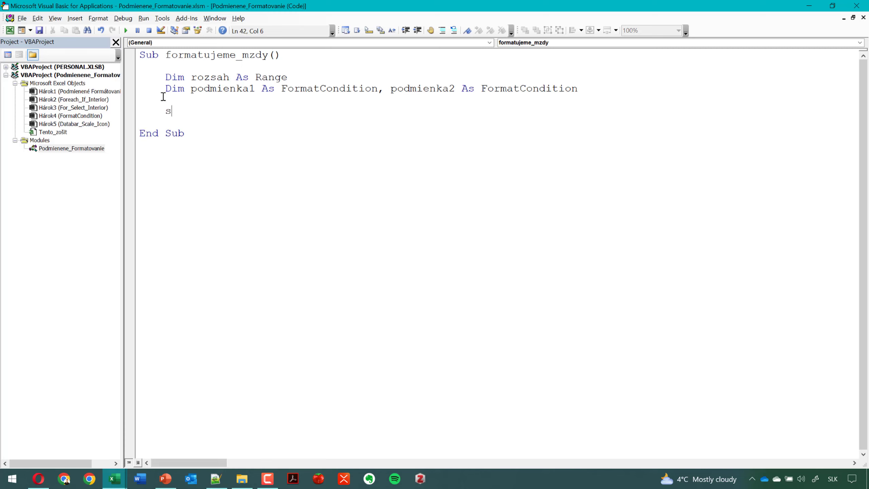
text(et)
text( rozsah )
text(´)
text(= )
text(Ran)
text(ge9)
key(BackSpace)
key(alt+shift)
text(()
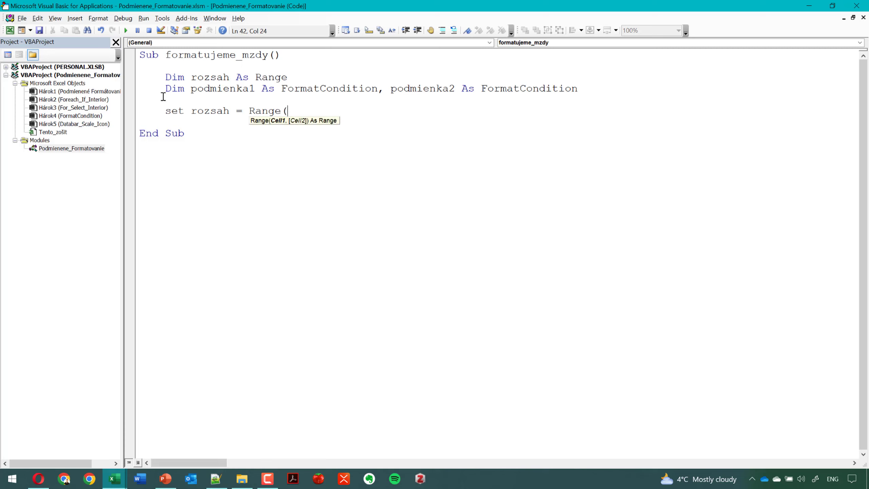
text())
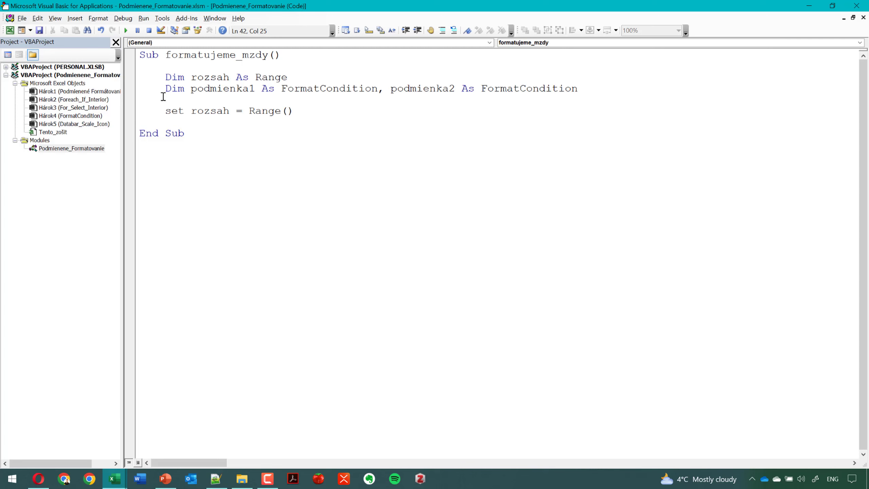
text("")
text(B2:)
- Move the VBA window aside to confirm salaries end at row 15, then maximize it
drag(383, 5, 365, 460)
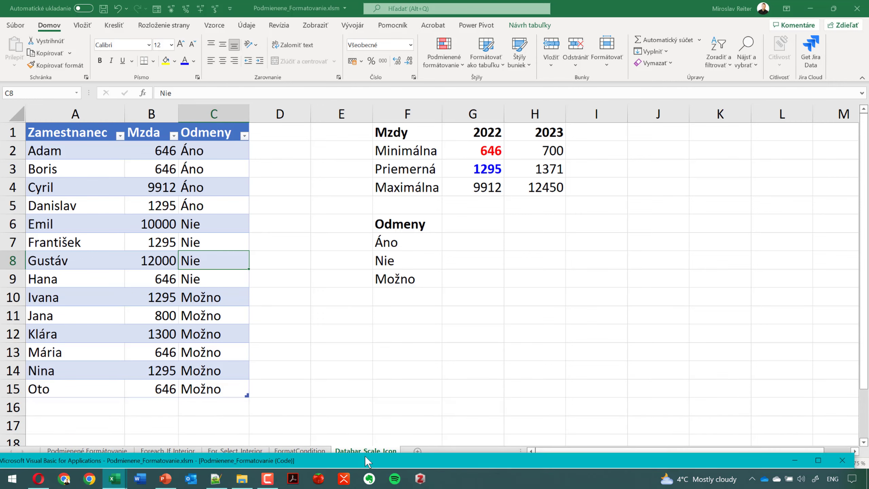
drag(365, 456, 365, 448)
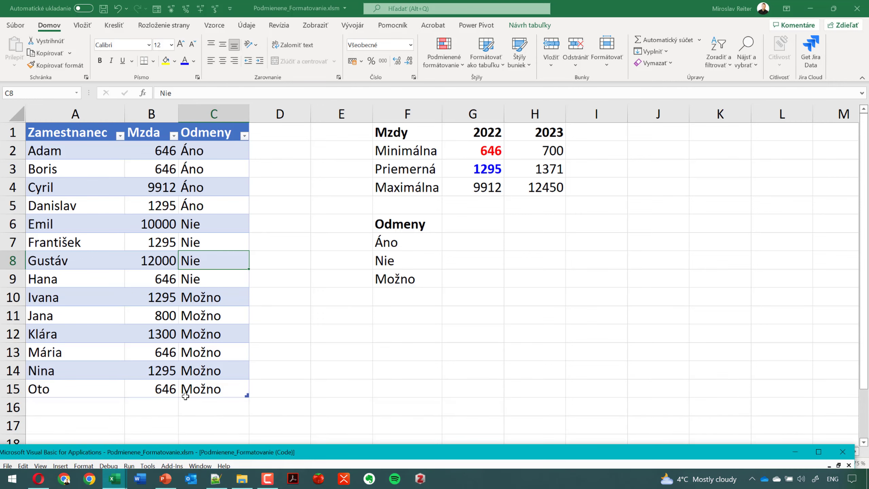
drag(437, 453, 397, 248)
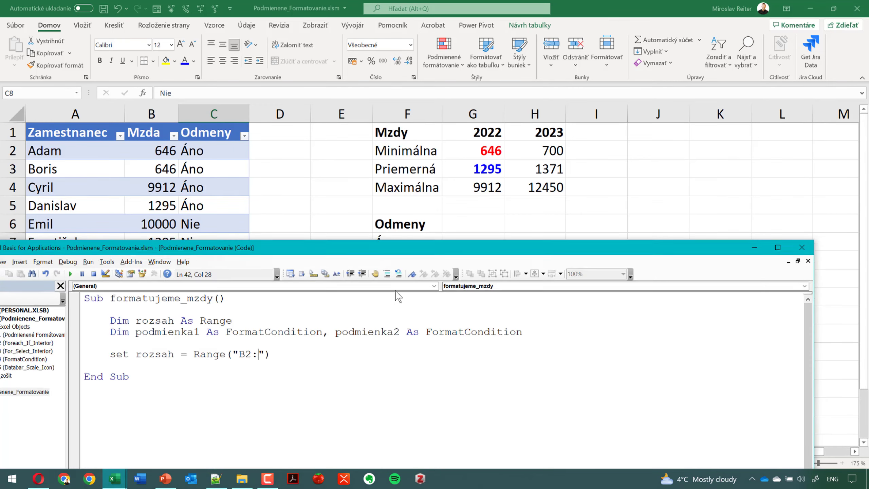
drag(396, 294, 404, 358)
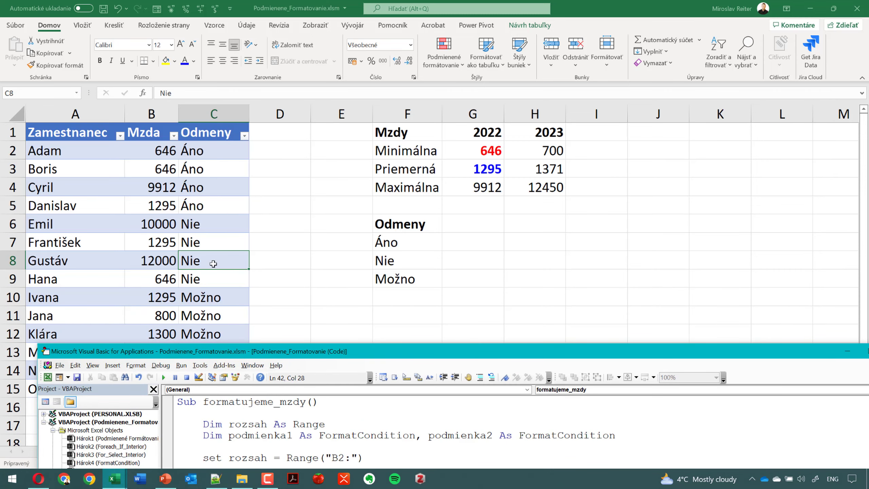
drag(281, 351, 272, 434)
double_click(273, 434)
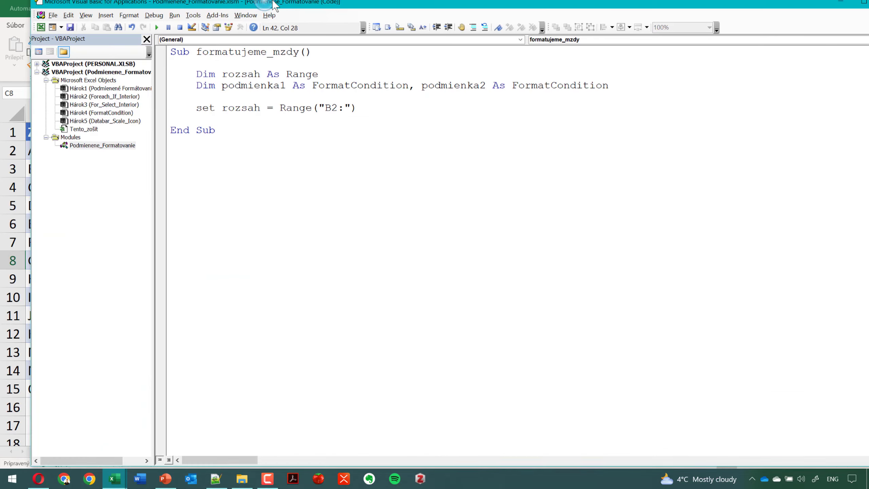
drag(309, 5, 307, 202)
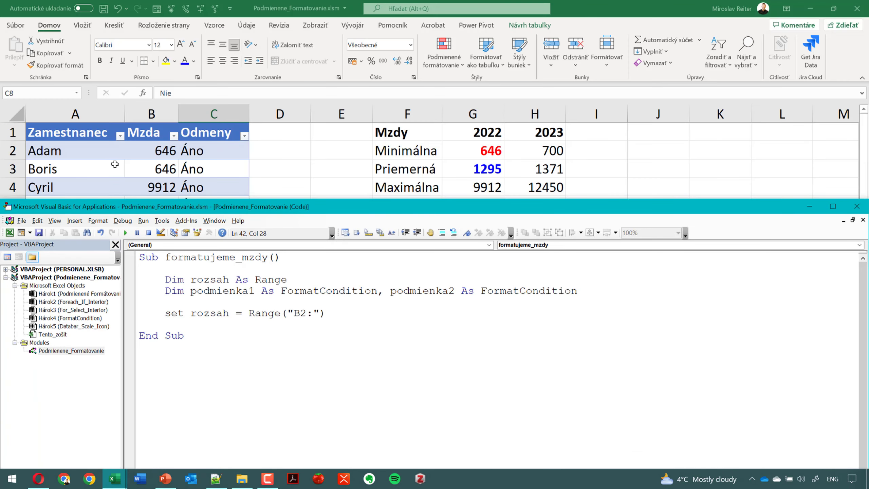
drag(242, 210, 264, 420)
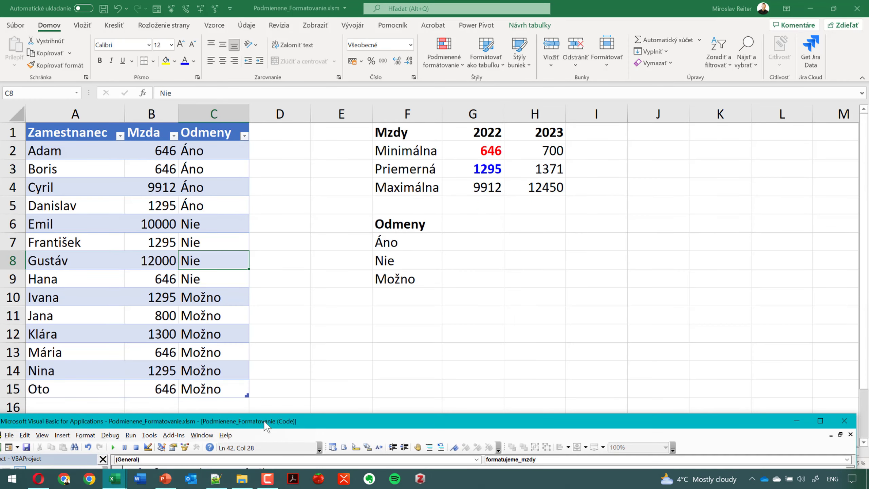
double_click(371, 419)
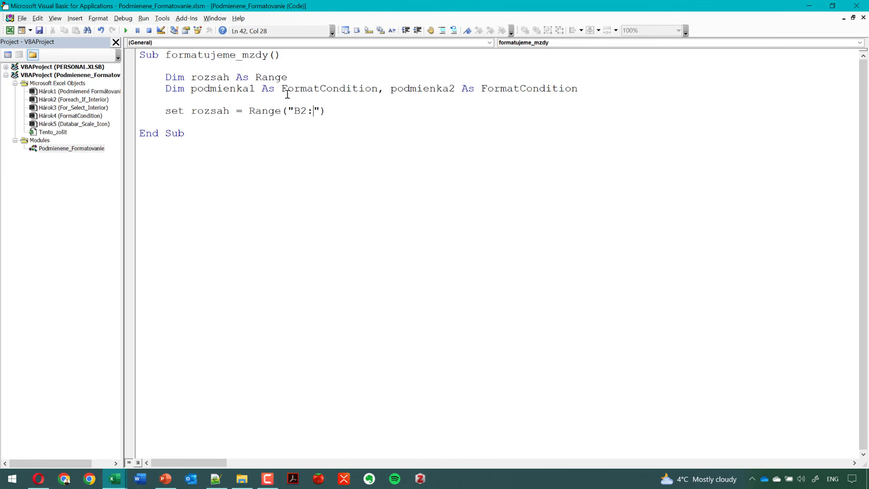
- Complete the range as B2:B15 and add blank lines below it
text(B)
text(15)
click(362, 122)
key(Tab)
key(Return)
key(Return)
key(Up)
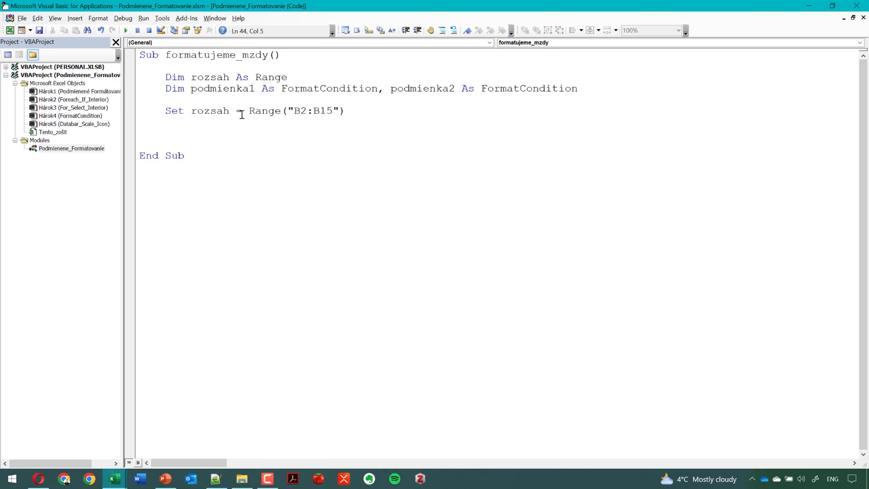
- Add the line rozsah.FormatConditions.Delete and begin Set podmienka1 =
double_click(211, 111)
key(ctrl+c)
click(198, 130)
key(ctrl+v)
text(.)
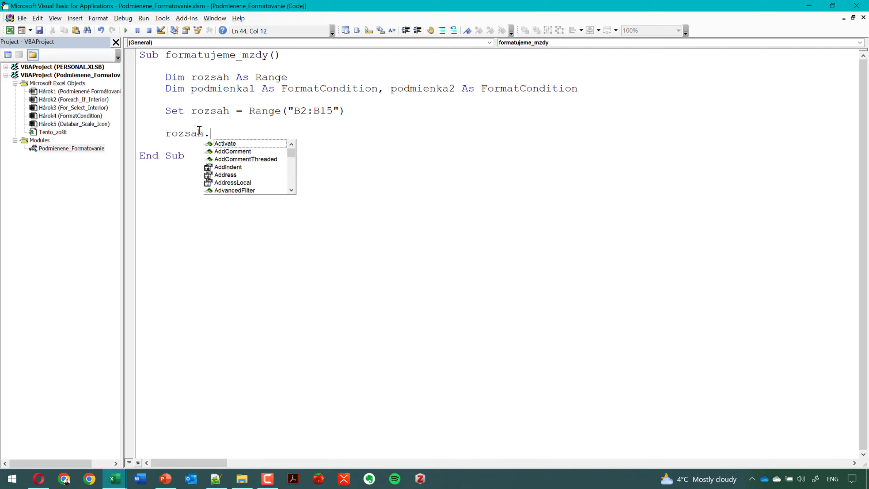
text(Form)
key(Tab)
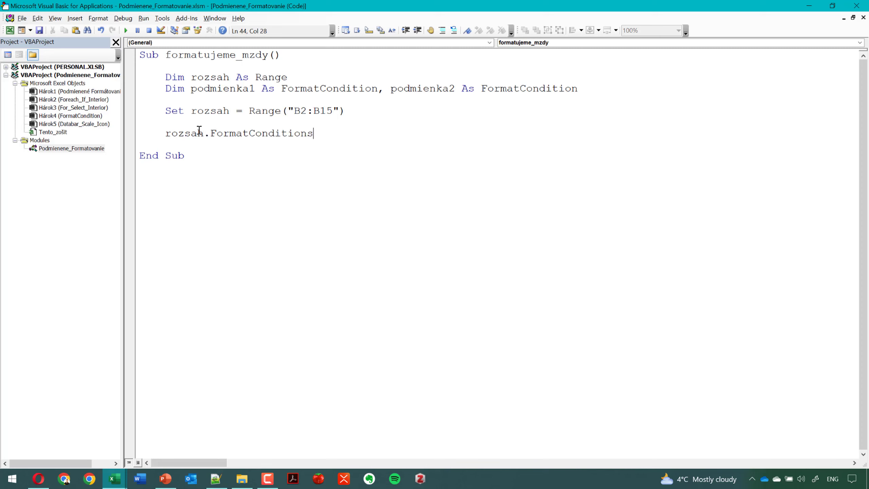
text(.de)
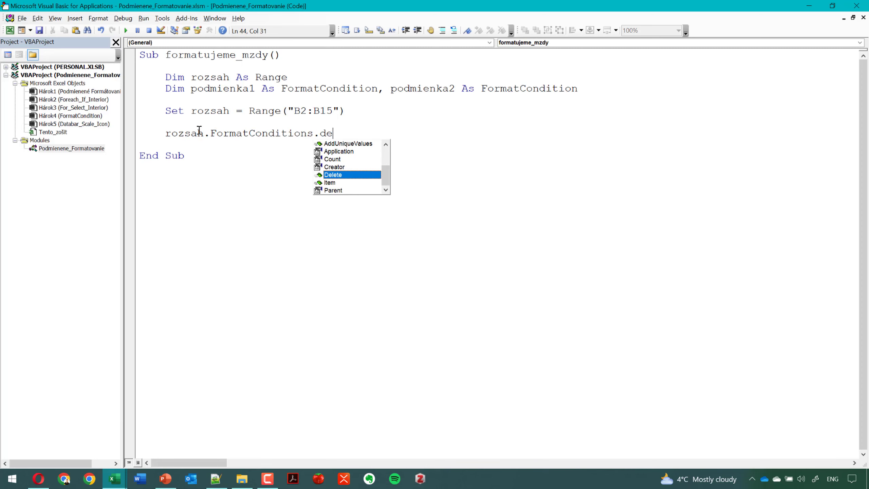
text(l)
key(Tab)
key(Return)
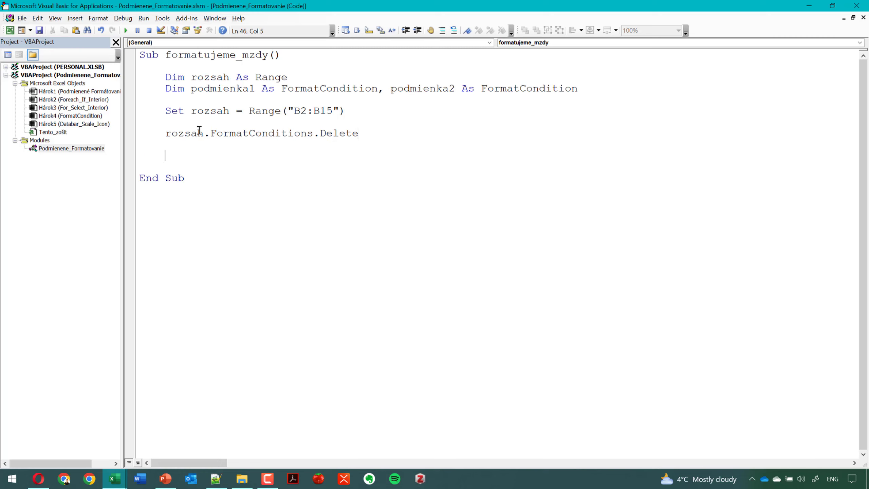
text(Set )
text(podmienka)
text(1)
text( =)
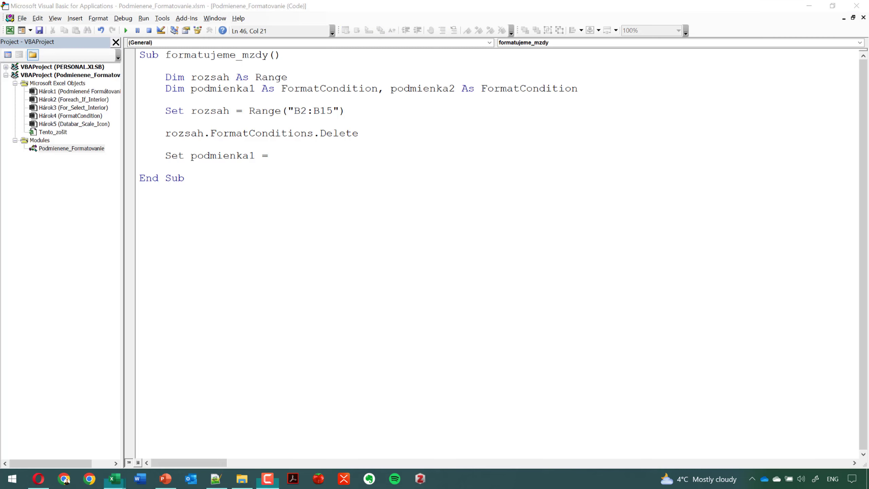
- Start the first condition as rozsah.FormatConditions.Add(xlCellValue, using autocomplete
click(312, 158)
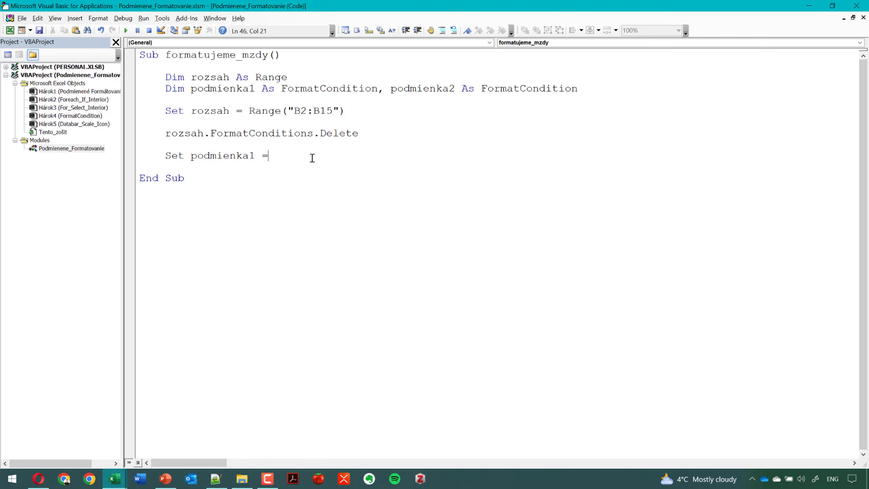
text( roz)
text(sah.)
text(For)
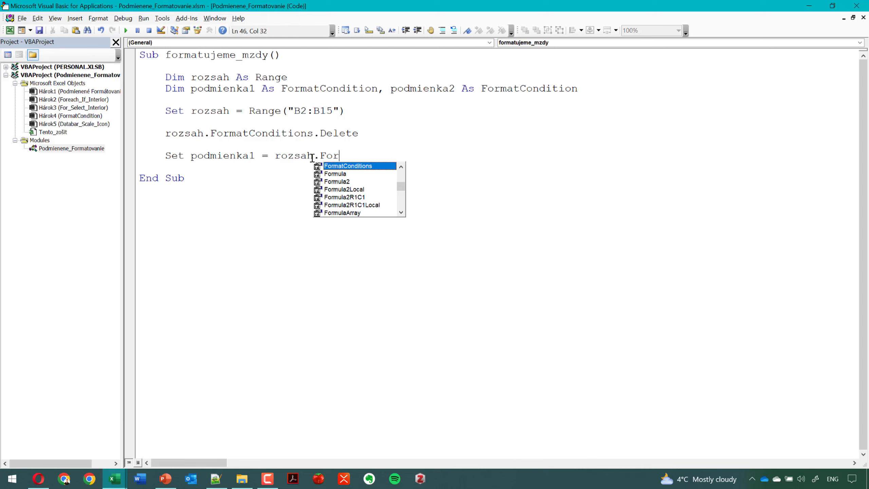
key(Tab)
text(.a)
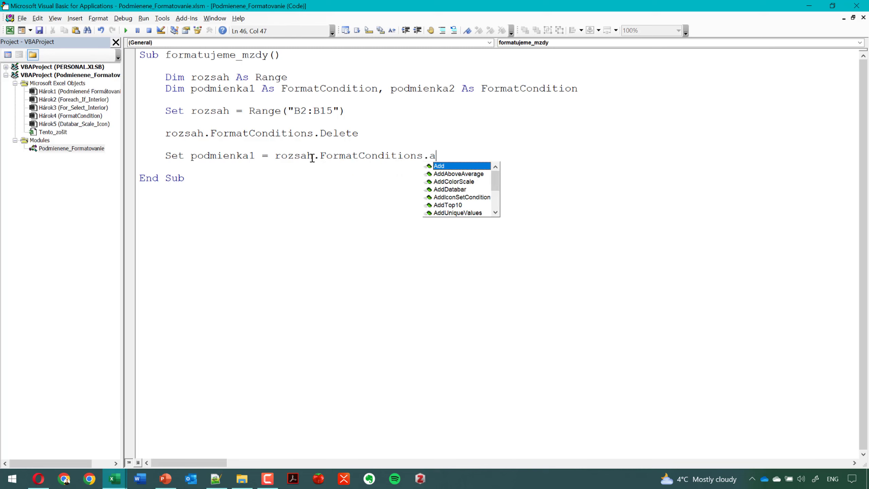
key(Tab)
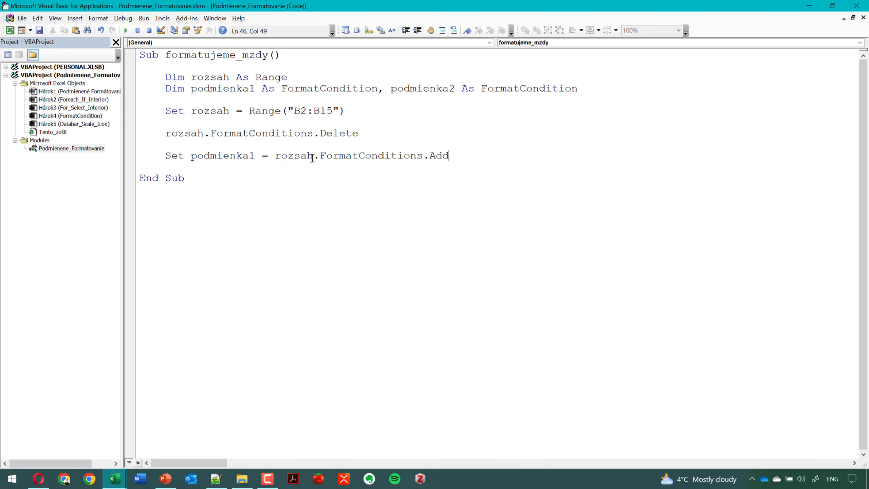
text(())
text(xl)
text(cCe)
key(BackSpace)
key(BackSpace)
key(BackSpace)
text(c)
key(ctrl+space)
key(Tab)
text(,)
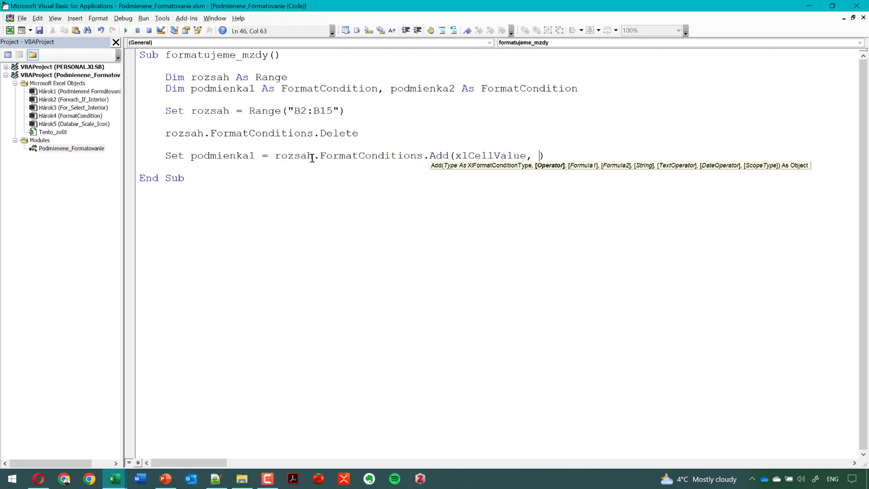
- Add a comment line listing xlLess, xlEqual, and use xlEqual as the condition's operator
key(Up)
key(Return)
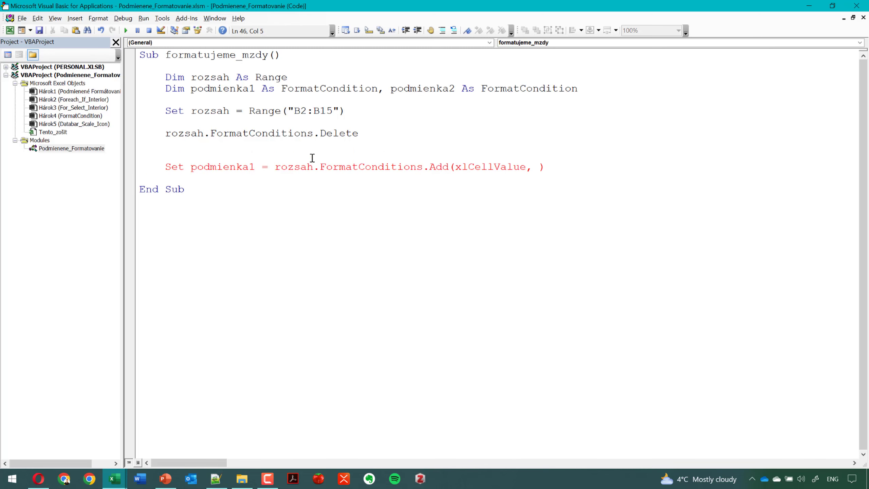
text(x)
text(;)
text(lLe)
text(ss,)
text(x)
text(lEq)
text(ua)
text(l)
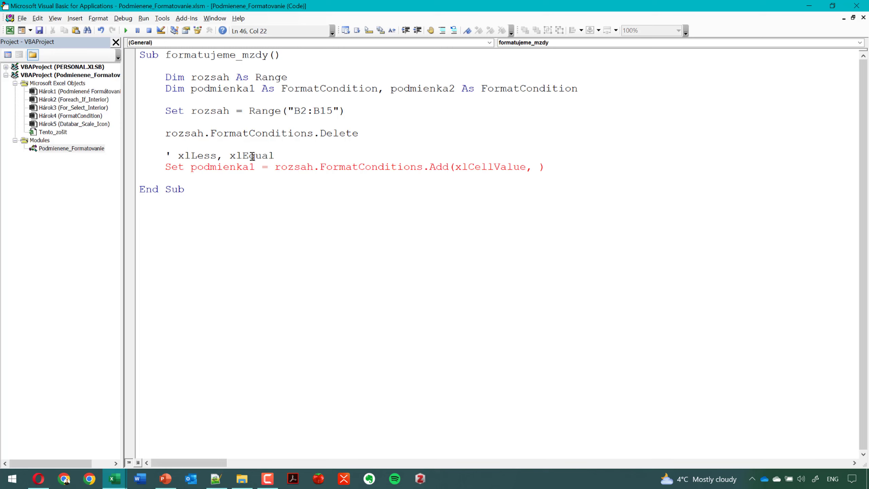
double_click(251, 156)
key(ctrl+c)
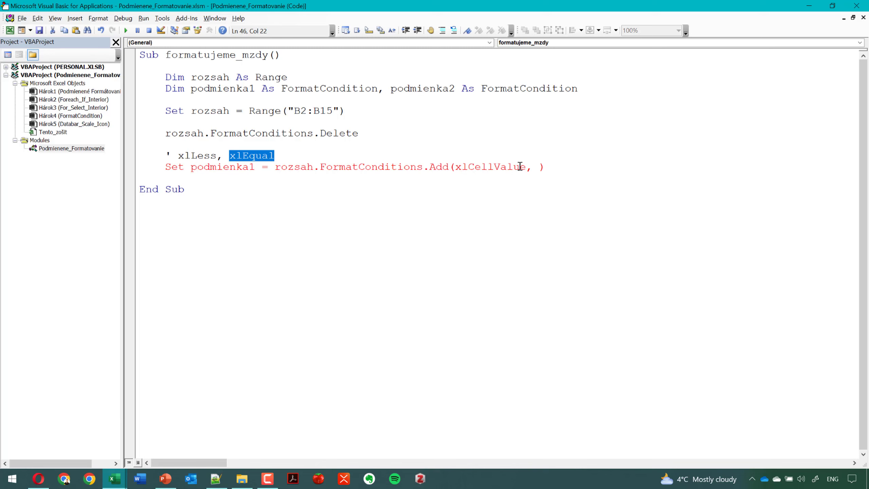
click(532, 167)
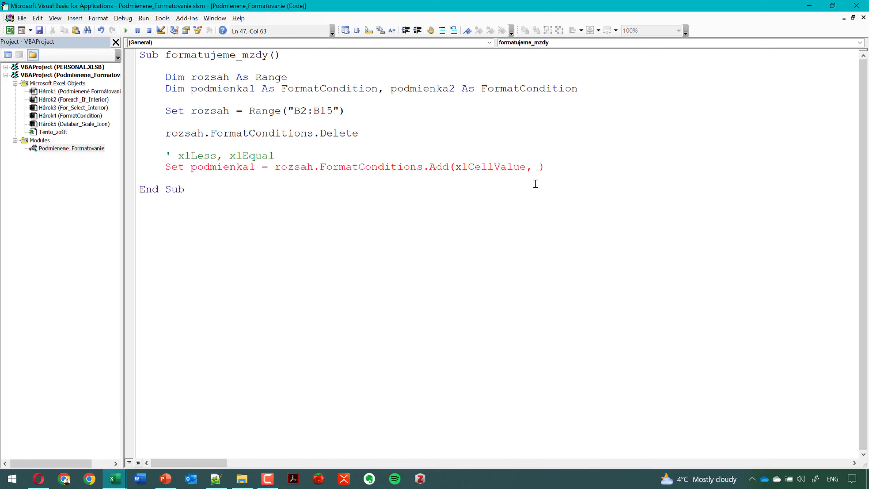
key(ctrl+v)
text(, )
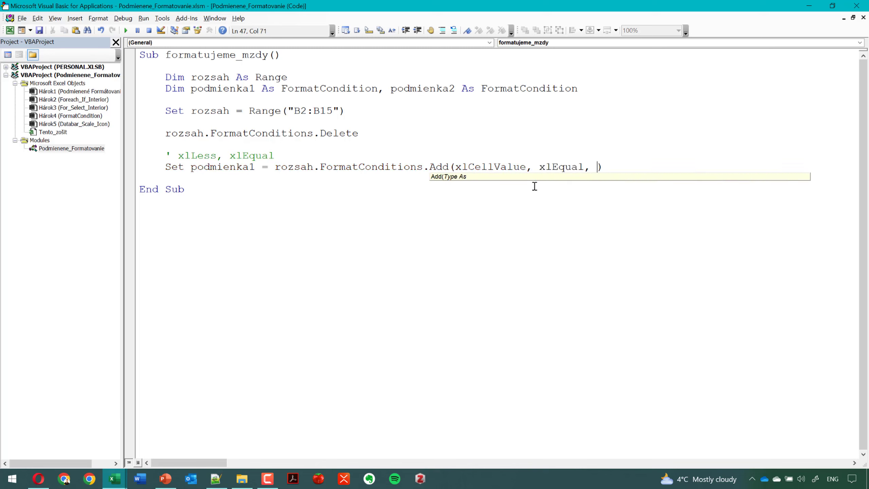
text(=)
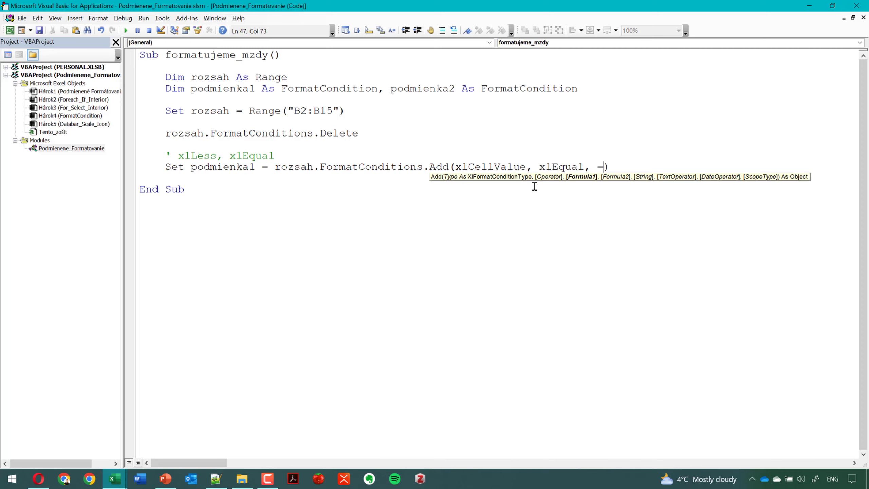
key(BackSpace)
key(BackSpace)
text("")
key(Right)
text(=)
- Set the condition's value to "=1294", checking the sheet for the threshold
drag(412, 6, 429, 392)
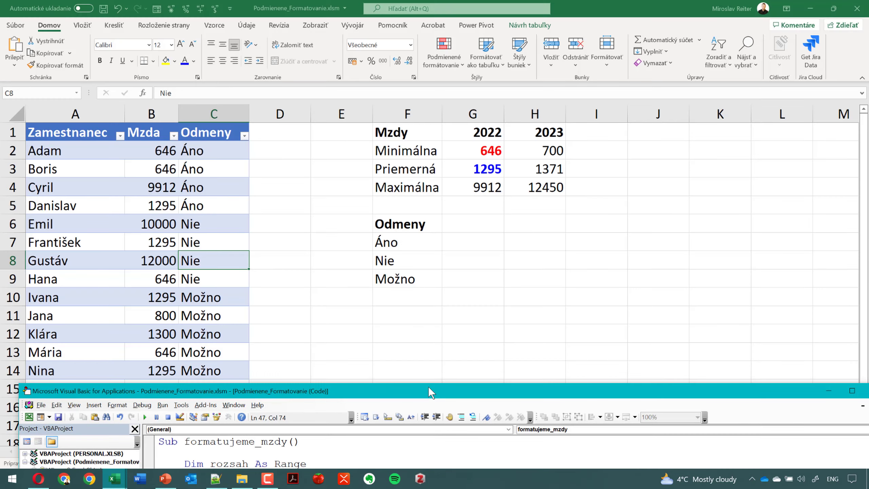
double_click(428, 386)
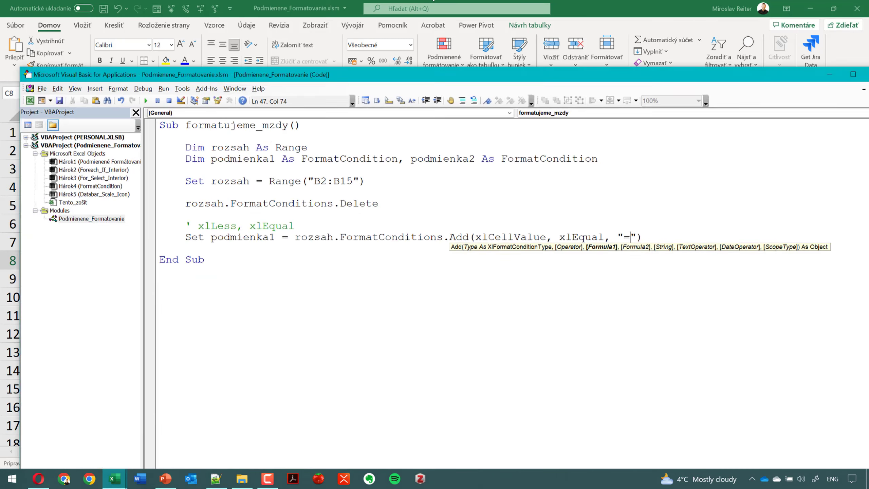
text(129)
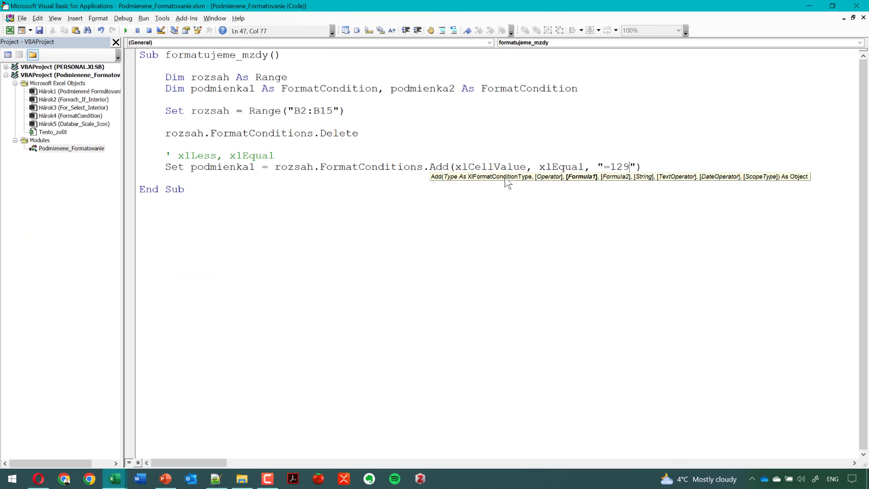
text(5)
mouse_move(510, 6)
mouse_down()
mouse_move(513, 439)
mouse_move(486, 11)
mouse_up()
key(BackSpace)
text(4)
- Change sheet cell G3 from 1295 to 1294
click(809, 5)
click(500, 169)
double_click(500, 168)
key(BackSpace)
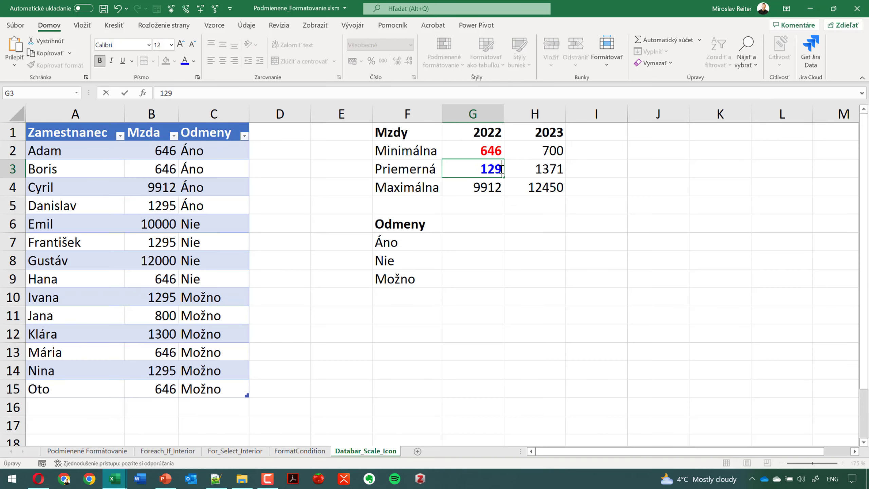
text(4)
key(Return)
click(473, 224)
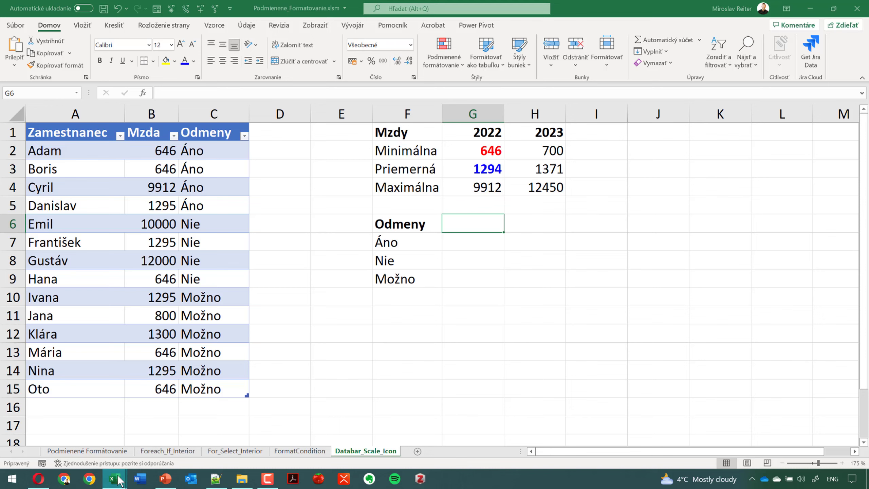
- Begin a 'with podmienka' block below the condition line
mouse_move(114, 478)
click(186, 414)
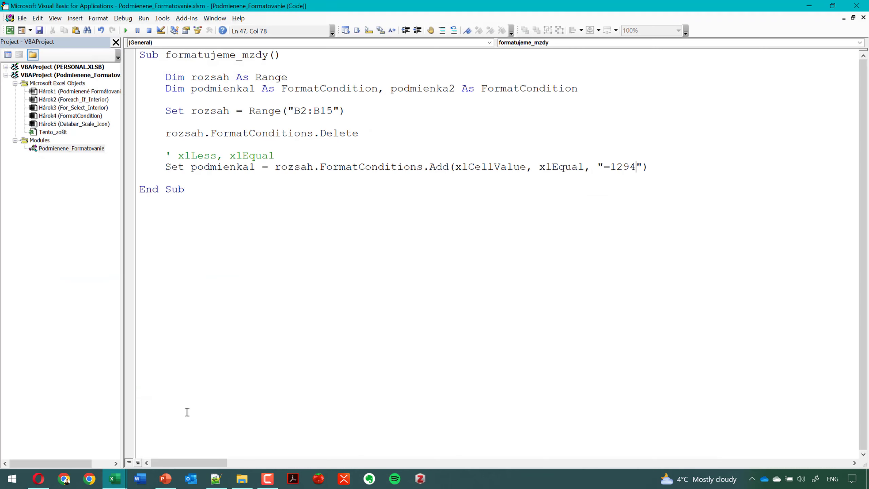
click(720, 166)
key(Return)
key(Return)
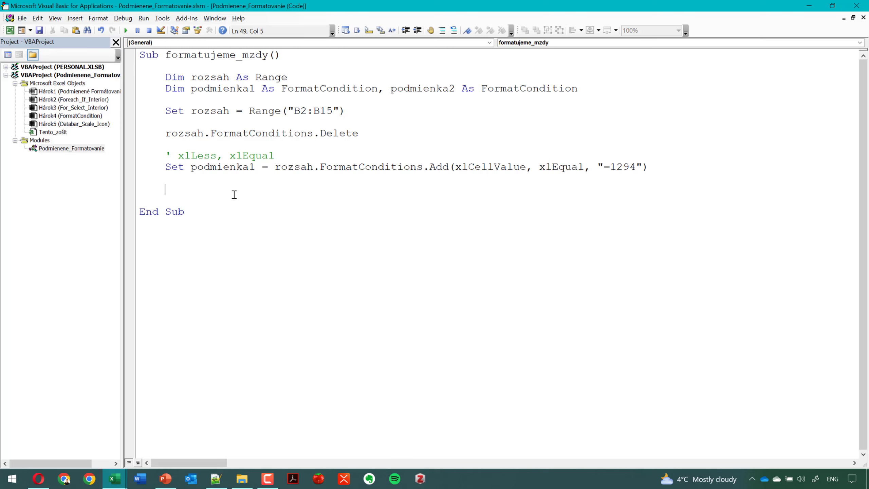
text(with)
text( podmien)
text(ka)
- Close the block with End With and rename its object to podmienka1
key(Return)
key(Return)
text(end)
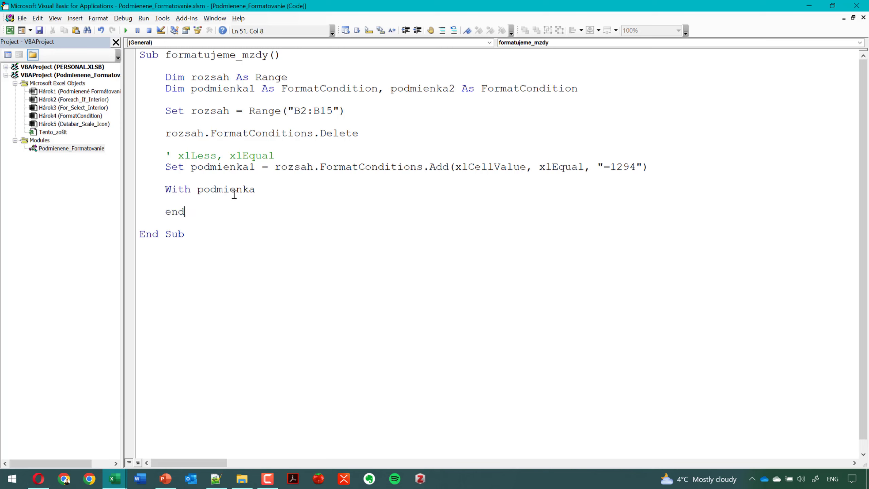
text( with)
key(Up)
click(259, 192)
text(1)
click(256, 201)
key(Tab)
- Inside the block, set .Font.Color = vbBlue and .Font.Bold = True
text(.Fon)
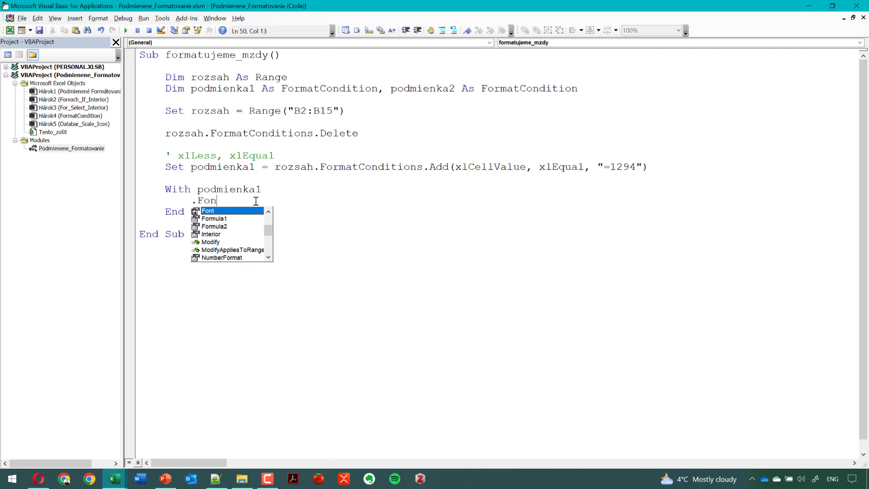
text(t.colo)
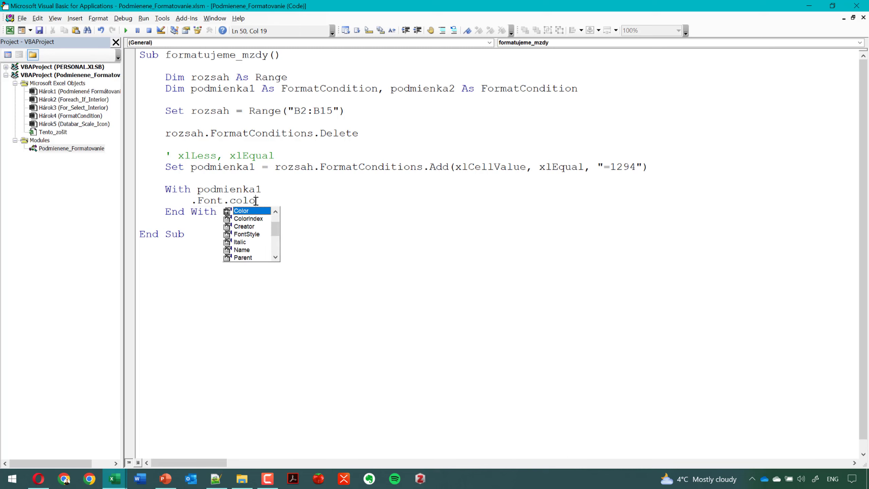
text(r =)
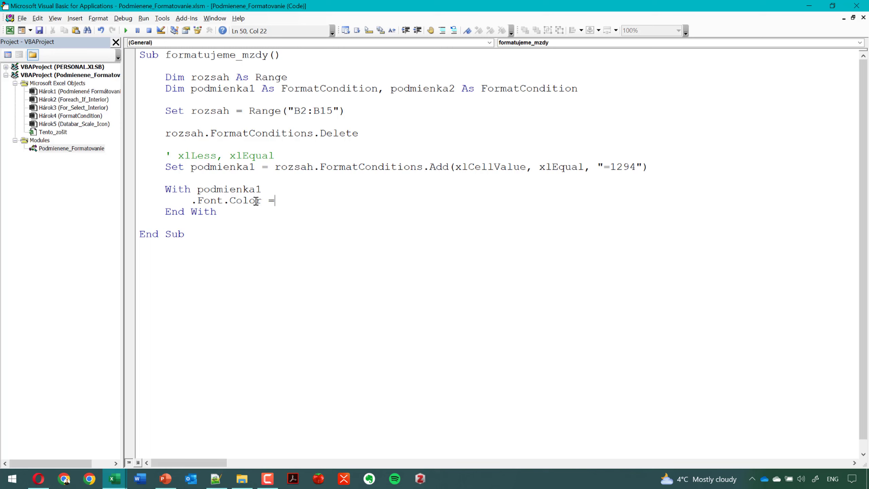
text( v)
text(b)
text(bl)
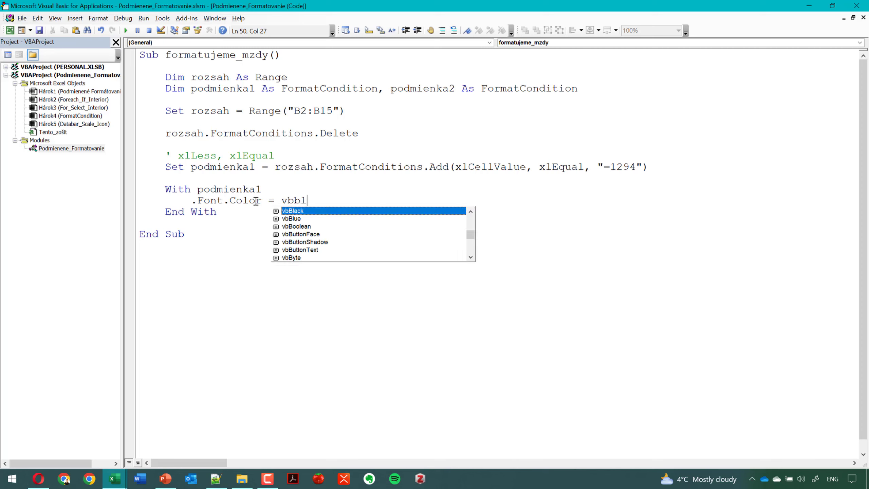
key(Down)
key(Tab)
key(Return)
text(.)
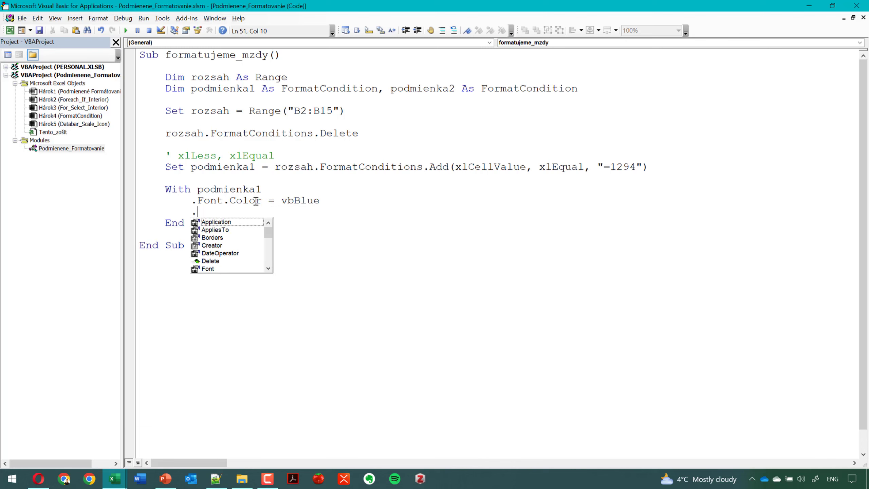
text(font)
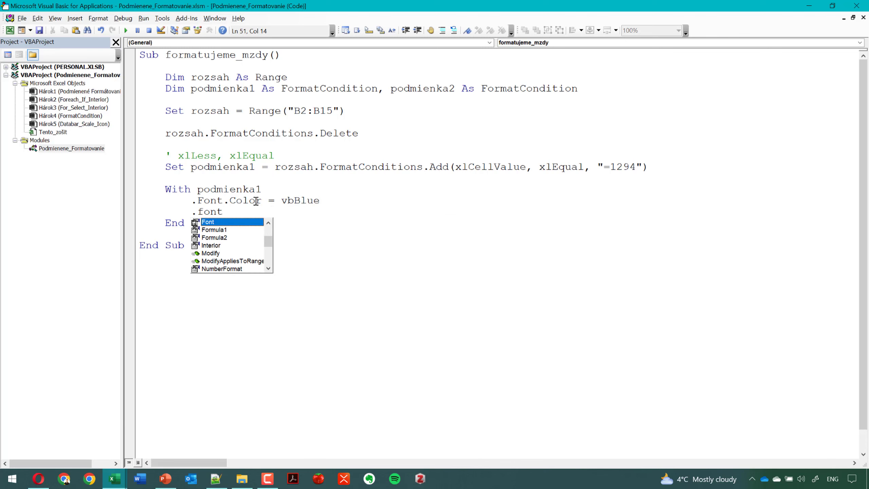
text(.bold)
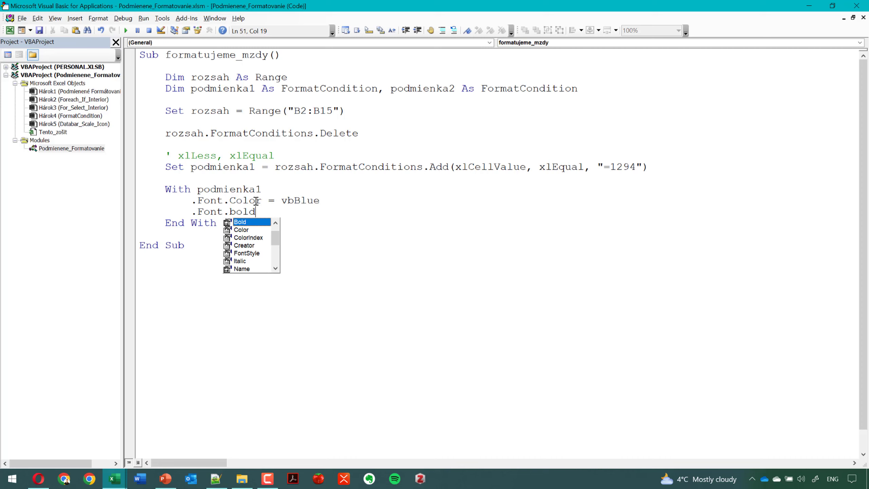
key(Tab)
text(= )
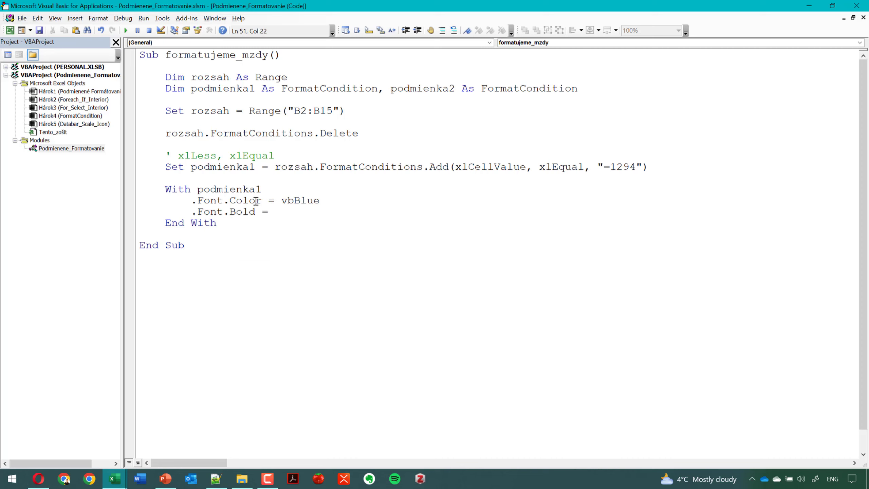
text(True)
click(276, 309)
- Duplicate the podmienka1 Set and With block below the original
drag(217, 223, 165, 166)
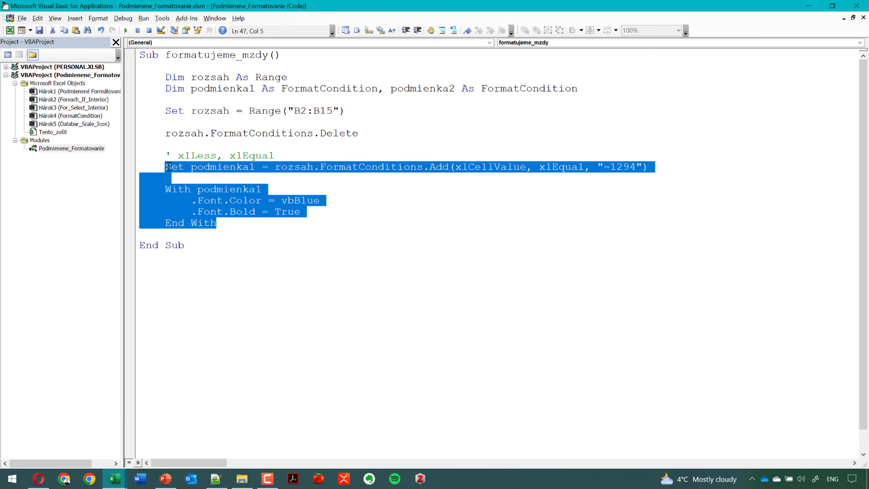
click(250, 226)
key(Return)
key(Return)
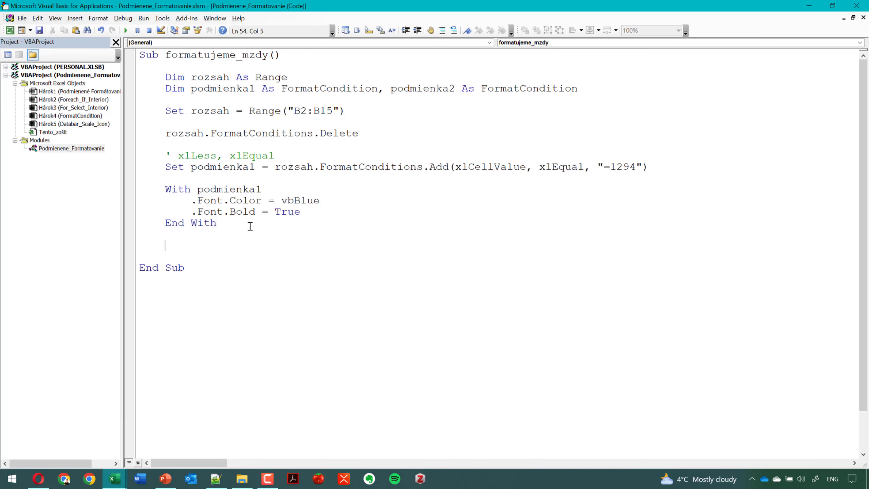
text(Set podmienka1 = rozsah.FormatConditions.Add(xlCellValue, xlEqual, "=1294")      With podmienka1         .Font.Color = vbBlue         .Font.Bold = True     End With)
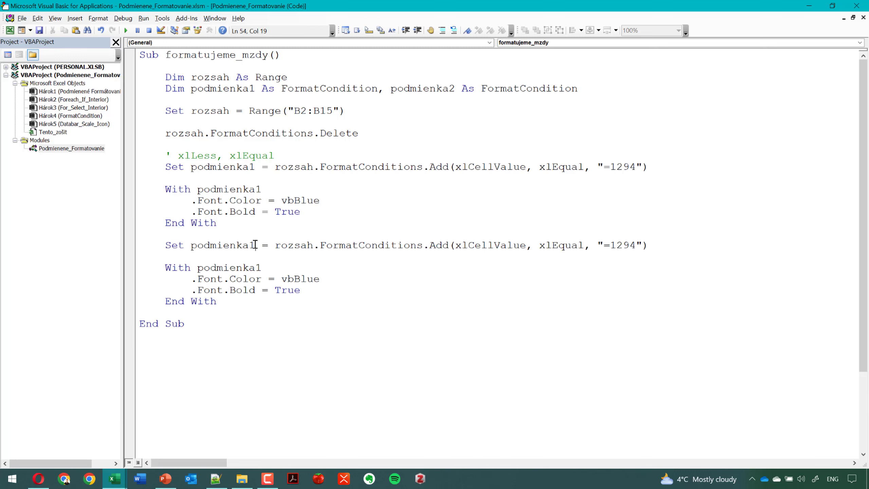
- In the copy, rename to podmienka2, change vbBlue to vbRed and xlEqual to xlLessEqual
drag(255, 245, 257, 267)
text(2)
text(2)
drag(319, 279, 295, 279)
text(re)
text(d)
drag(587, 244, 554, 243)
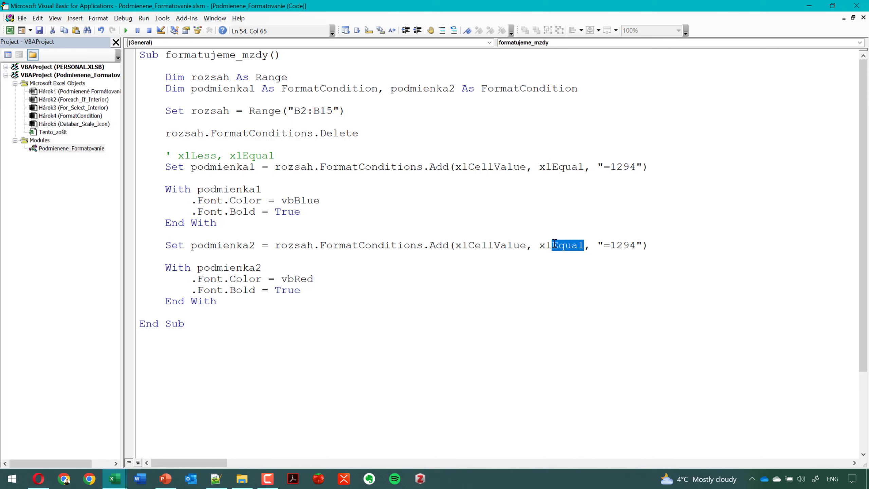
key(Delete)
text(Le)
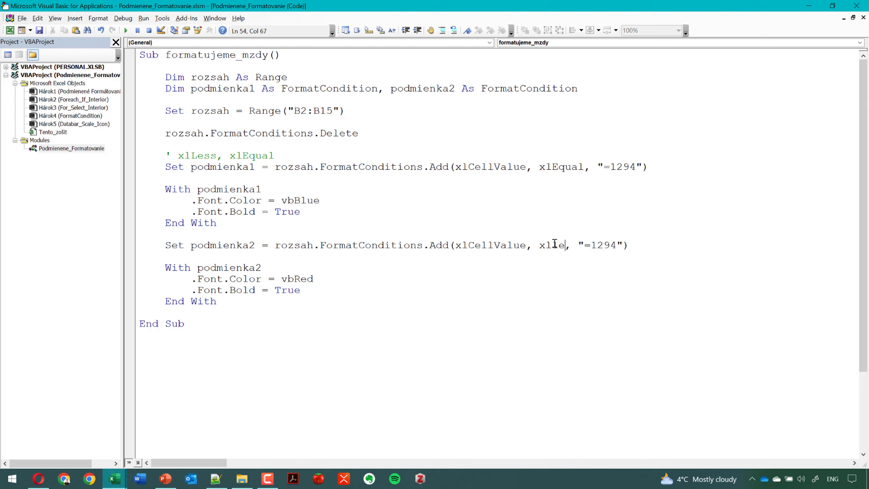
text(s)
key(ctrl+space)
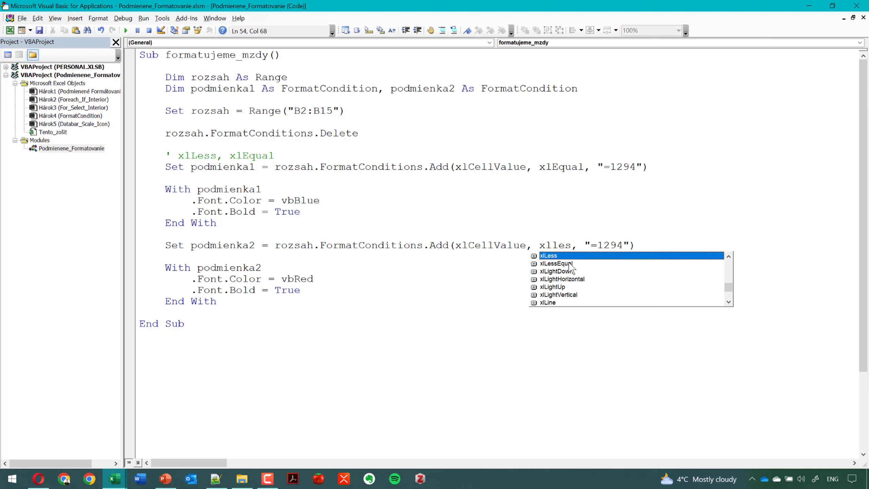
click(570, 264)
double_click(569, 264)
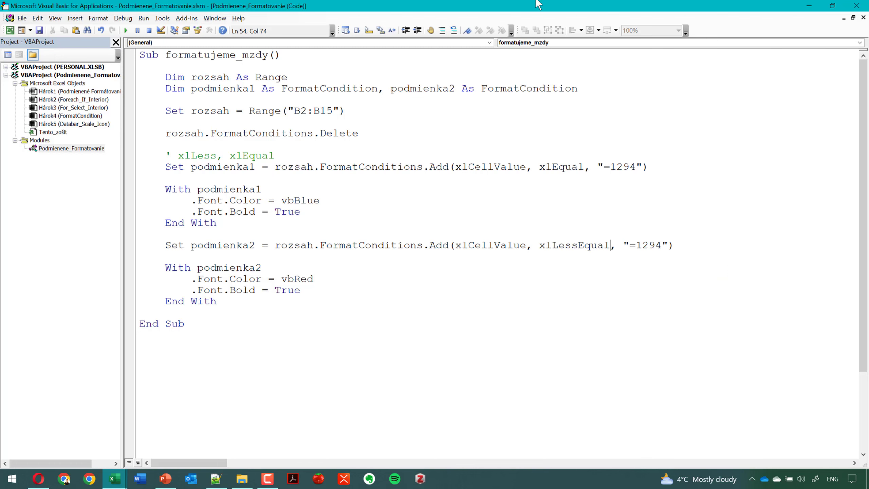
mouse_move(539, 4)
mouse_down()
mouse_move(515, 129)
mouse_move(522, 195)
mouse_up()
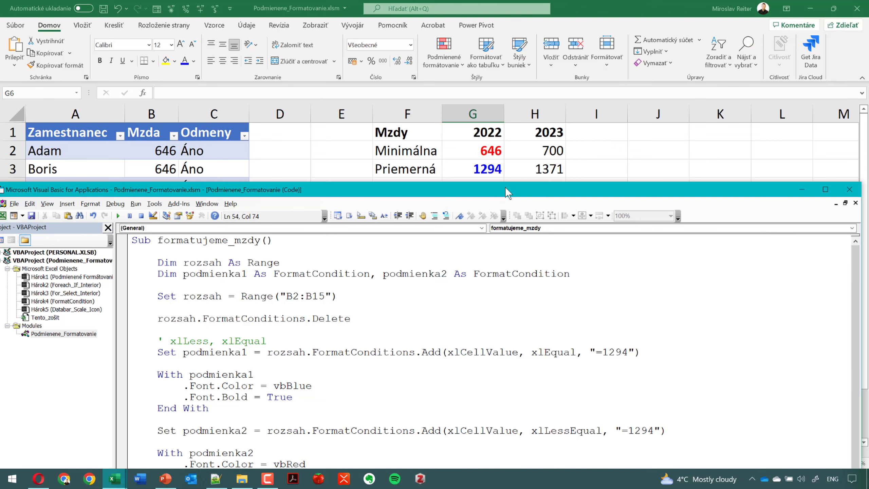
- Change the podmienka2 threshold from 1294 to 646
drag(505, 187, 499, 2)
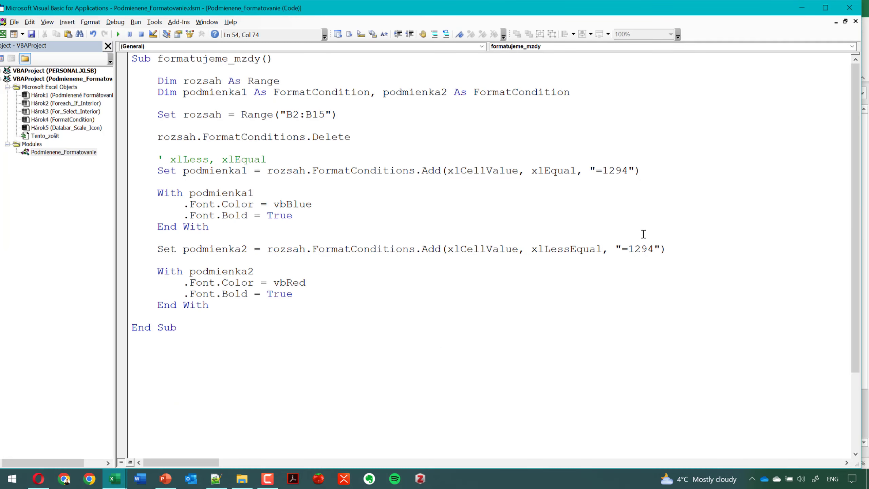
drag(654, 249, 629, 250)
text(646)
click(254, 253)
- Run the formatujeme_mzdy macro and minimize the VBA editor to check the sheet
click(376, 236)
click(119, 34)
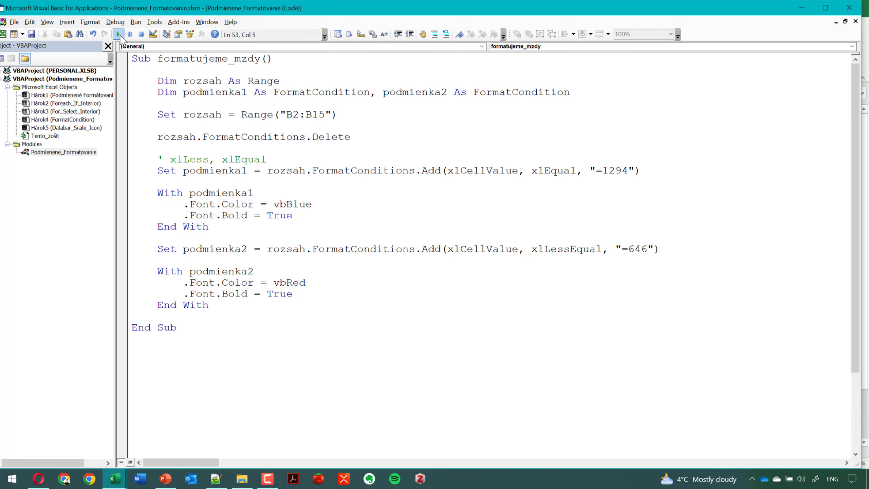
click(801, 7)
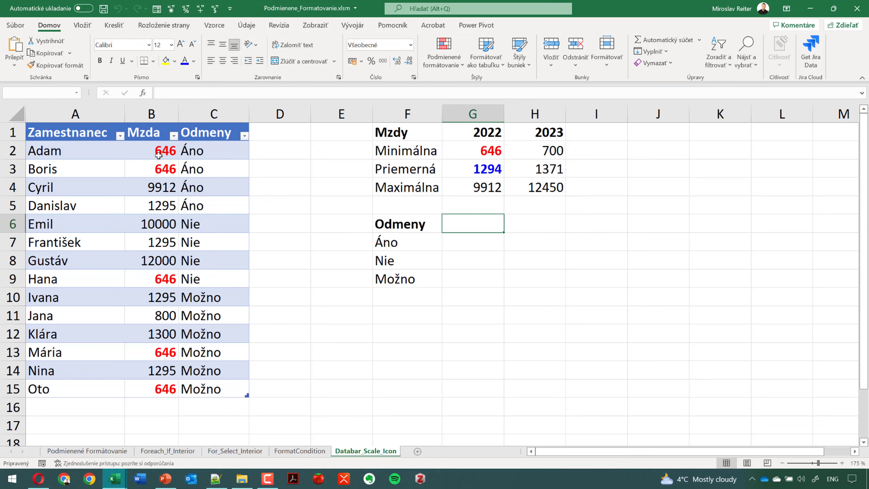
- Change the salaries in B10 and B5 from 1295 to 1294, then return to the VBA editor
click(146, 303)
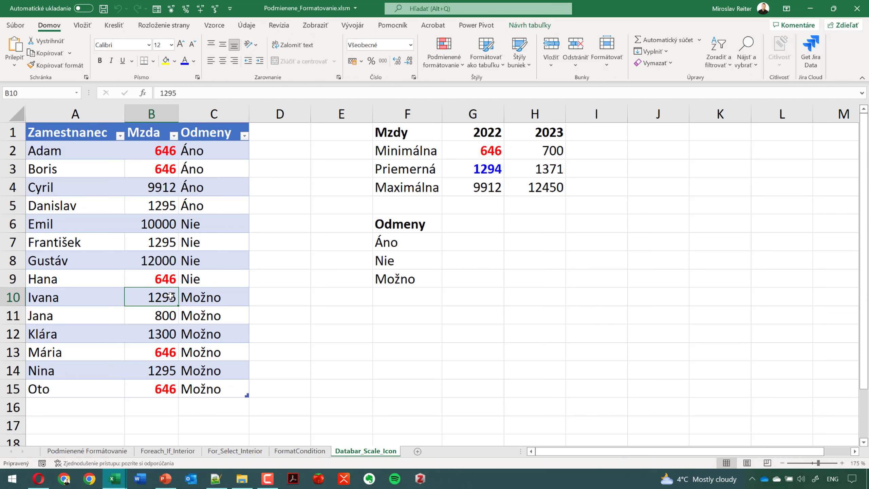
double_click(171, 296)
key(BackSpace)
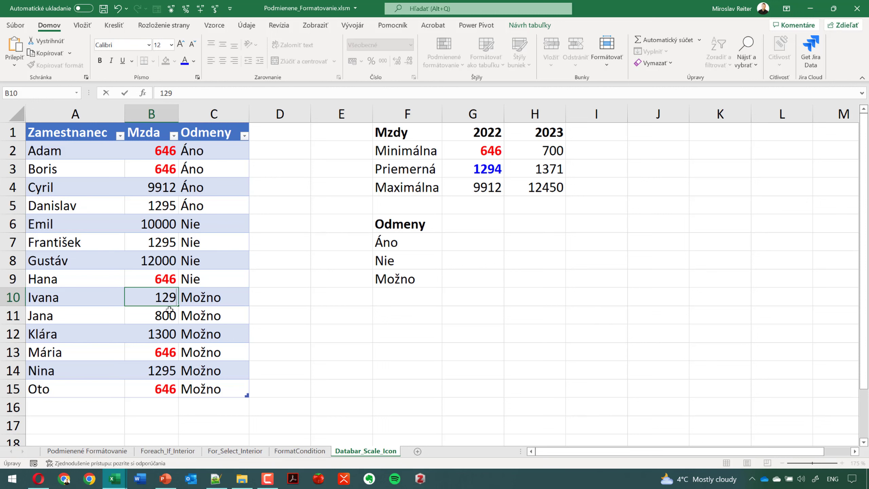
text(4)
key(Return)
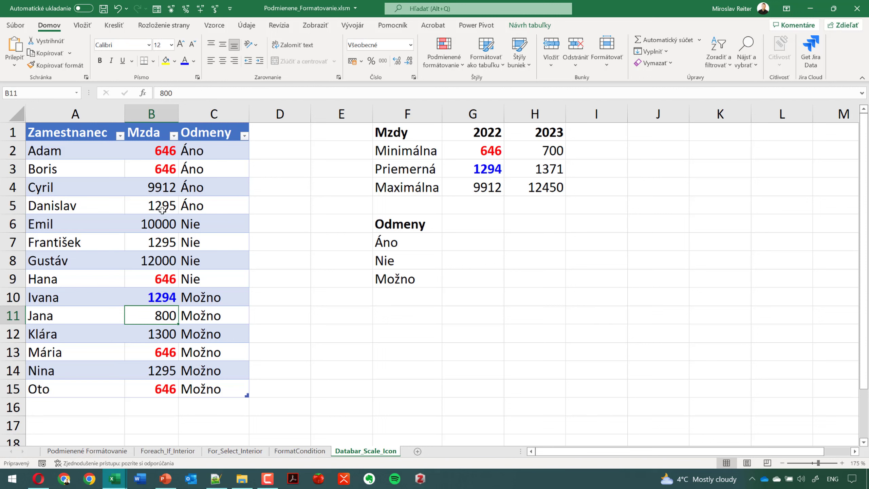
double_click(175, 206)
key(BackSpace)
text(4)
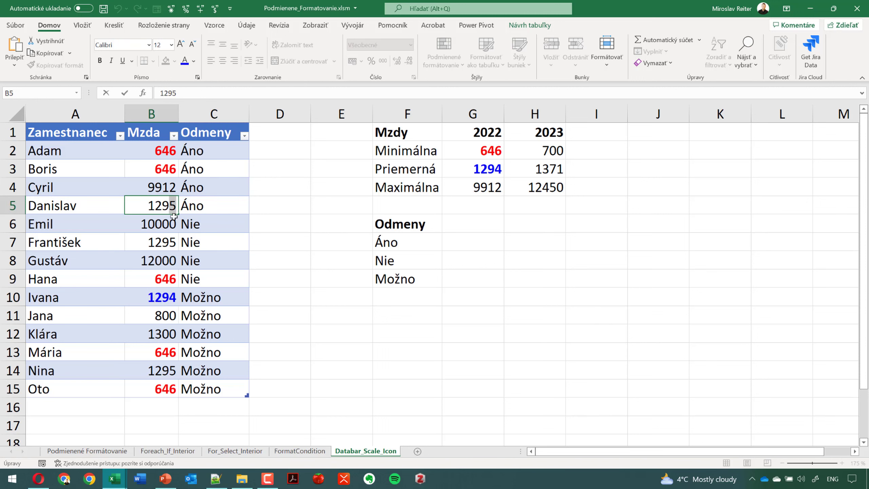
click(167, 236)
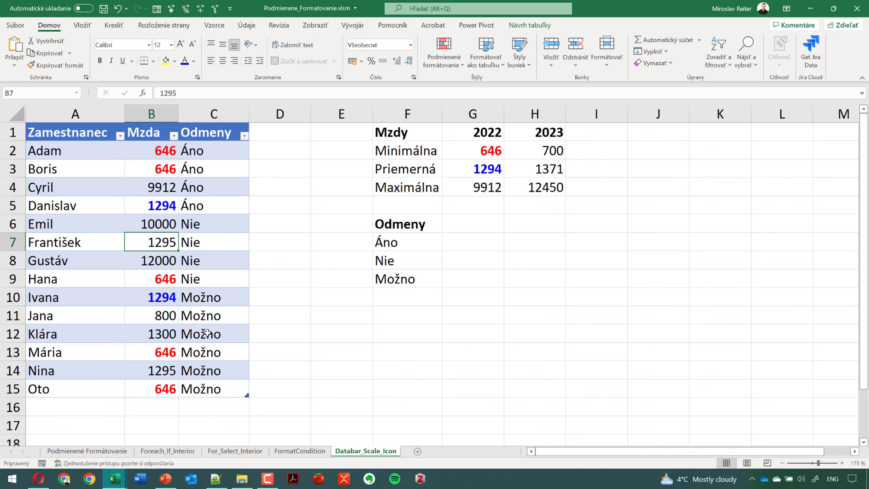
mouse_move(114, 478)
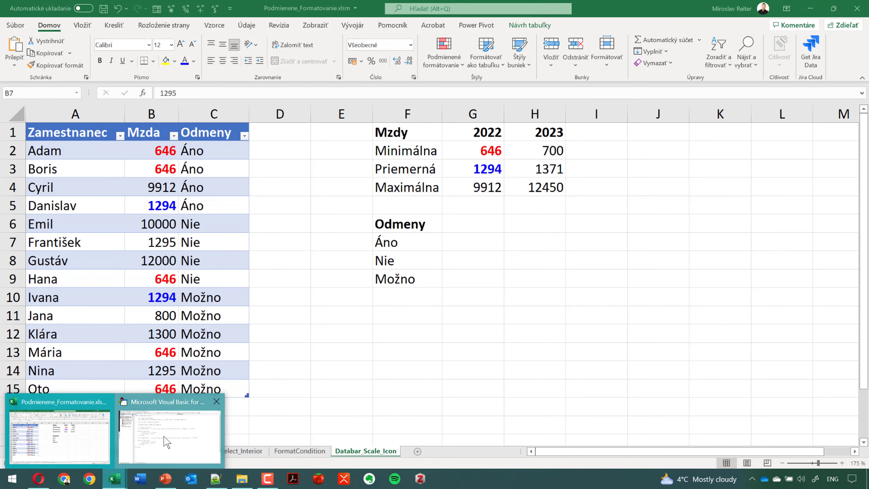
click(166, 442)
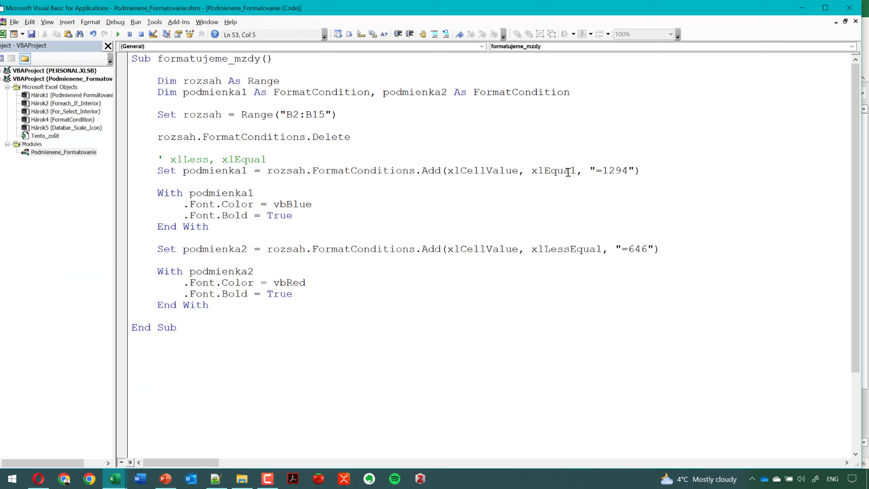
- Select Equal in podmienka1's xlEqual, type 'gret', then minimize the PowerPoint window
drag(576, 171, 547, 171)
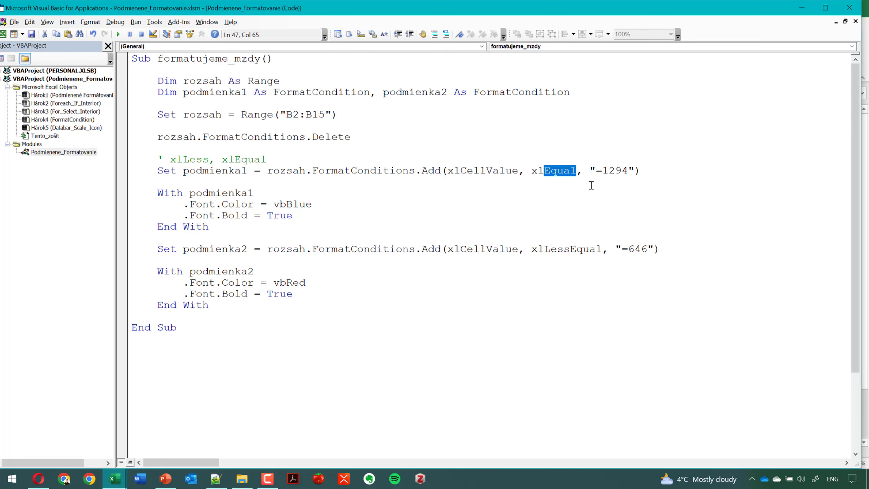
text(g)
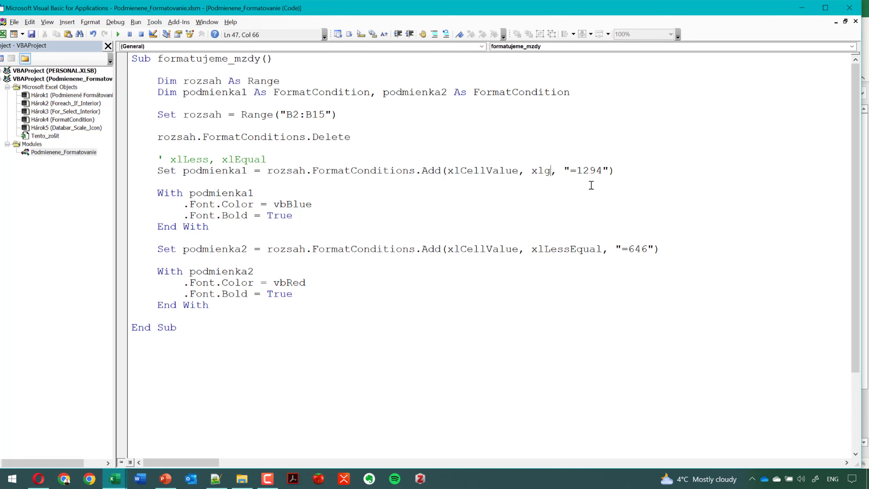
text(ret)
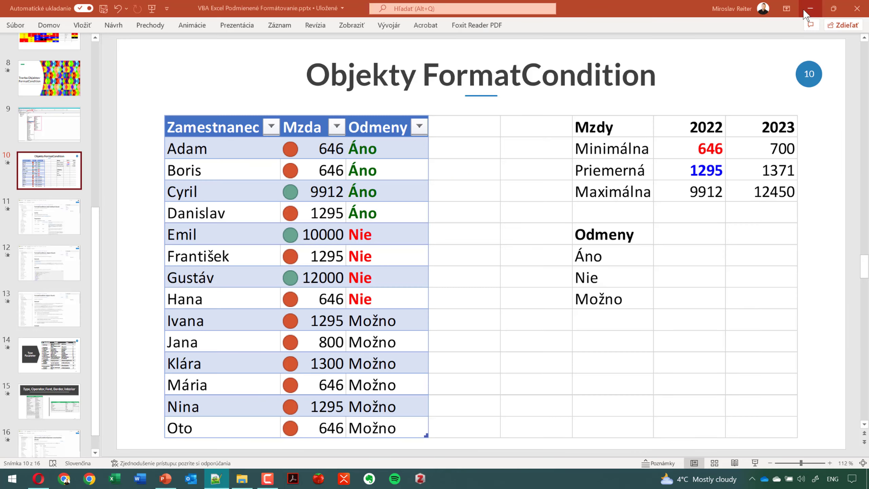
click(804, 8)
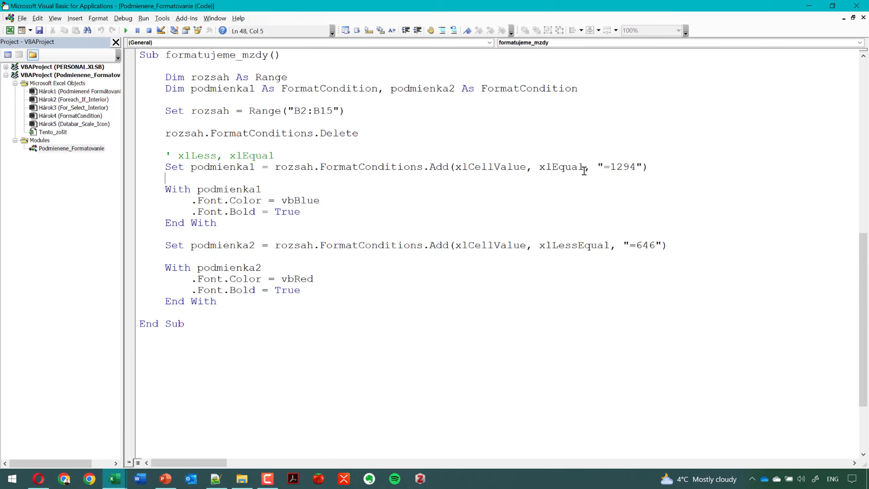
- Change the blue condition's operator from xlEqual to xlGreaterEqual
drag(585, 167, 551, 168)
text(gre)
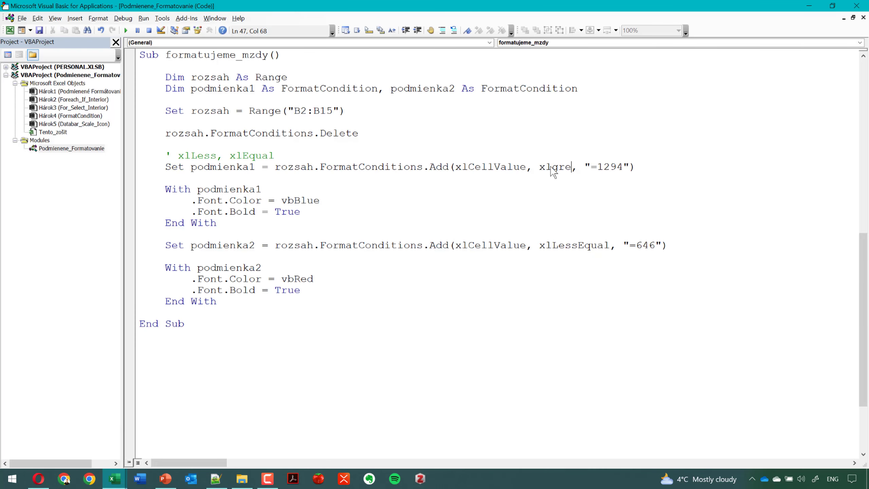
key(ctrl+space)
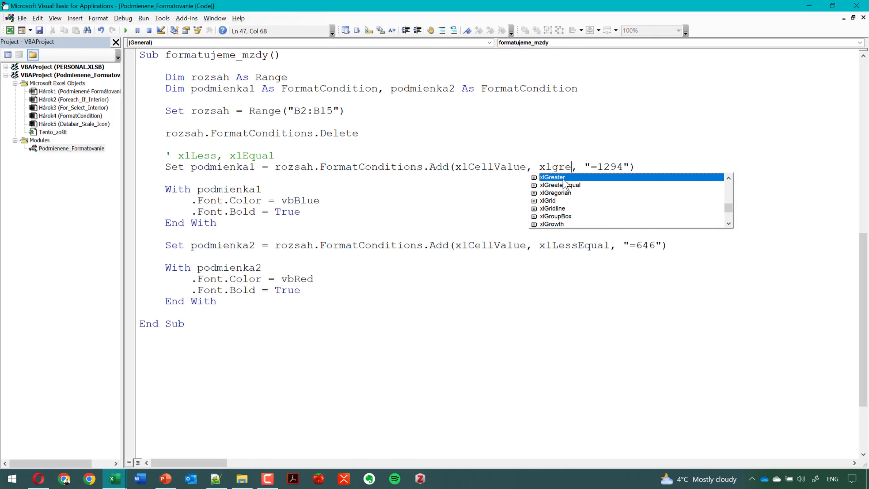
click(568, 188)
double_click(568, 191)
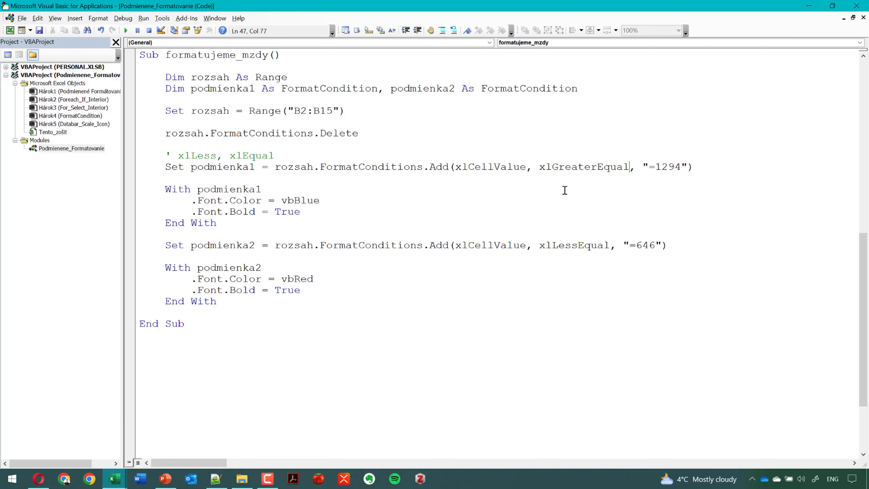
- Rerun the macro and minimize the VBA editor to view the bold blue salaries
click(392, 203)
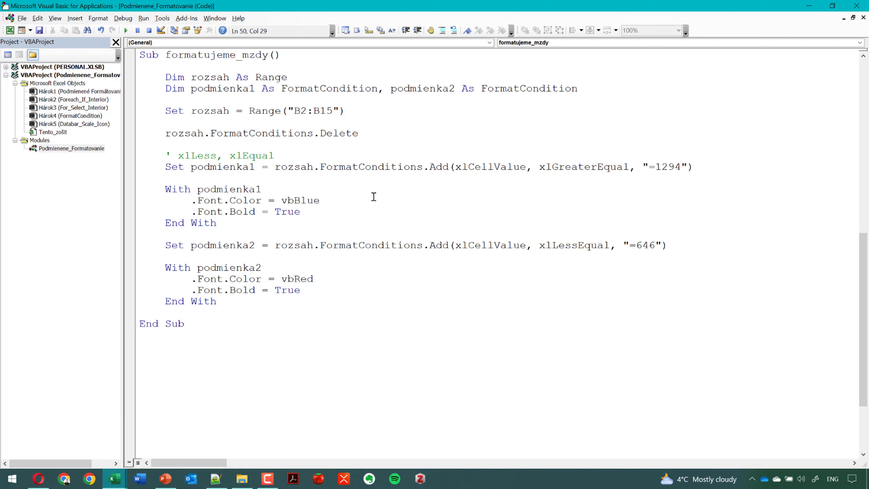
click(317, 165)
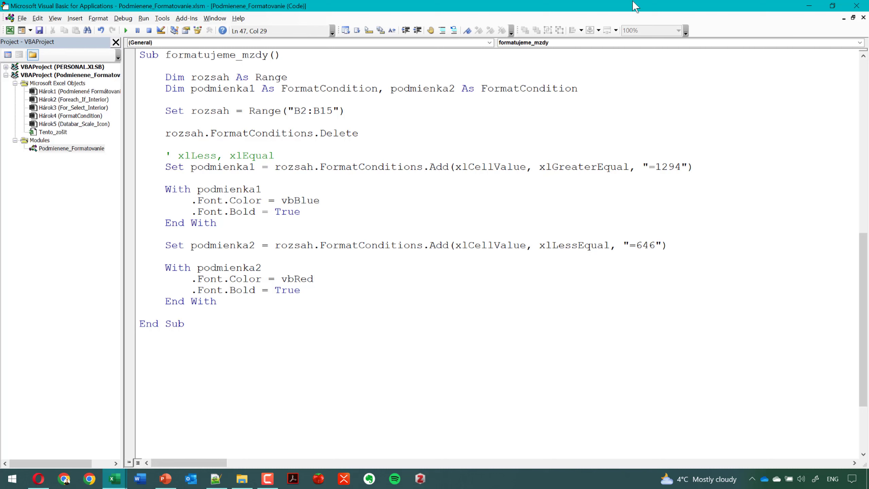
click(808, 6)
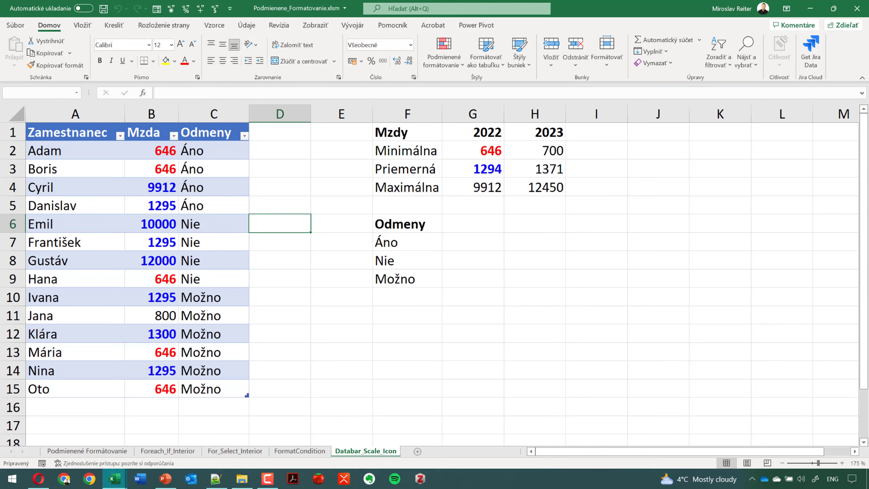
- Bring the VBA editor with the formatujeme_mzdy macro code to the front
key(alt+F11)
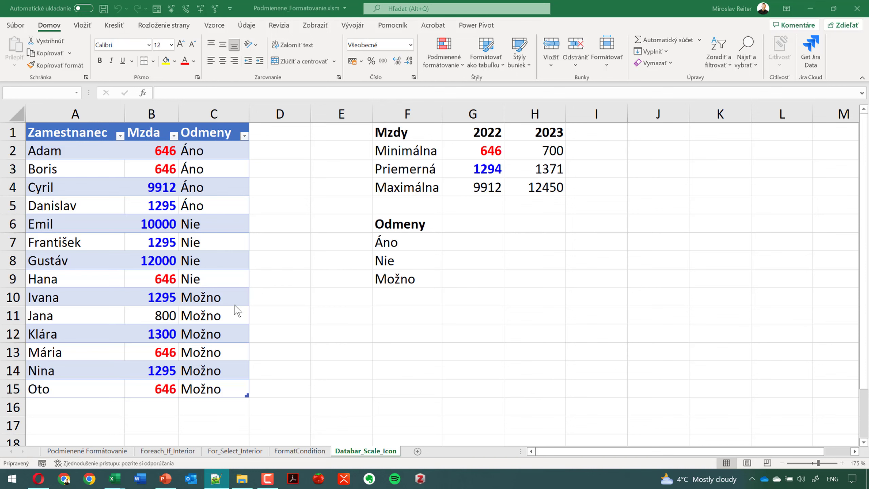
mouse_move(114, 479)
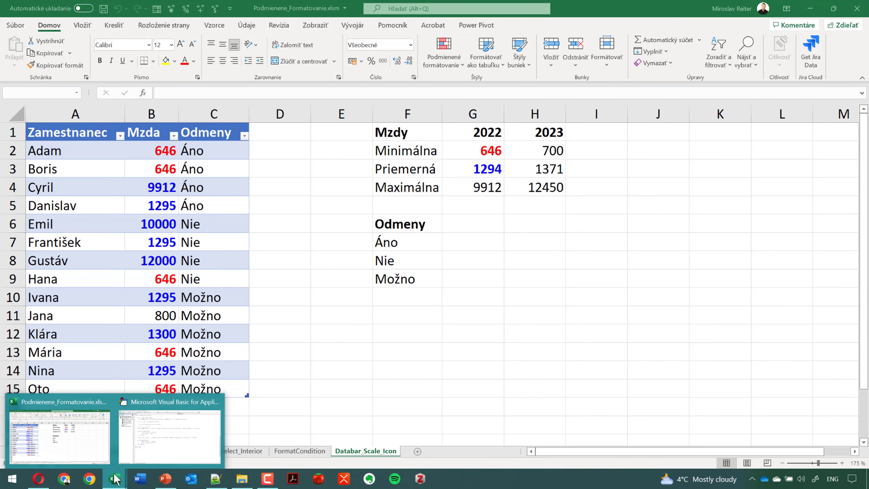
click(146, 441)
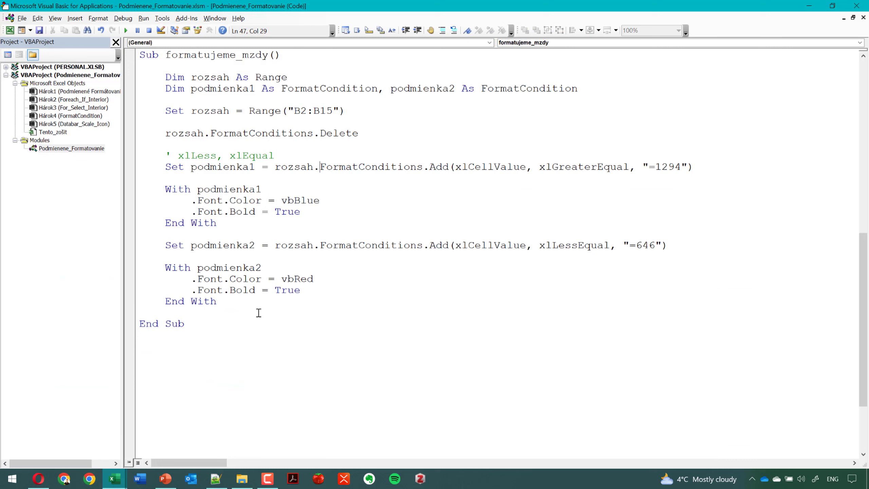
- Declare an empty Sub formatujeme_odmeny() at the end of the module, checking it in Procedure View
key(ctrl+End)
key(Return)
key(Return)
text(ub )
text(formatuj)
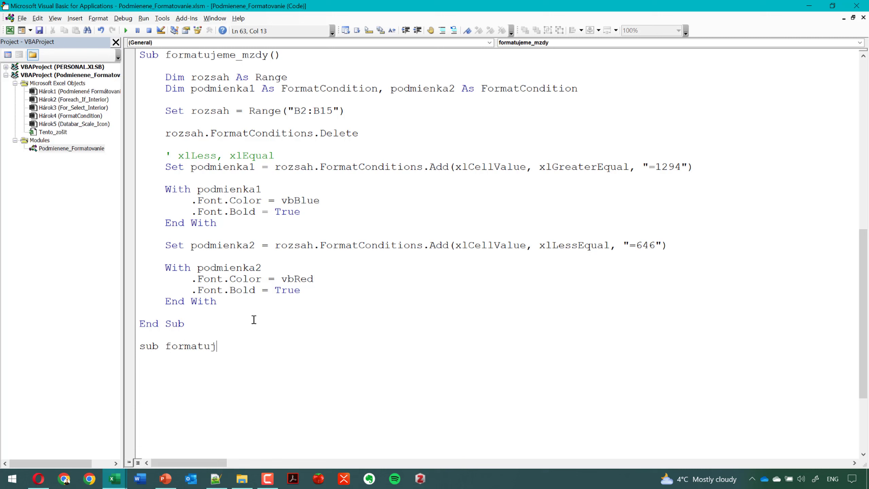
text(eme_)
text(odmeny)
key(Return)
key(Return)
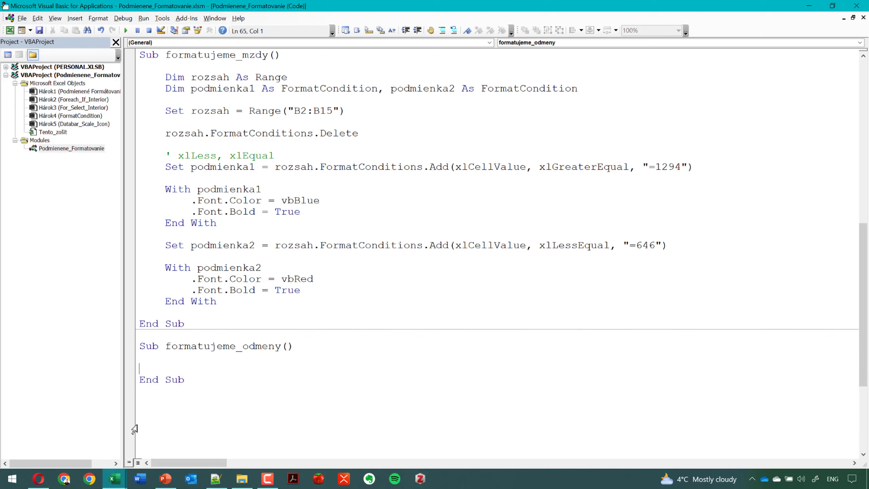
click(130, 463)
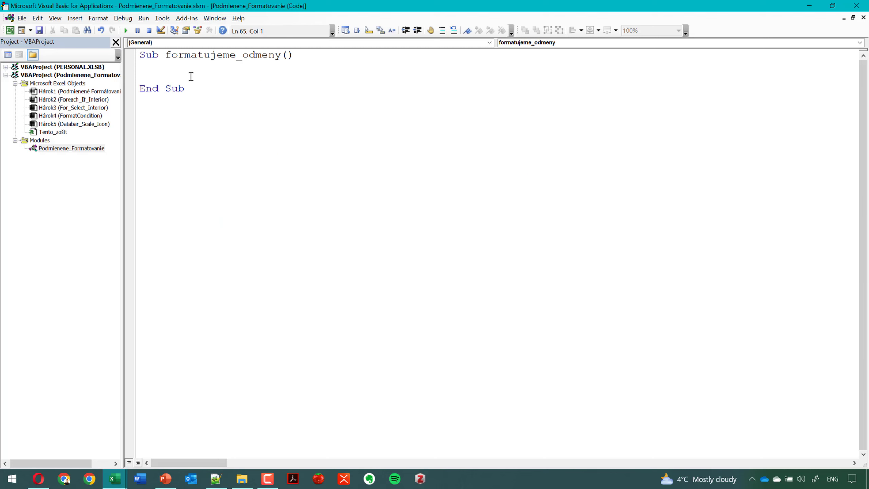
click(137, 463)
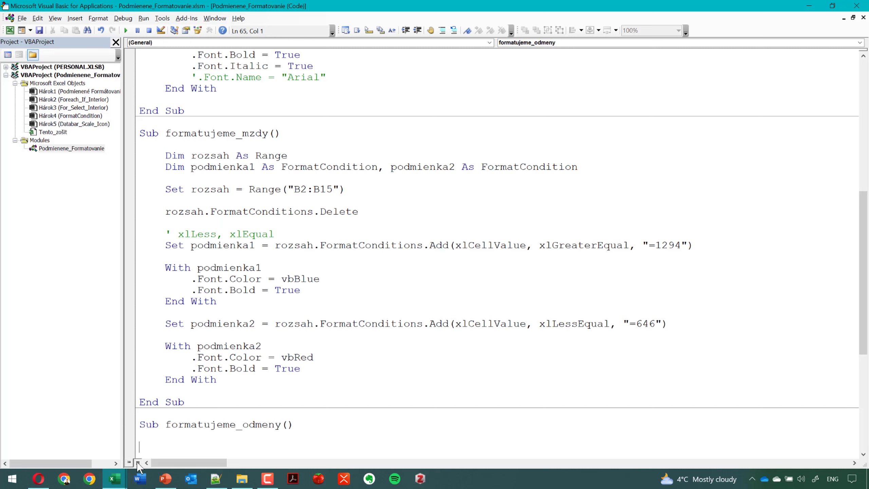
click(386, 216)
- Paste formatujeme_mzdy's code body into formatujeme_odmeny and outdent the Dim rozsah line
drag(221, 379, 53, 156)
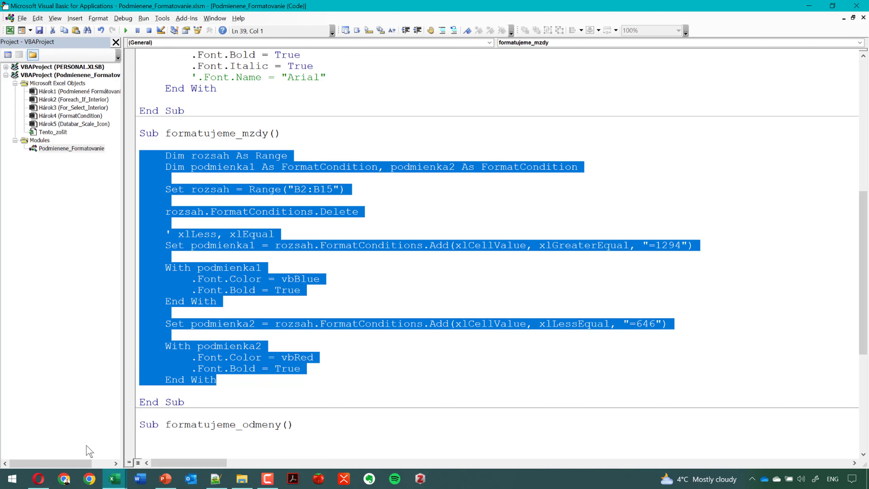
scroll(230, 225, down, 2)
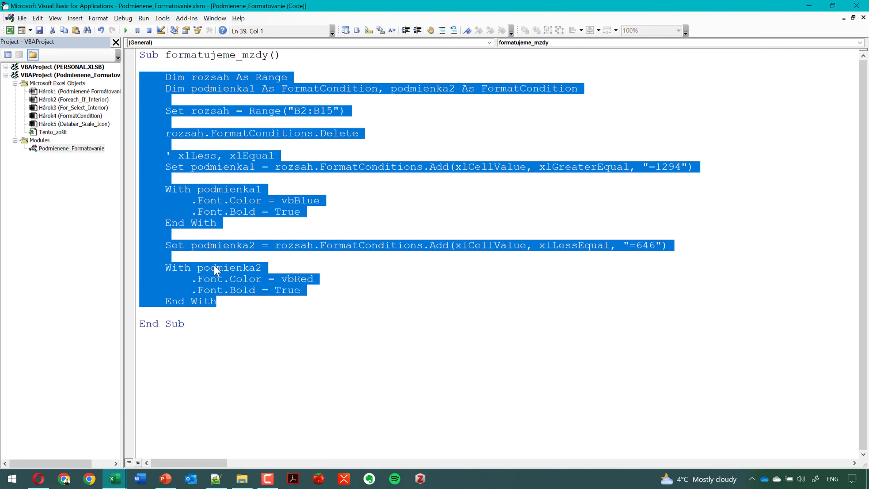
scroll(142, 466, up, 11)
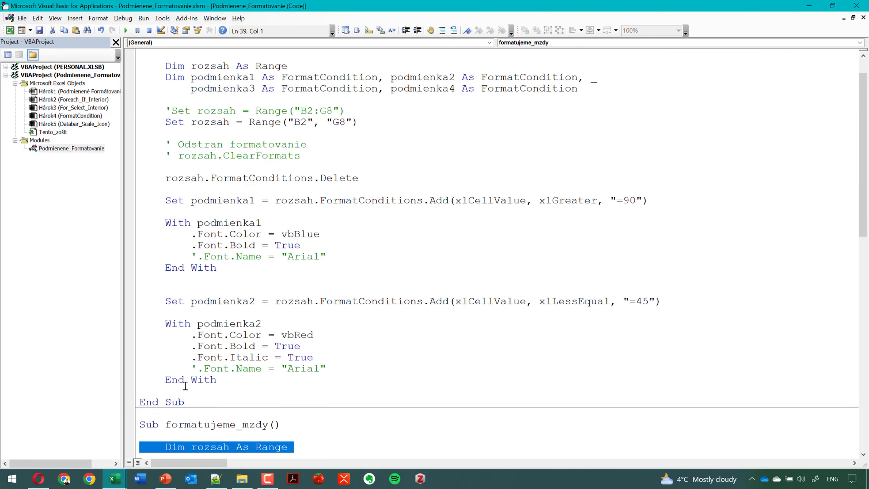
scroll(184, 385, down, 4)
scroll(249, 406, down, 12)
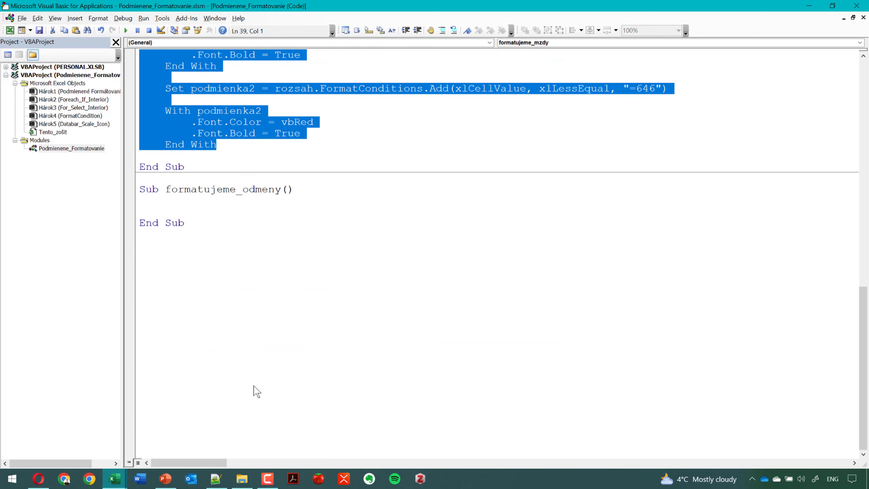
click(222, 200)
text(Dim rozsah As Range     Dim podmienka1 As FormatCondition, podmienka2 As FormatCondition      Set rozsah = Range("B2:B15")      rozsah.FormatConditions.Delete      ' xlLess, xlEqual     Set podmienka1 = rozsah.FormatConditions.Add(xlCellValue, xlGreaterEqual, "=1294")      With podmienka1         .Font.Color = vbBlue         .Font.Bold = True     End With      Set podmienka2 = rozsah.FormatConditions.Add(xlCellValue, xlLessEqual, "=646")      With podmienka2         .Font.Color = vbRed         .Font.Bold = True     End With)
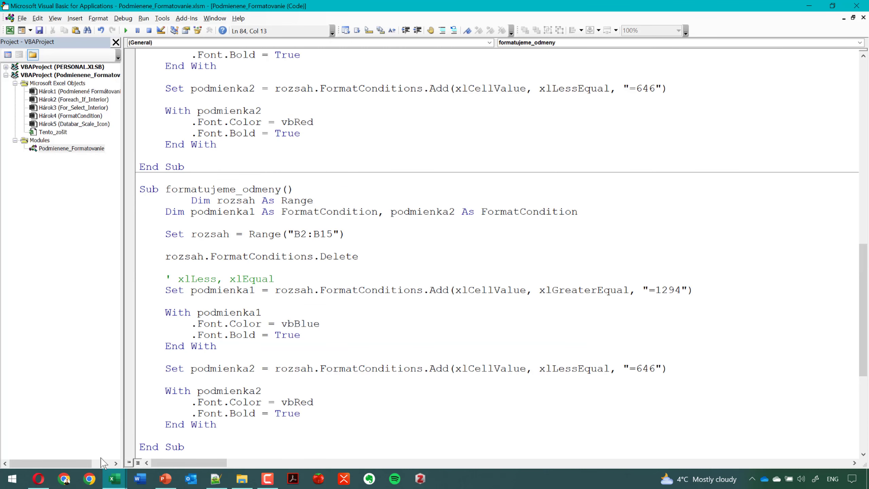
scroll(149, 408, down, 4)
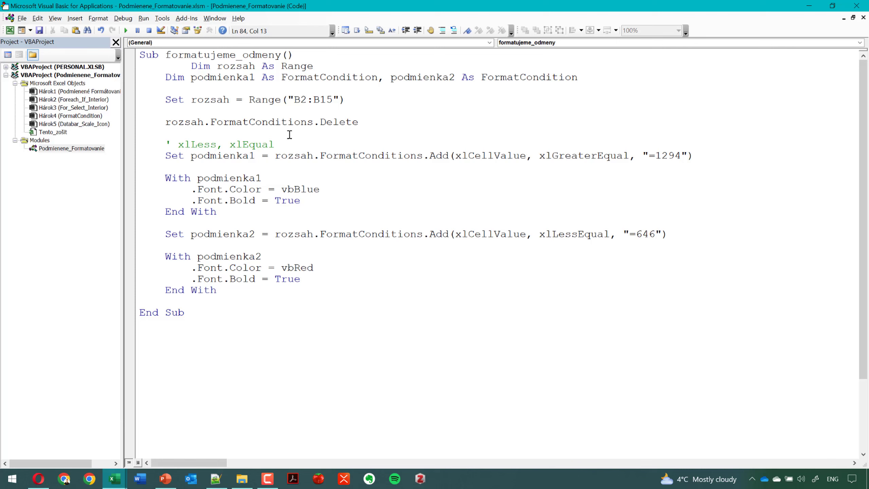
click(192, 66)
key(BackSpace)
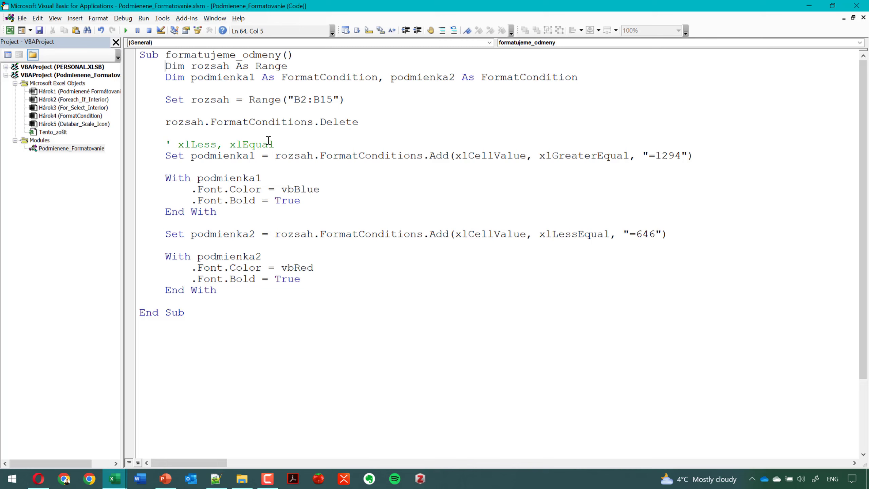
- Change the macro's range from B2:B15 to C2:C15
click(300, 99)
key(BackSpace)
double_click(305, 5)
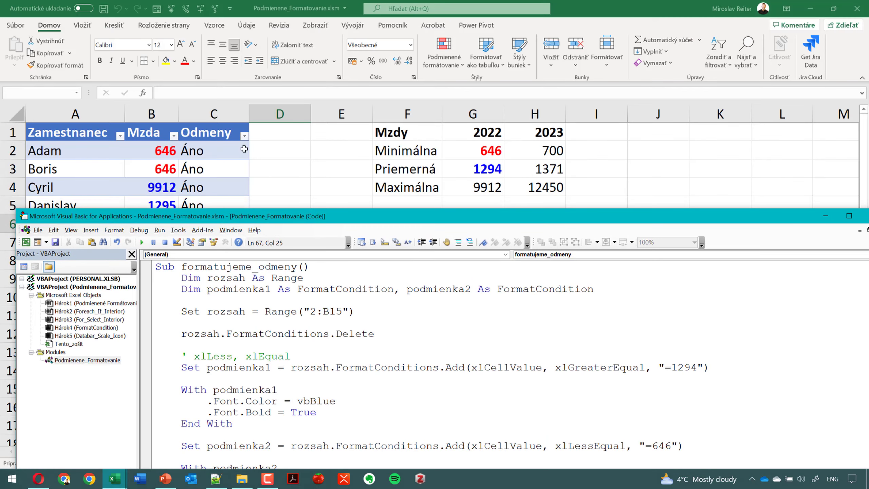
double_click(355, 211)
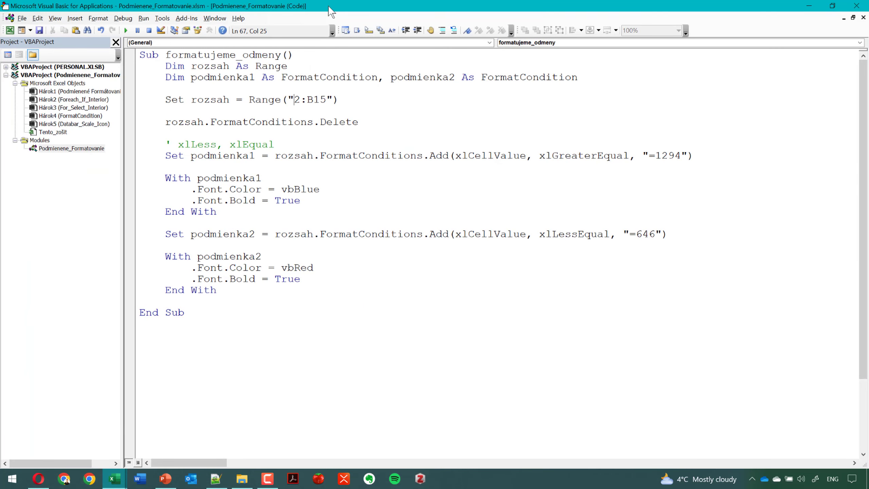
text(C)
drag(320, 100, 313, 100)
text(C)
click(323, 135)
- Make the first condition type xlTextString and replace xlGreaterEqual with TextOperator:=xlContains
double_click(483, 155)
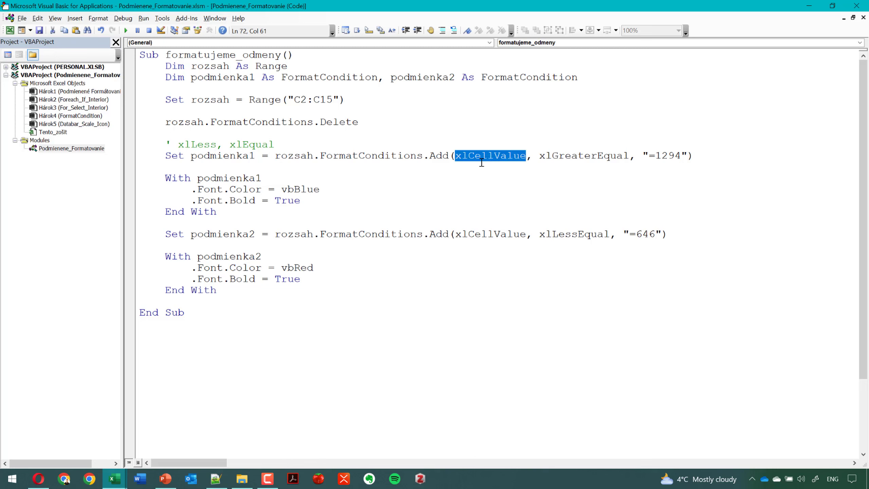
text(xl)
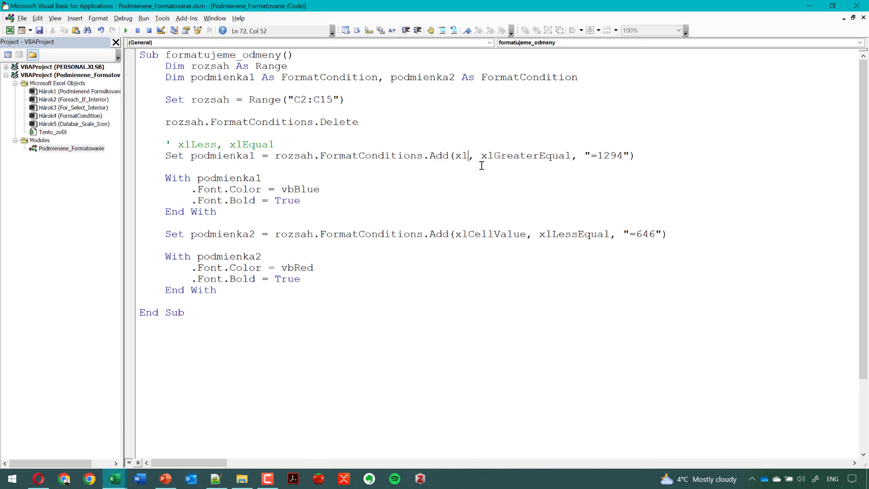
key(ctrl+space)
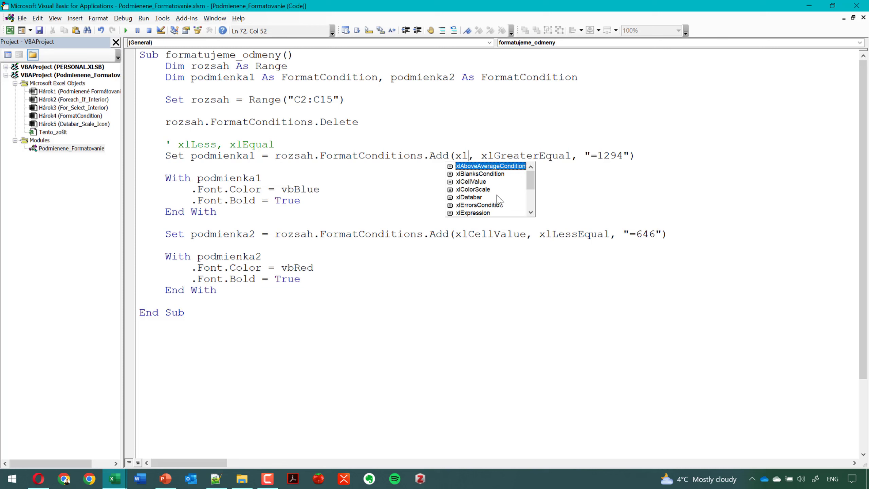
mouse_move(534, 181)
mouse_down()
mouse_move(532, 211)
mouse_move(529, 188)
mouse_move(529, 198)
mouse_up()
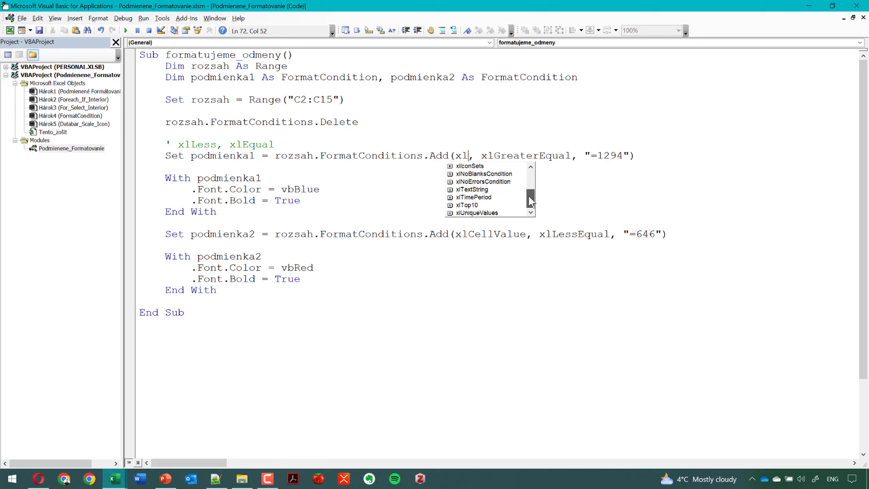
double_click(470, 190)
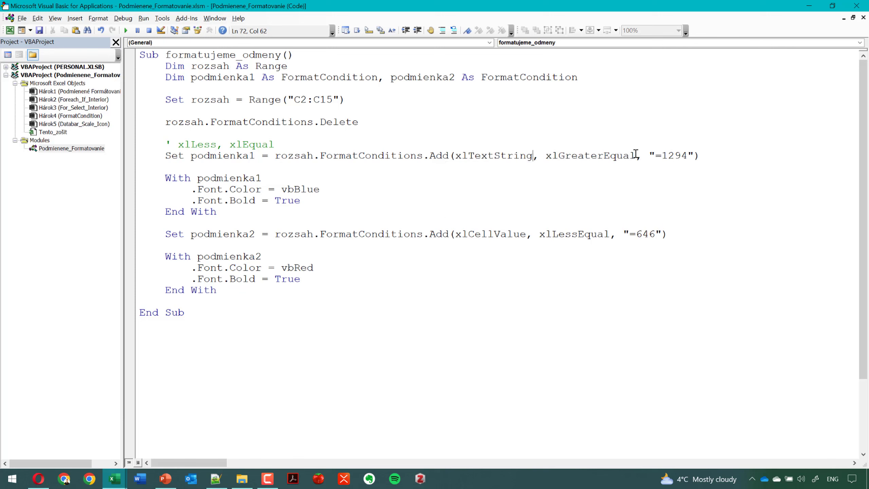
drag(635, 155, 547, 156)
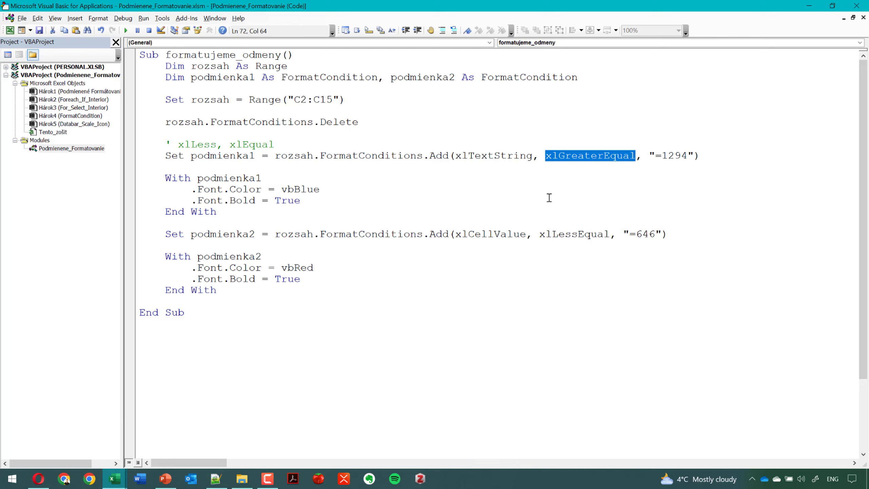
text(Text)
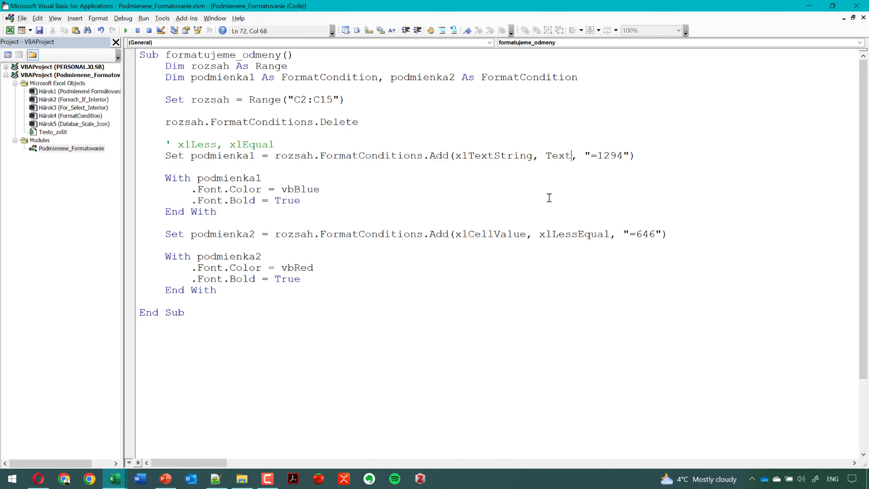
text(Oper)
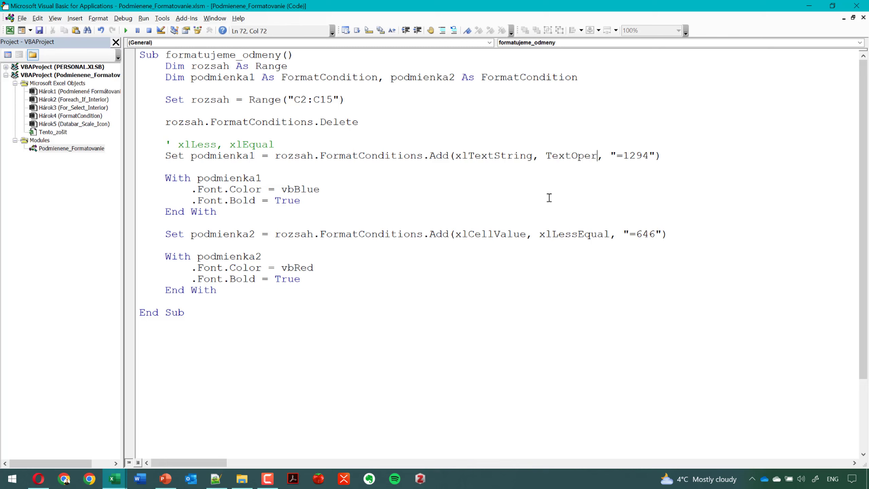
text(ato)
text(r:=)
text(xlCont)
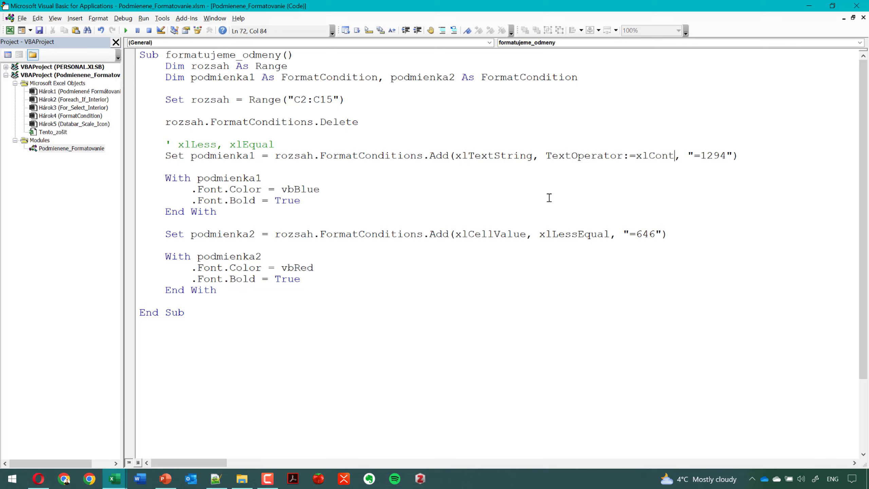
text(ains)
- Replace the first condition's 1294 criterion with String:="Áno", then shrink and lower the editor window
click(707, 155)
click(714, 156)
text(S)
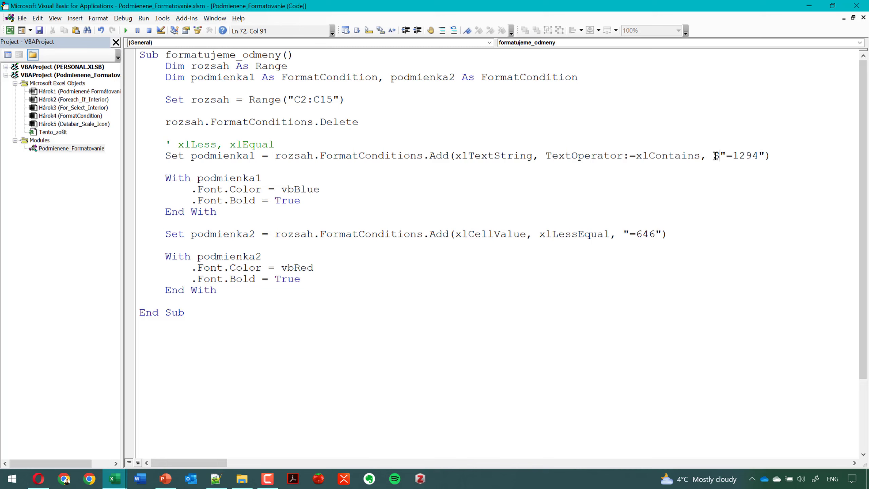
text(r)
text(ring)
text(=)
text(:=)
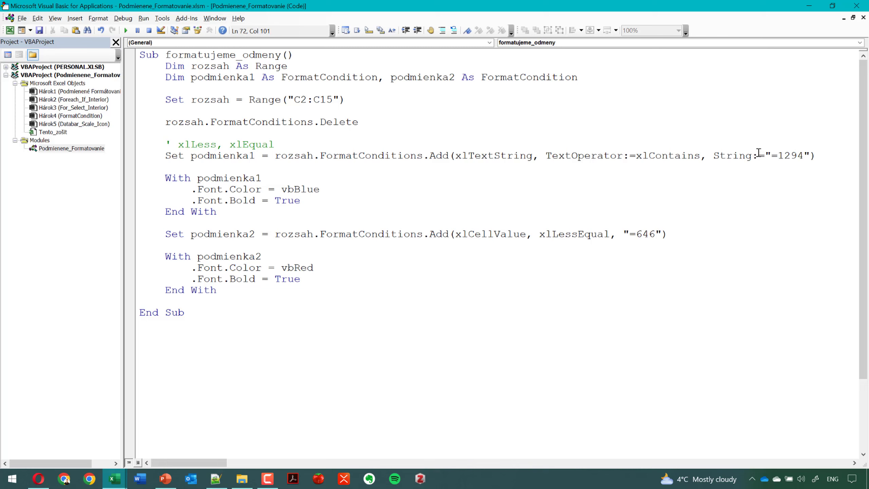
key(BackSpace)
key(Delete)
key(Delete)
key(Delete)
key(Delete)
text(=)
text(Ang)
key(BackSpace)
key(BackSpace)
key(BackSpace)
key(BackSpace)
key(alt+shift)
text(Á)
text(no)
drag(767, 157, 761, 156)
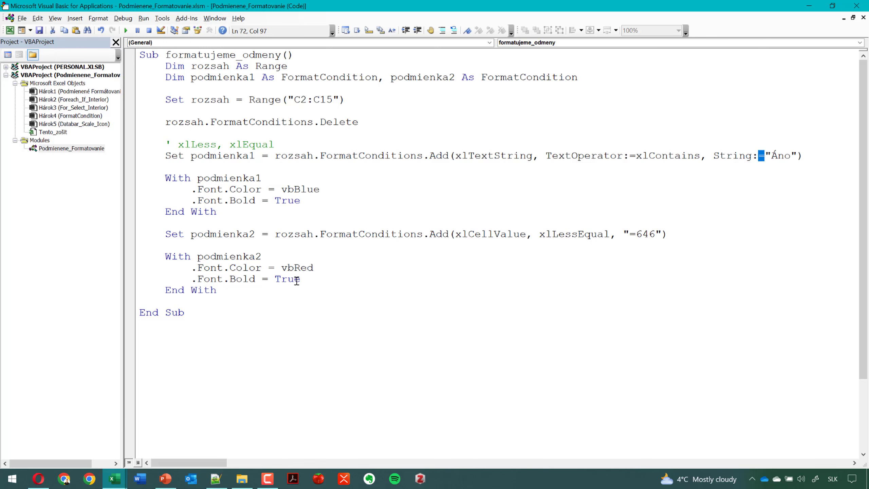
double_click(354, 6)
drag(355, 356, 355, 367)
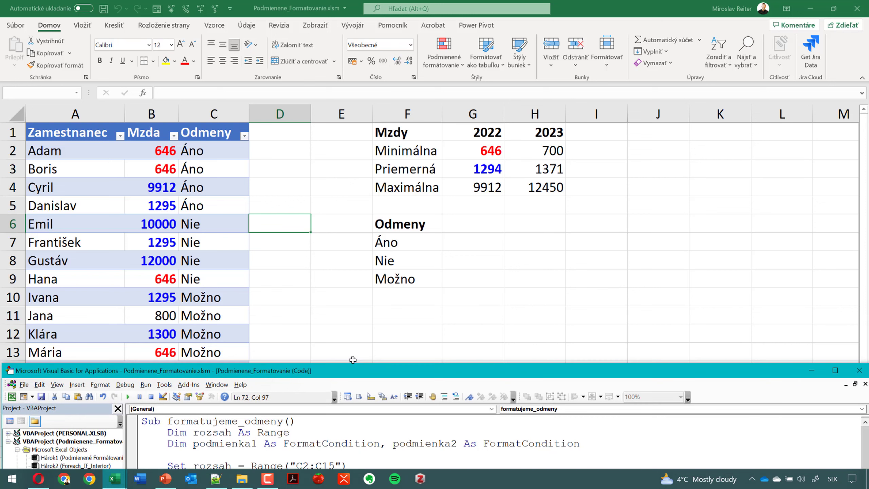
- Make the Nie text in F8 bold red
click(38, 479)
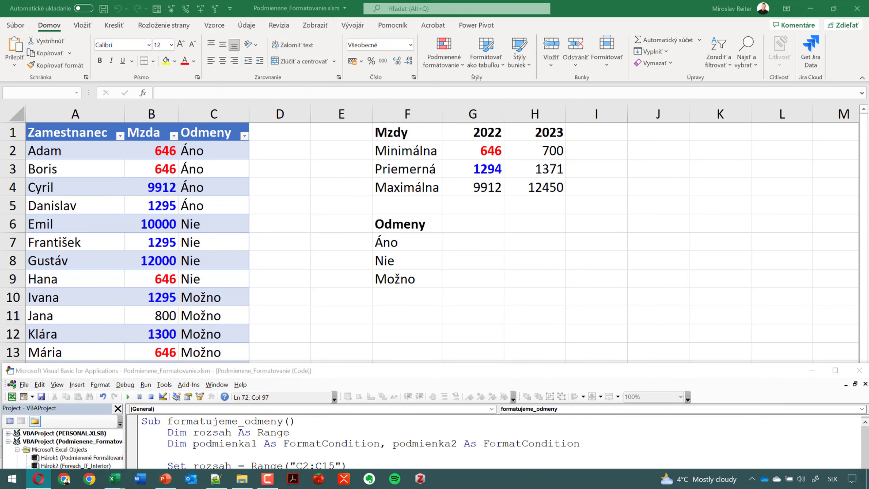
click(399, 243)
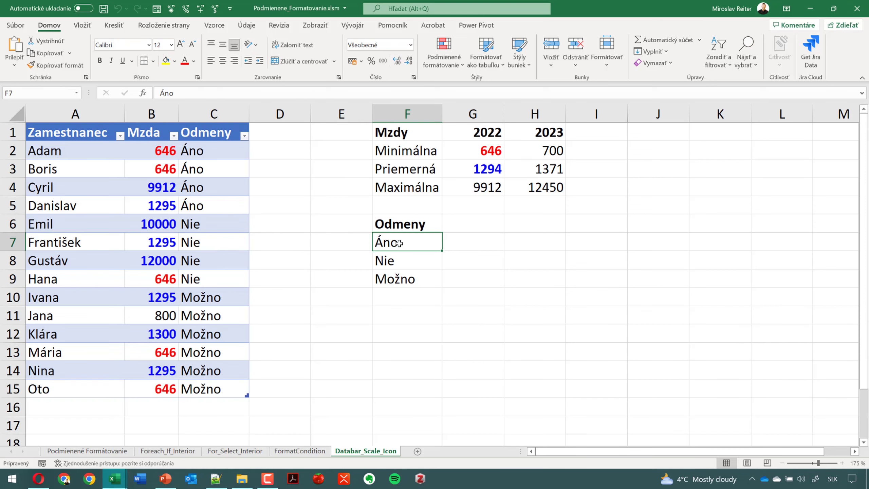
click(410, 257)
click(185, 61)
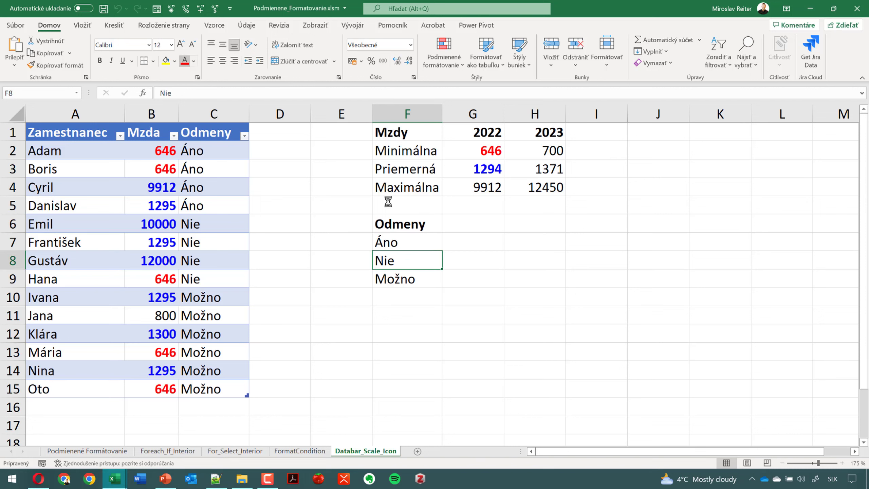
key(ctrl+b)
- Make the Áno text in F7 bold green, then maximize the VBA editor again
click(398, 244)
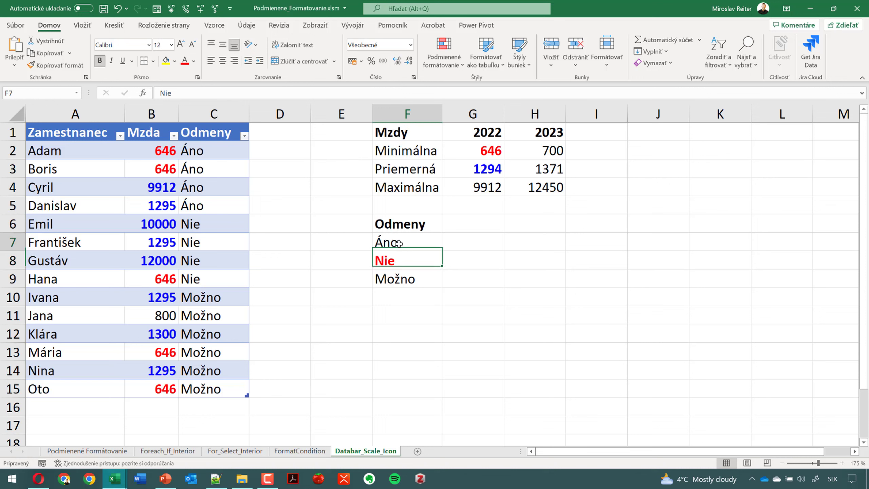
click(193, 61)
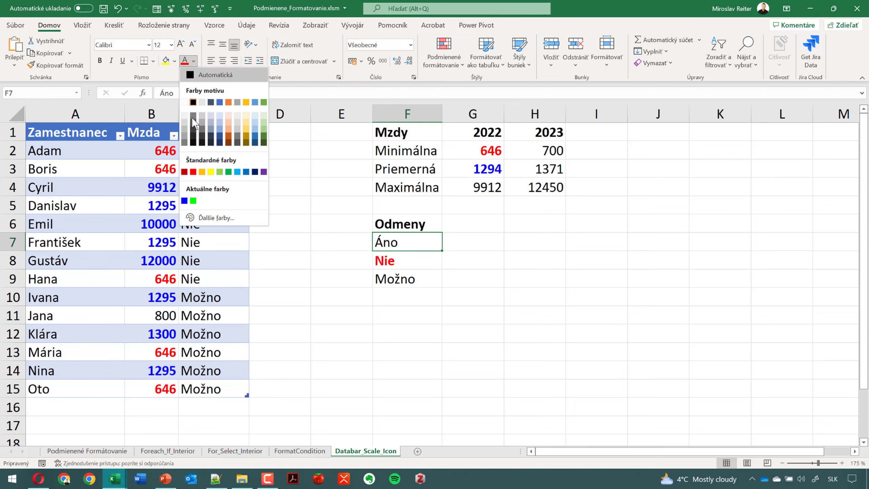
click(228, 172)
key(ctrl+b)
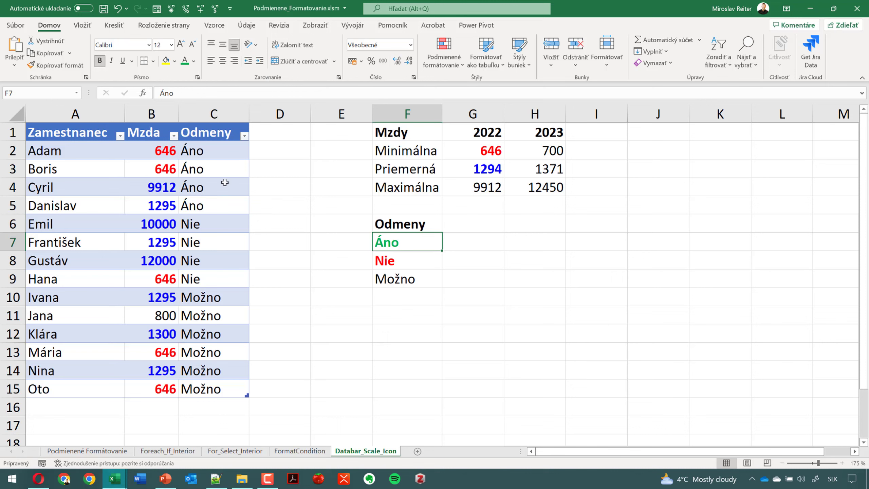
mouse_move(114, 478)
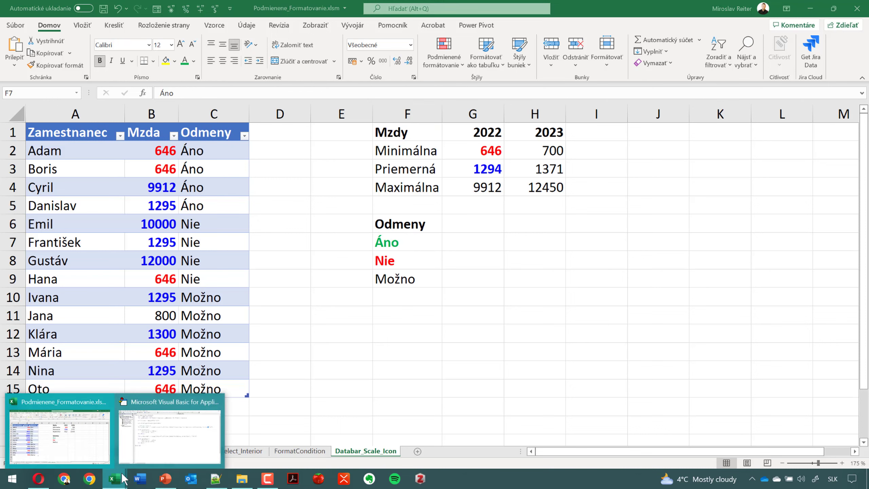
click(169, 431)
double_click(386, 377)
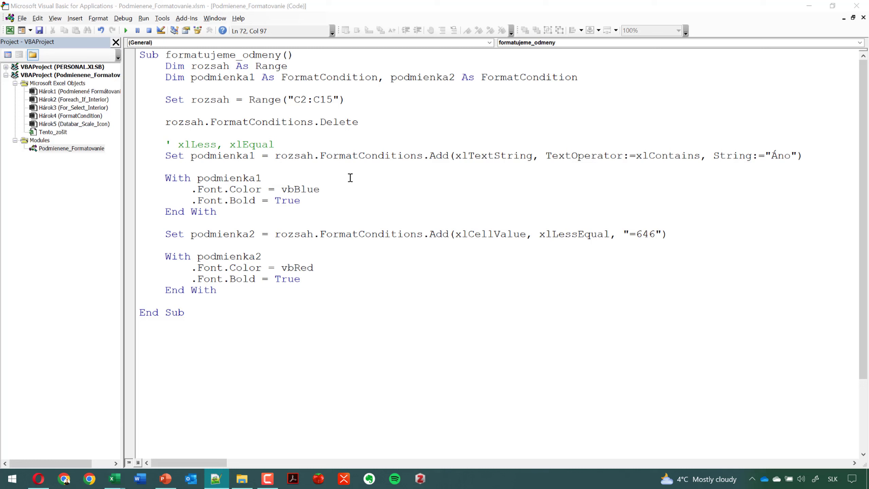
- Replace vbBlue in the first condition with RGB(0, 100, 0)
double_click(299, 190)
text(r)
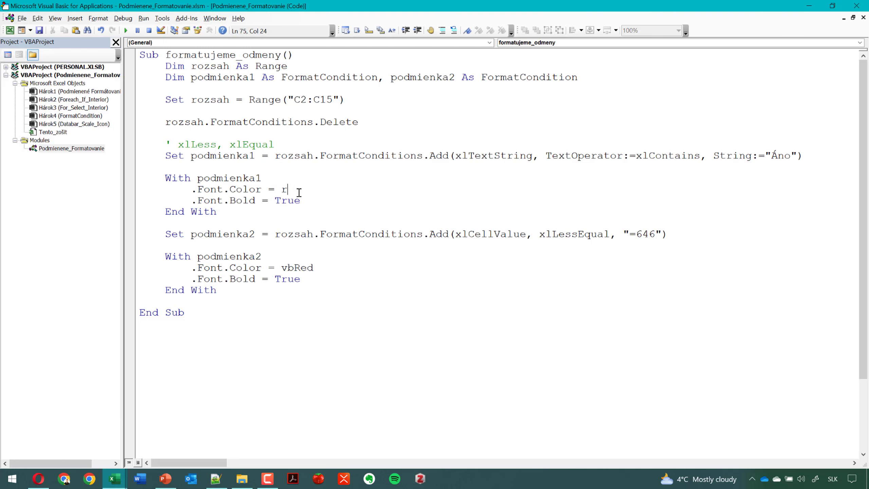
text(gb9)
key(BackSpace)
key(alt+shift)
text((0,))
text(0)
text(,)
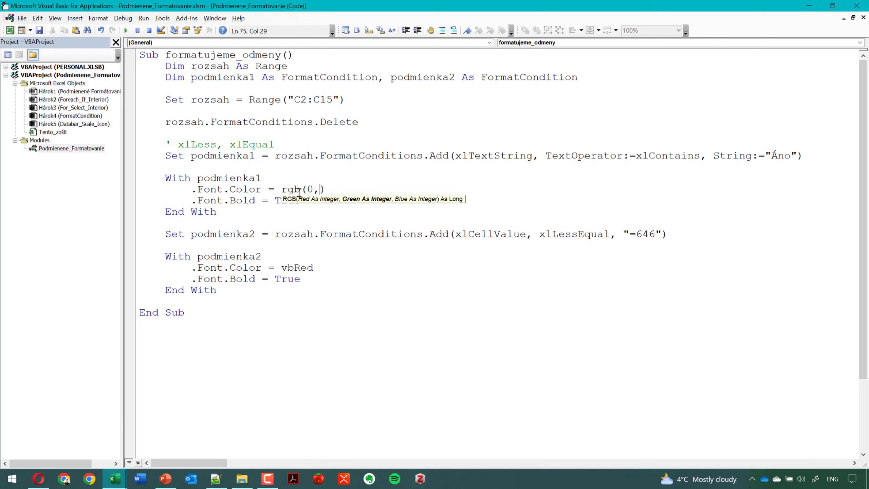
text(2)
text(,0)
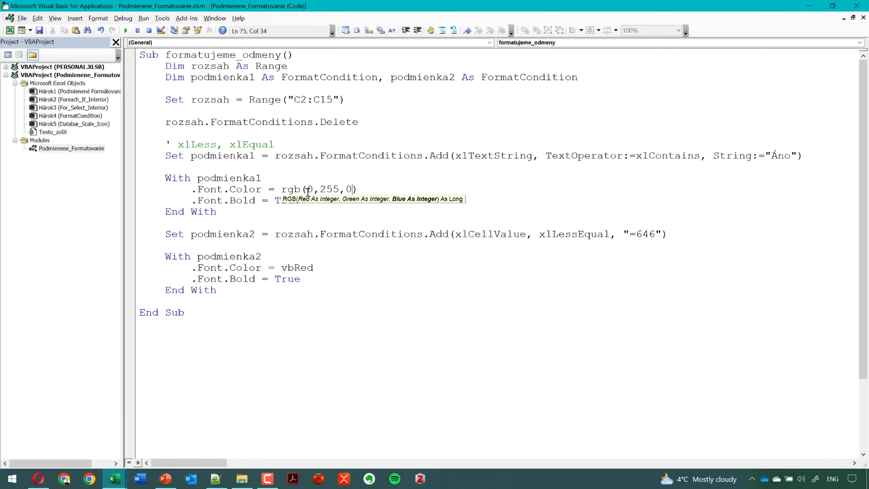
double_click(327, 187)
text(1)
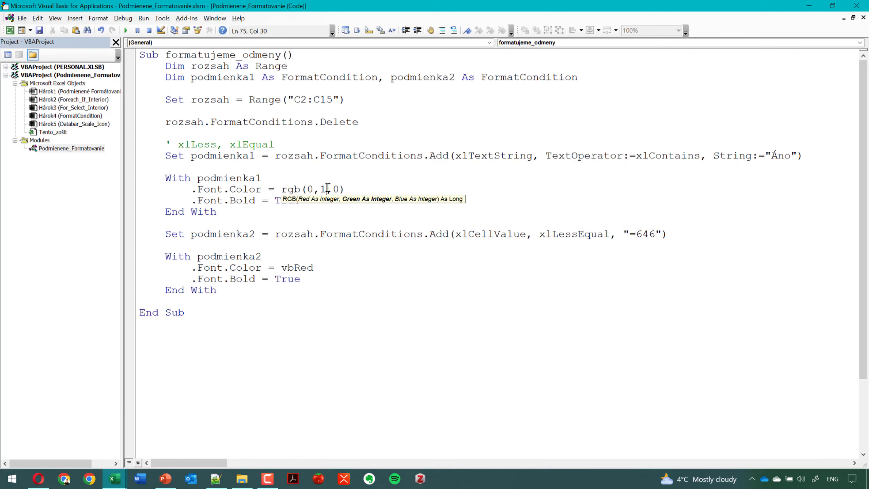
text(00)
click(325, 231)
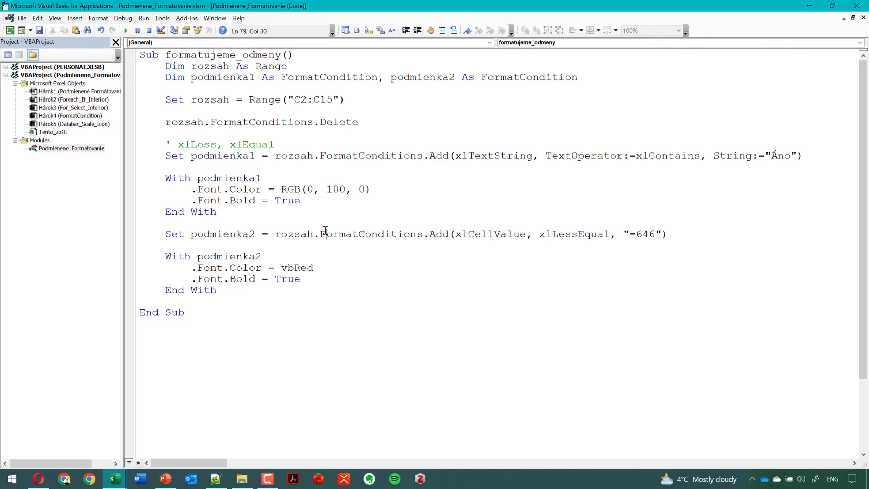
- Add a 'vbGreen comment at the end of the RGB line
click(372, 188)
text(b)
key(BackSpace)
text(vbGr)
text(een)
click(416, 242)
- Make the second condition type xlTextString with TextOperator:=xlContains
drag(525, 233, 468, 234)
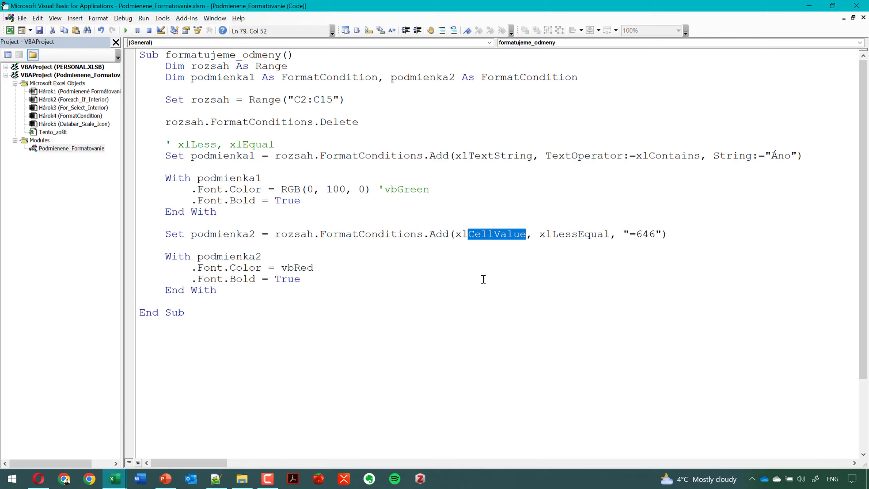
text(TextString)
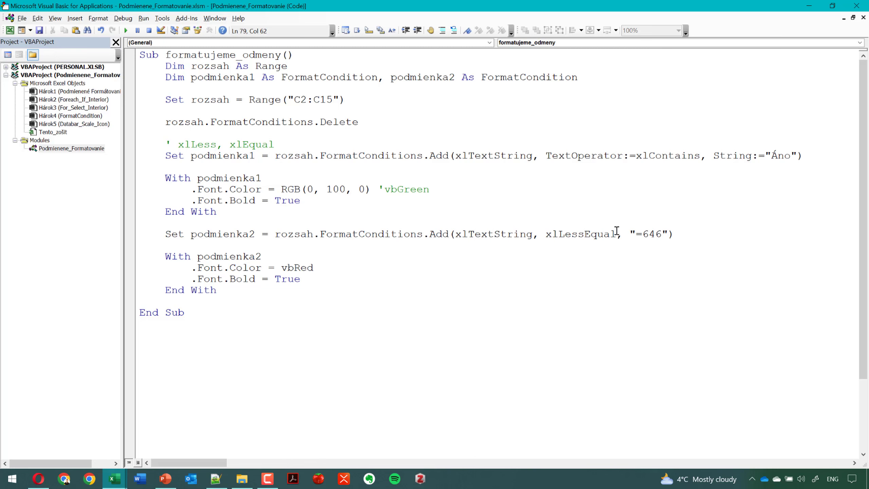
drag(616, 234, 545, 234)
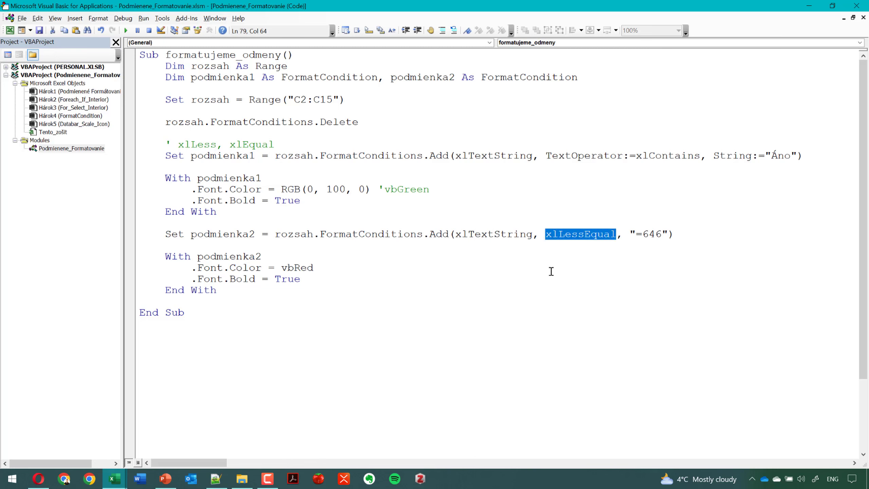
text(Te)
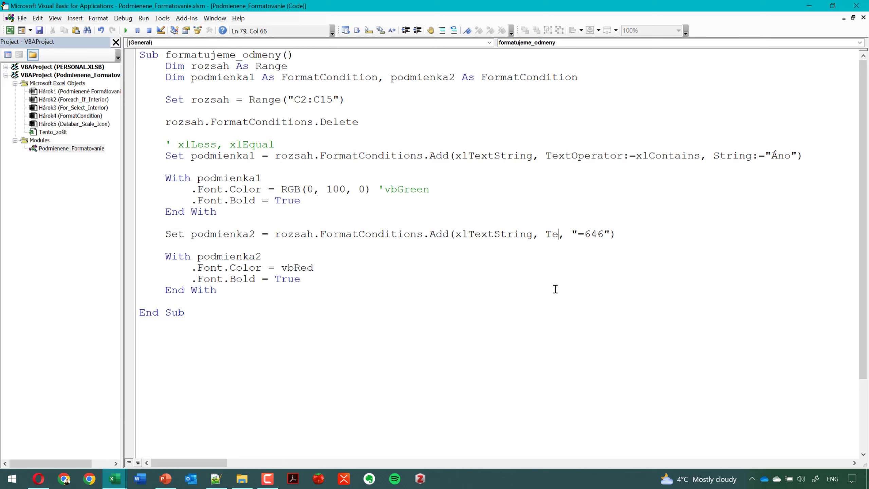
text(xt)
key(ctrl+space)
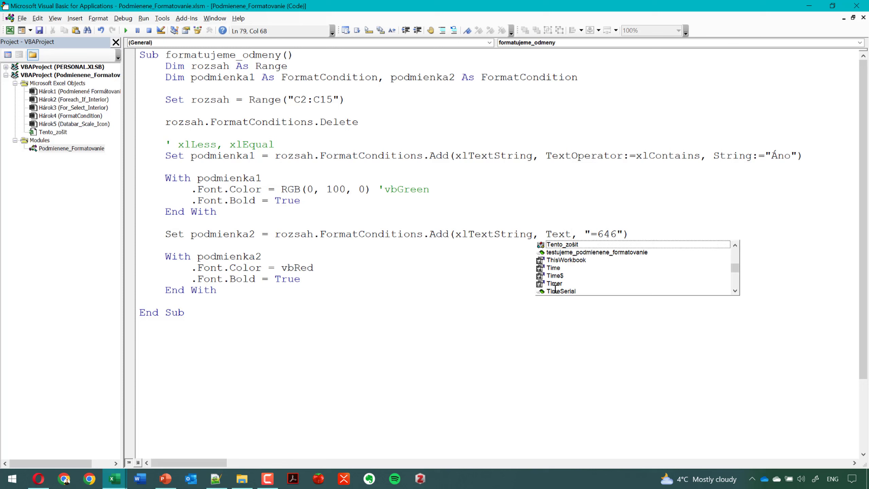
text(Oper)
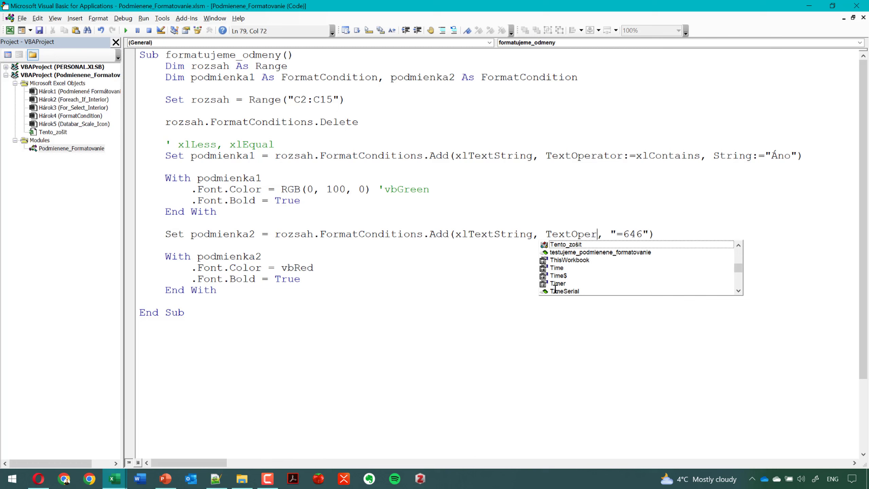
text(ator)
text(:=)
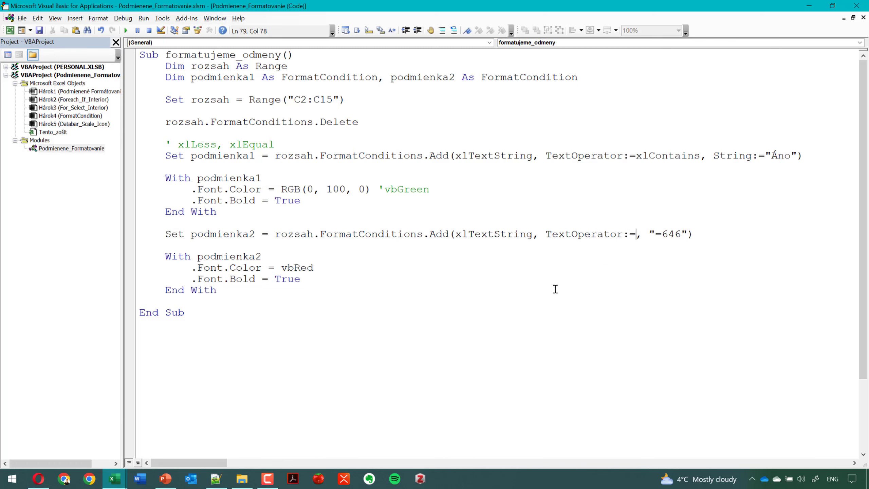
text(xl)
text(Co)
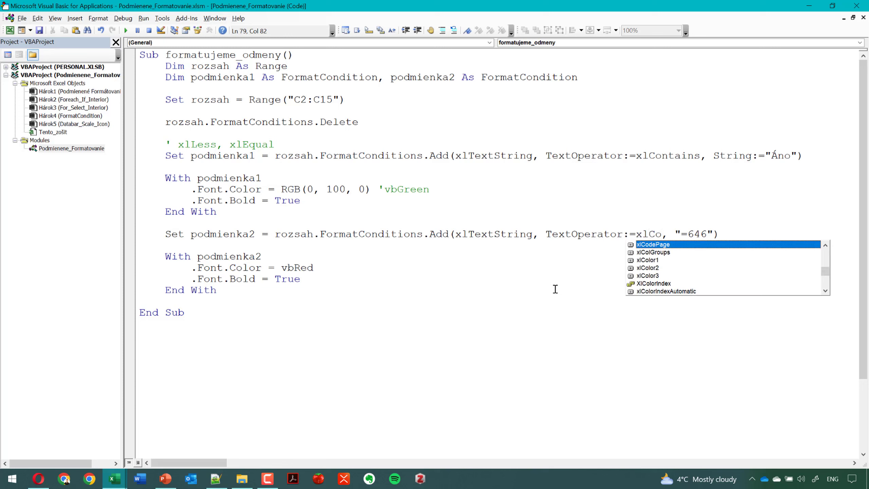
text(nt)
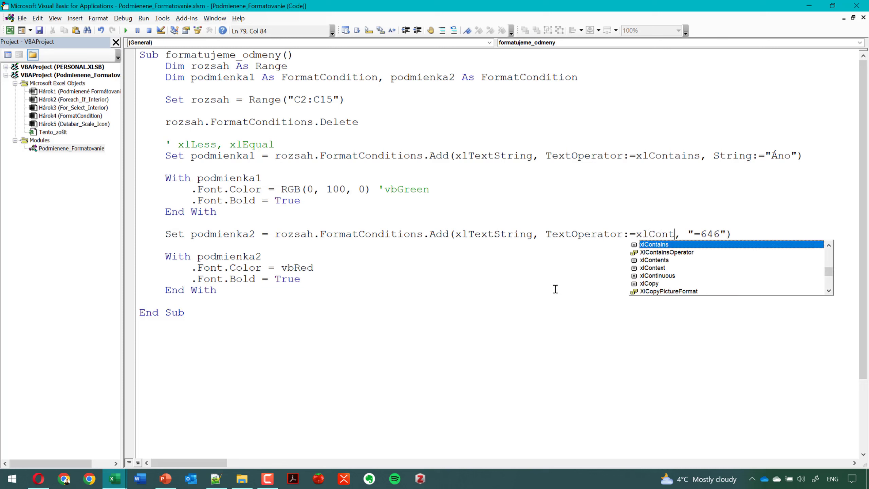
double_click(681, 243)
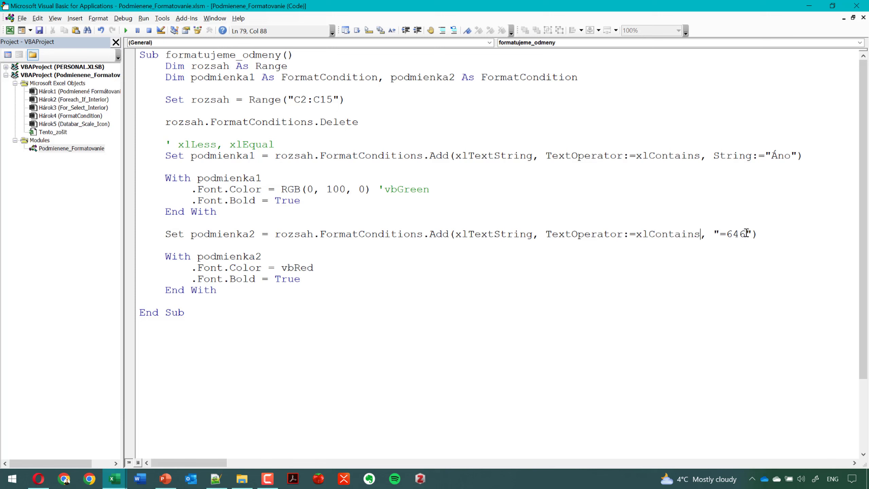
- Replace the =646 criterion with String:="Nie"
drag(745, 233, 719, 235)
text(Ni)
text(e)
click(716, 234)
text(String)
text(:=)
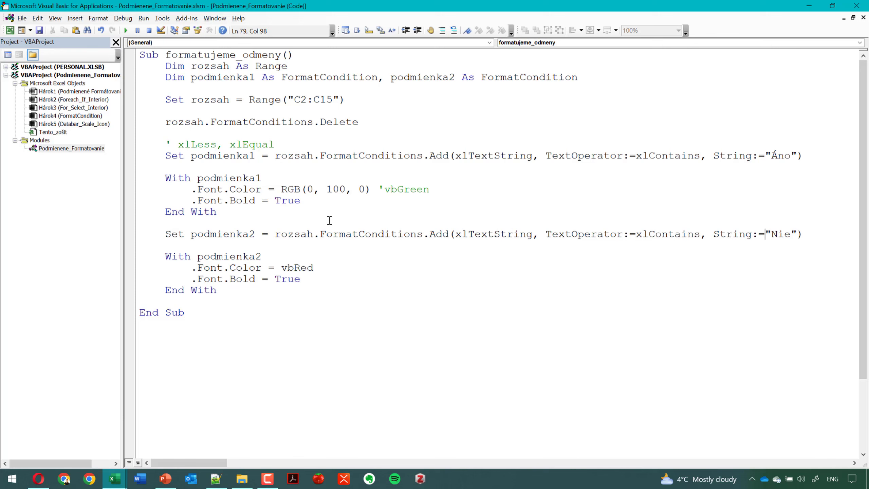
- Copy the RGB expression into the second condition and change it to RGB(255, 0, 0)
drag(370, 185, 281, 189)
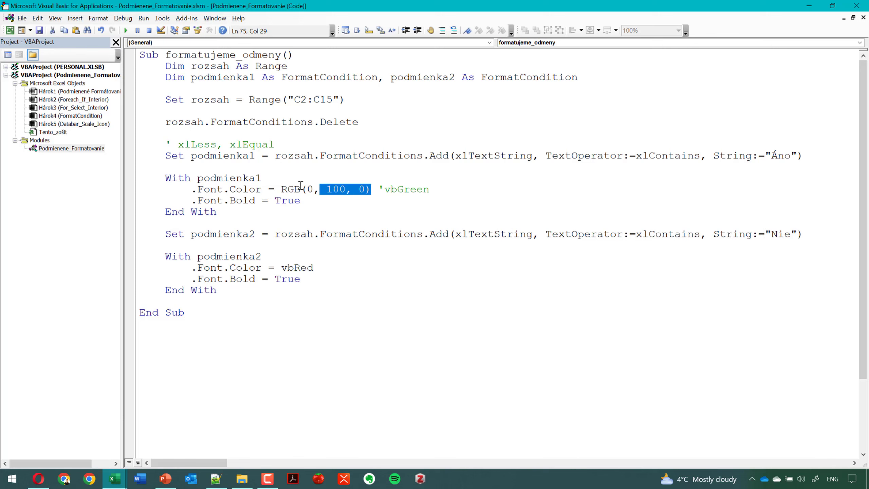
key(ctrl+c)
click(281, 267)
key(ctrl+v)
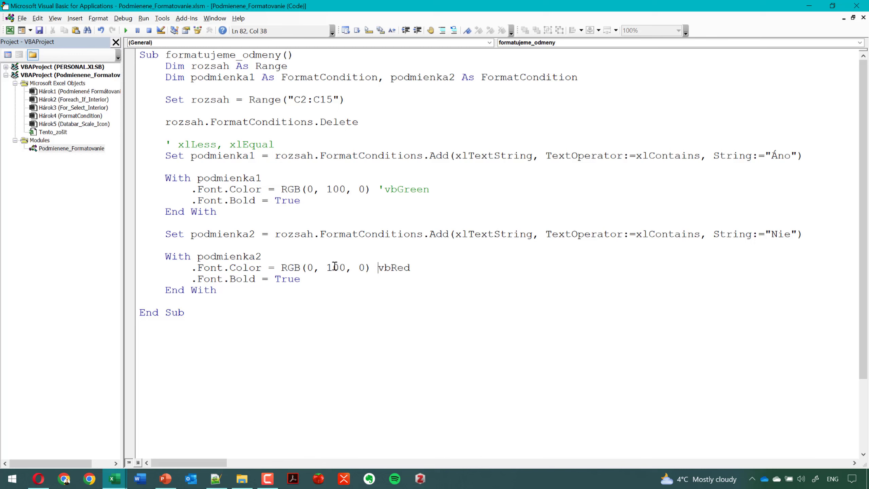
double_click(312, 268)
text(2)
text(55)
double_click(347, 268)
text(0)
- Comment out vbRed and return to the Excel workbook
click(383, 269)
click(378, 269)
text(')
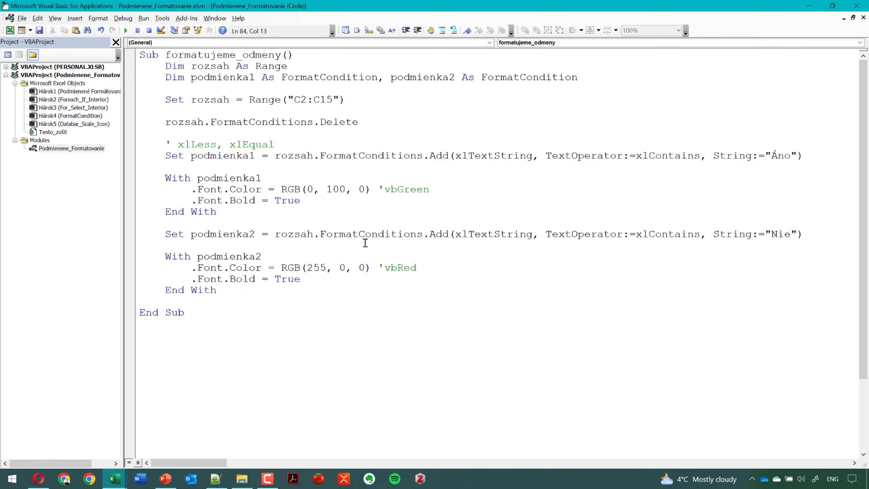
click(357, 214)
click(118, 478)
click(75, 422)
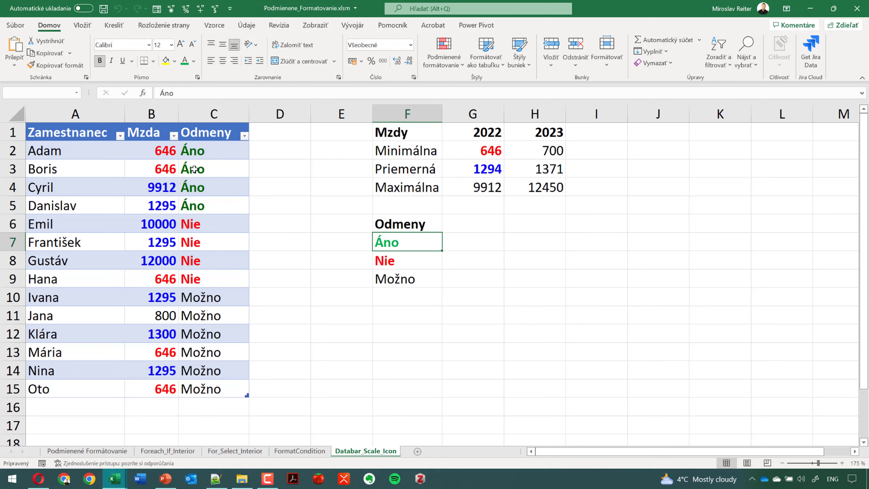
- Look up F7's green font colour values (0, 176, 80) under More Colors
click(193, 61)
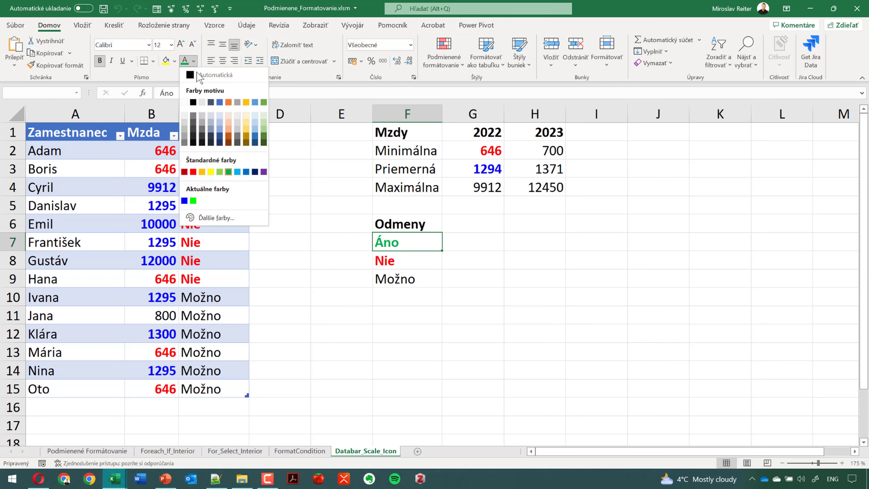
click(225, 218)
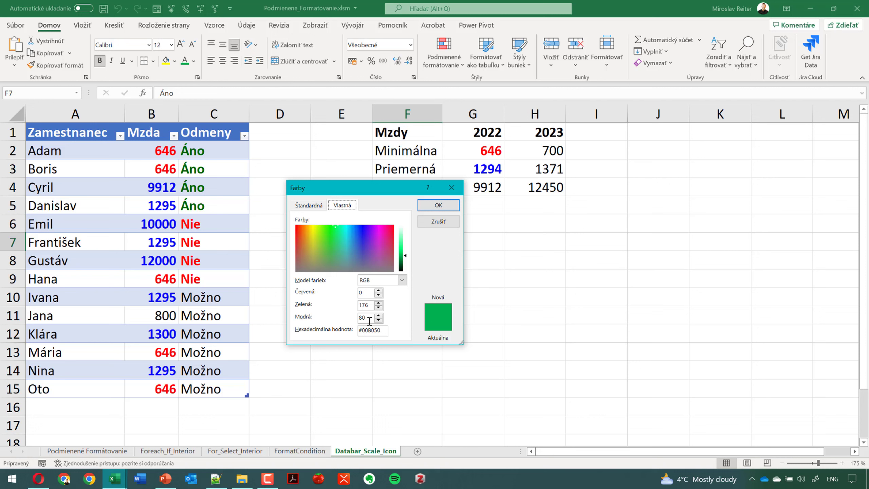
key(Return)
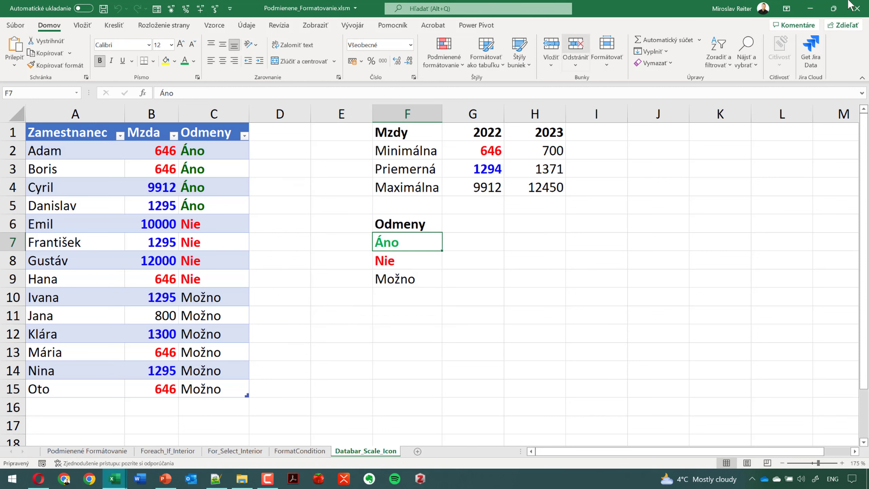
mouse_move(114, 479)
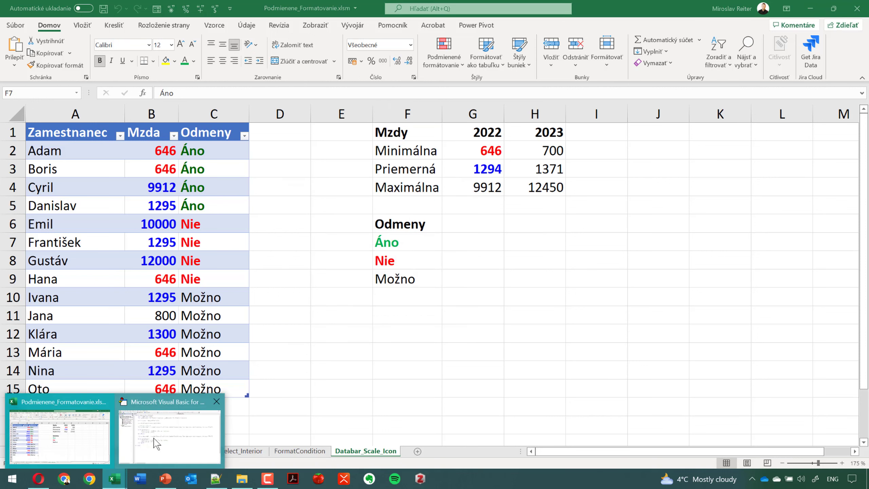
- Change the Áno colour in the macro to RGB(0, 176, 80) and run it
click(160, 435)
double_click(340, 188)
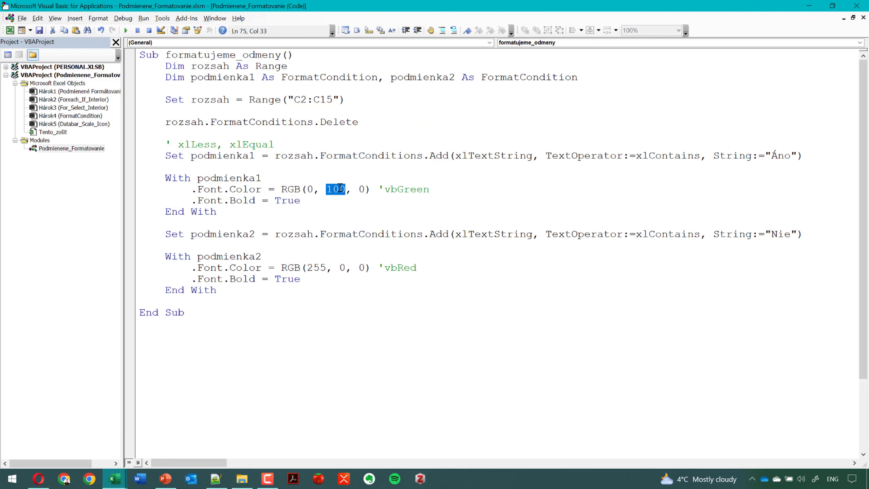
text(176)
double_click(359, 192)
text(80)
text(0)
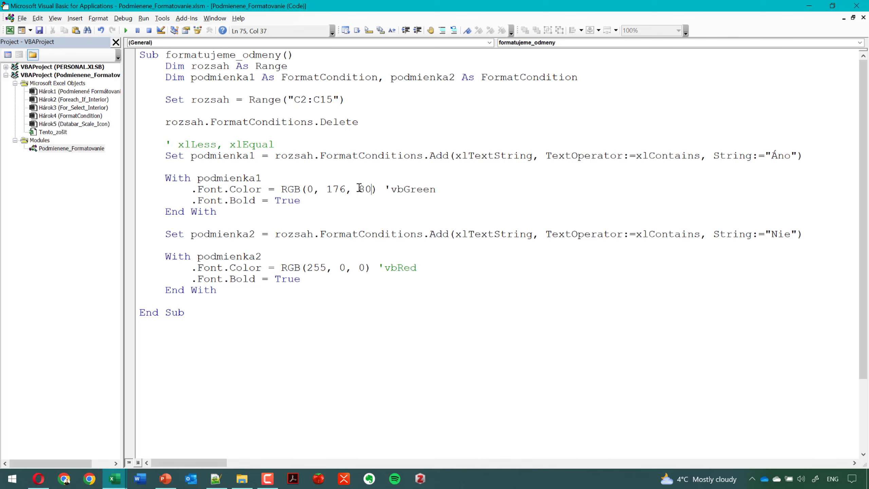
click(335, 145)
click(125, 30)
click(809, 6)
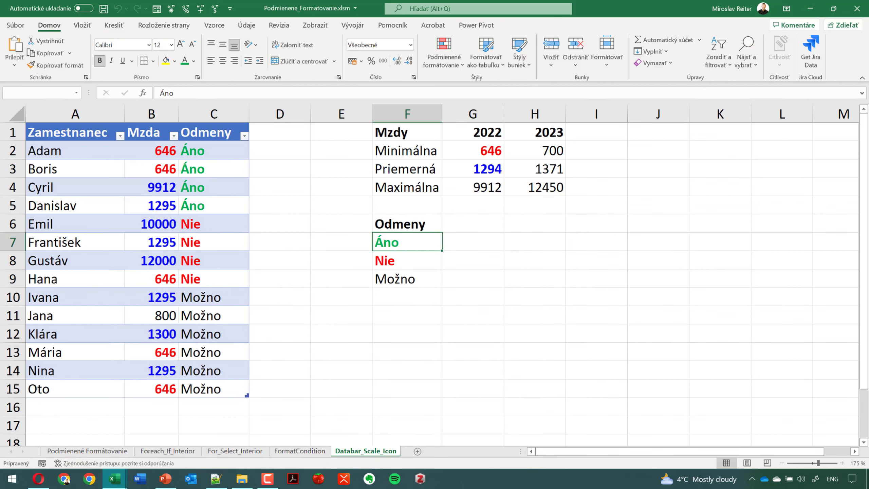
click(165, 479)
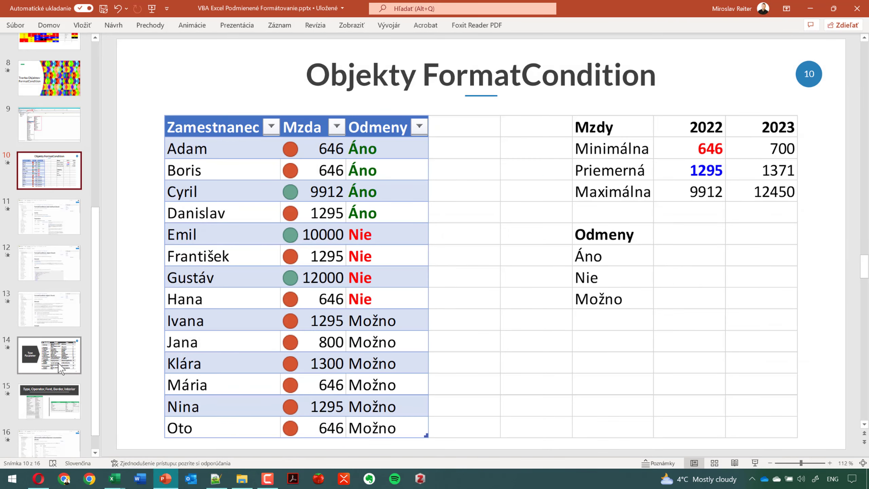
click(59, 365)
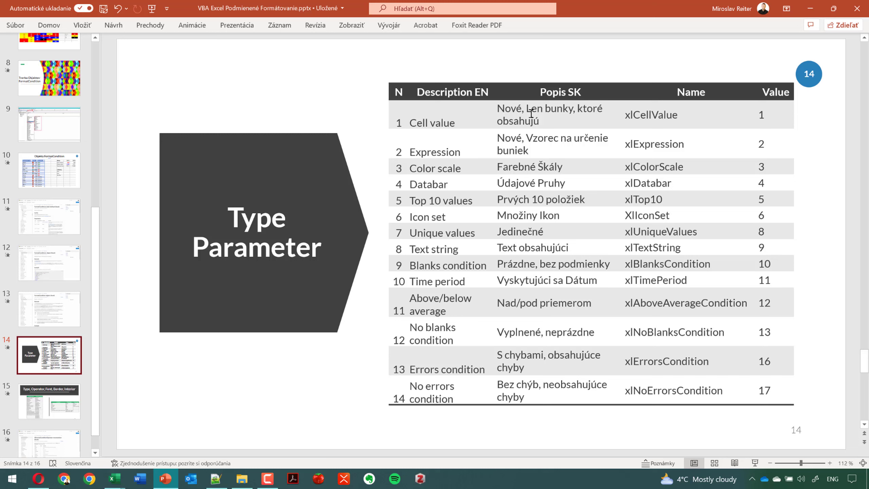
click(67, 392)
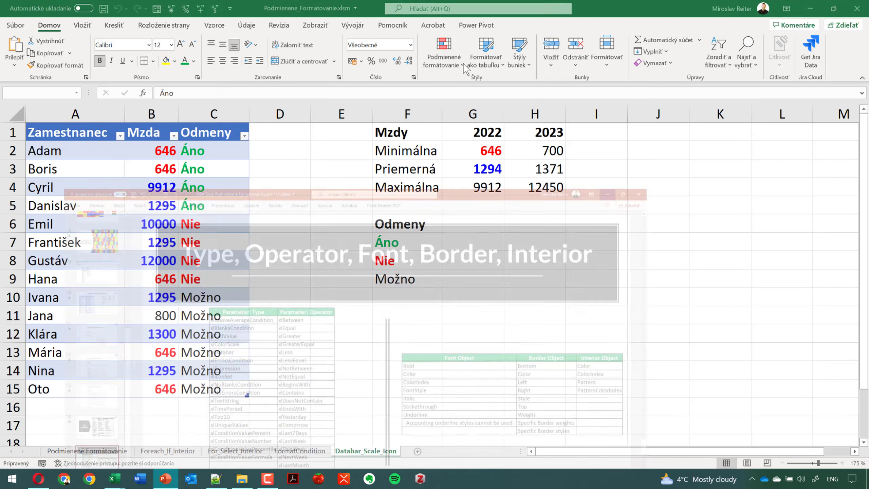
click(810, 8)
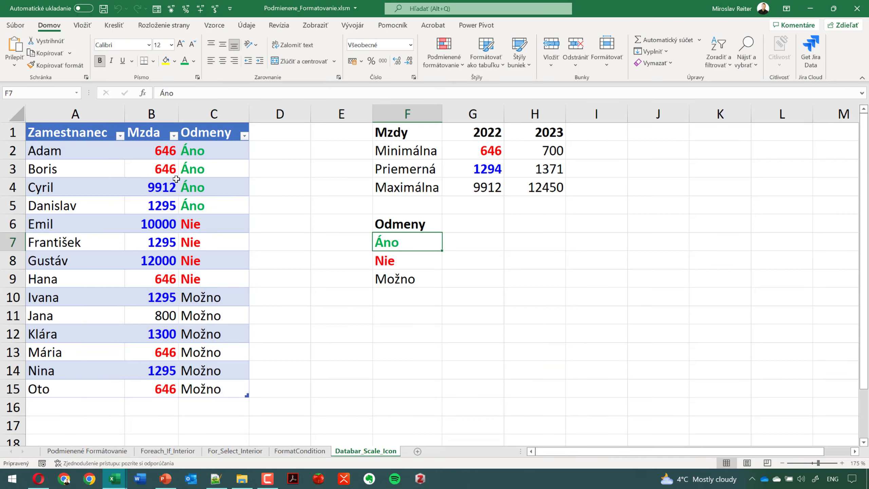
- Return to the macro code and place the cursor on a blank line below formatujeme_odmeny's End Sub
click(346, 198)
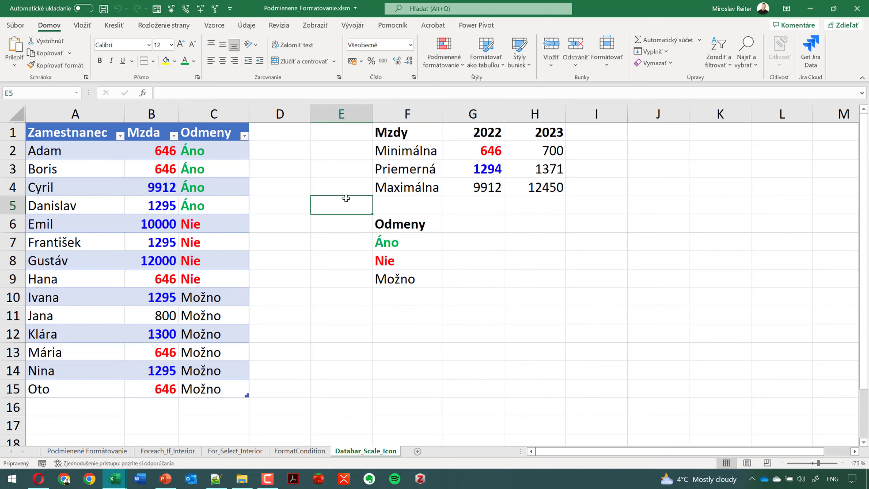
click(171, 432)
mouse_move(114, 479)
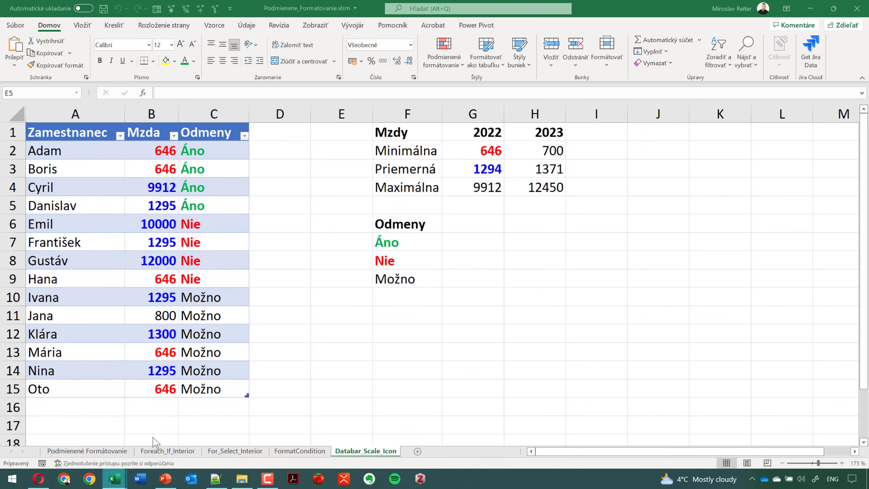
scroll(313, 327, down, 2)
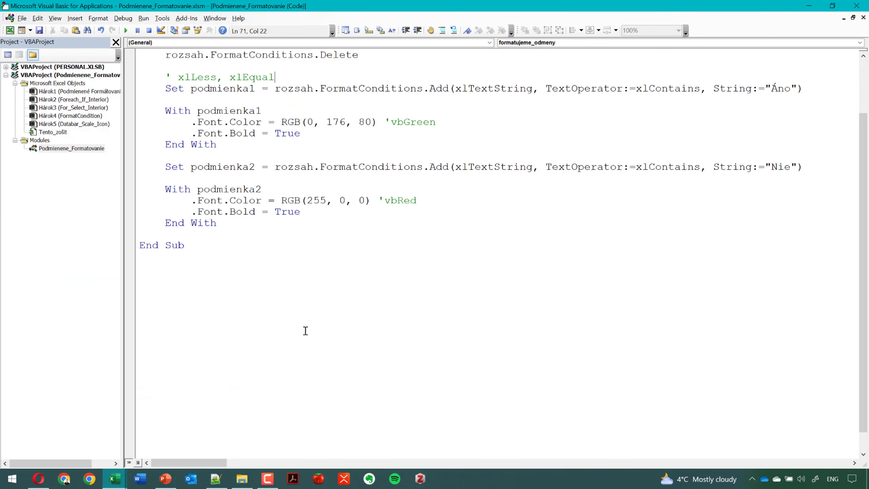
click(259, 312)
click(204, 280)
click(377, 269)
scroll(158, 383, up, 5)
scroll(163, 392, down, 3)
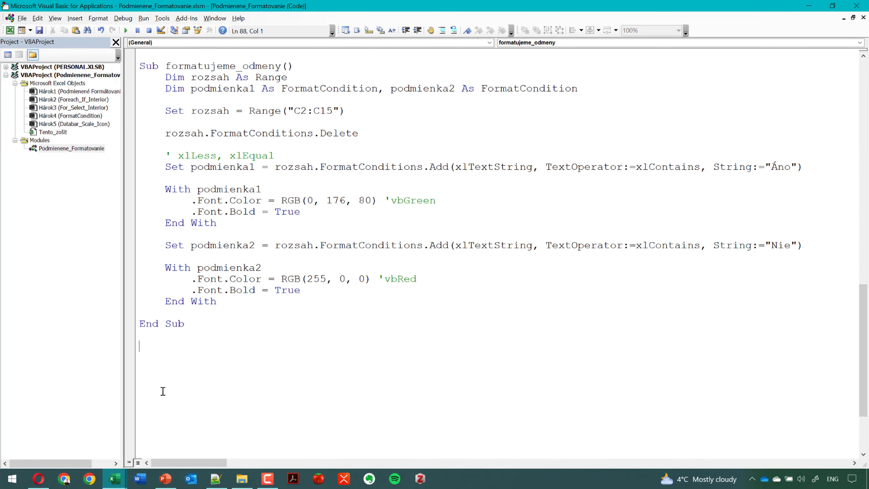
click(175, 343)
- Type the declaration Sub formatujeme_mzdy_databary to create the new empty procedure
text(sub )
text(fr)
key(BackSpace)
text(o)
text(rmatuje)
text(me)
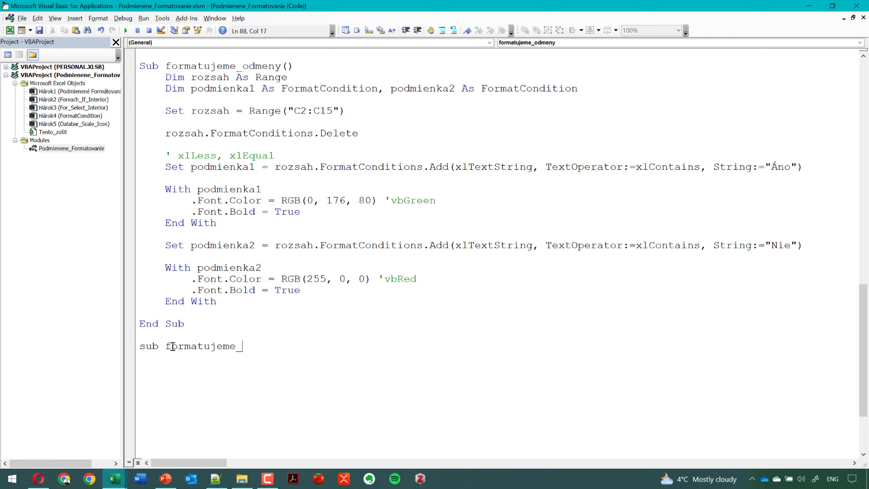
text(myd)
key(BackSpace)
key(BackSpace)
text(z)
text(dy_da)
text(taba)
text(ry)
key(Return)
key(Return)
key(Return)
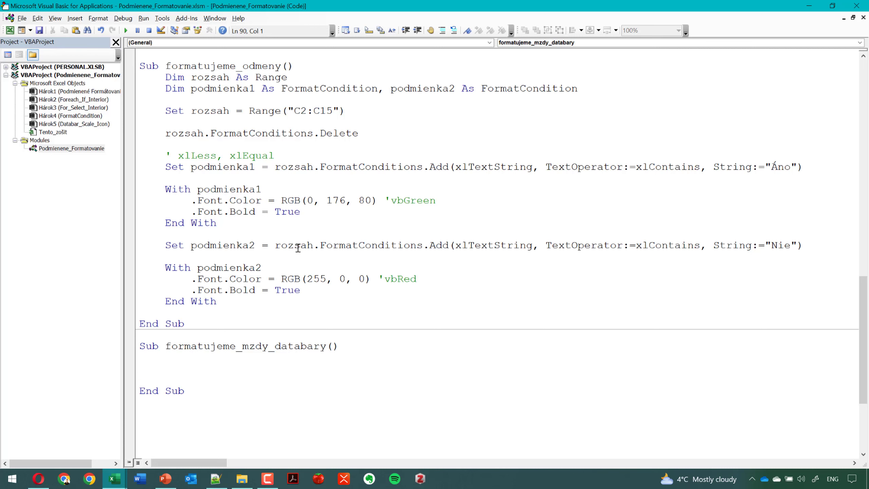
scroll(296, 230, up, 2)
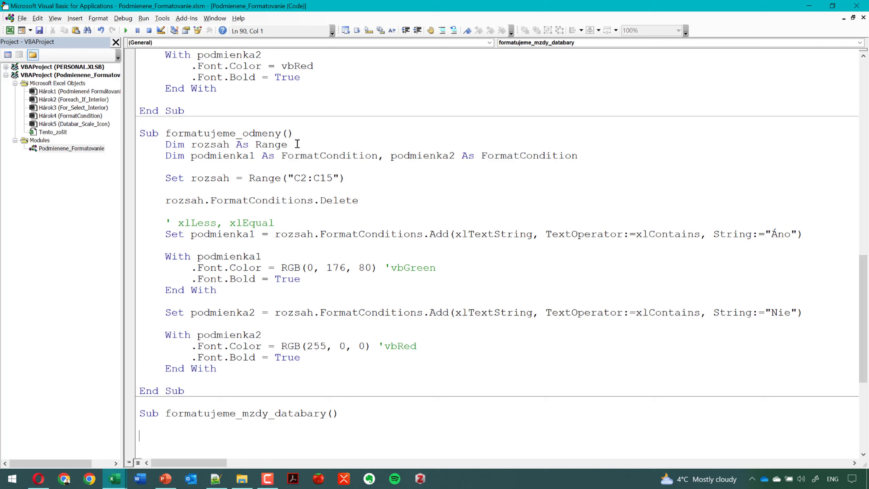
- Copy the Dim rozsah and Set rozsah lines from the previous macro into formatujeme_mzdy_databary
drag(298, 144, 169, 147)
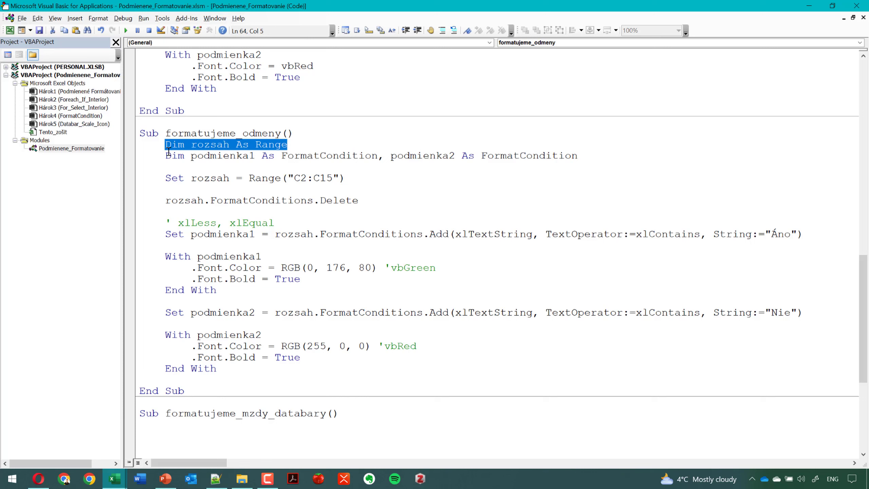
drag(346, 178, 112, 149)
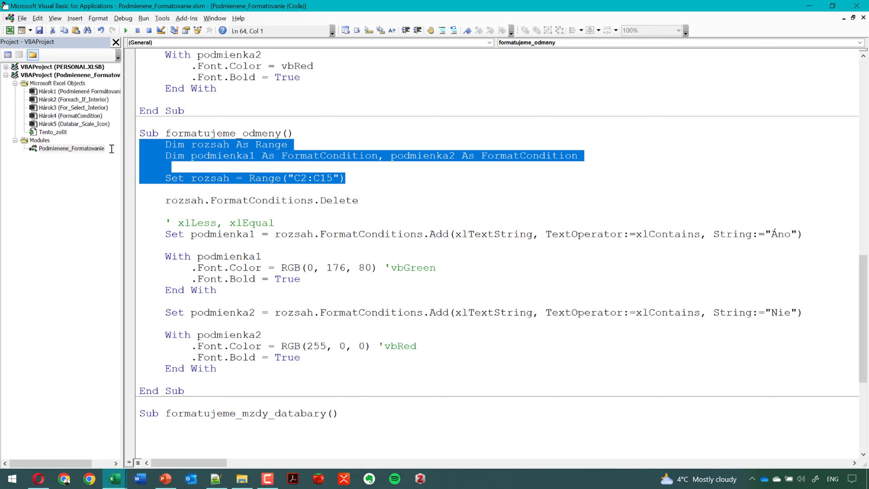
key(ctrl+c)
scroll(197, 342, down, 2)
click(186, 358)
key(ctrl+v)
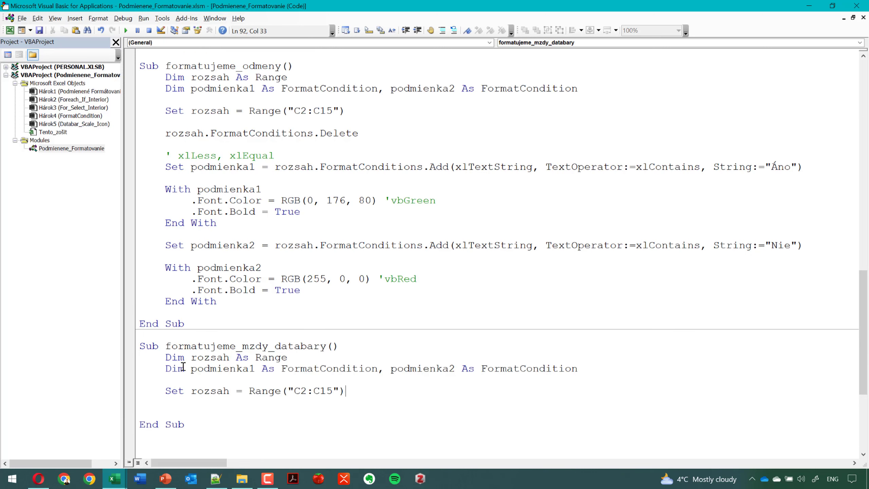
- Delete the podmienka declaration and change the range C2:C15 to B2:B15
click(129, 463)
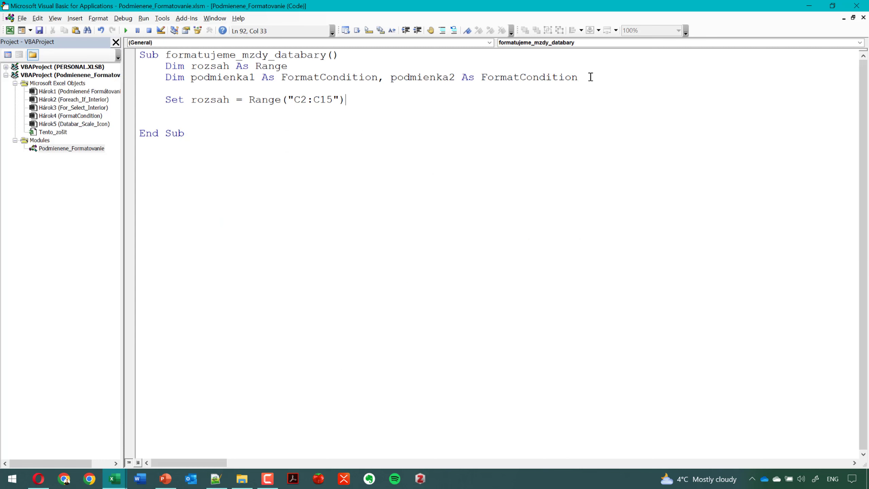
mouse_move(588, 77)
mouse_down()
mouse_move(55, 68)
mouse_move(55, 78)
mouse_up()
key(Delete)
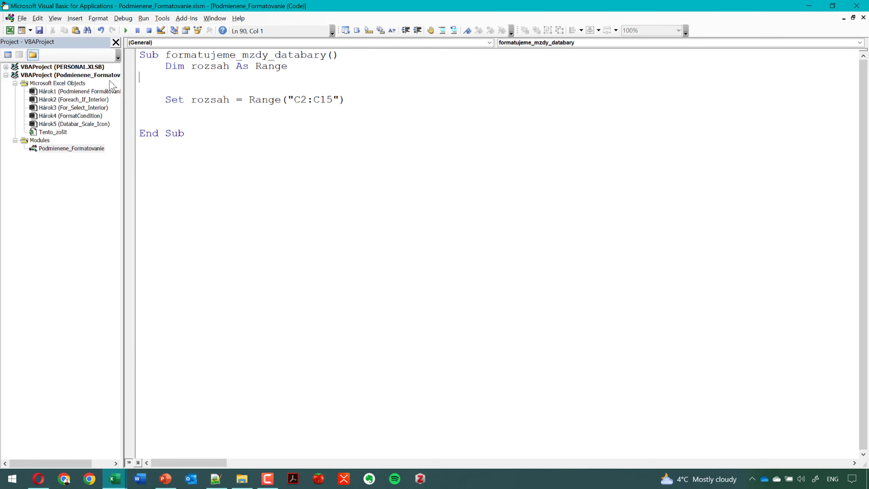
click(143, 90)
key(BackSpace)
key(BackSpace)
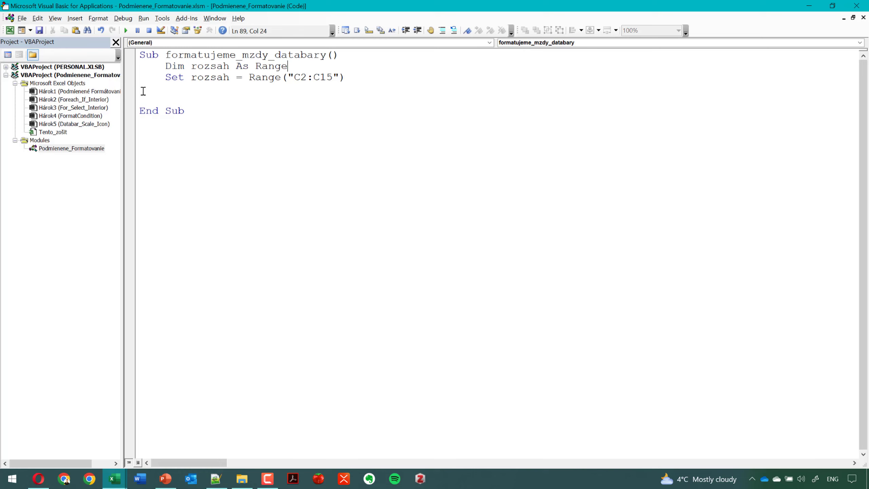
click(297, 78)
text(B)
drag(322, 78, 317, 81)
text(B)
drag(359, 6, 356, 276)
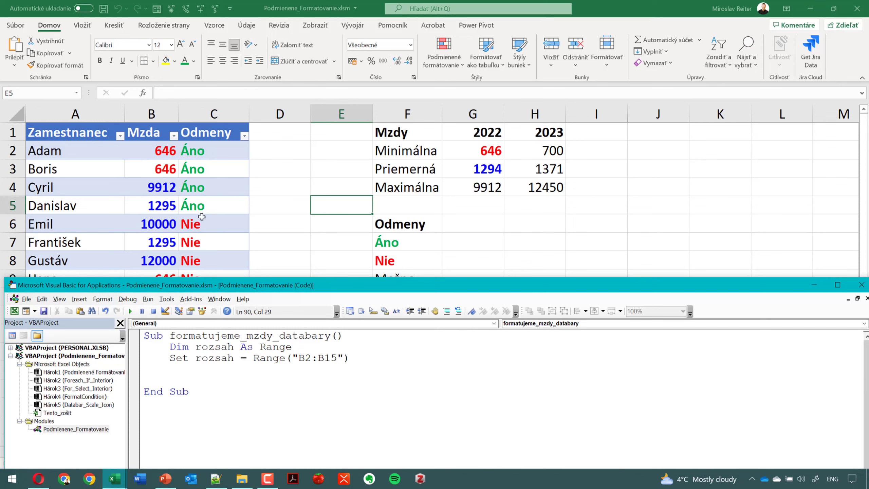
double_click(371, 283)
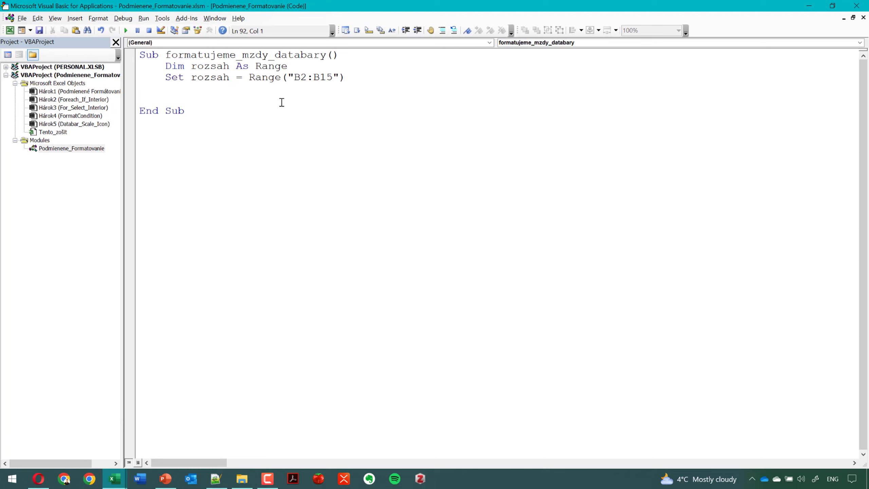
- Add the line rozsah.FormatConditions.Delete to clear existing conditional formats
key(Return)
text(roy)
text(zsah.)
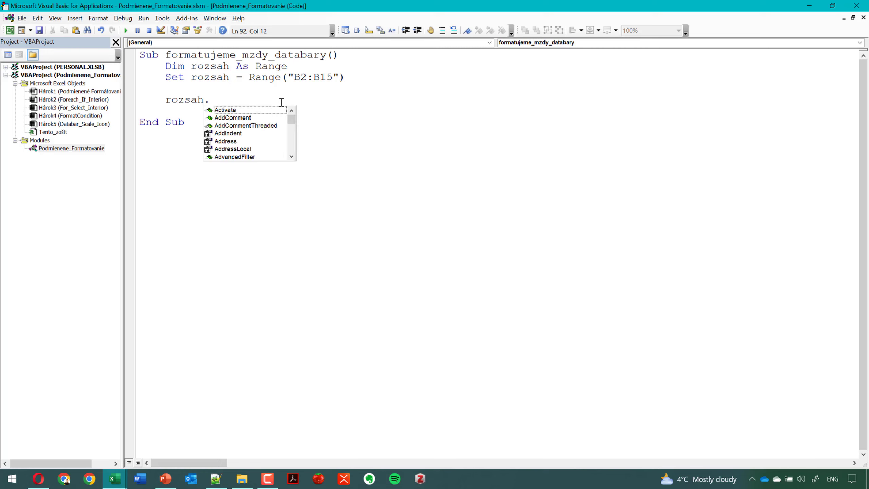
text(Form)
key(Tab)
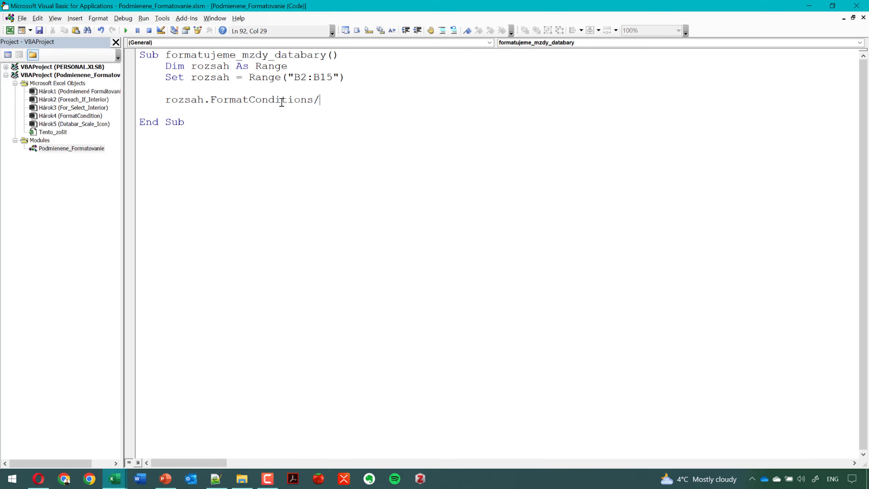
text(.de)
key(Tab)
- Add the line rozsah.FormatConditions.AddDatabar below the Delete statement
key(Return)
key(Return)
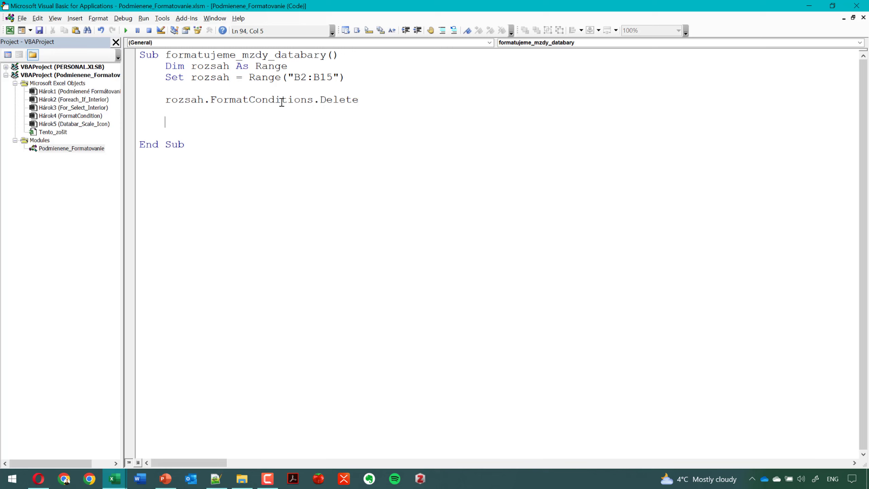
text(roy)
text(sah)
text(.)
text(Fo)
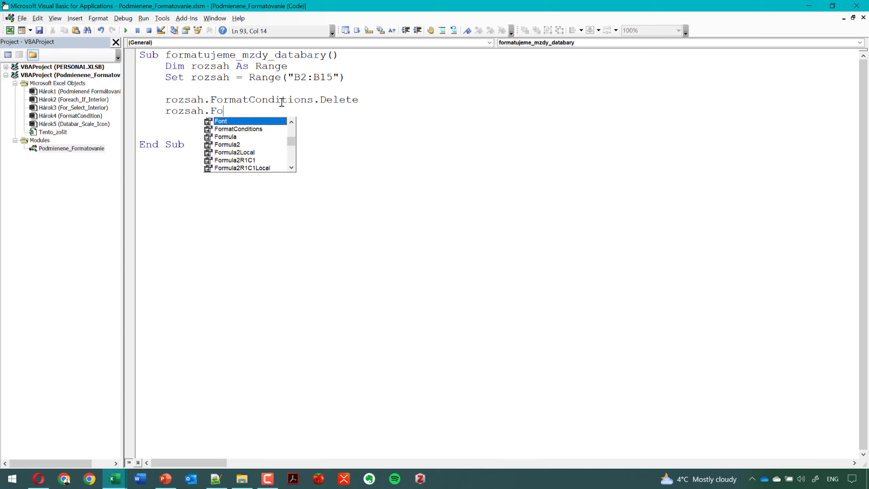
text(rm)
key(Tab)
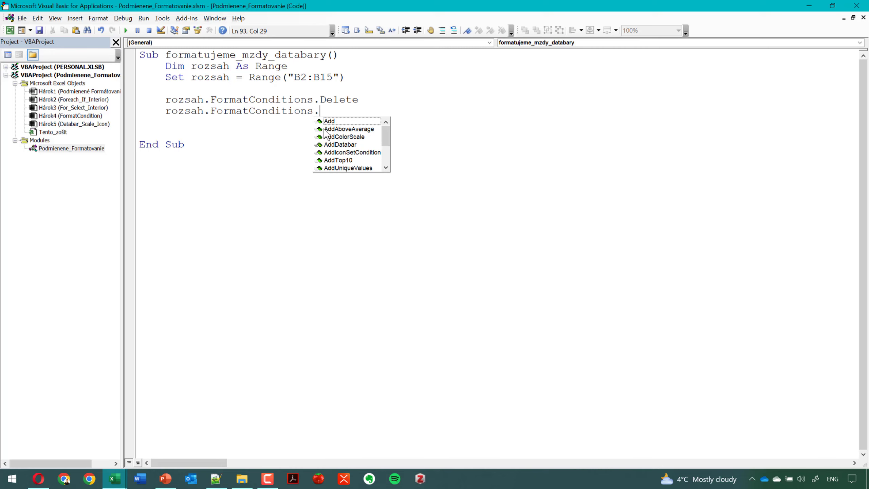
double_click(340, 145)
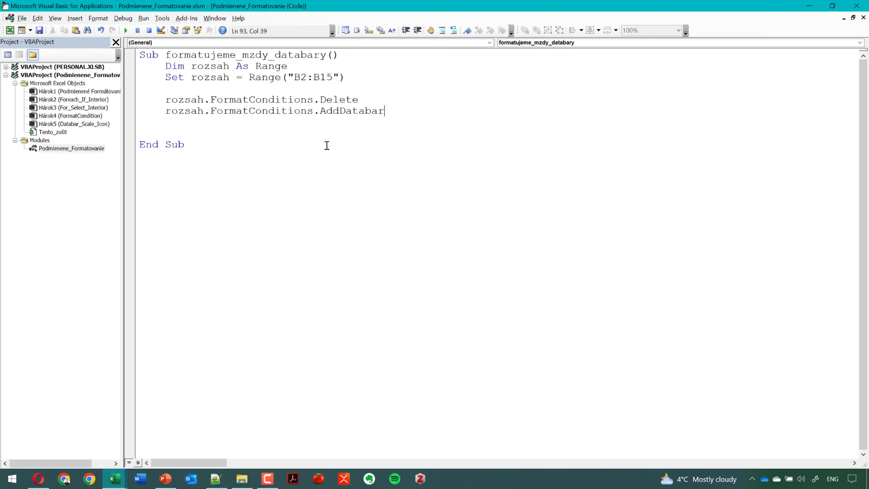
click(240, 90)
click(116, 479)
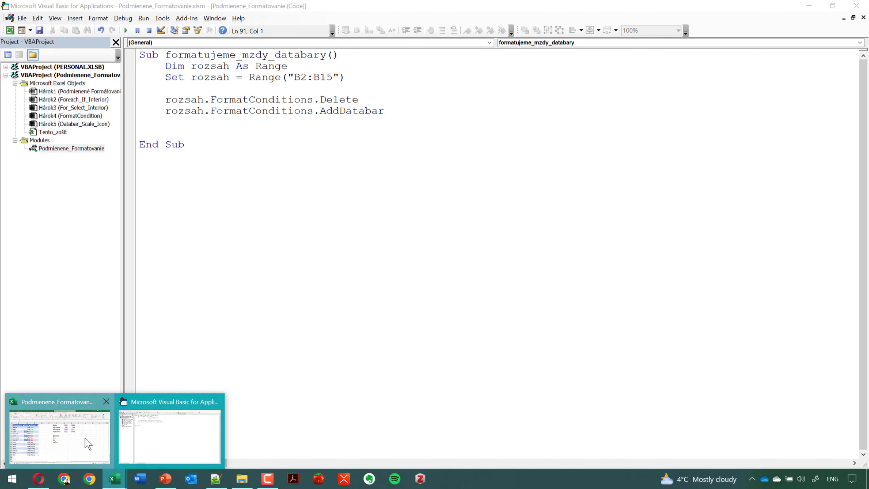
- Change the salary in B8 from 12000 to 850
click(87, 441)
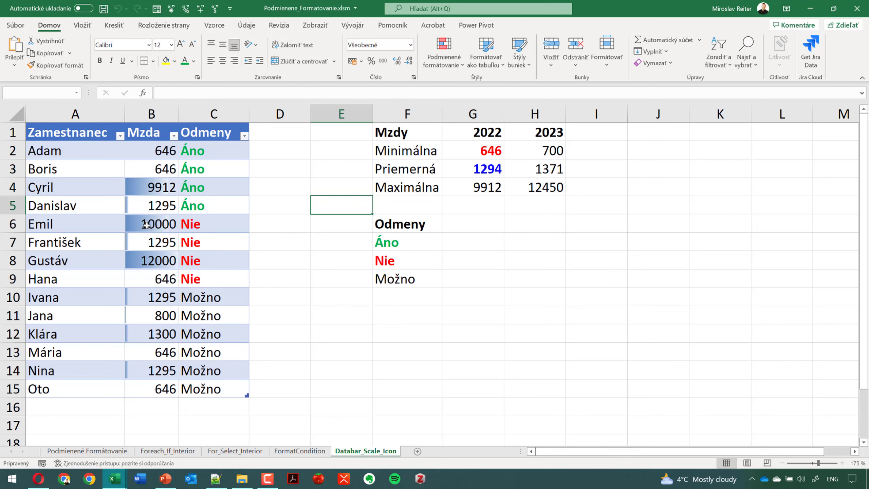
double_click(151, 260)
double_click(151, 260)
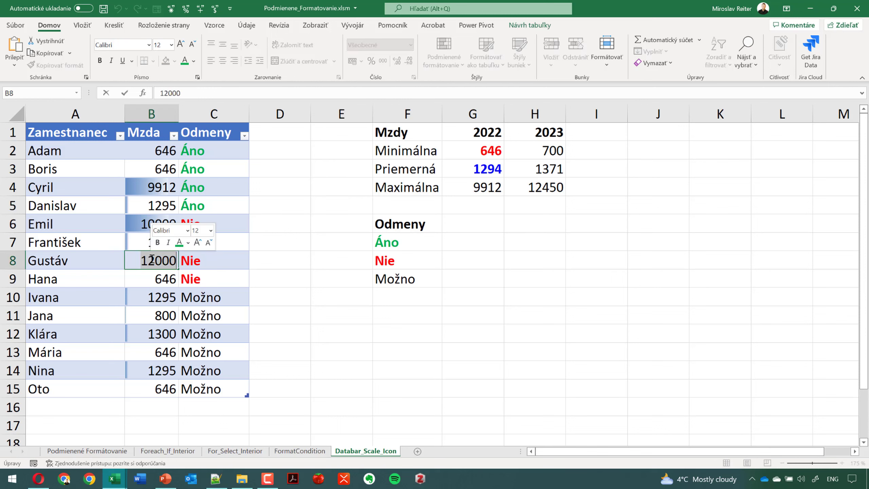
text(8)
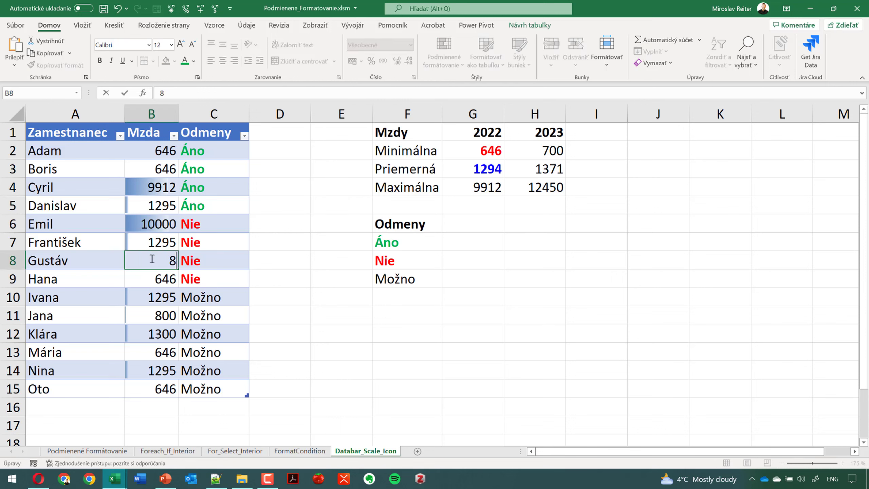
text(50)
click(153, 310)
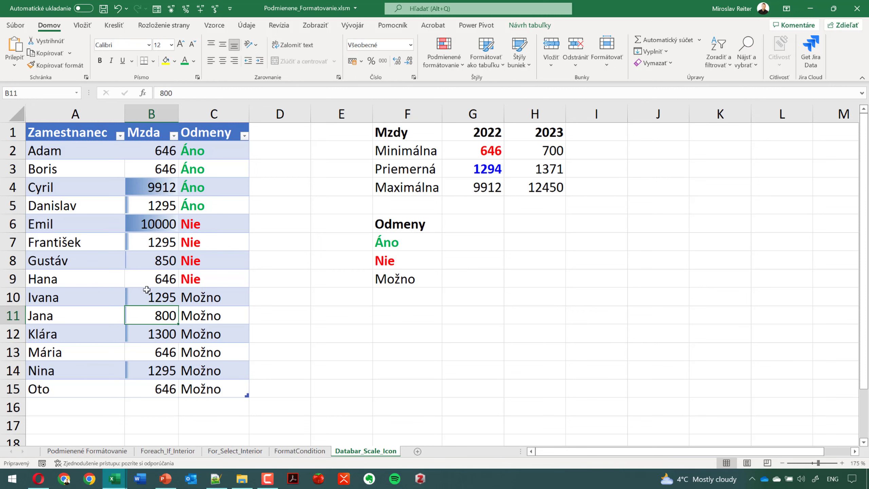
- Set the salaries in B6 to 1000, B4 to 650 and B5 to 12905
double_click(159, 220)
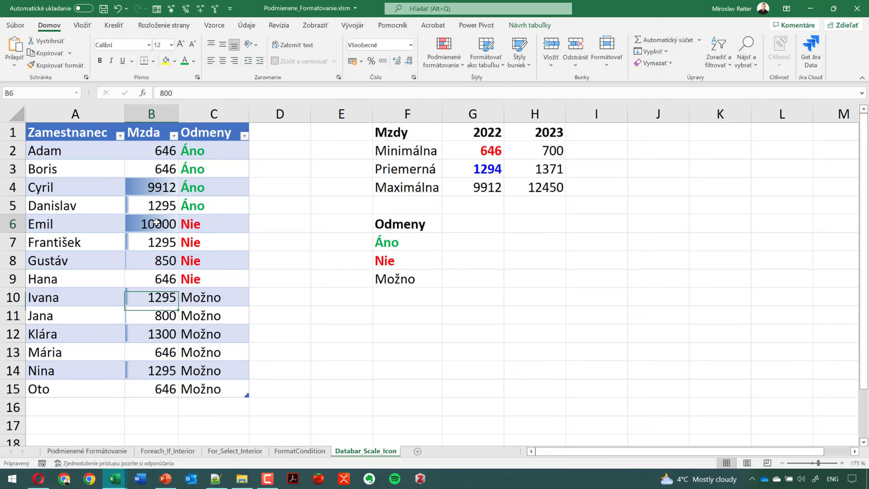
key(BackSpace)
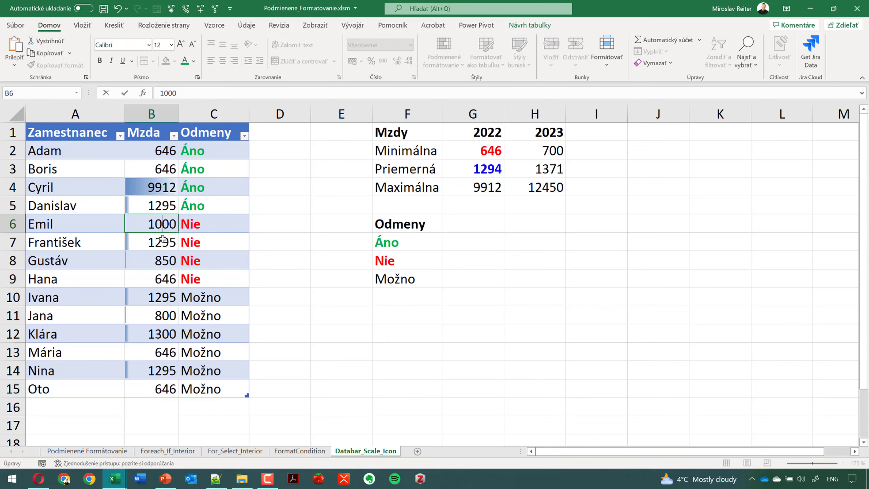
click(159, 290)
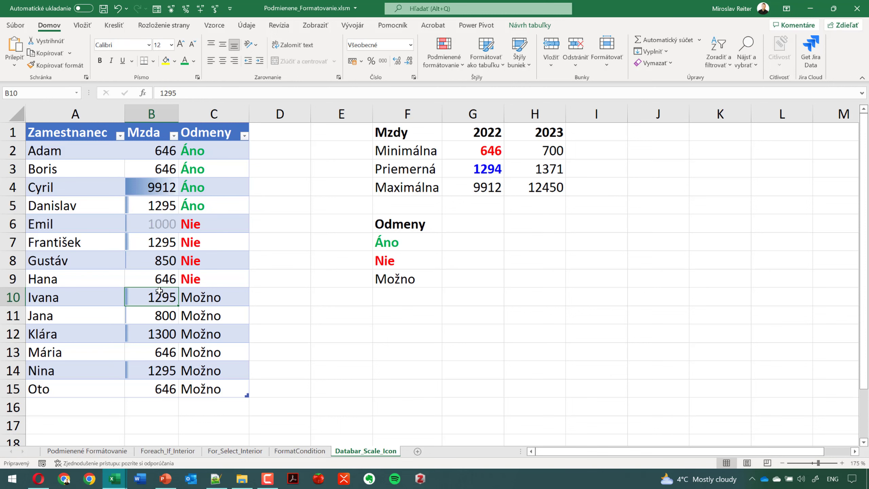
double_click(158, 188)
text(6)
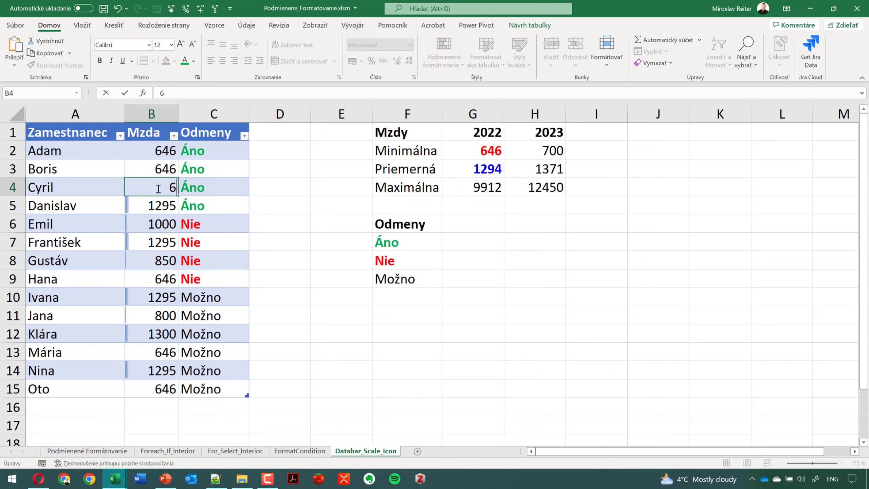
text(50)
key(Return)
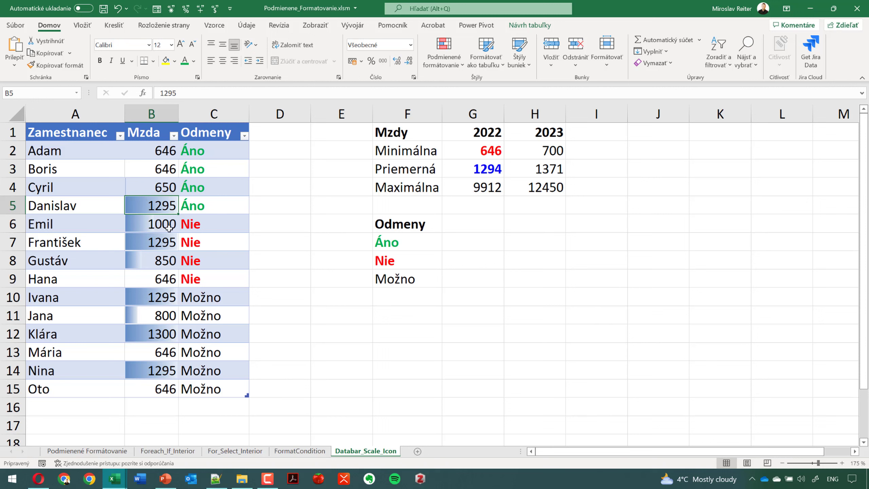
double_click(167, 204)
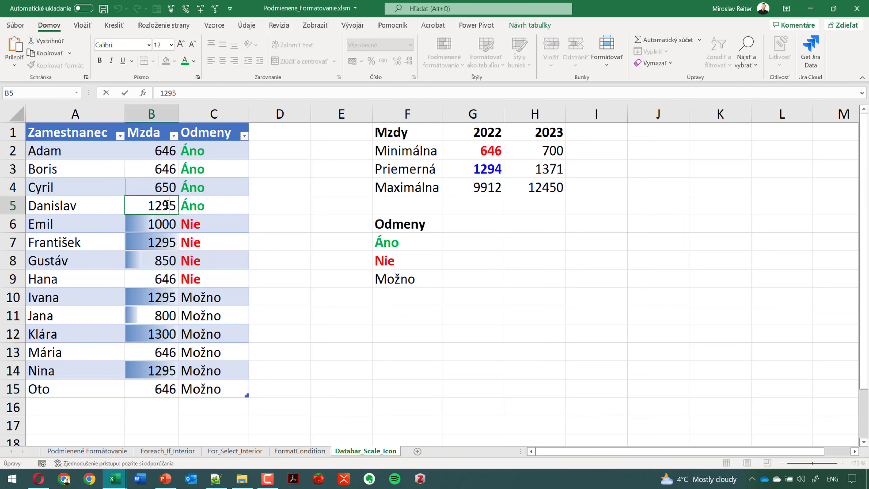
text(0)
key(shift+Return)
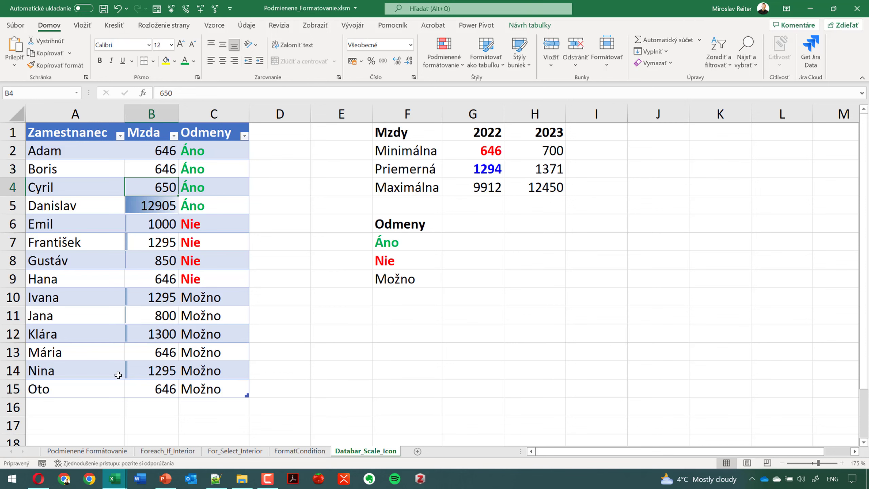
- Comment out the AddDatabar line with an apostrophe
mouse_move(114, 478)
click(153, 437)
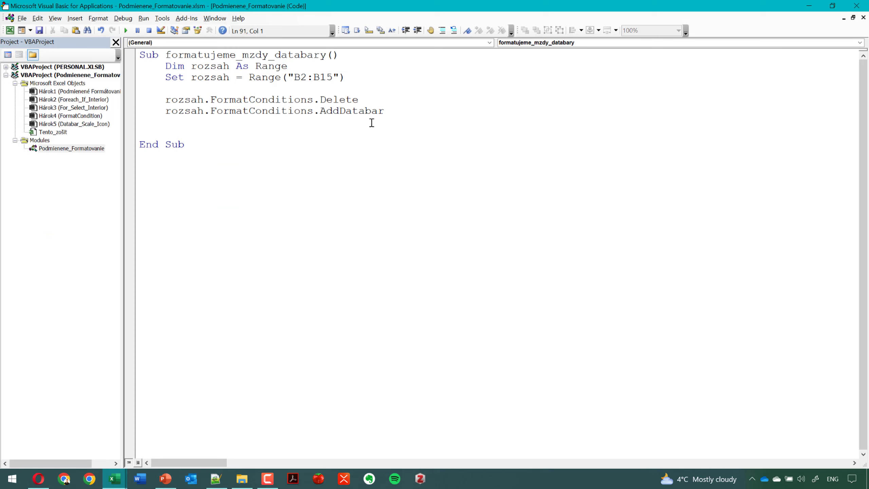
click(166, 111)
text(')
key(Return)
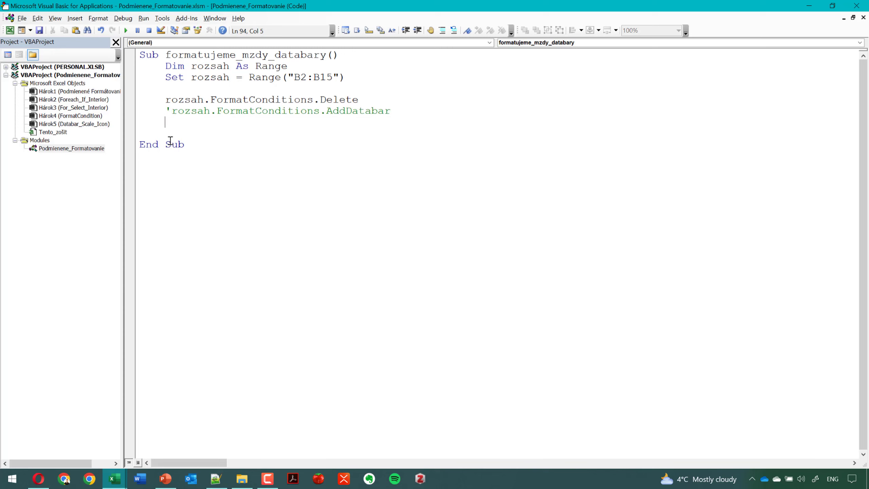
- Add the line rozsah.FormatConditions.AddColorScale ColorScaleType:=2 below the commented line
text(roy)
text(zs)
text(ah.)
text(For)
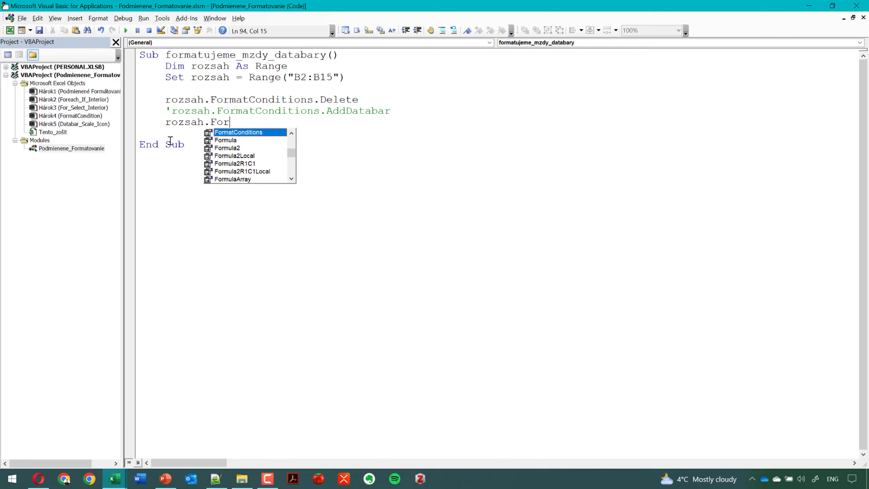
key(Tab)
text(/)
key(BackSpace)
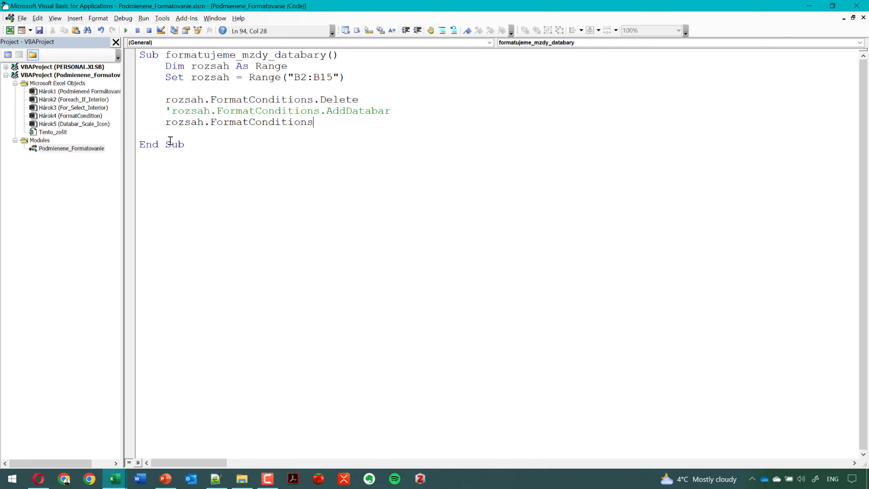
text(.a)
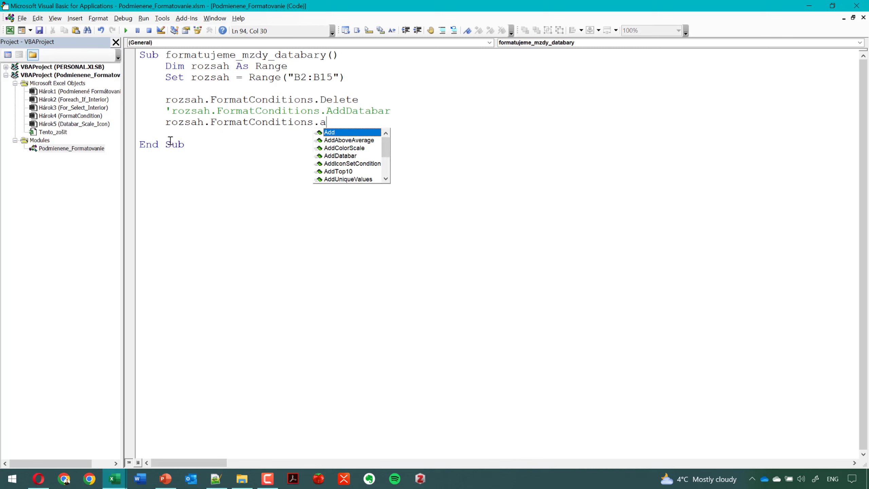
text(d)
double_click(352, 148)
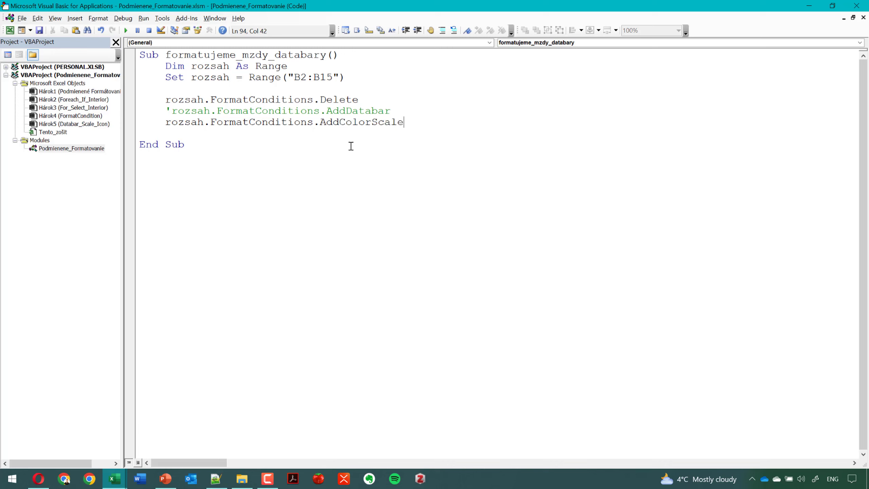
text( C)
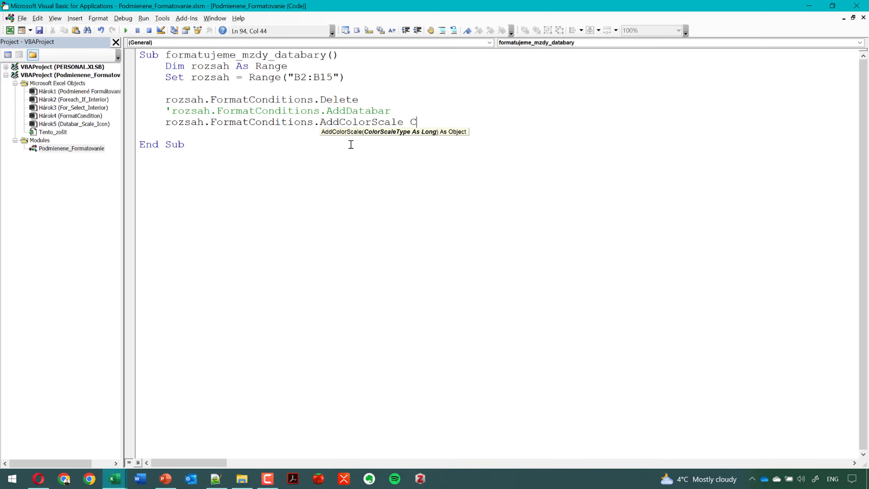
text(olo)
key(ctrl+space)
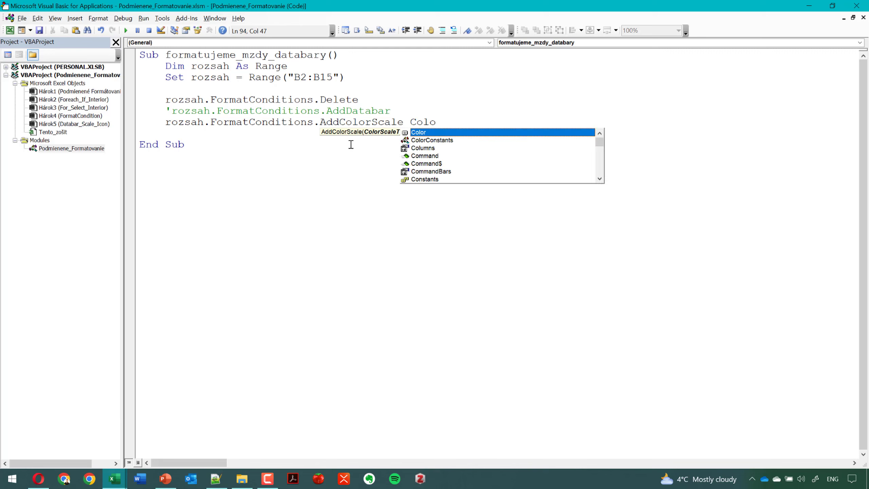
text(rScale)
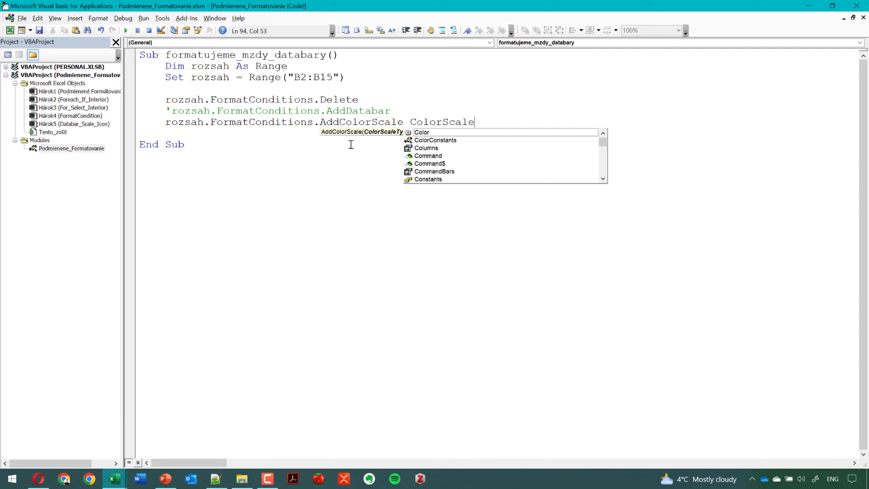
text(Type)
text(:)
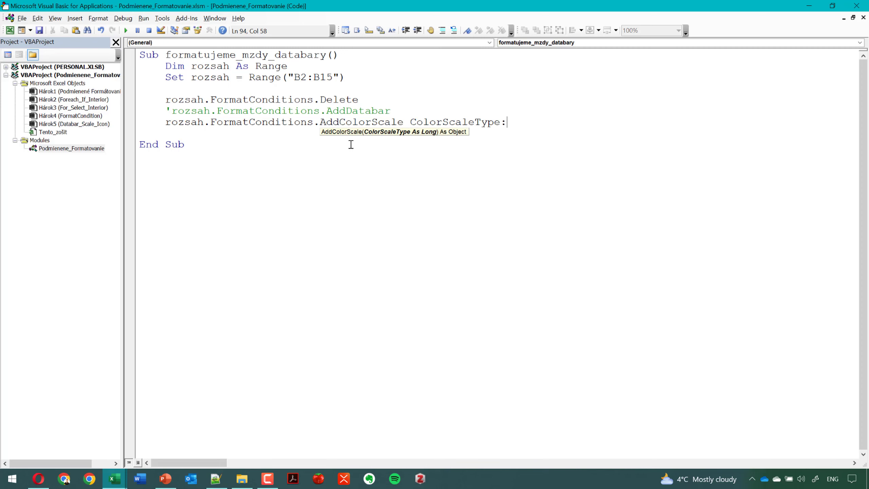
text(=2)
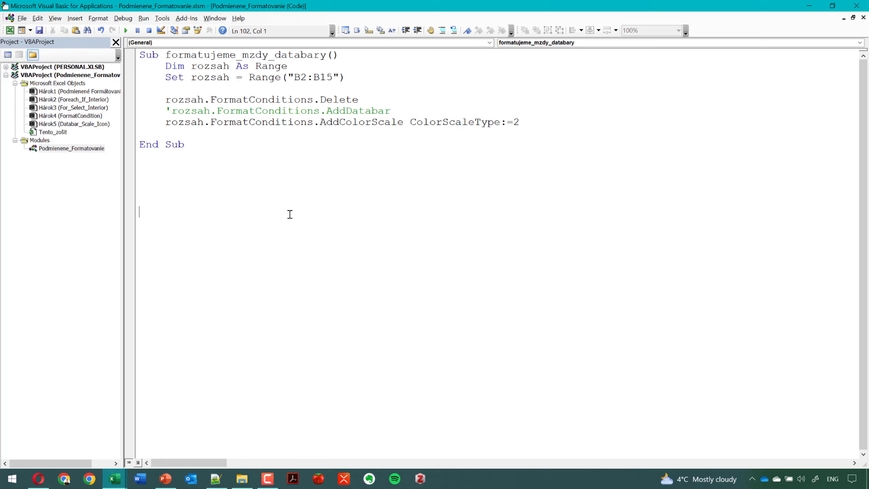
click(242, 120)
- Switch to Excel and inspect the 2-color scale values and colours in B9 and B5
click(107, 479)
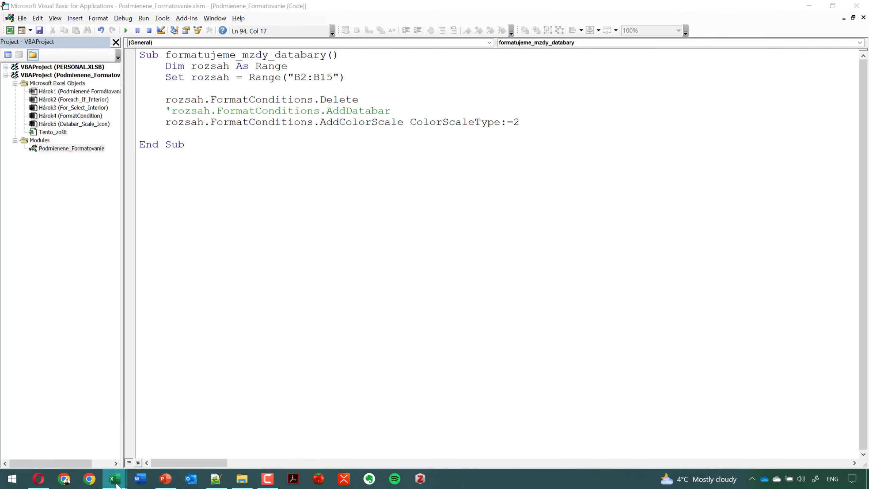
click(86, 439)
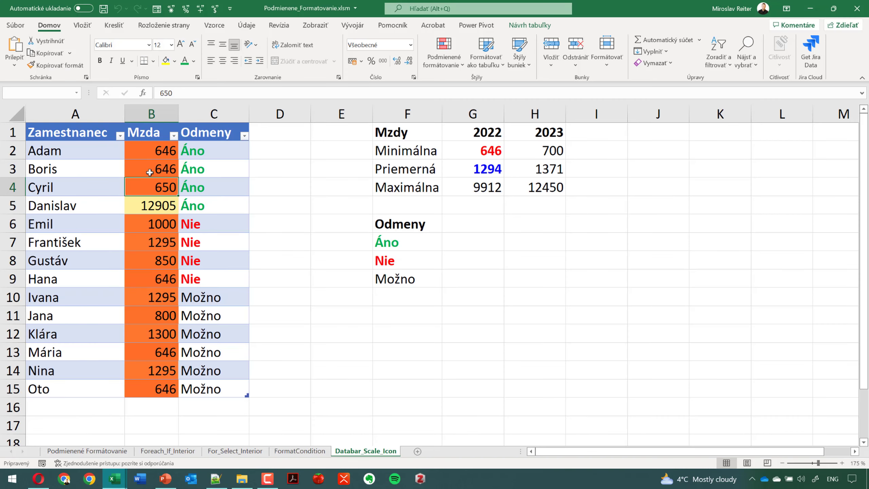
click(158, 279)
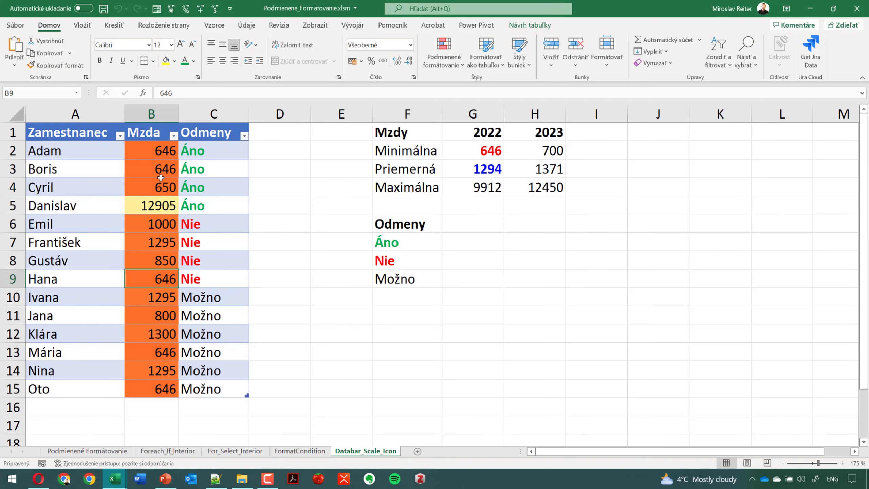
click(157, 203)
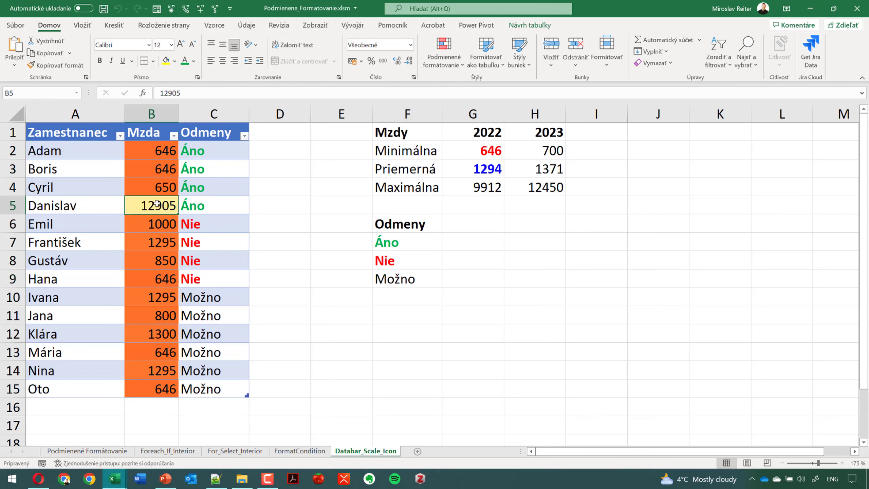
- Change the salary in B5 to 125 so it gets the darkest colour
double_click(156, 205)
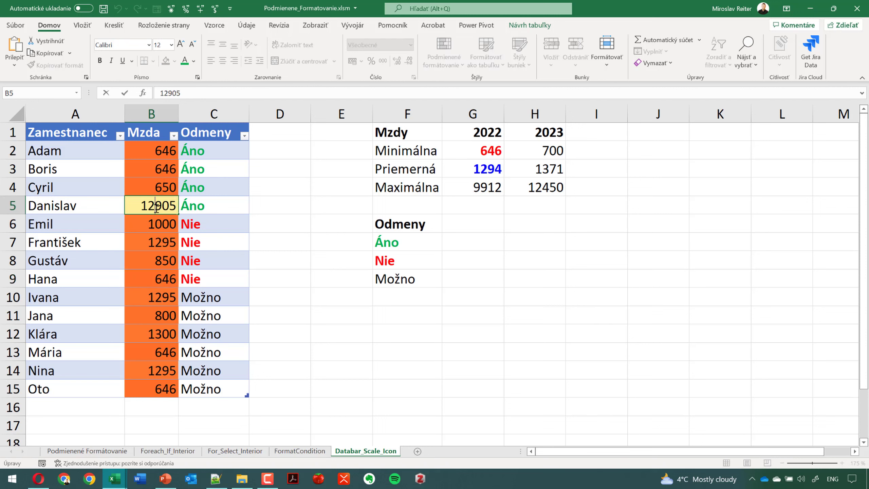
text(0)
key(Return)
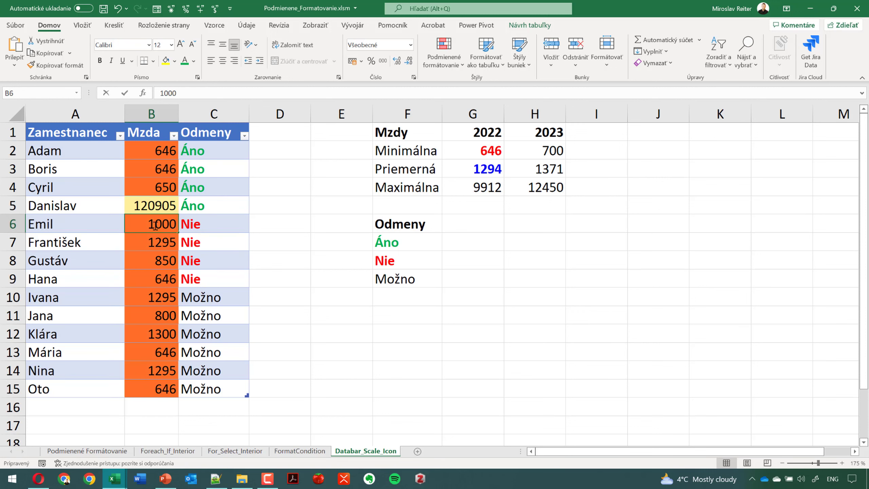
click(154, 208)
double_click(171, 205)
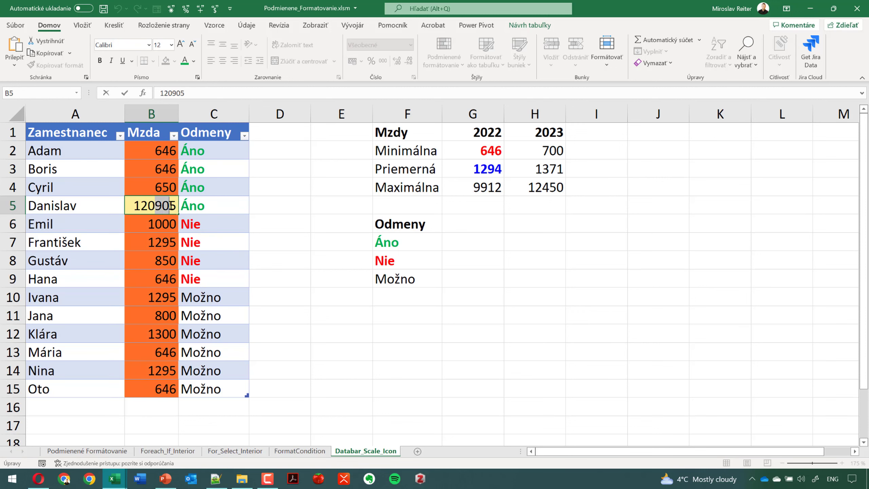
key(BackSpace)
key(BackSpace)
key(BackSpace)
key(Return)
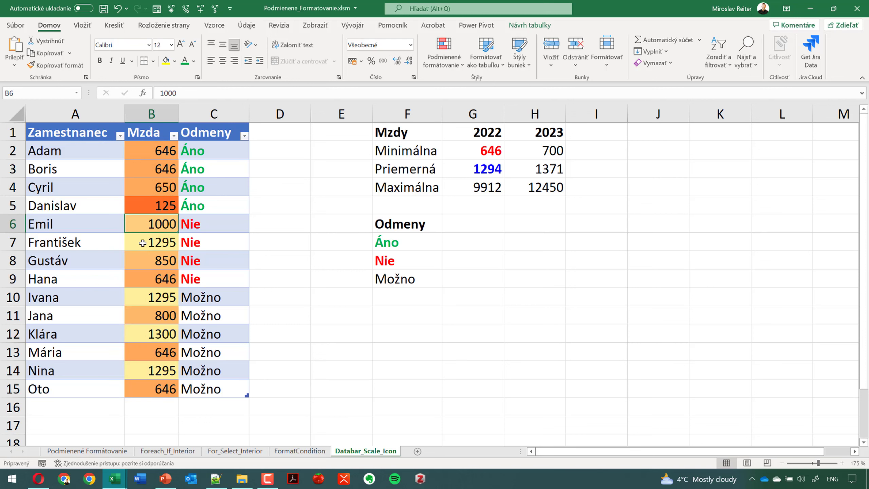
click(120, 477)
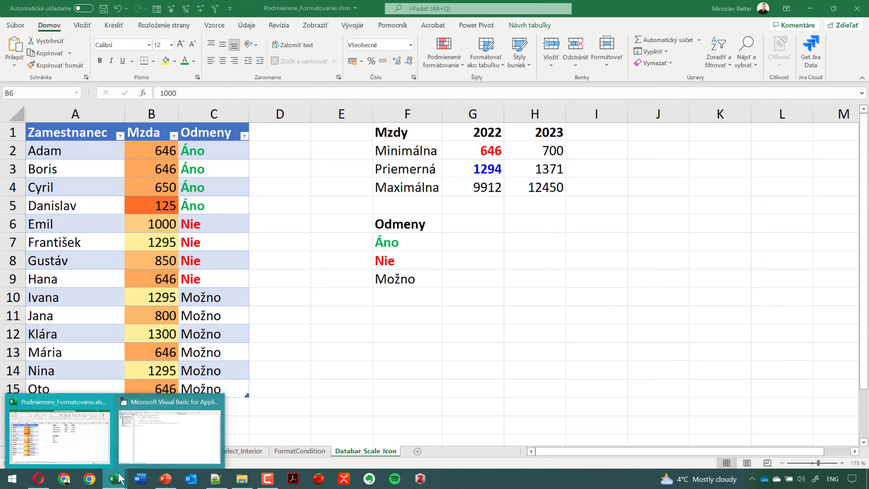
- Change the macro's ColorScaleType from 2 to 3
click(153, 440)
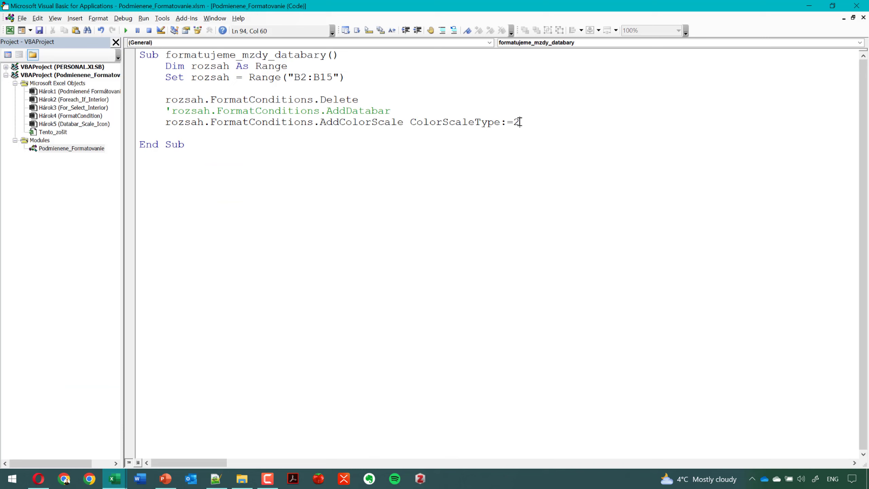
drag(523, 123, 513, 122)
text(3)
key(Down)
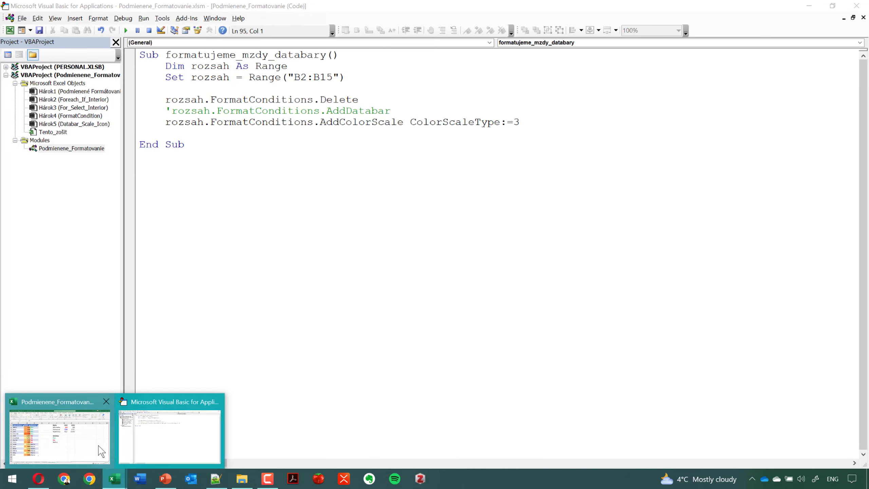
- View the red-yellow-green 3-color scale on the salaries B2:B15 in Excel
click(99, 445)
click(151, 236)
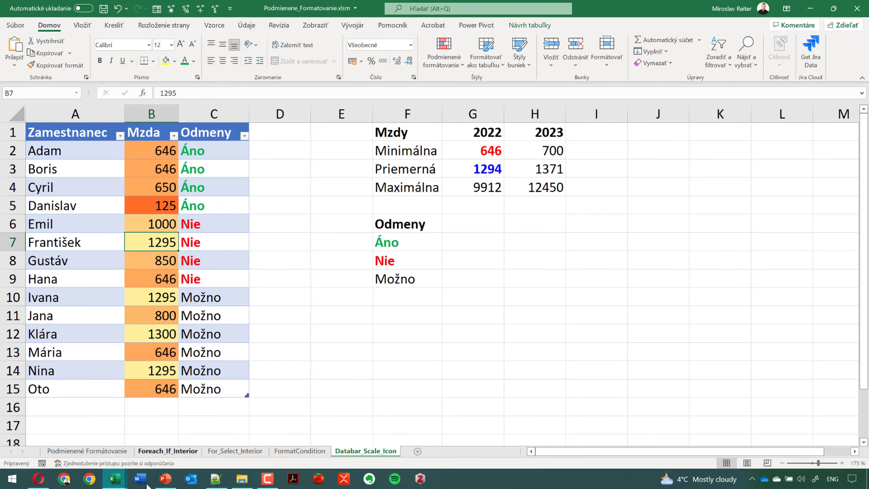
click(153, 445)
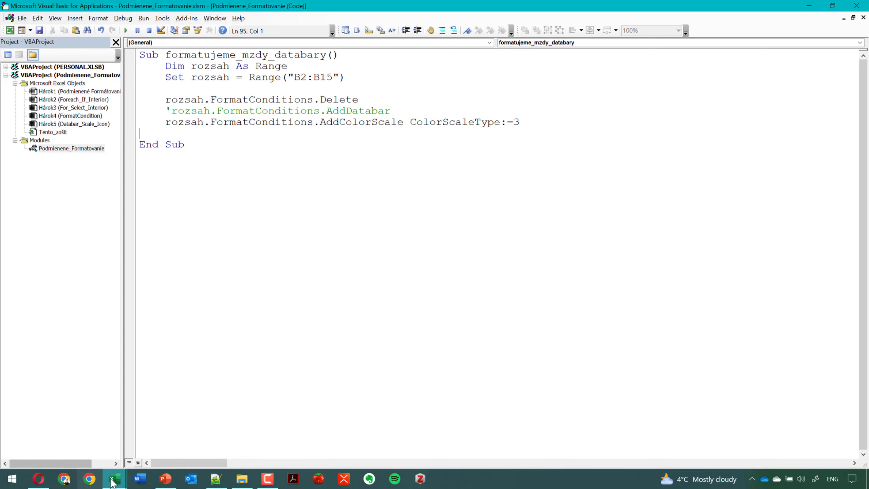
mouse_move(114, 478)
click(87, 448)
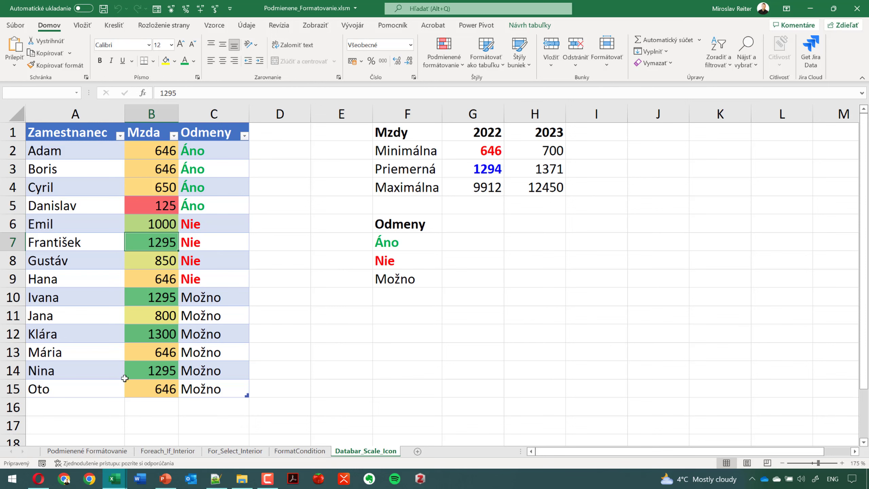
click(114, 478)
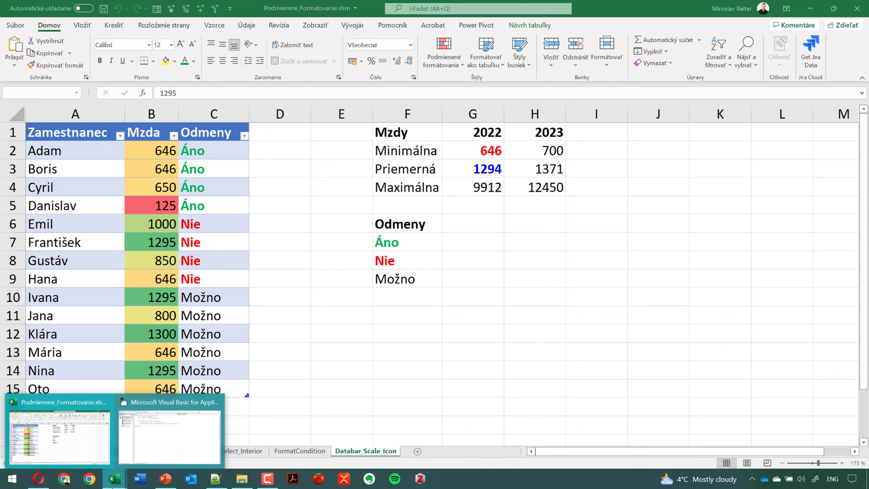
- Comment out the AddColorScale line and add rozsah.FormatConditions.AddIconSetCondition below it
click(178, 436)
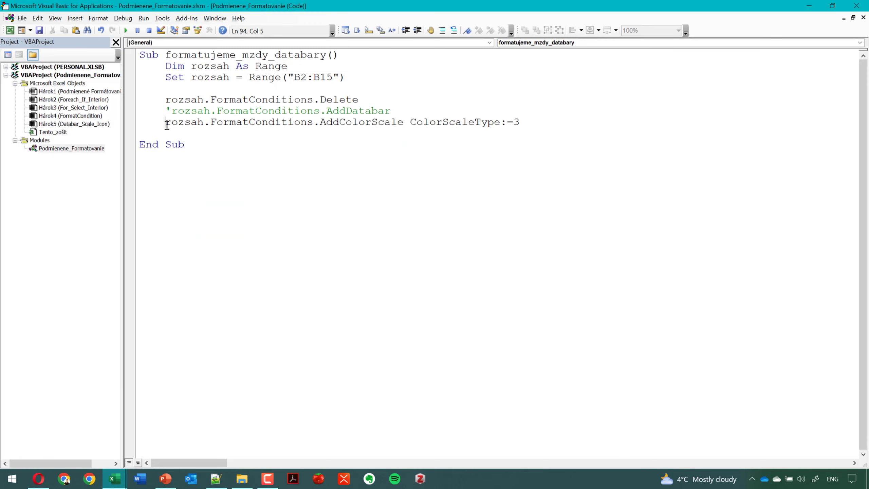
text(')
key(Down)
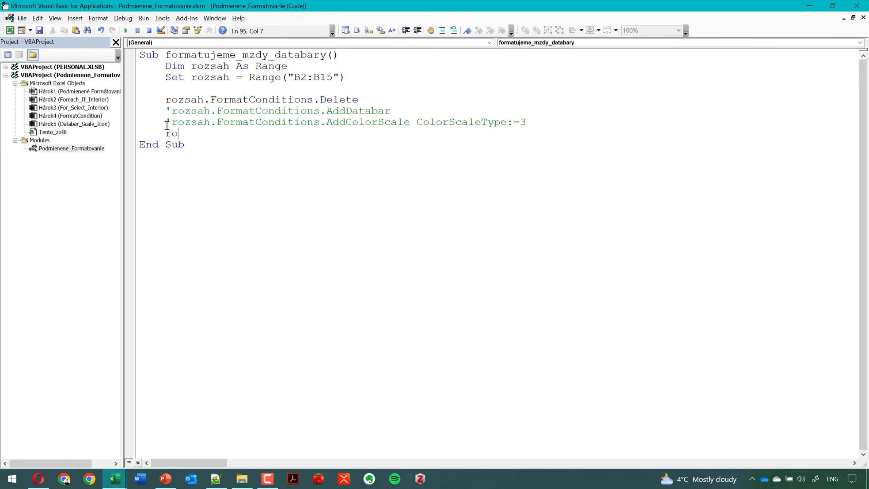
text(ah.)
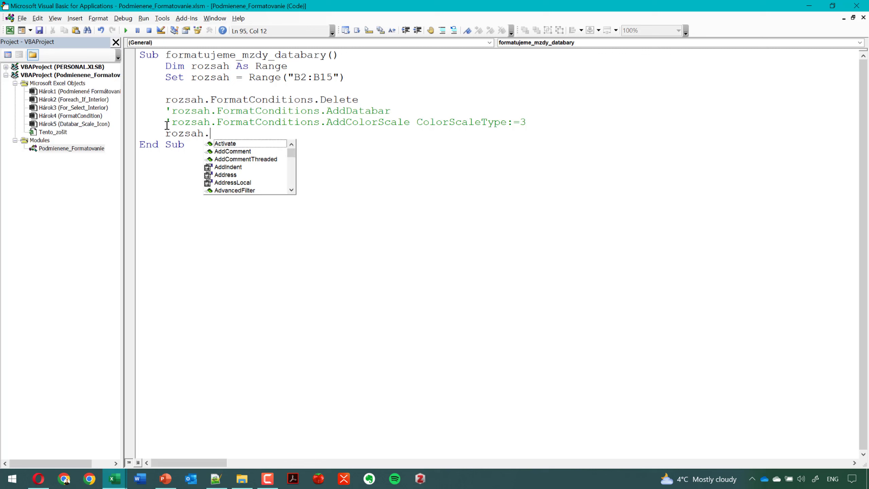
text(Form)
key(Tab)
text(.)
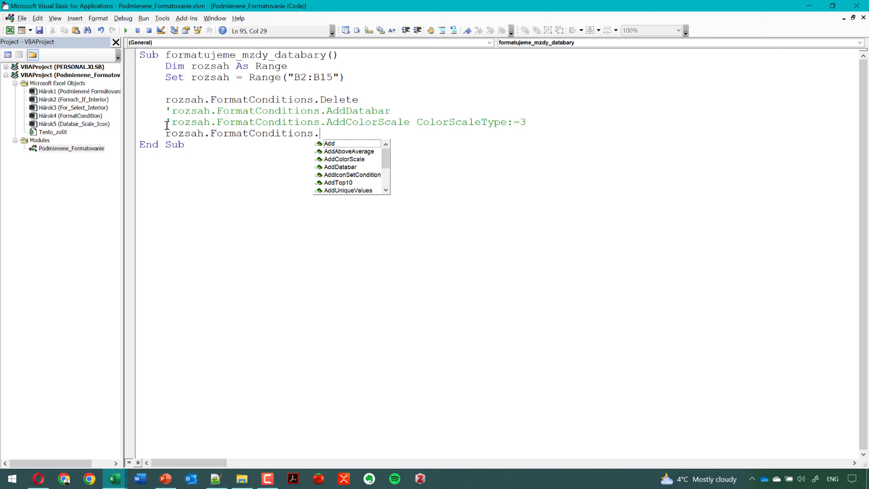
text(Add)
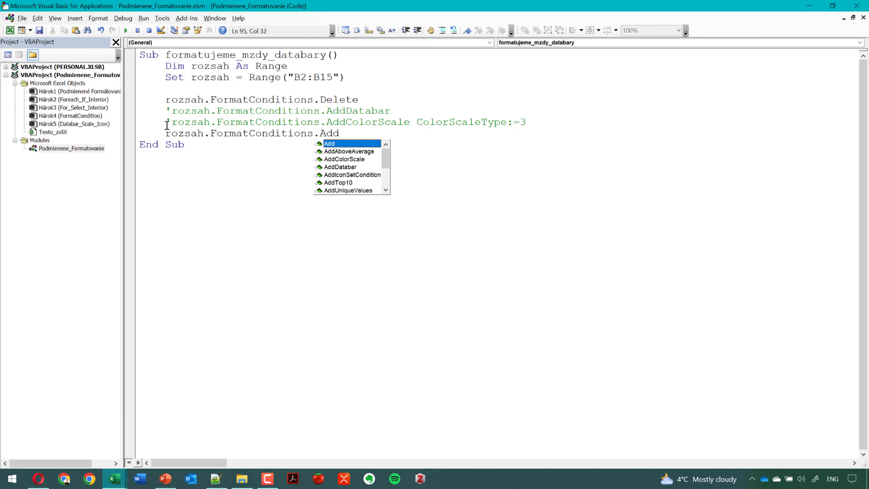
key(Down)
key(Down)
key(Down)
key(Down)
key(Tab)
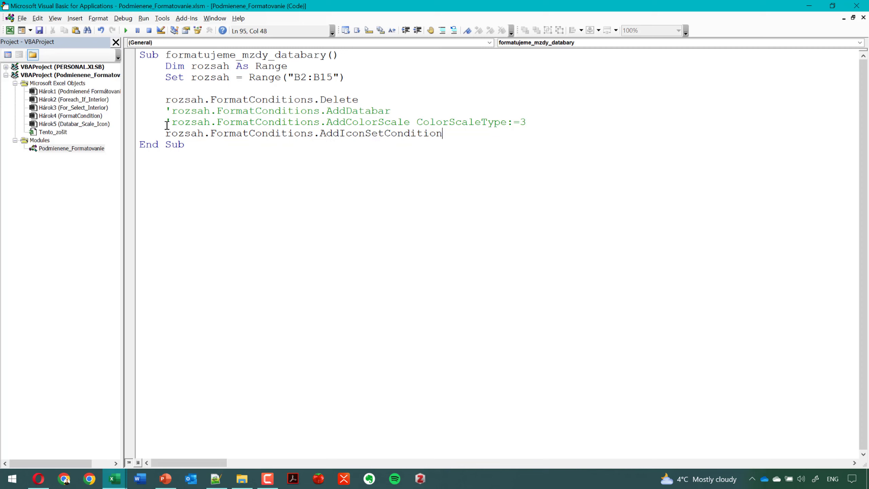
key(Return)
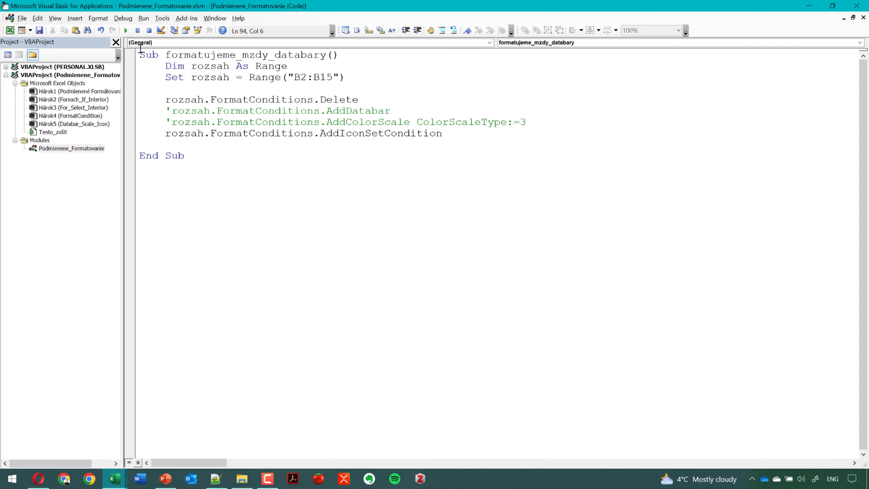
- Run the macro and check the coloured circle icons on B2:B15 in Excel
click(126, 30)
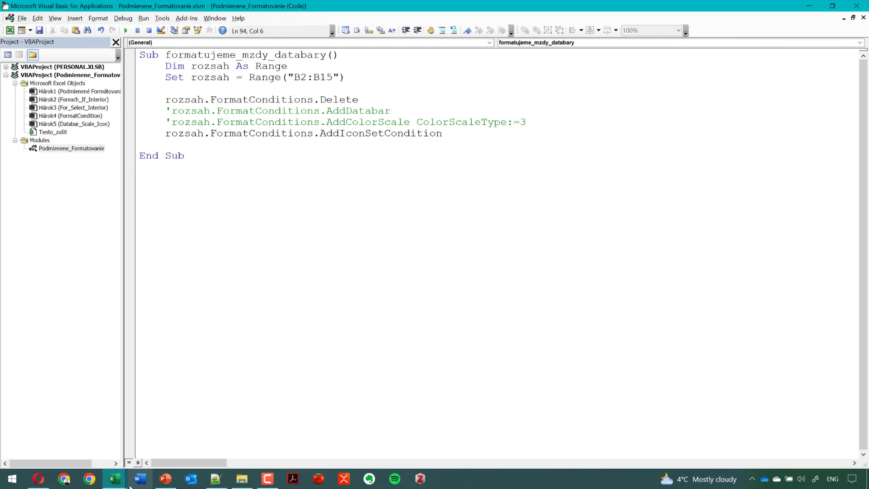
mouse_move(114, 479)
click(81, 442)
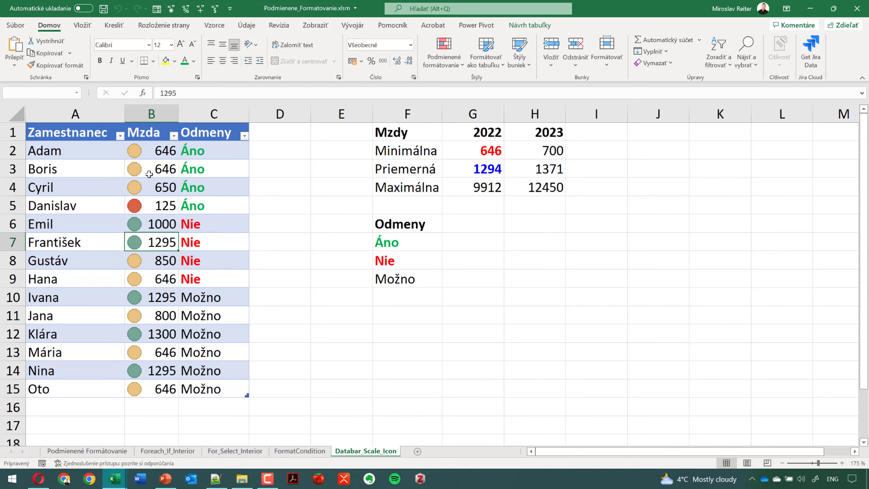
click(166, 479)
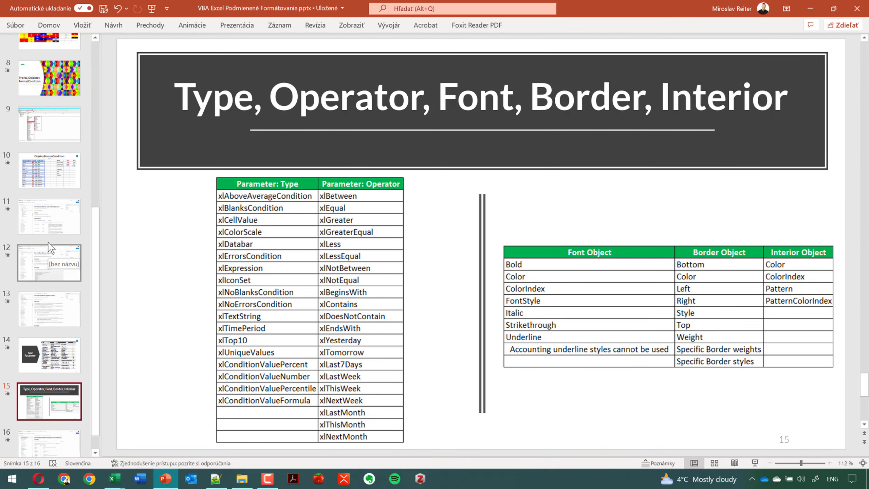
- Show slide 11 with the FormatConditions.Add method reference, then bring the web browser forward
click(48, 221)
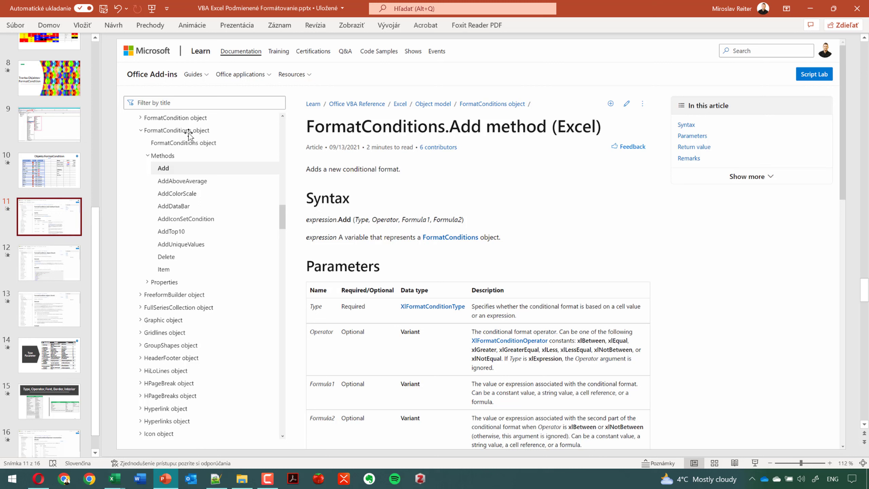
key(alt+Tab)
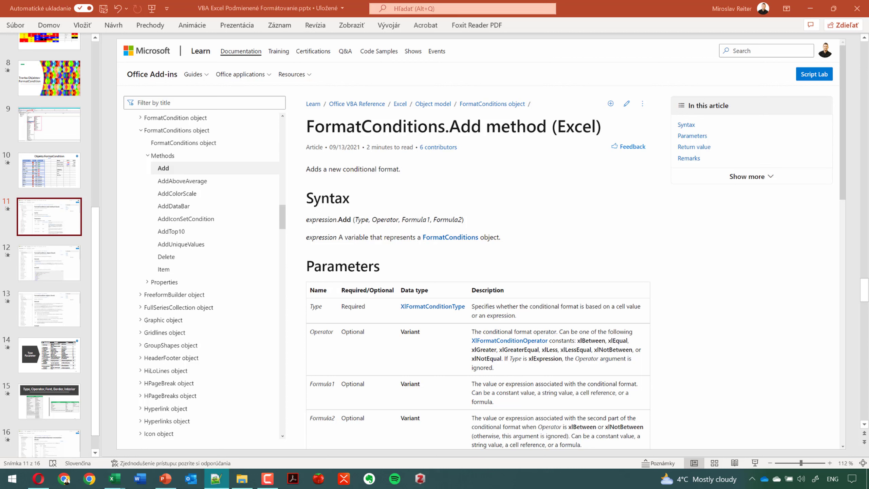
click(38, 478)
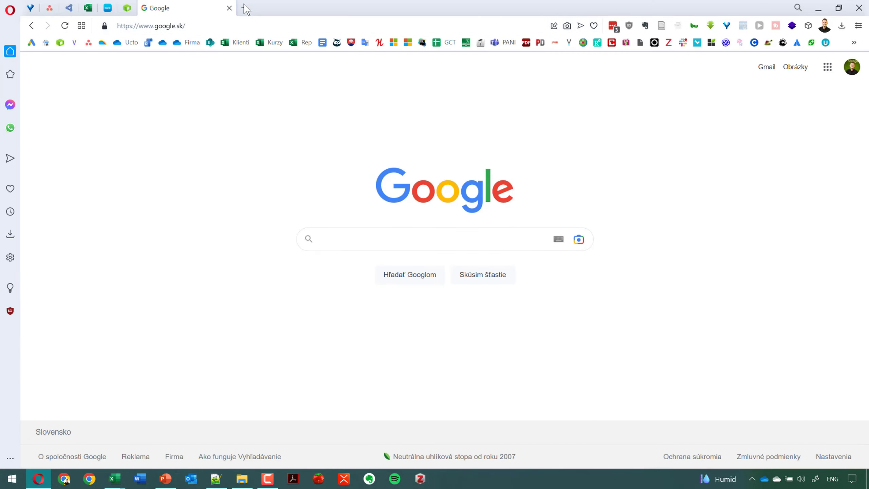
- Load the FormatCondition object reference URL in a new tab and scroll to the Remarks properties table
click(245, 8)
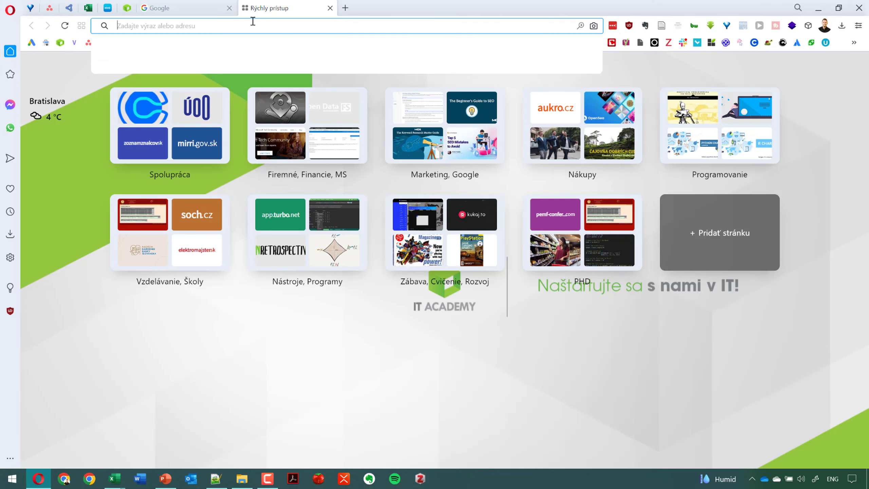
text(https://learn.microsoft.com/en-us/office/vba/api/excel.formatcondition)
key(Return)
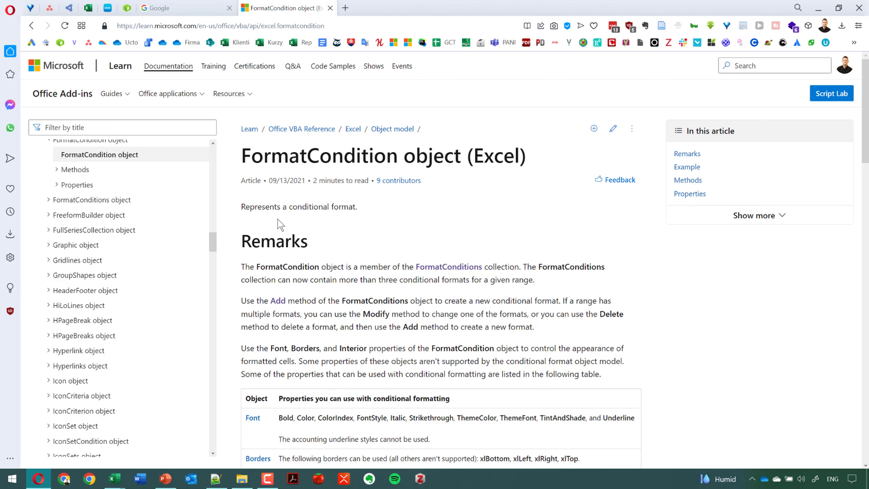
scroll(296, 205, down, 1)
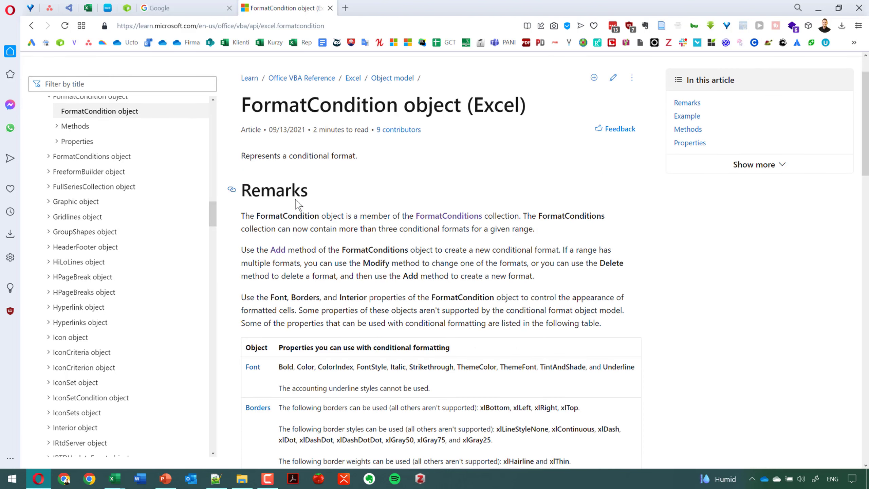
scroll(292, 216, down, 1)
scroll(291, 219, down, 1)
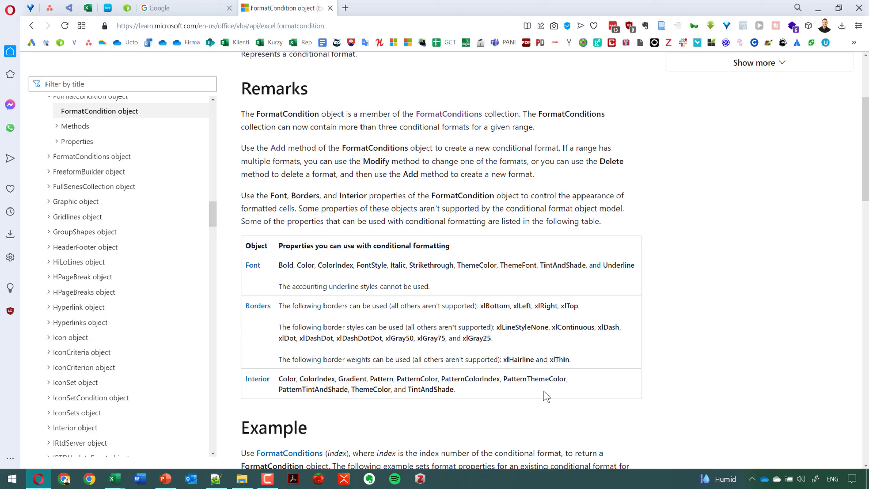
click(253, 265)
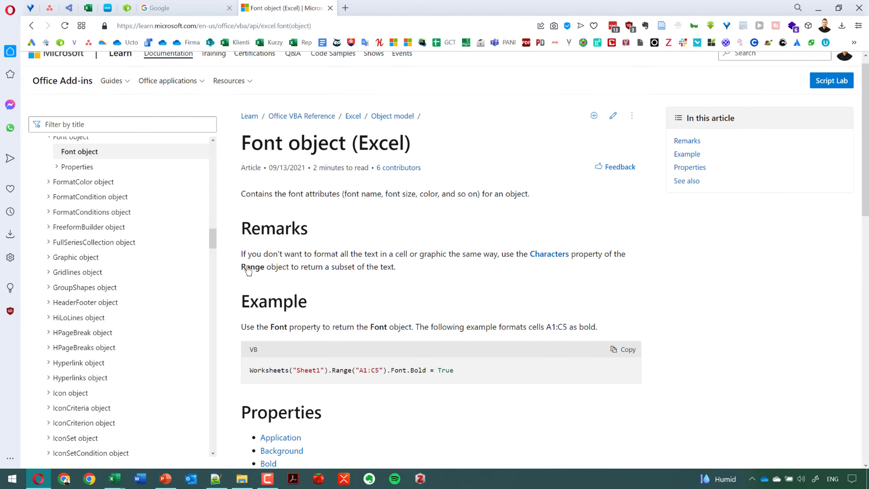
scroll(249, 270, down, 3)
scroll(473, 291, down, 3)
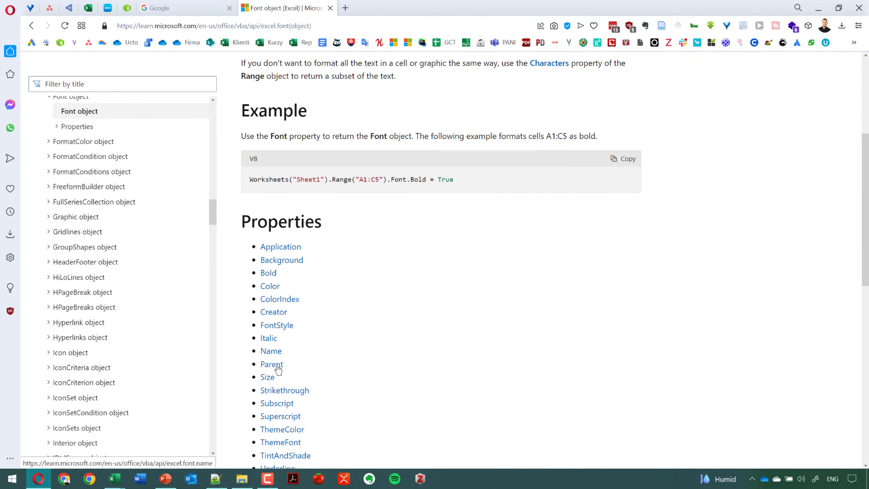
click(275, 356)
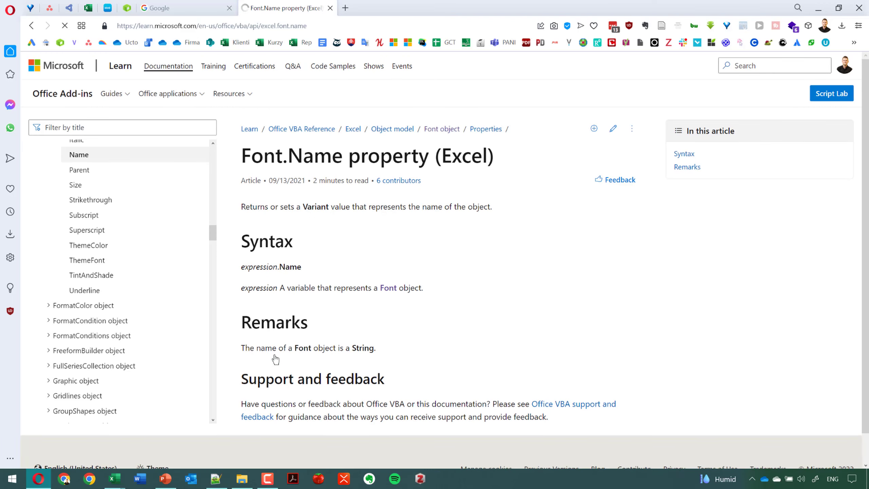
scroll(337, 324, down, 5)
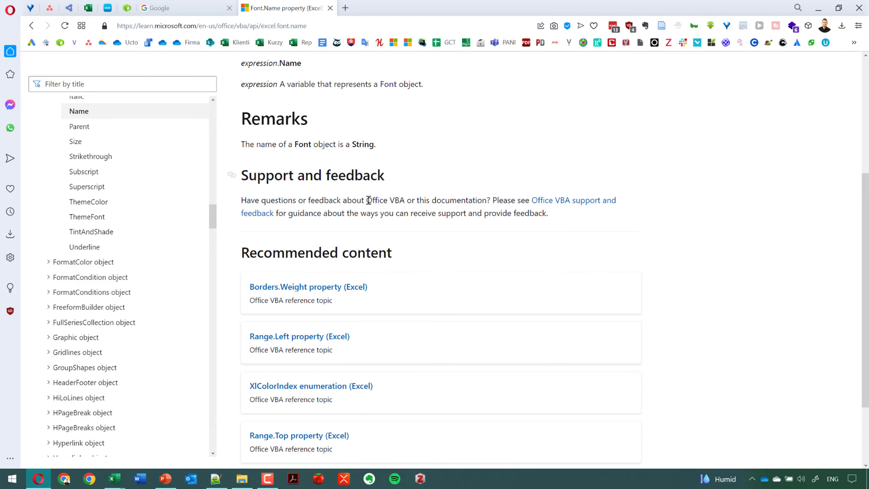
scroll(368, 202, up, 3)
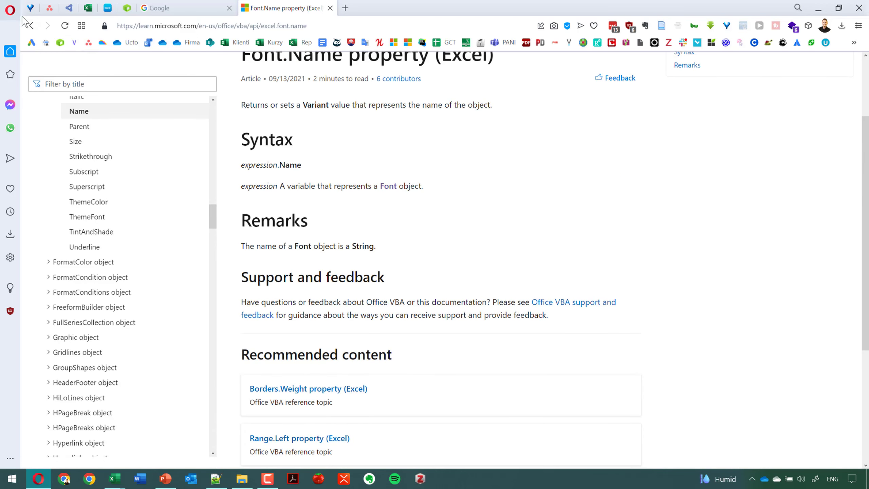
click(32, 25)
scroll(371, 256, up, 2)
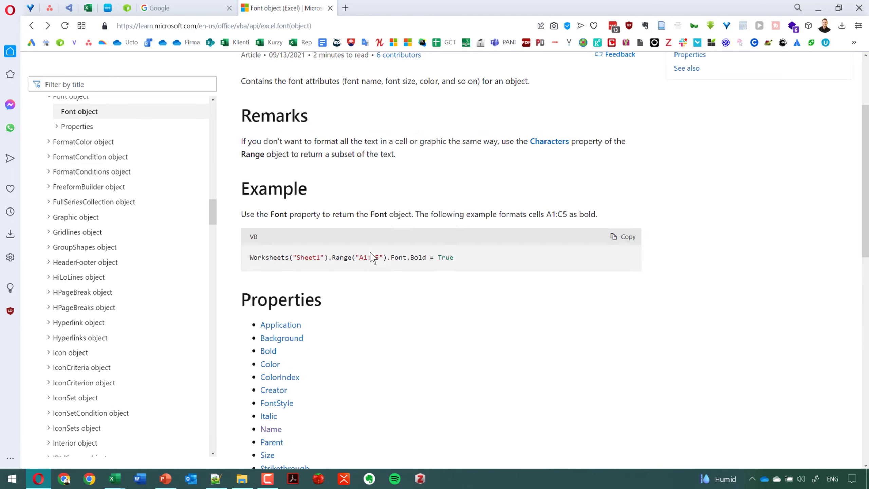
scroll(371, 256, up, 3)
click(27, 29)
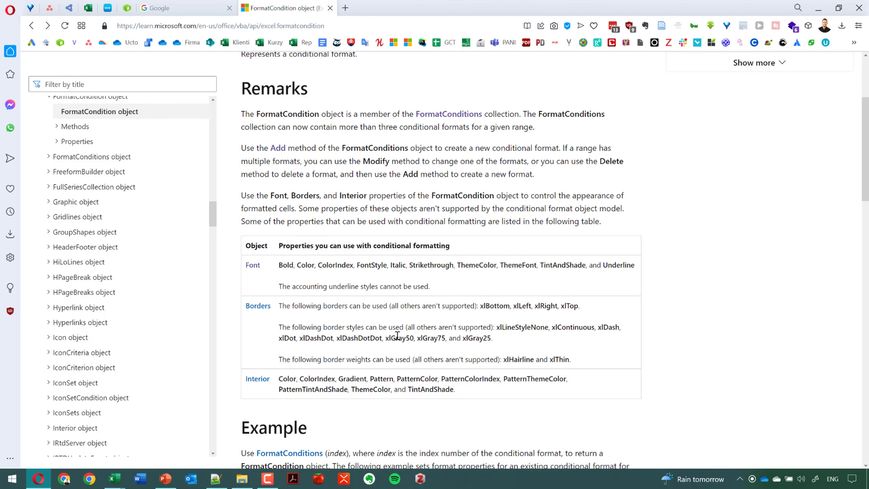
- Browse the FormatCondition methods, reading the SetFirstPriority and SetLastPriority articles
scroll(397, 336, up, 3)
scroll(104, 274, up, 3)
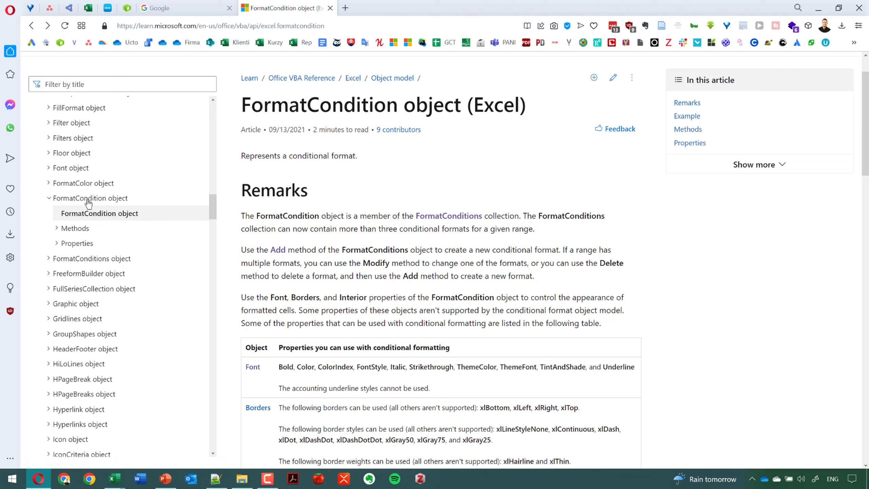
click(80, 229)
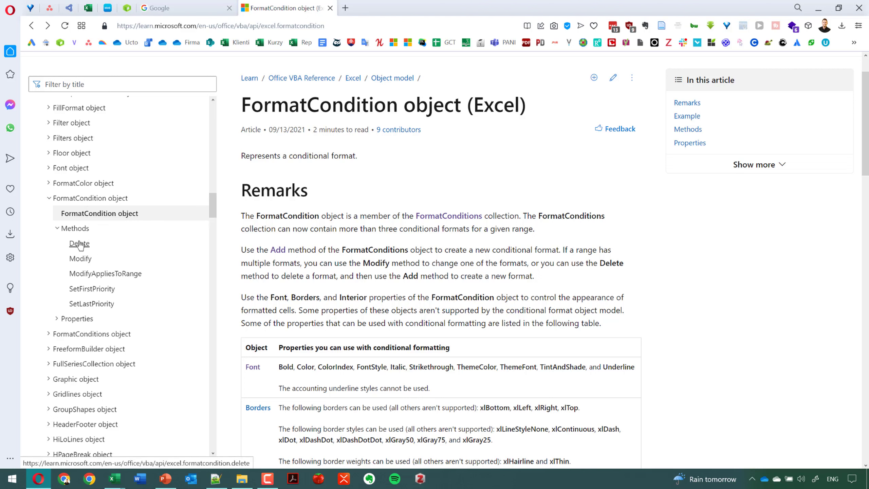
click(84, 289)
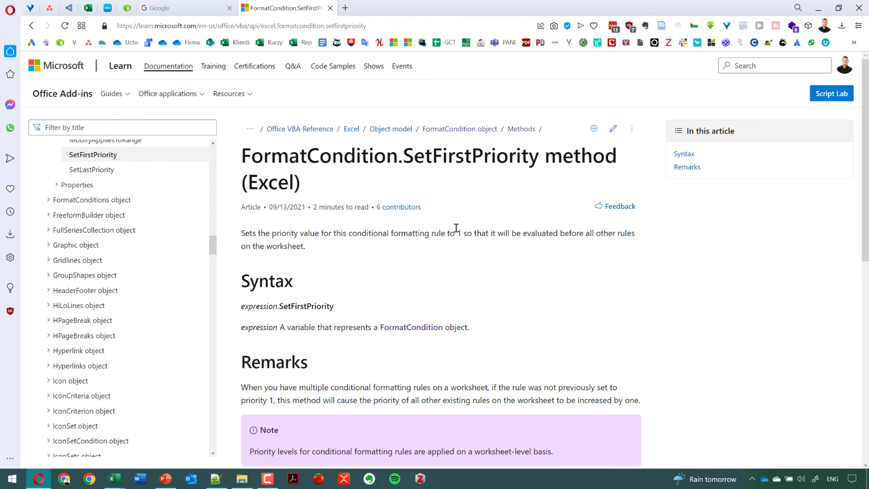
scroll(456, 228, down, 1)
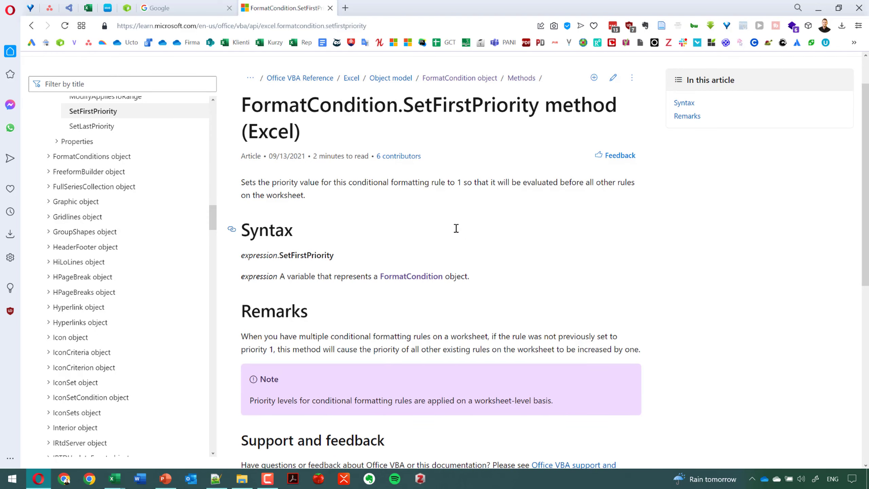
scroll(456, 228, down, 3)
scroll(457, 231, down, 2)
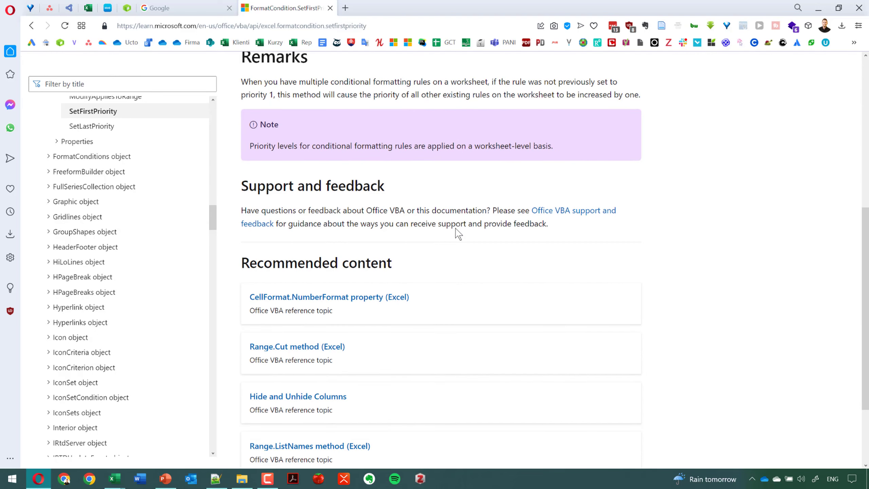
scroll(457, 229, up, 3)
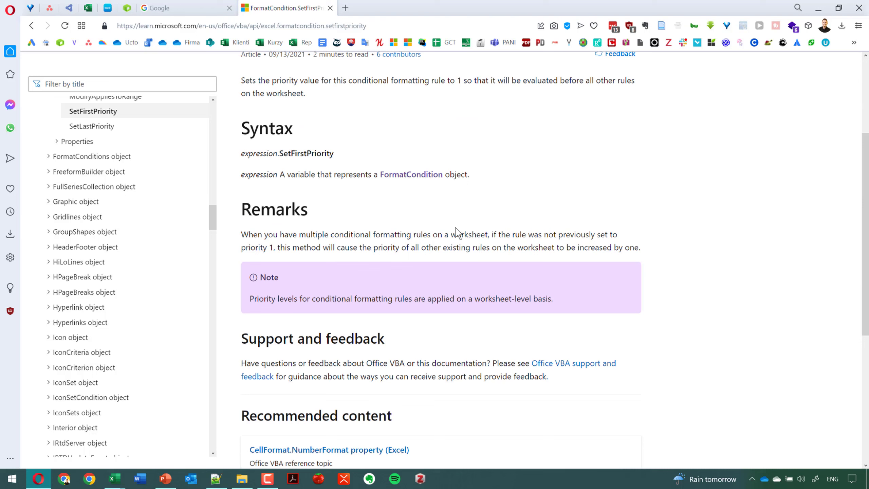
click(107, 127)
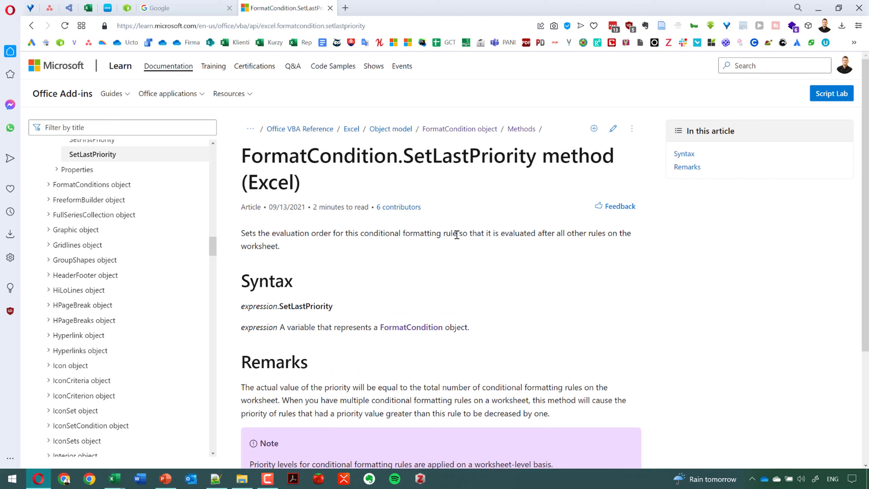
- Expand FormatConditions in the sidebar and open the FormatConditions object (Excel) article
scroll(144, 212, up, 4)
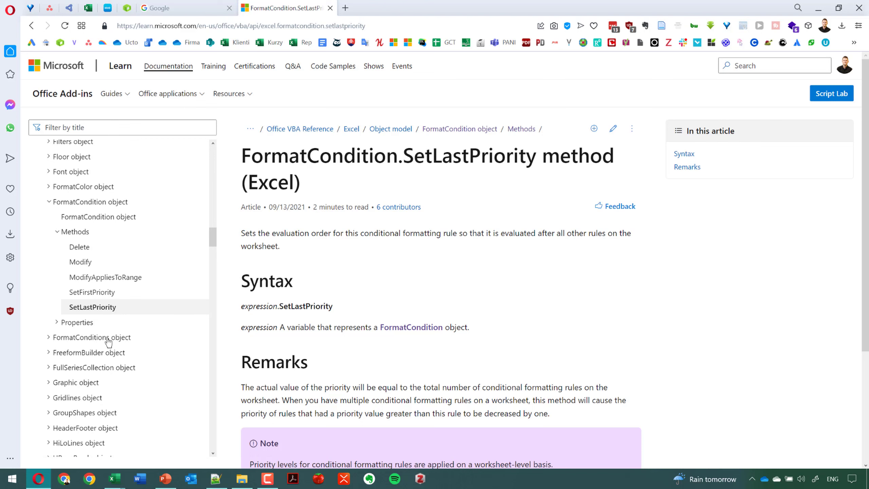
click(120, 338)
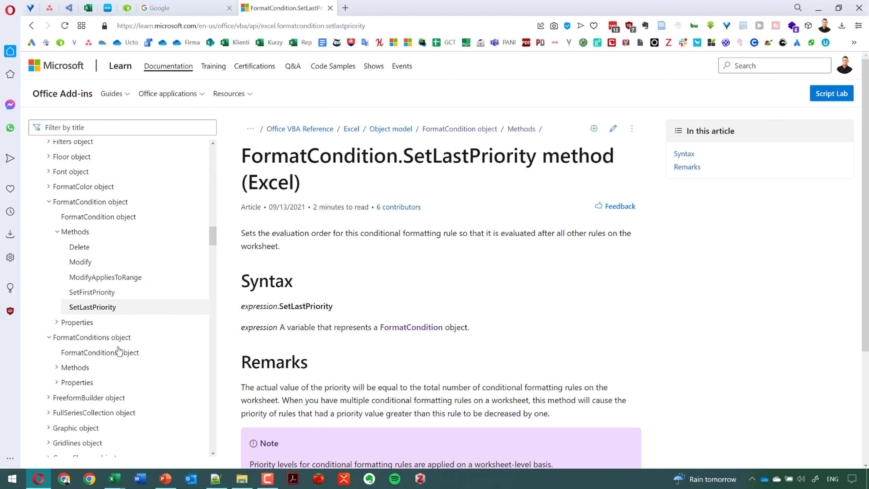
click(119, 351)
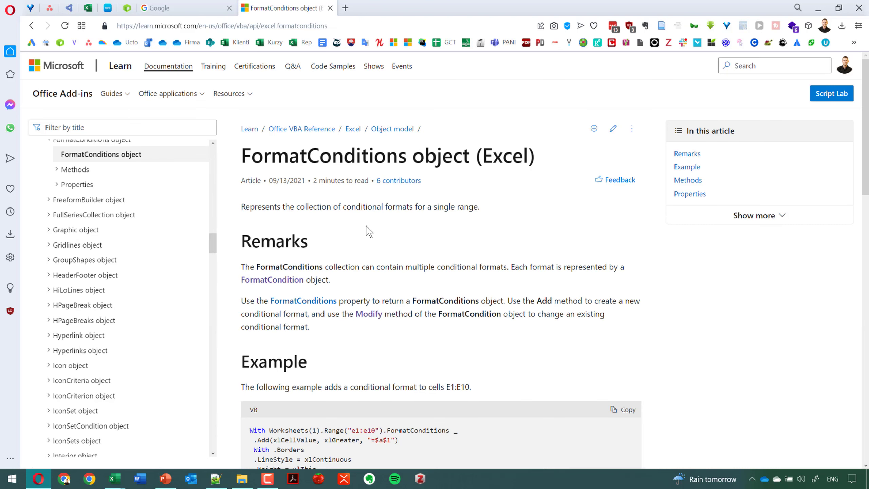
- Read through the FormatConditions article's remarks and E1:E10 example code
scroll(368, 231, down, 1)
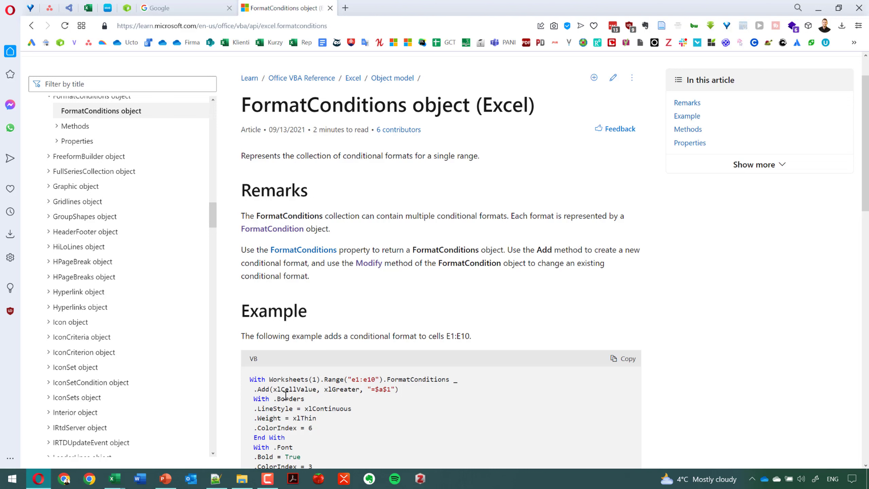
scroll(286, 396, down, 1)
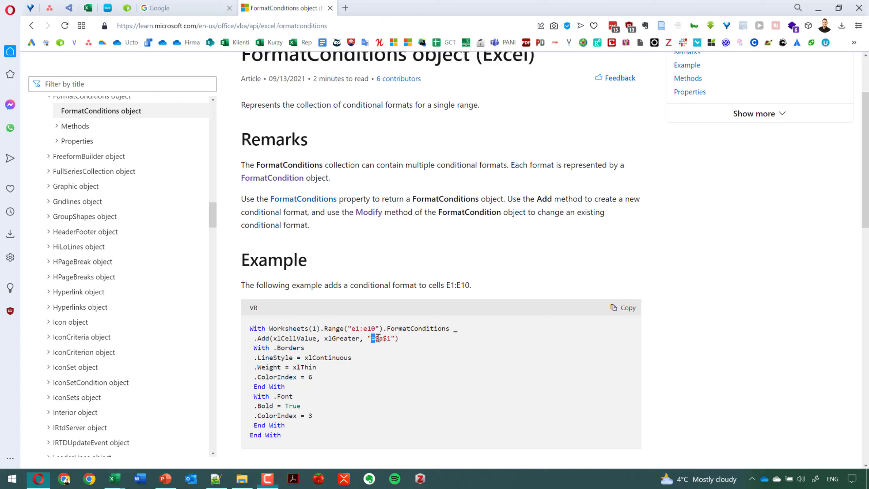
drag(372, 338, 391, 339)
scroll(411, 330, down, 3)
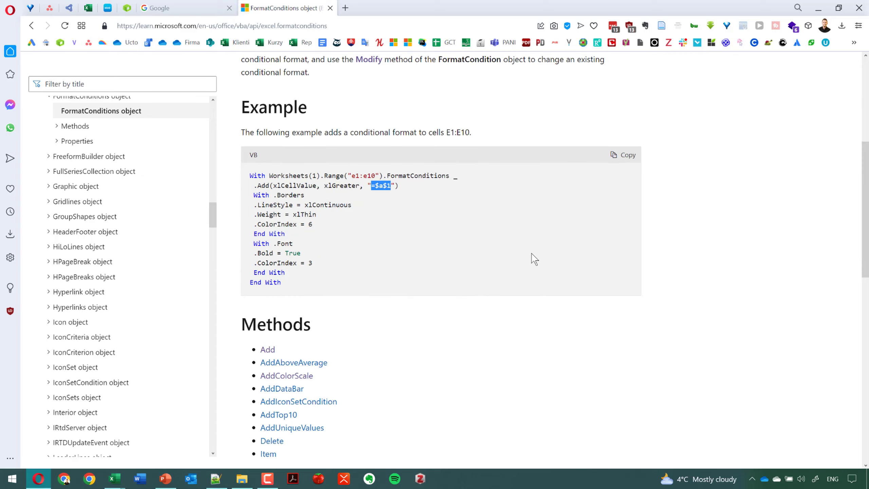
scroll(414, 297, up, 5)
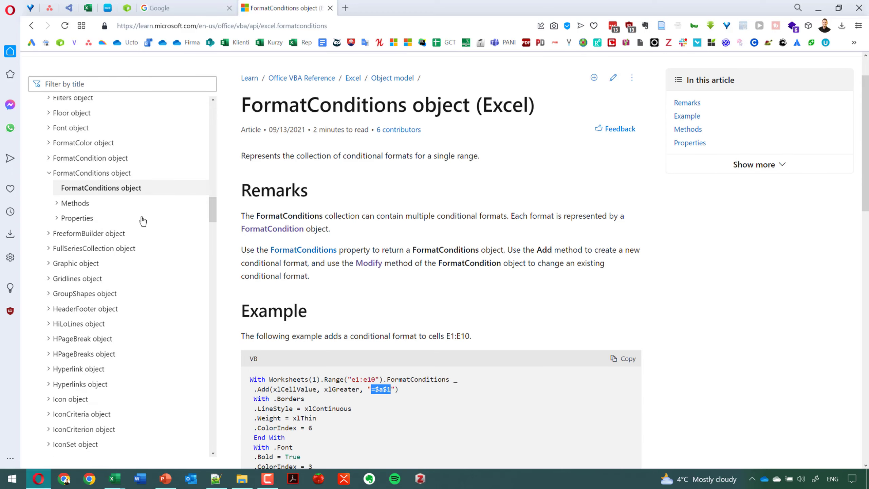
scroll(413, 273, down, 5)
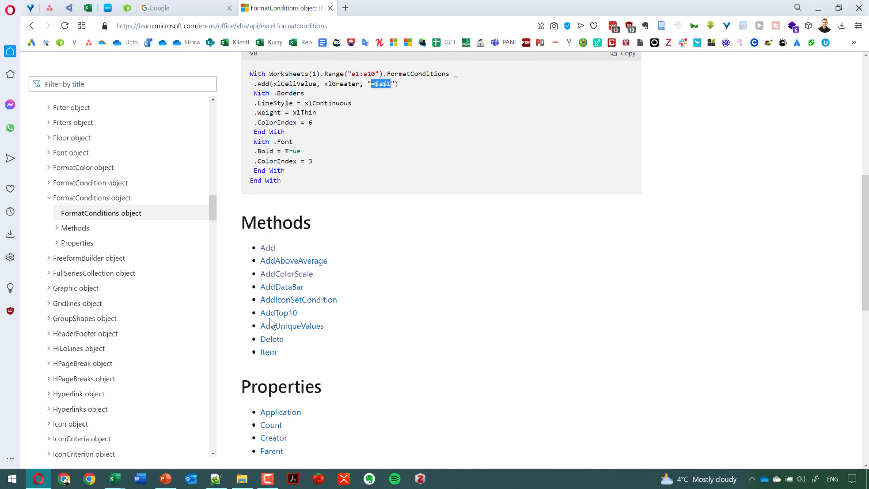
scroll(270, 318, up, 4)
scroll(171, 283, up, 3)
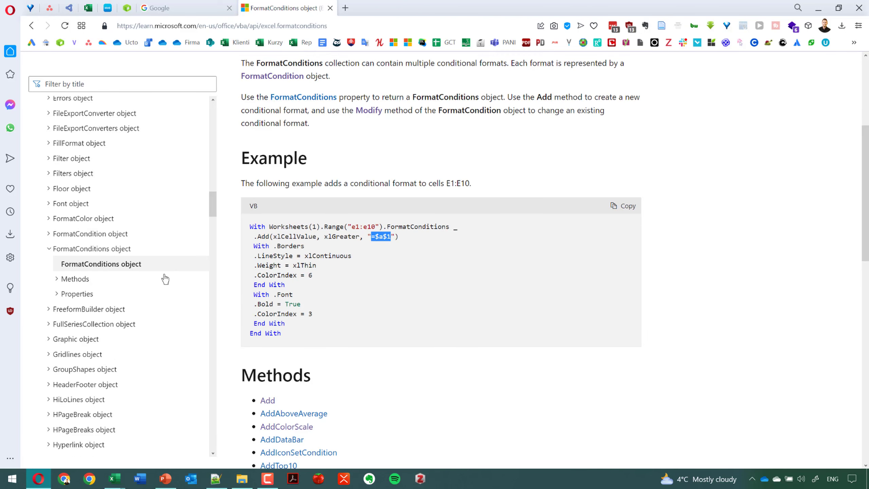
- View the AddAboveAverage and AddDataBar method articles, then return to the presentation
click(75, 279)
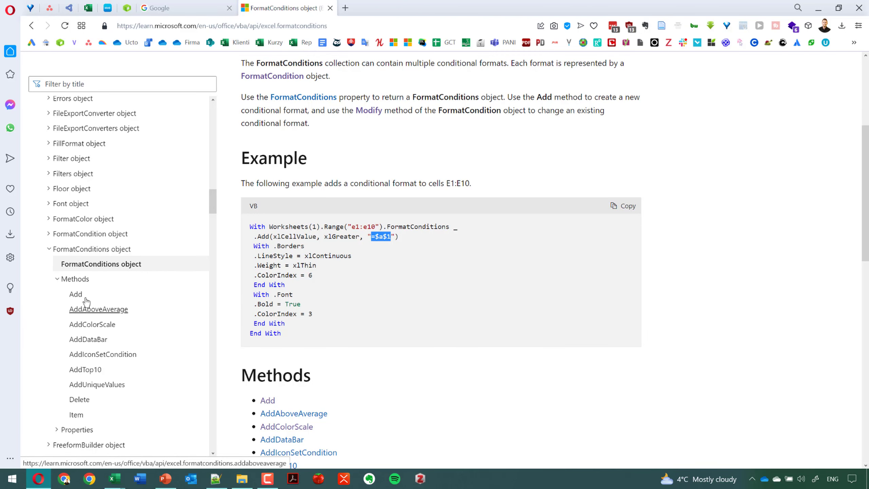
click(104, 311)
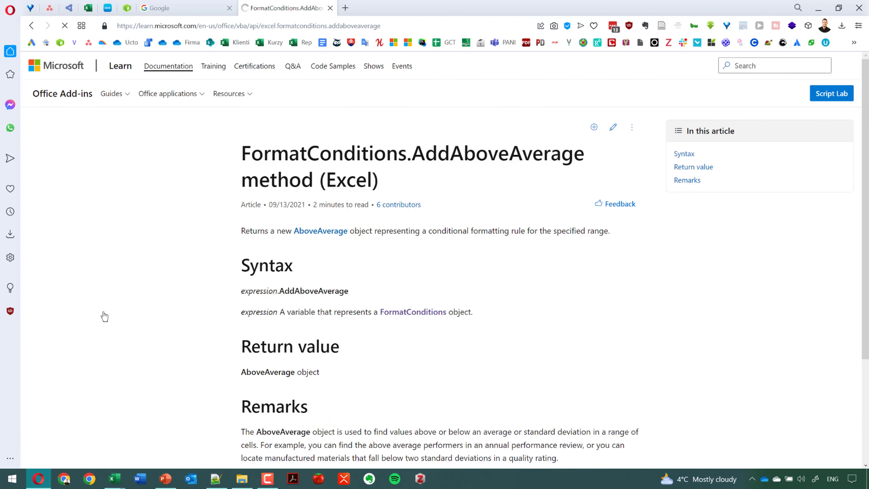
scroll(329, 307, down, 4)
scroll(180, 270, up, 1)
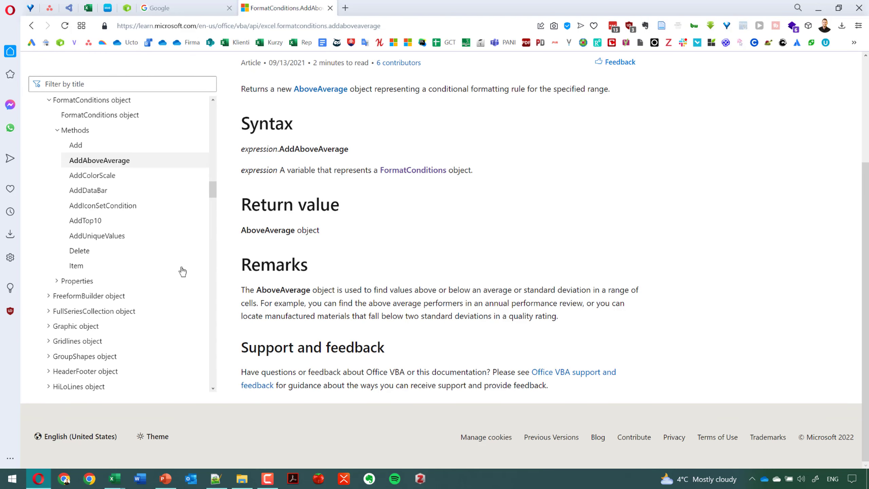
click(91, 192)
scroll(385, 227, down, 5)
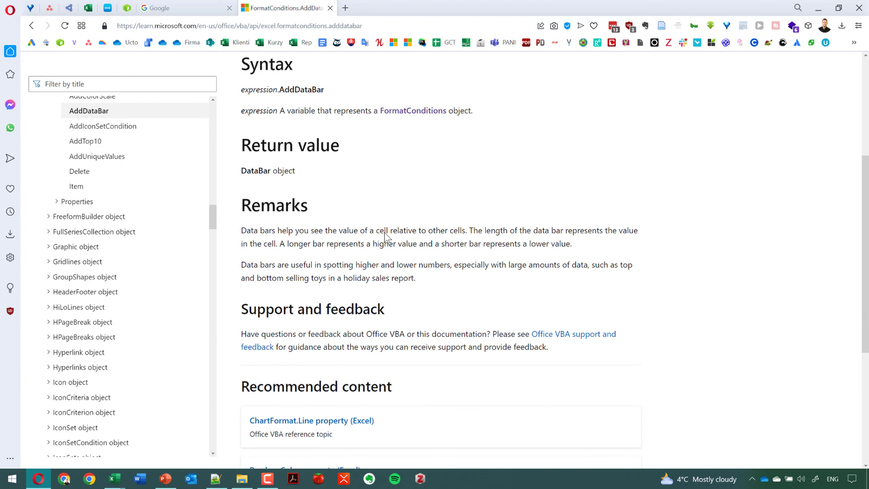
scroll(385, 236, up, 5)
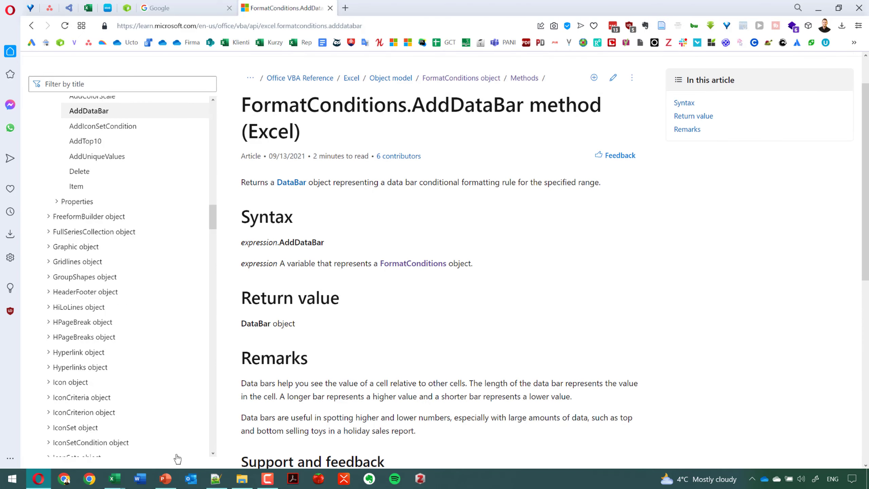
click(165, 478)
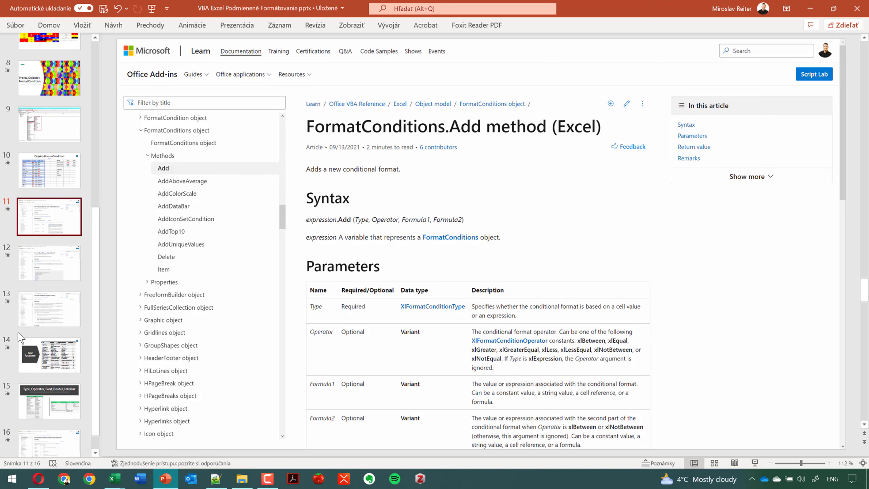
- Step through slides 12 and 13 to slide 14's Type Parameter table (xlCellValue to xlNoErrorsCondition)
click(36, 276)
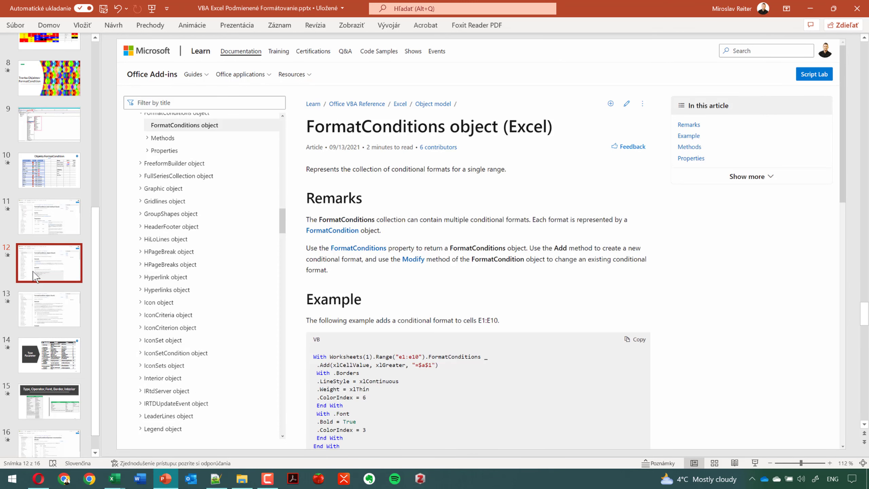
click(38, 297)
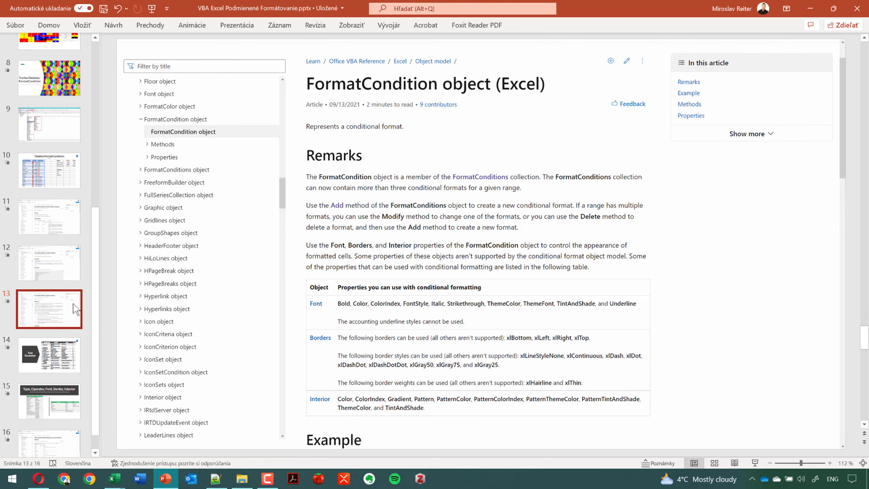
click(61, 370)
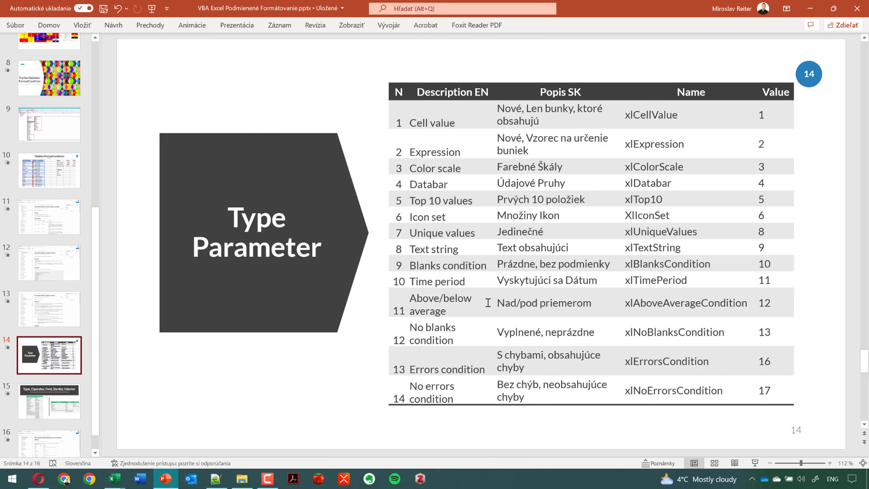
click(114, 479)
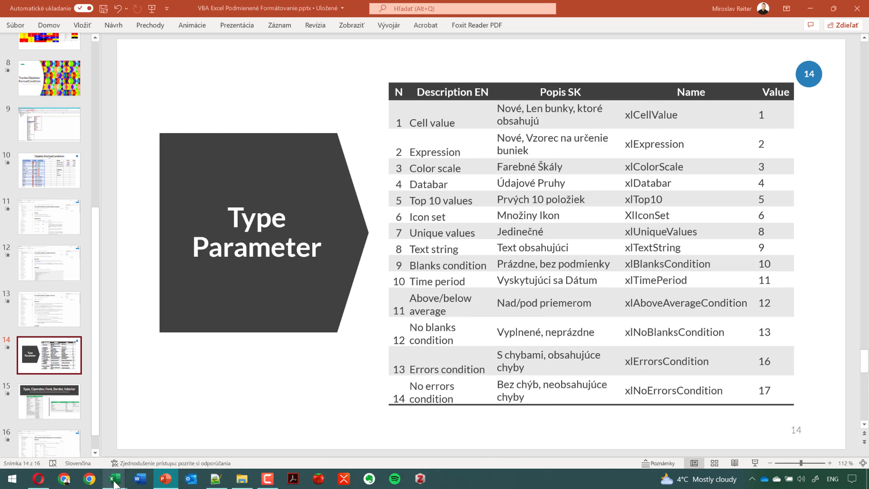
click(87, 460)
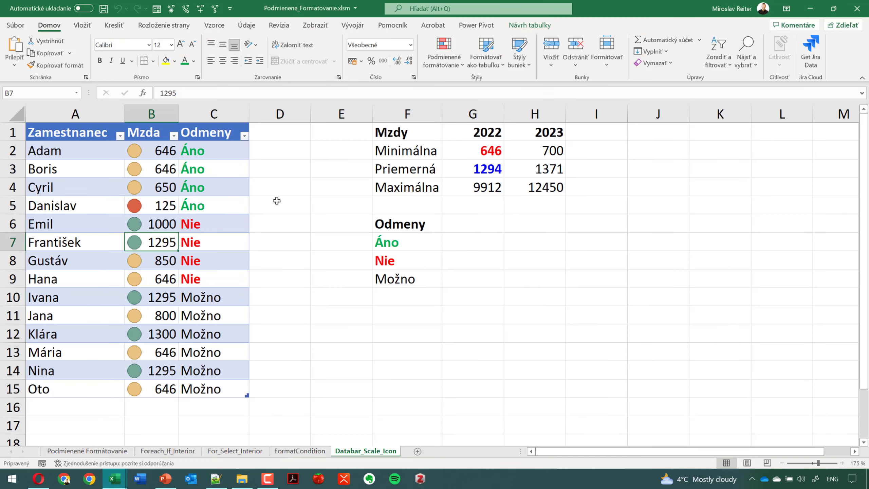
click(444, 64)
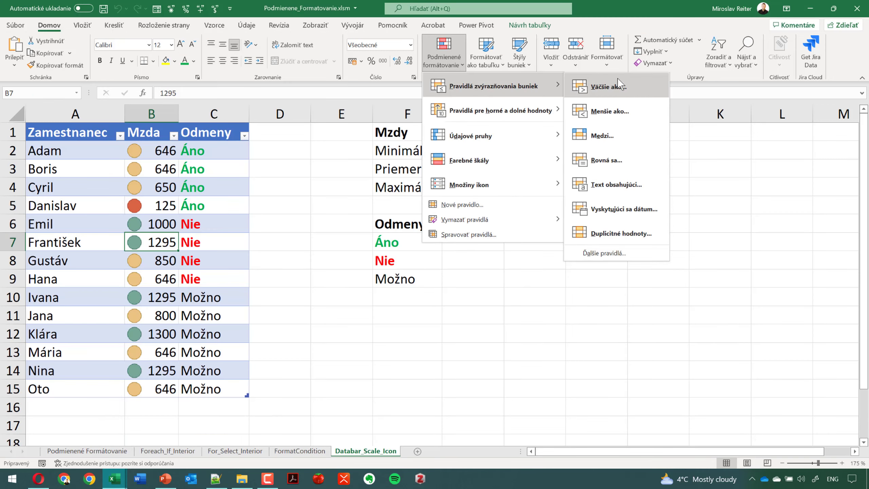
mouse_move(494, 86)
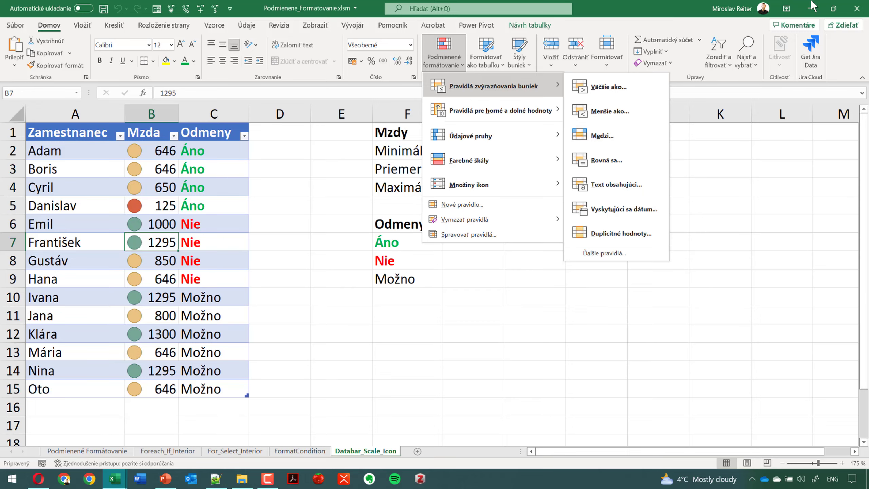
key(alt+Tab)
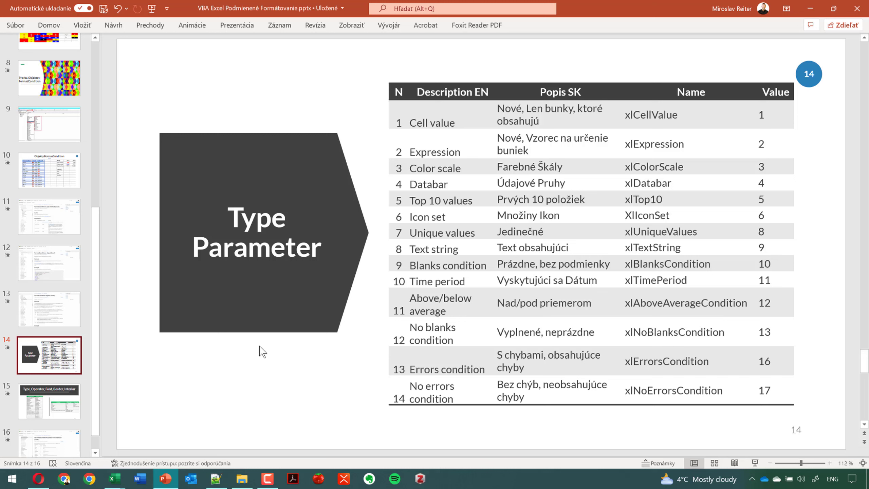
- Go via slide 15's parameter tables to slide 16's XlFormatConditionOperator enumeration
click(68, 409)
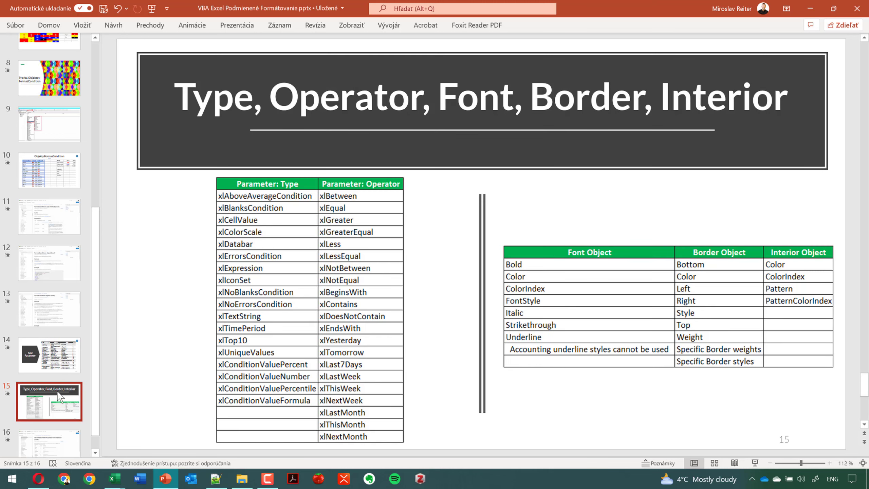
scroll(59, 394, down, 2)
click(59, 425)
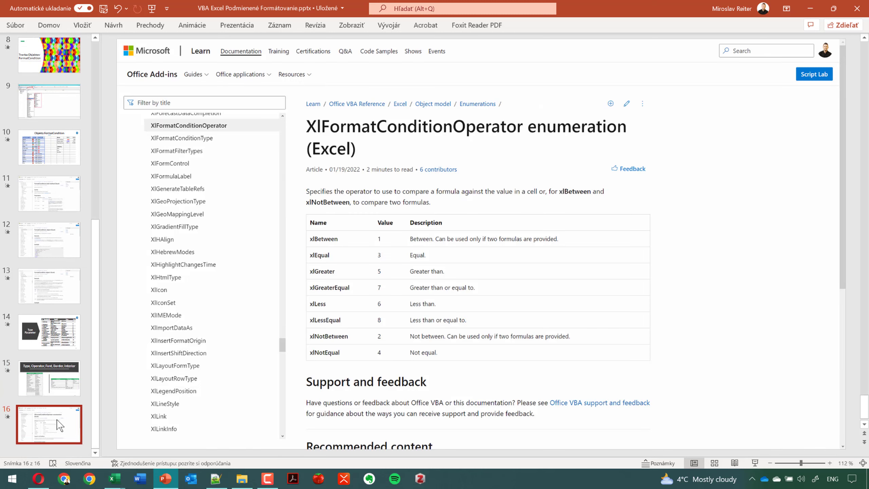